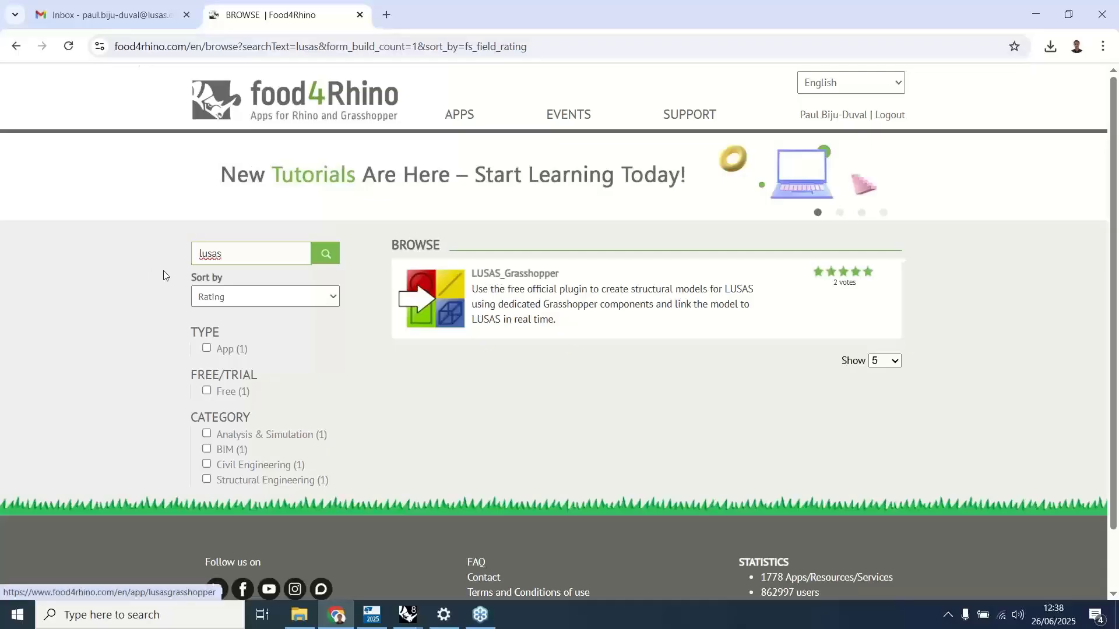
- Open the LUSAS_Grasshopper app page and open its online manual and example scripts links in new tabs
click(516, 289)
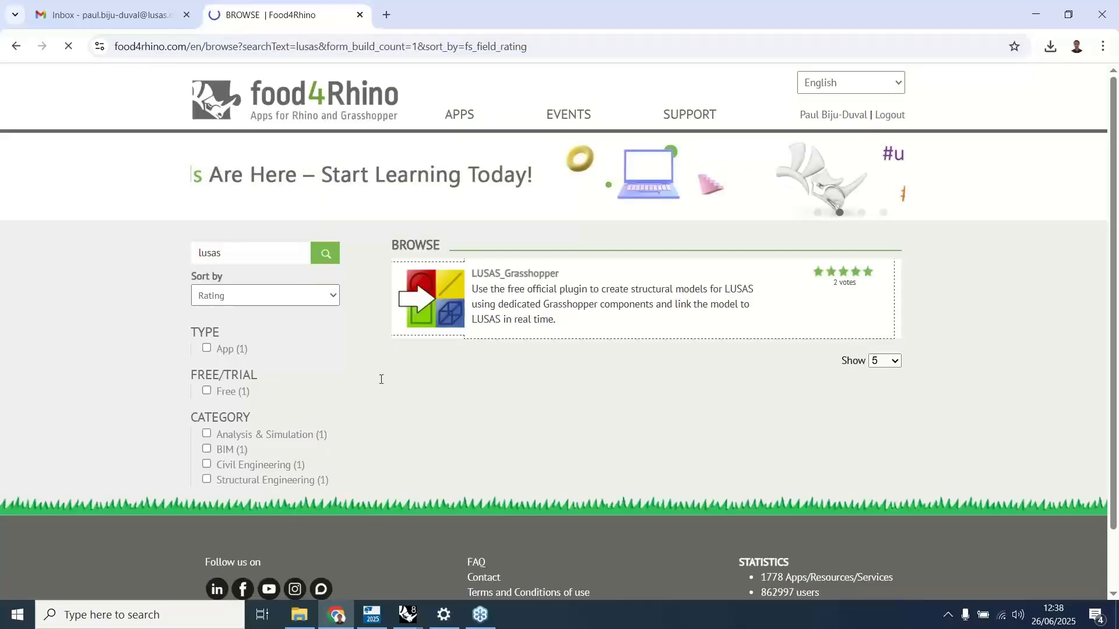
scroll(324, 394, down, 1)
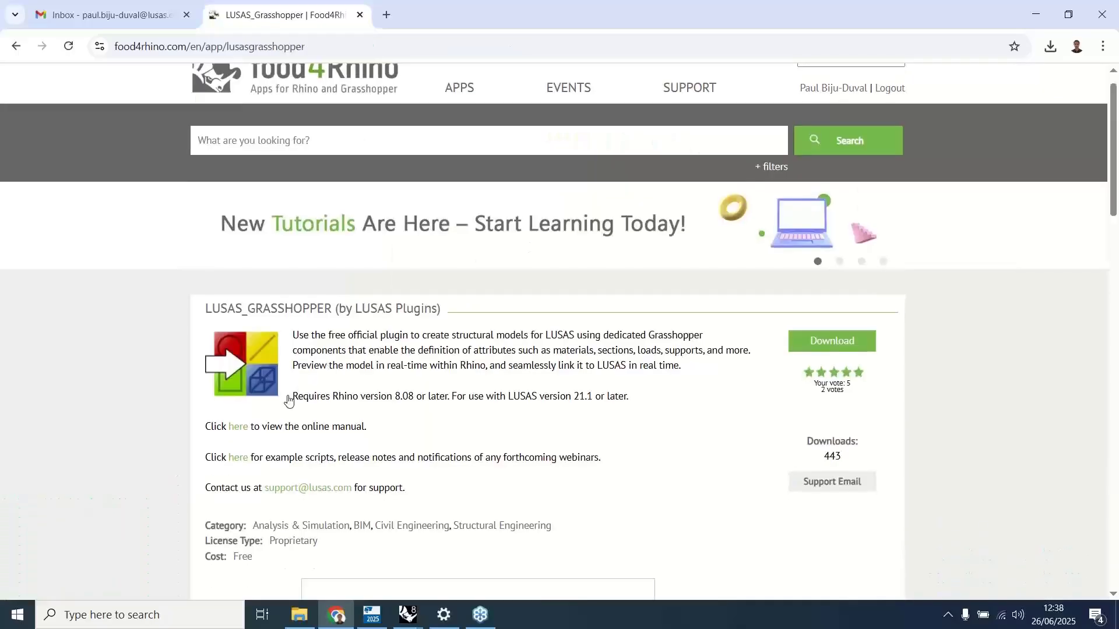
right_click(238, 385)
click(253, 401)
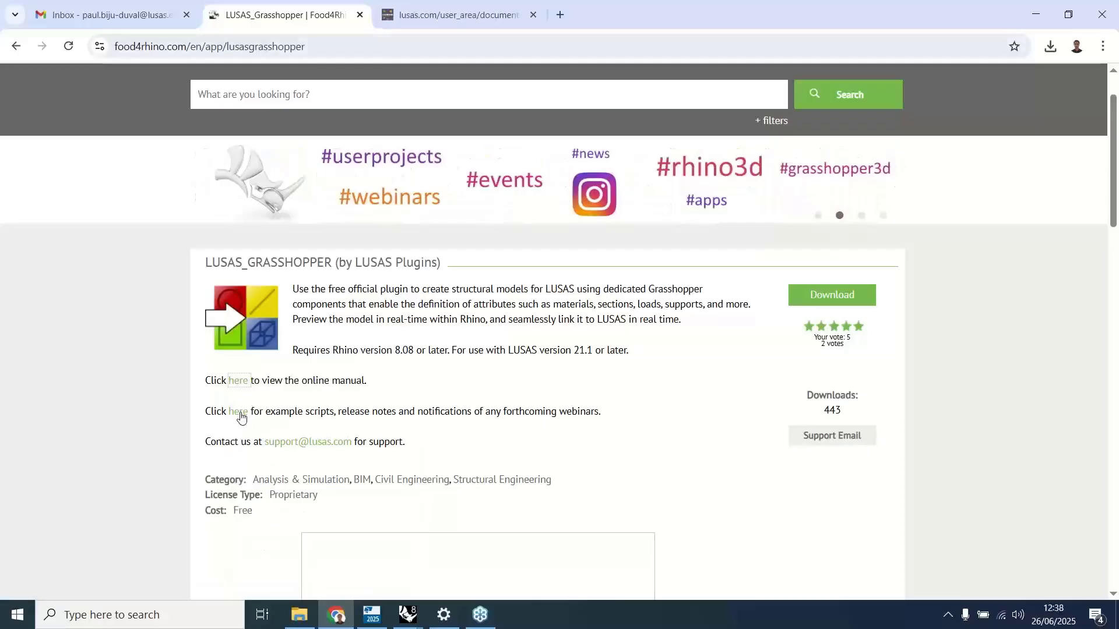
right_click(243, 413)
click(259, 432)
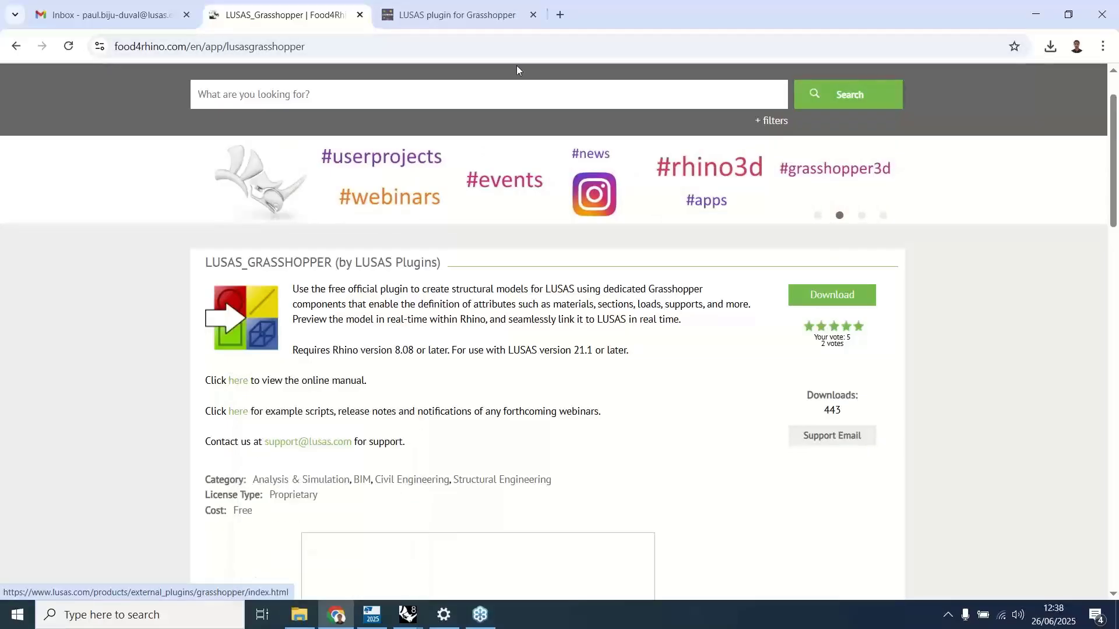
- Look through the LUSAS plugin for Grasshopper PDF manual up to the geometry and attributes section
click(483, 18)
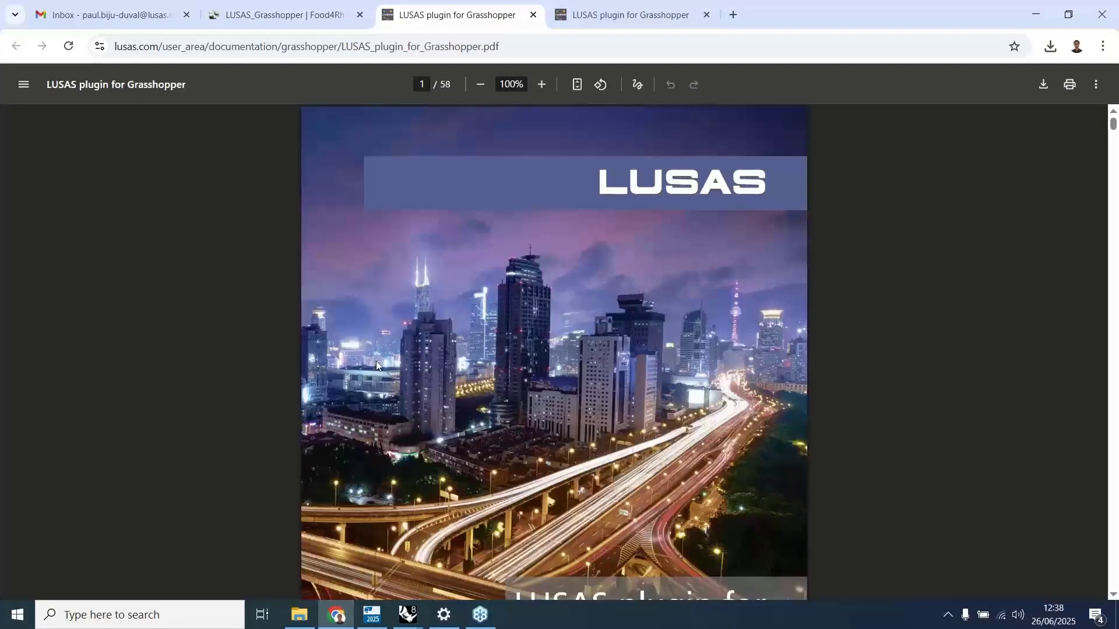
scroll(369, 355, down, 15)
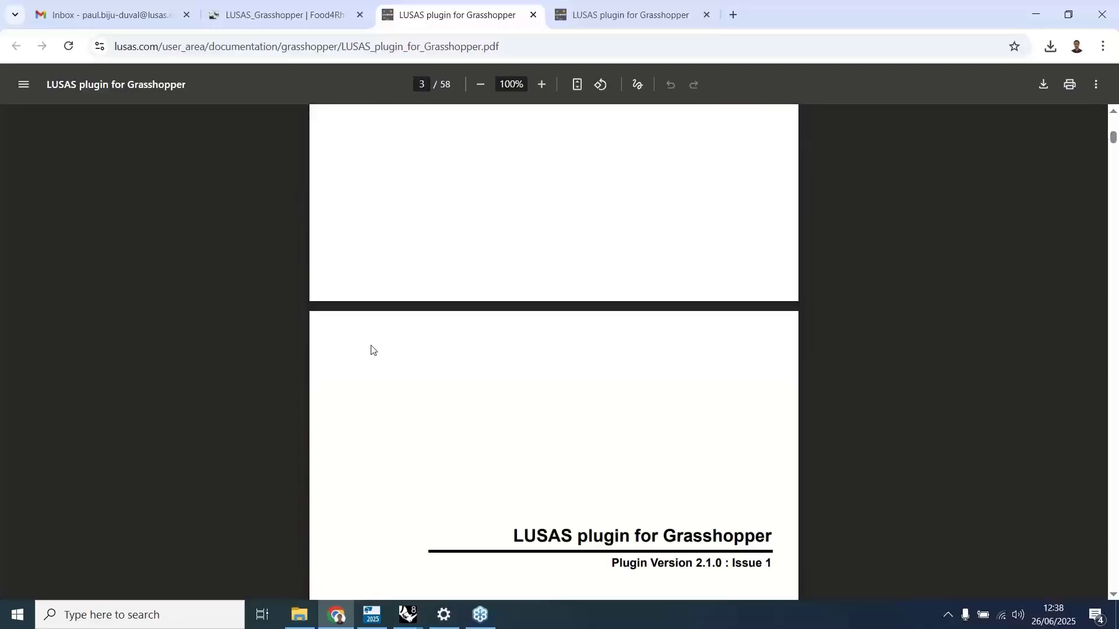
scroll(372, 348, down, 15)
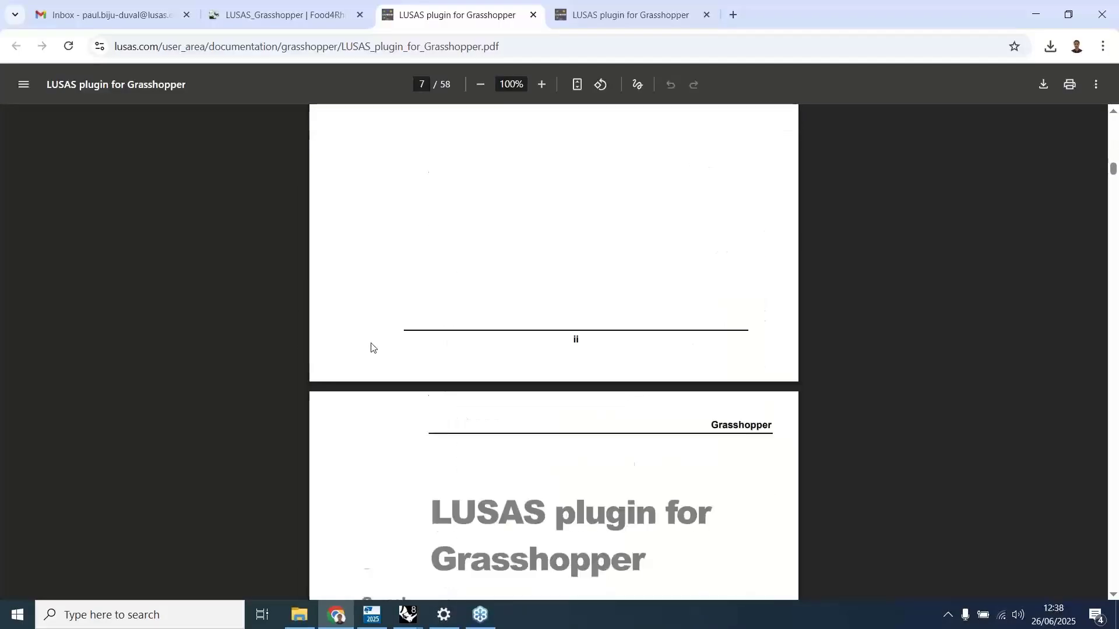
scroll(371, 348, down, 10)
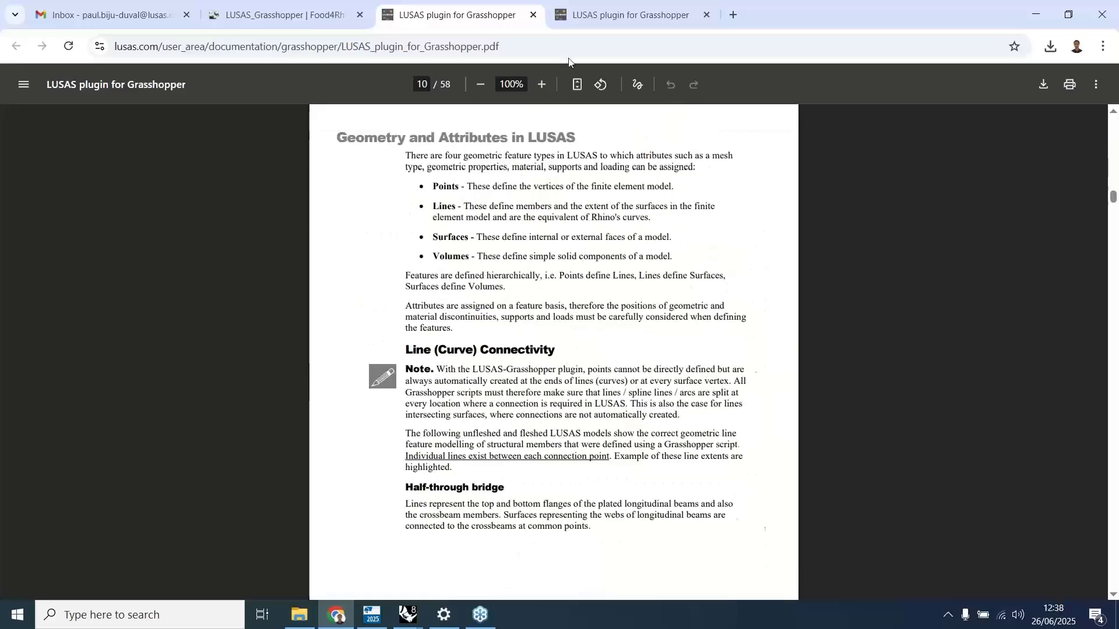
- Browse the LUSAS-authored example Grasshopper scripts on the plugin web page
click(631, 16)
scroll(275, 341, down, 10)
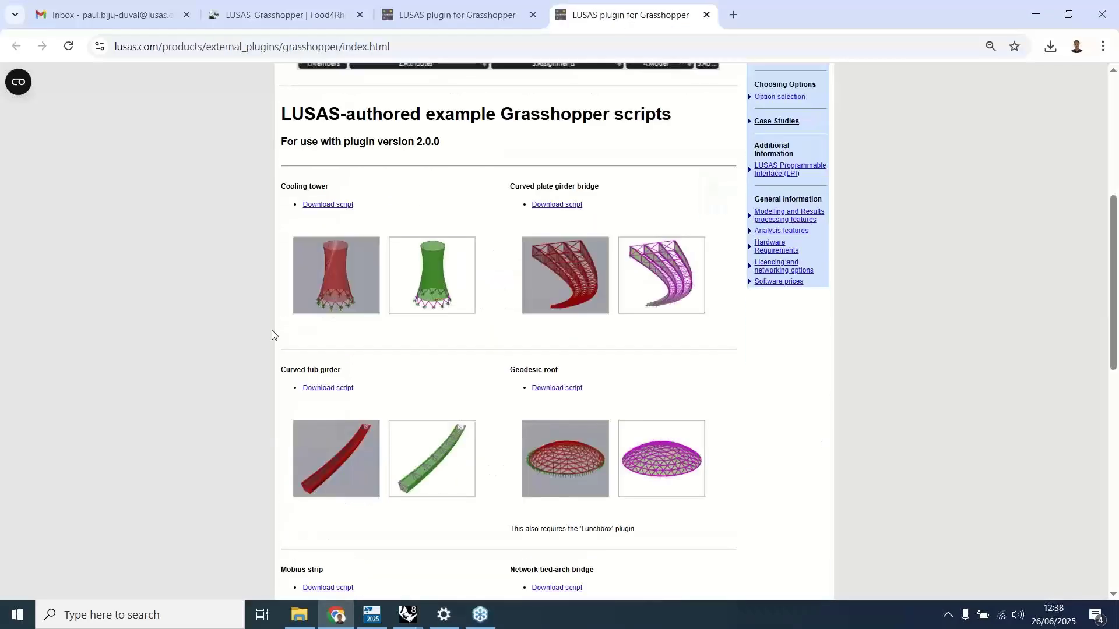
scroll(266, 297, down, 8)
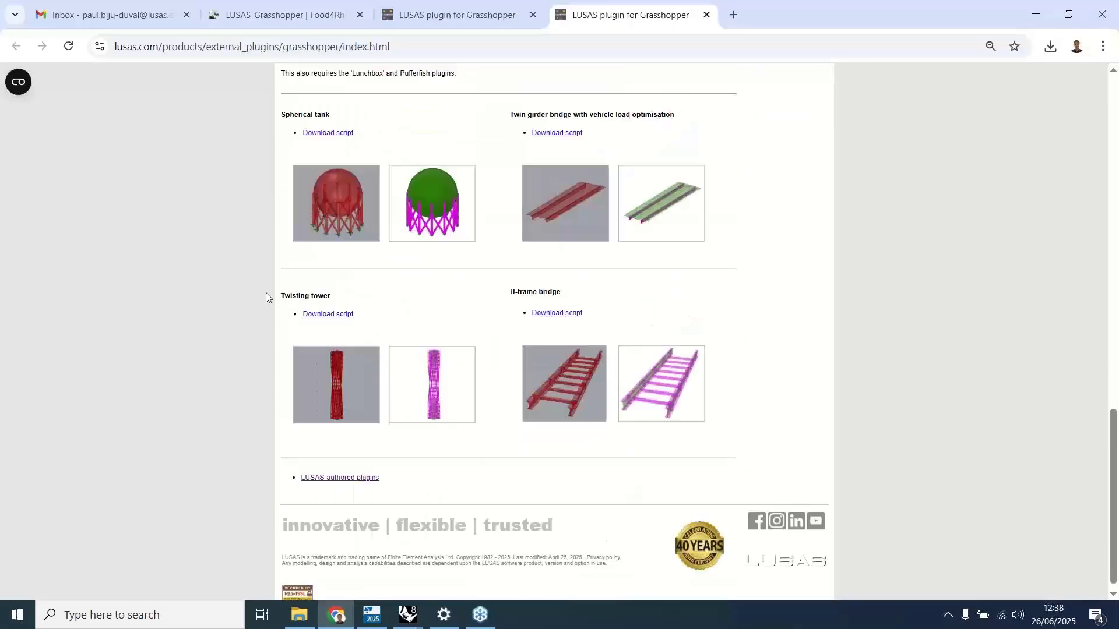
scroll(265, 297, up, 3)
scroll(265, 293, up, 3)
scroll(266, 292, down, 5)
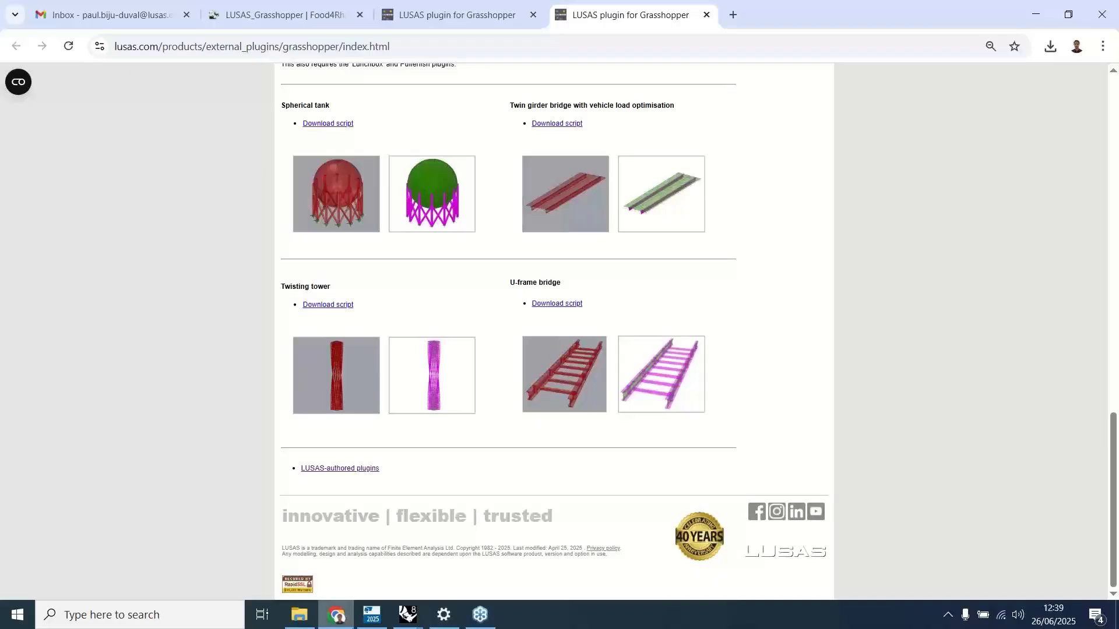
- Switch to Rhino with the PlateGirderBuckling Grasshopper script and examine the girder's span, web and flange sliders
mouse_move(408, 615)
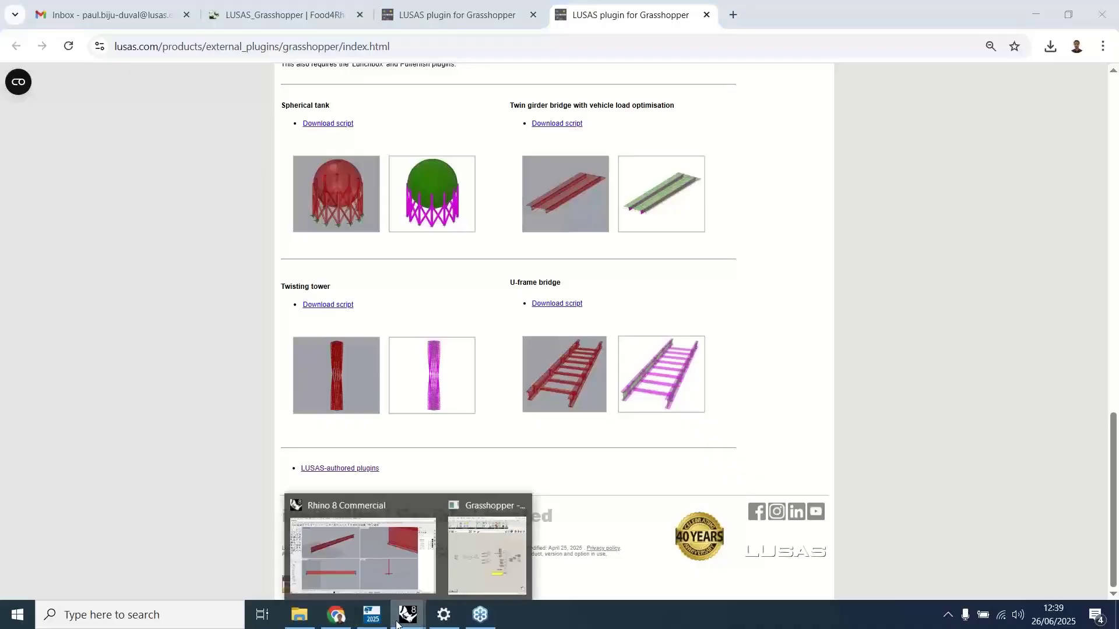
click(383, 558)
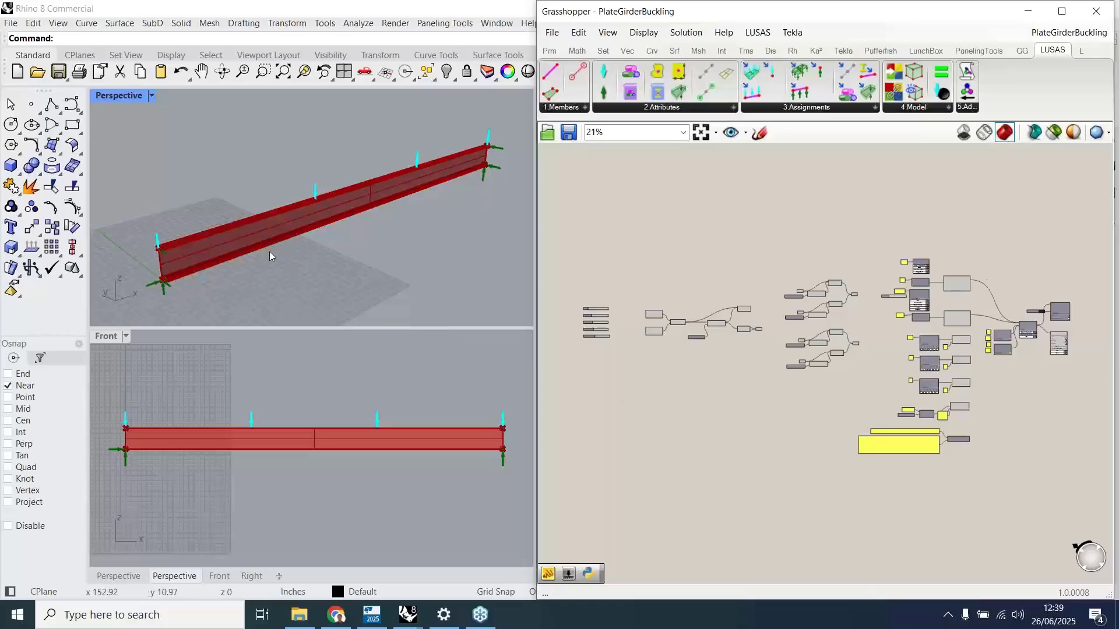
scroll(589, 326, up, 1)
scroll(589, 325, up, 6)
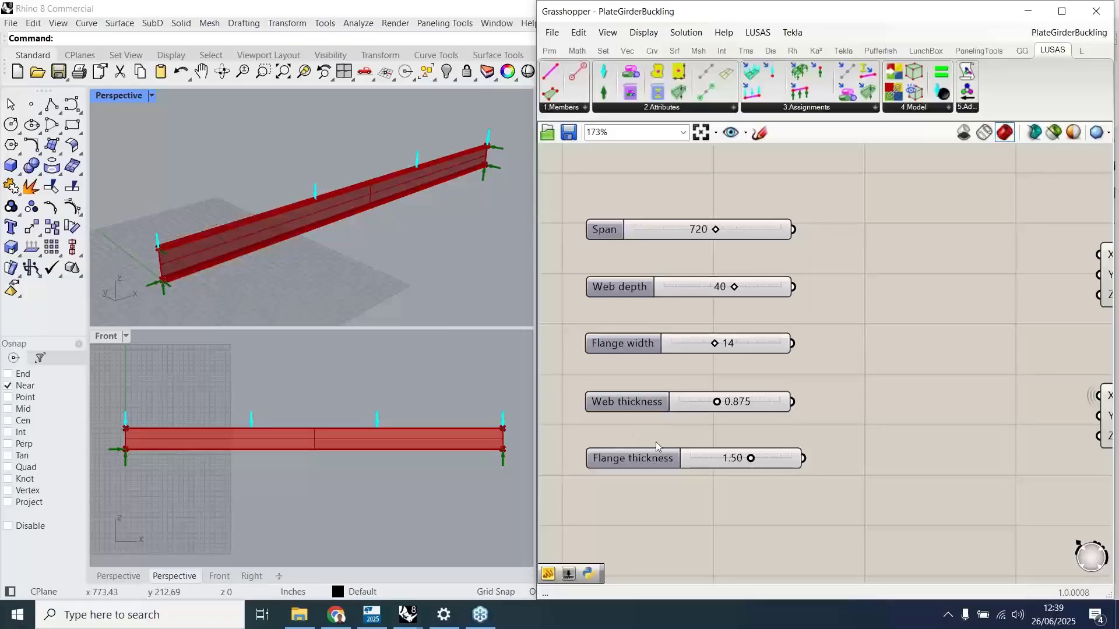
scroll(716, 322, down, 2)
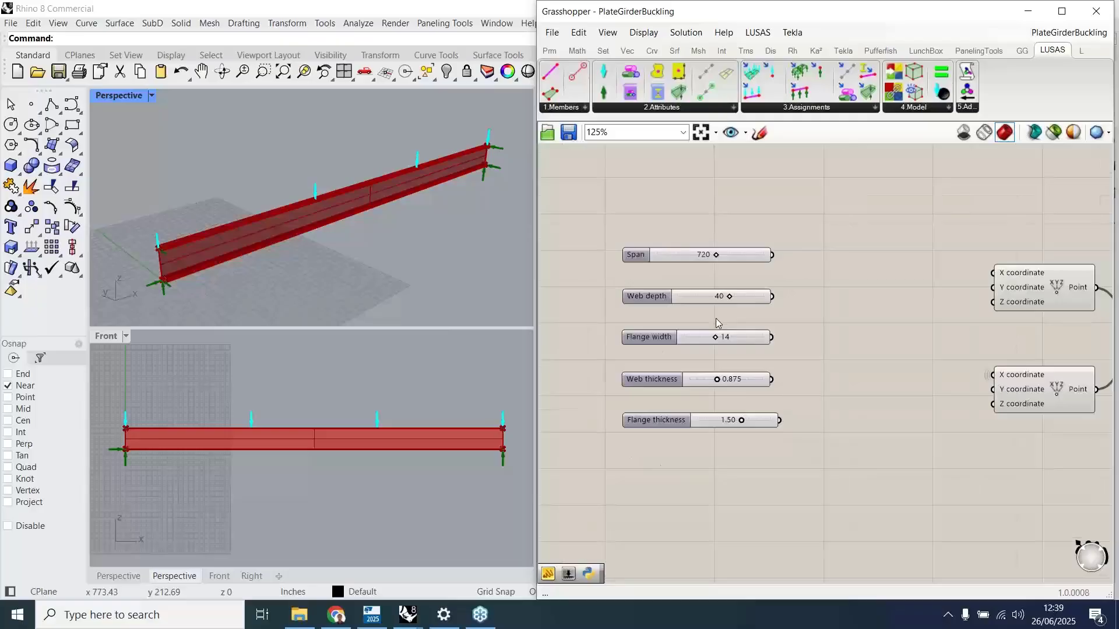
- Examine the script's geometry components, from the point coordinates through the lofted surfaces to the attribute definitions
scroll(716, 321, down, 3)
right_click(727, 337)
scroll(743, 282, down, 3)
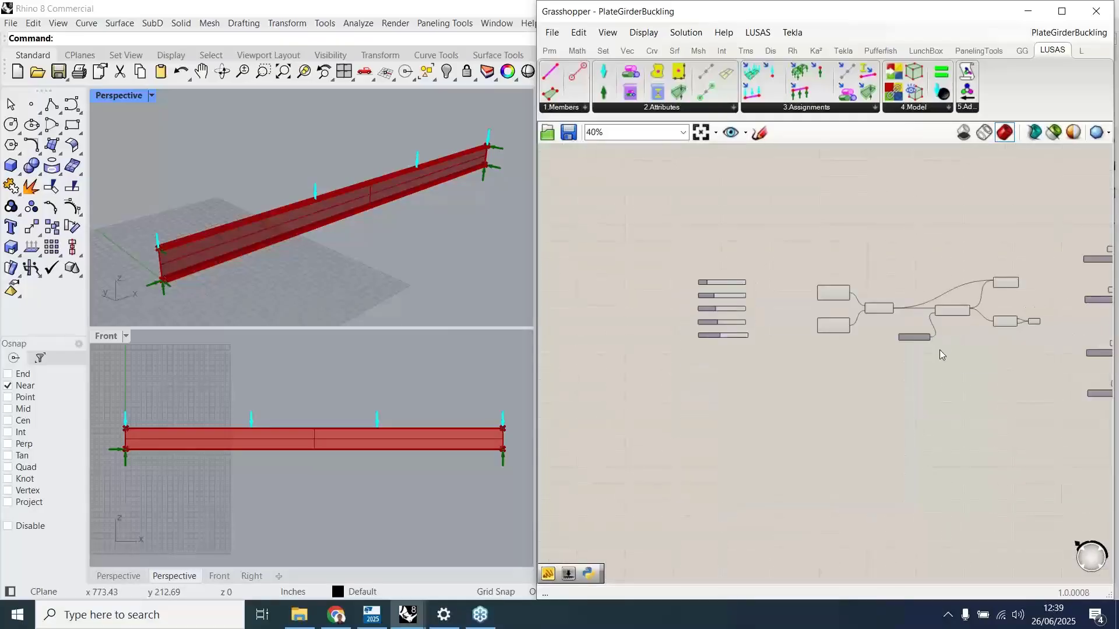
scroll(939, 350, up, 3)
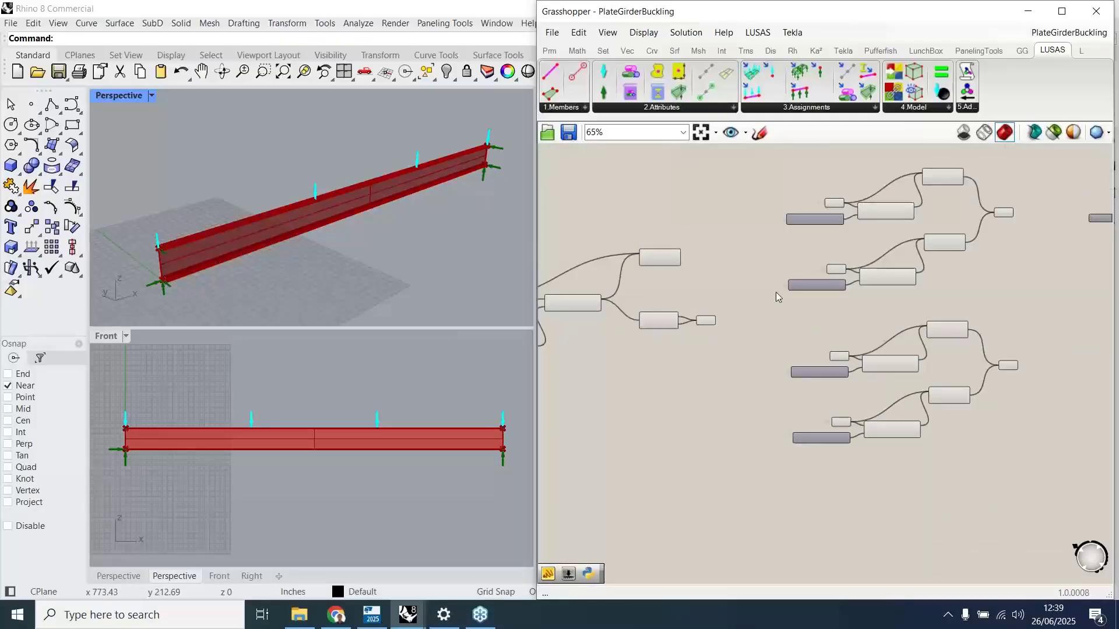
scroll(793, 281, up, 1)
right_drag(994, 274, 822, 286)
right_drag(1005, 295, 847, 299)
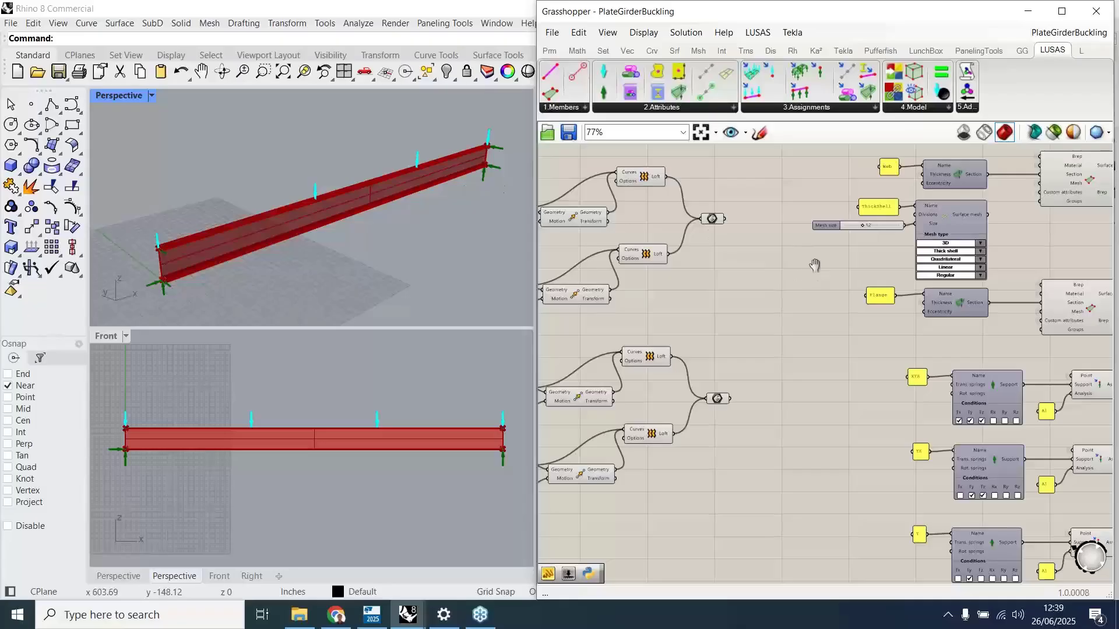
right_drag(787, 225, 655, 333)
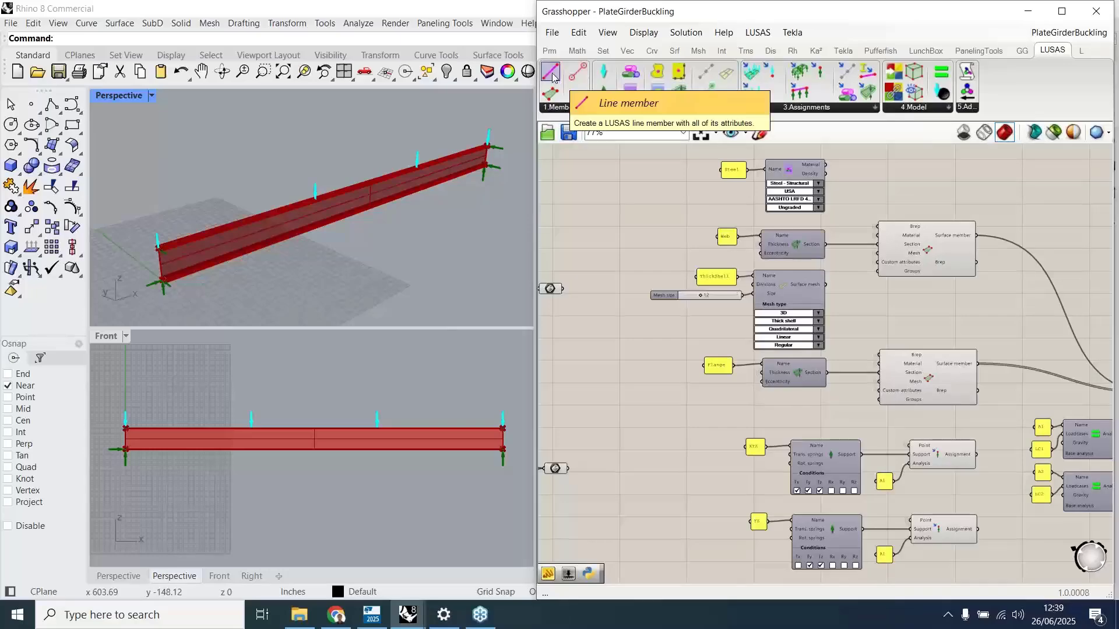
- Place a Line member component on the canvas to review its inputs, and delete it
drag(553, 77, 622, 179)
click(620, 173)
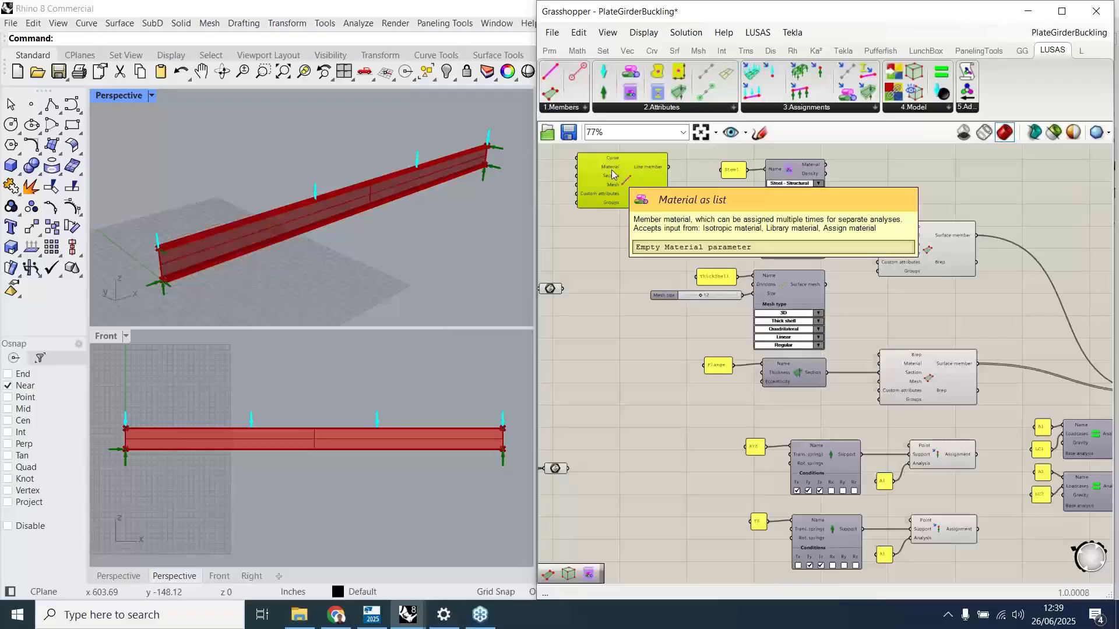
key(Delete)
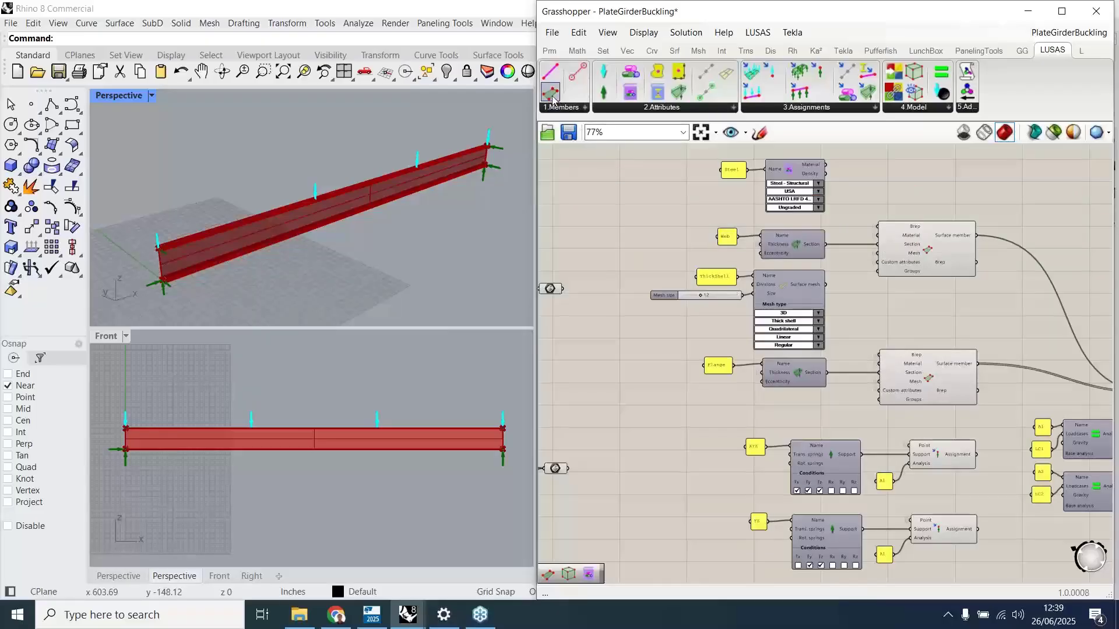
- Place a Surface member component on the canvas to review its inputs and outputs, and delete it
drag(625, 197, 625, 196)
scroll(585, 166, up, 4)
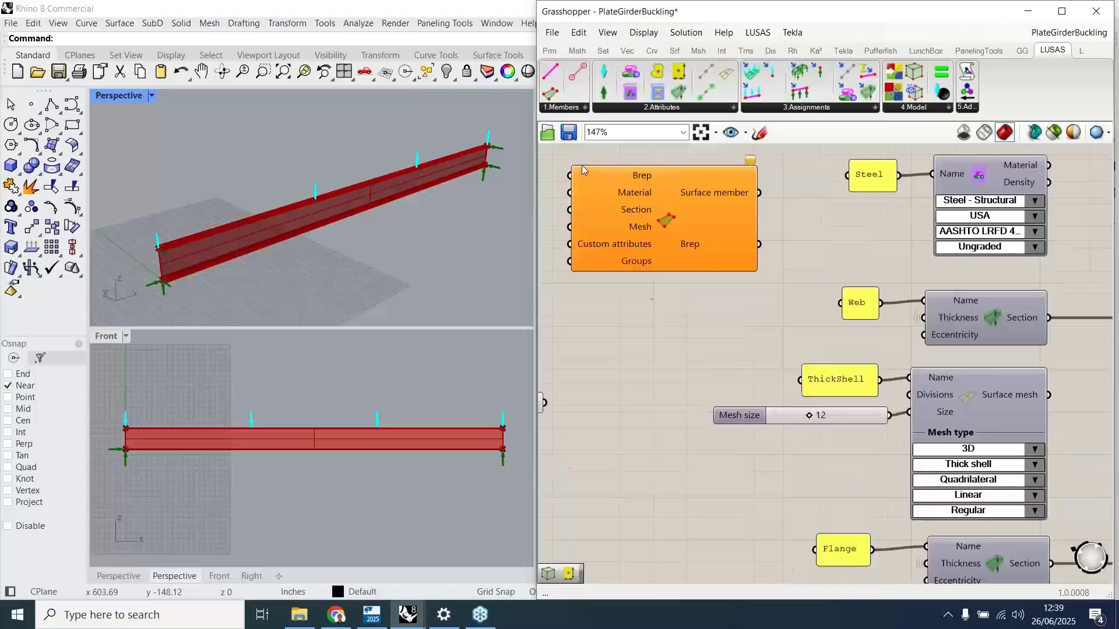
scroll(585, 166, up, 2)
right_drag(681, 208, 726, 232)
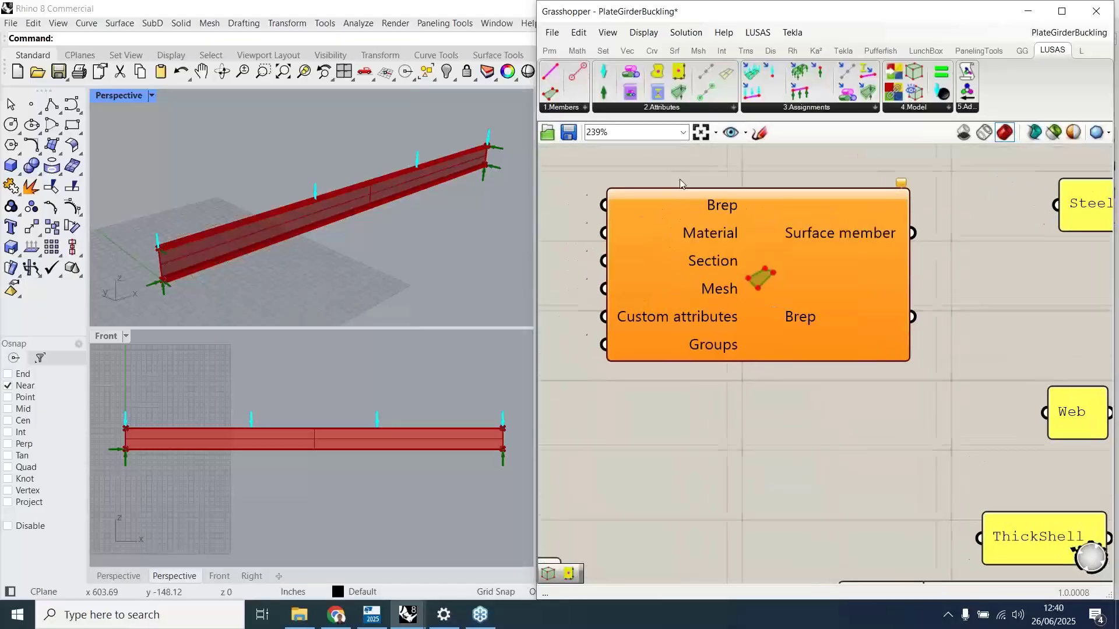
click(726, 233)
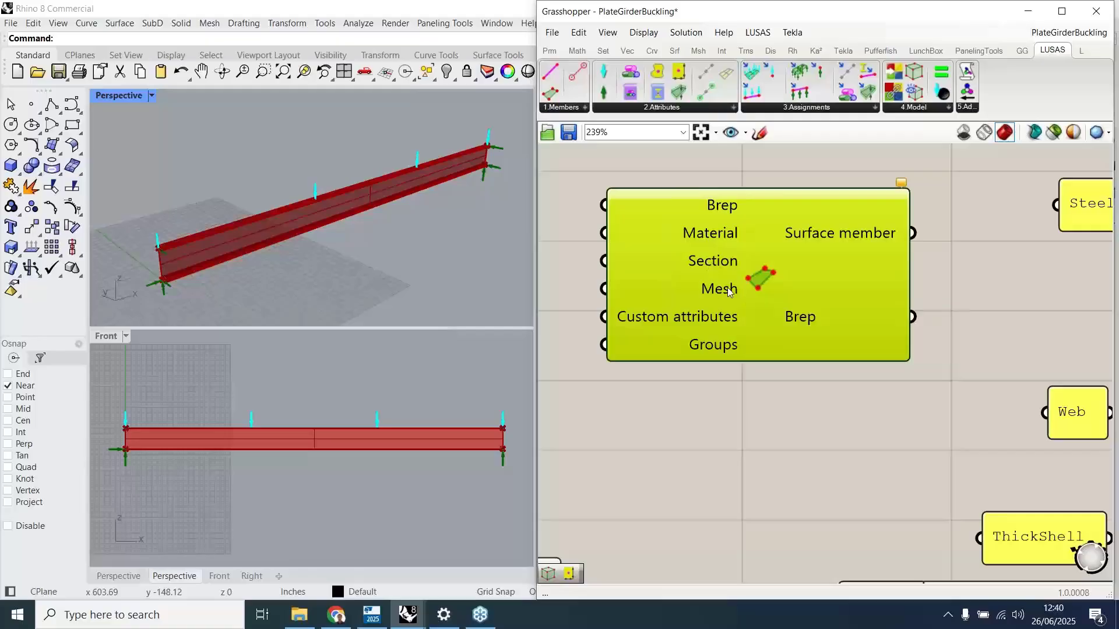
key(Delete)
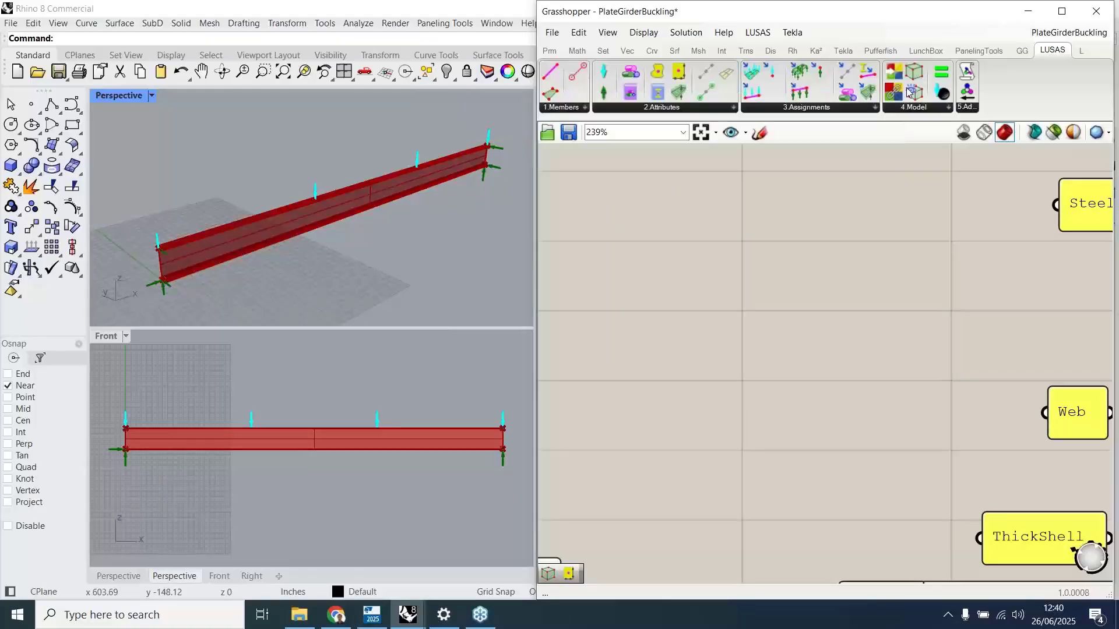
- Place a LUSAS model component on the canvas to review its member, analyses and assignments inputs, and remove it
drag(909, 92, 817, 252)
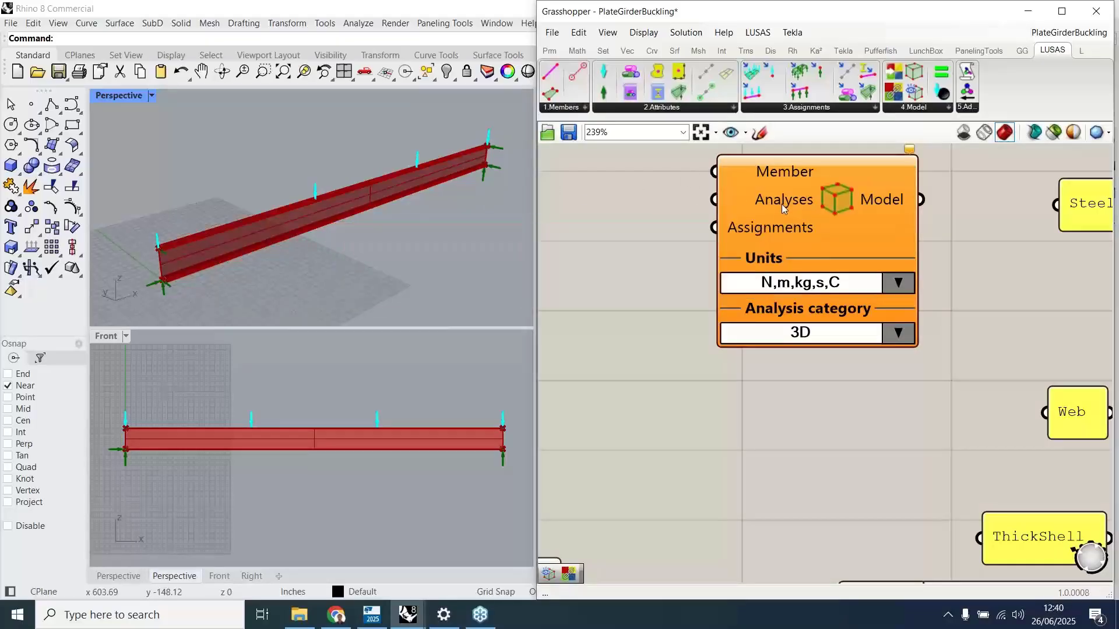
click(795, 233)
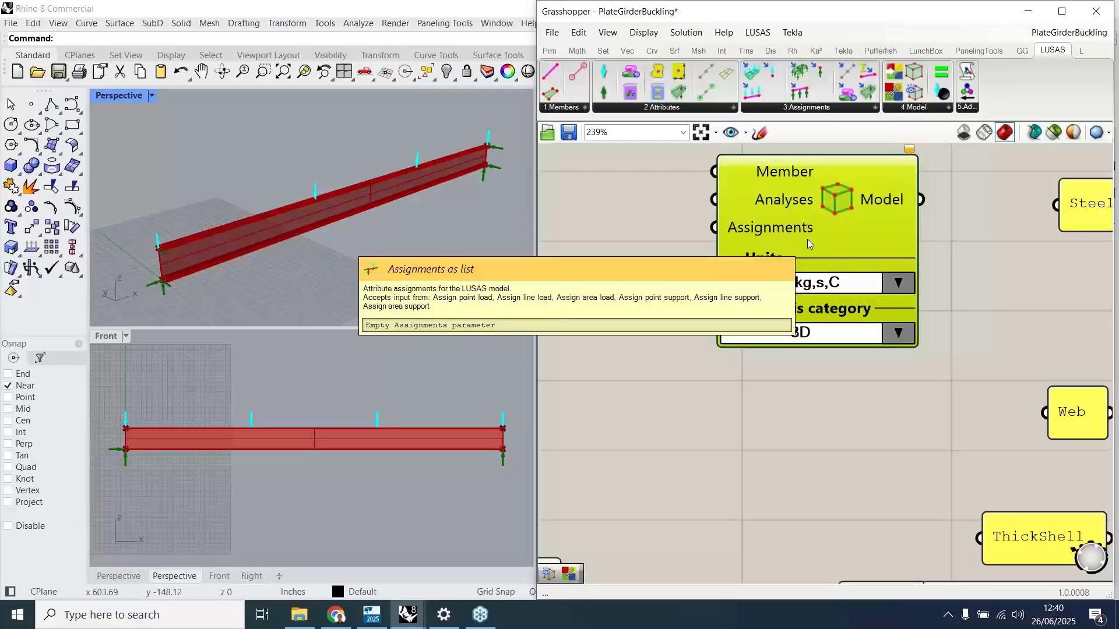
- Examine the steel material, web and flange section, and thick shell mesh components feeding the surface members
scroll(807, 244, down, 5)
scroll(807, 238, down, 1)
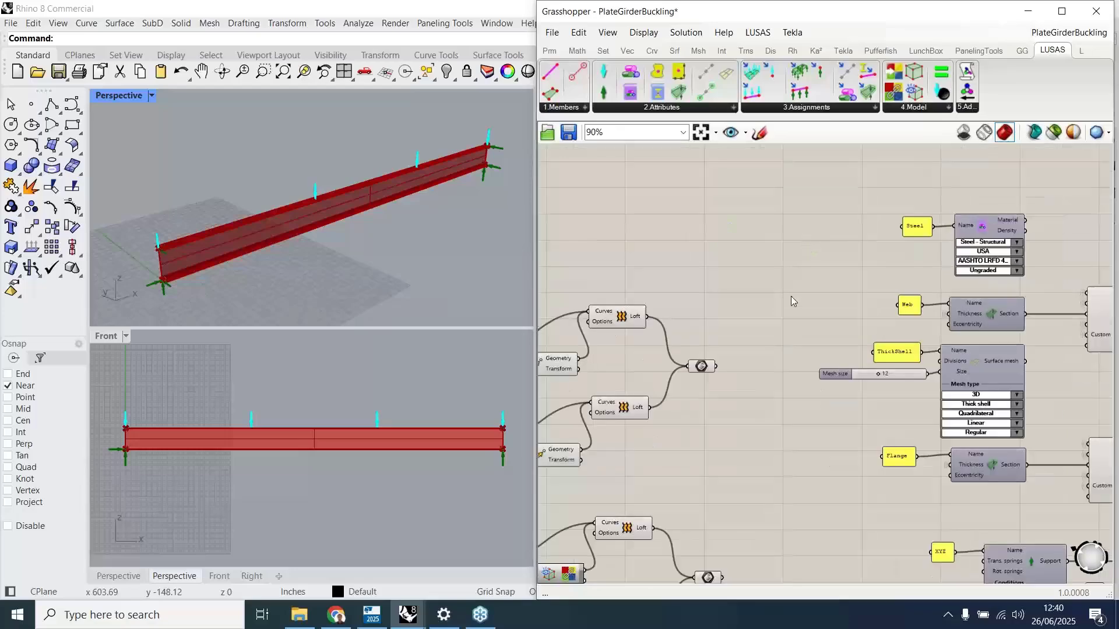
right_drag(791, 296, 695, 218)
scroll(709, 260, up, 2)
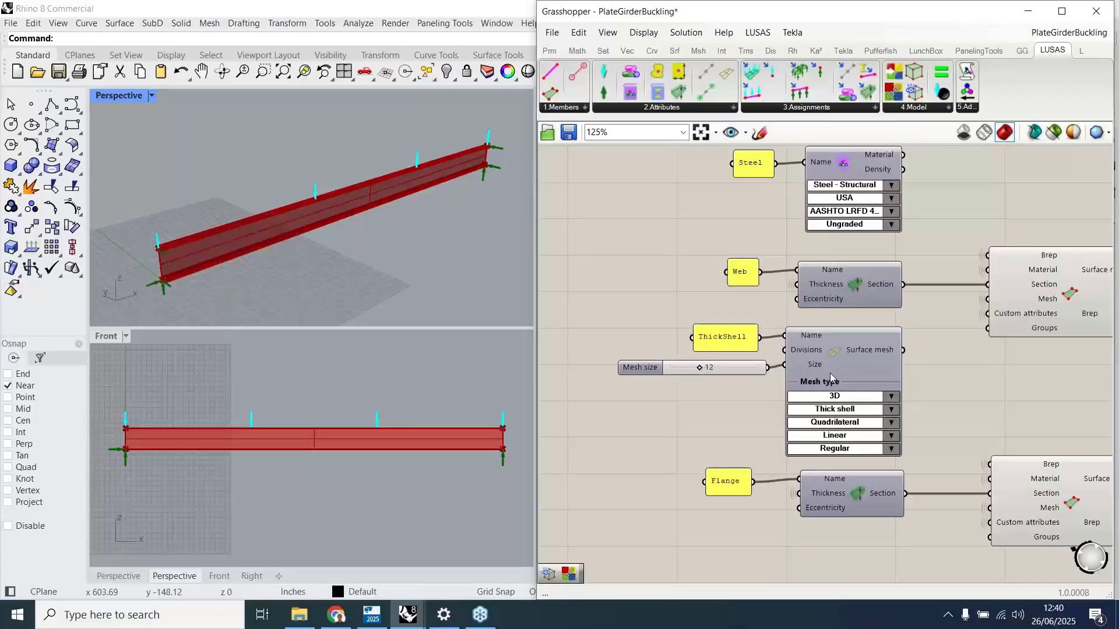
scroll(701, 400, down, 2)
- Examine the XYZ, YZ and Y support components and their point assignments for analysis A1
right_drag(704, 430, 685, 310)
right_drag(682, 382, 664, 303)
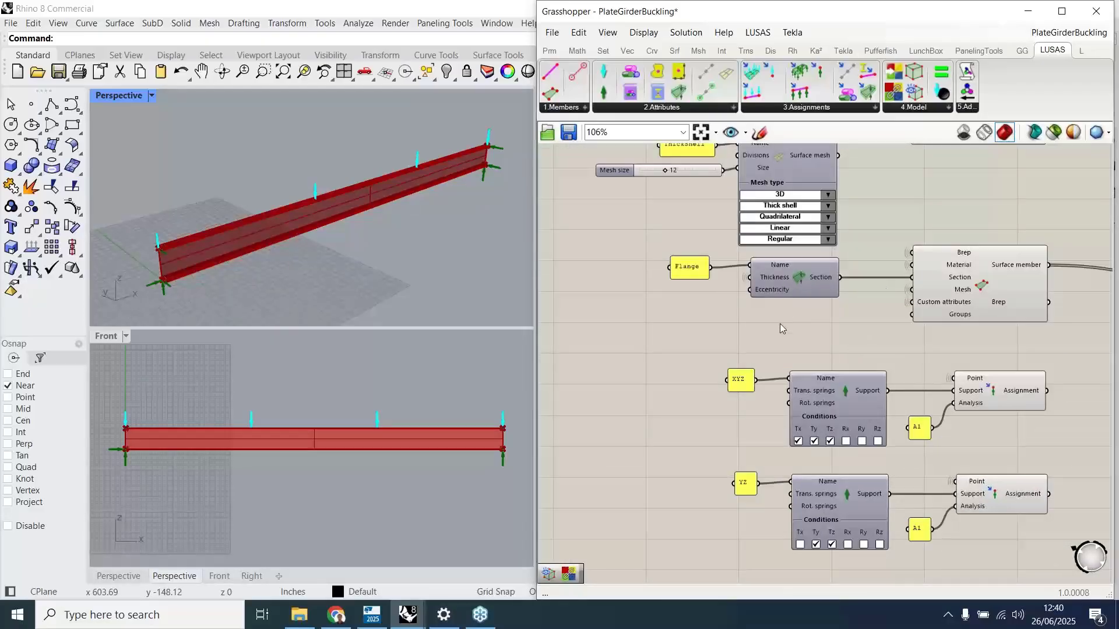
right_drag(741, 331, 658, 217)
click(897, 283)
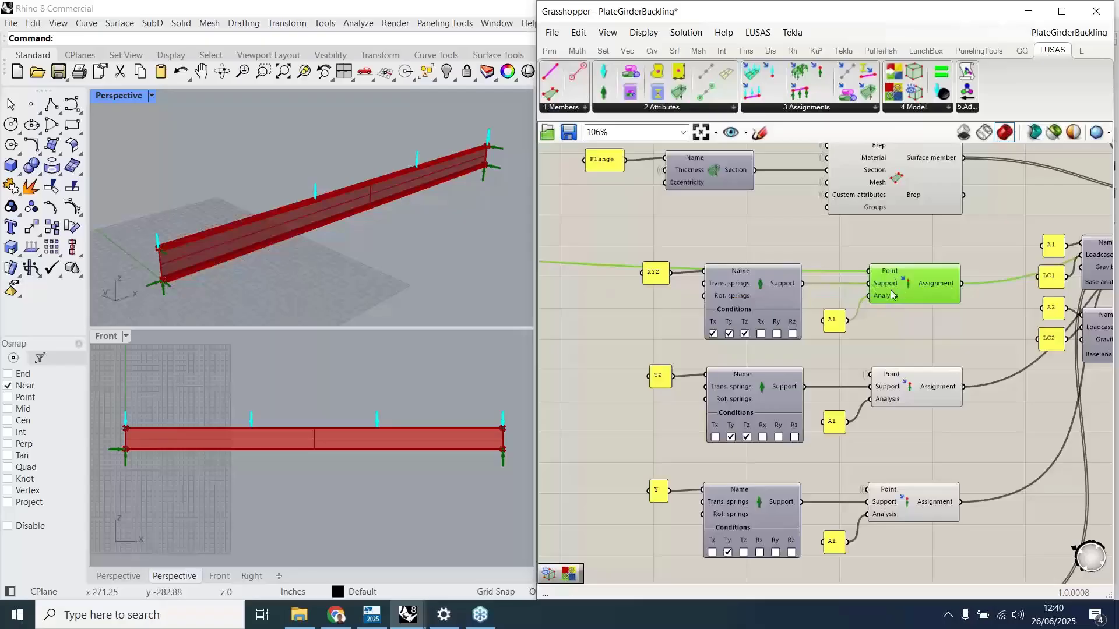
click(916, 330)
right_drag(904, 324, 926, 217)
- Examine the VerticalLoad line assignment and the custom attribute component with its plastic steel LPI scripts
right_drag(735, 407, 772, 247)
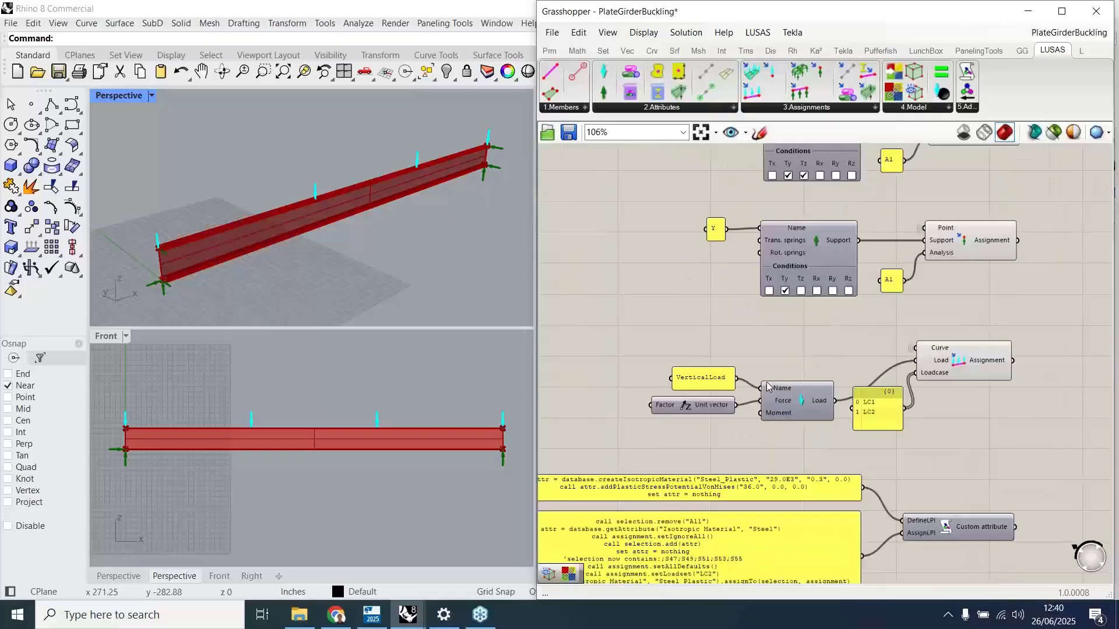
right_drag(766, 383, 777, 333)
click(970, 308)
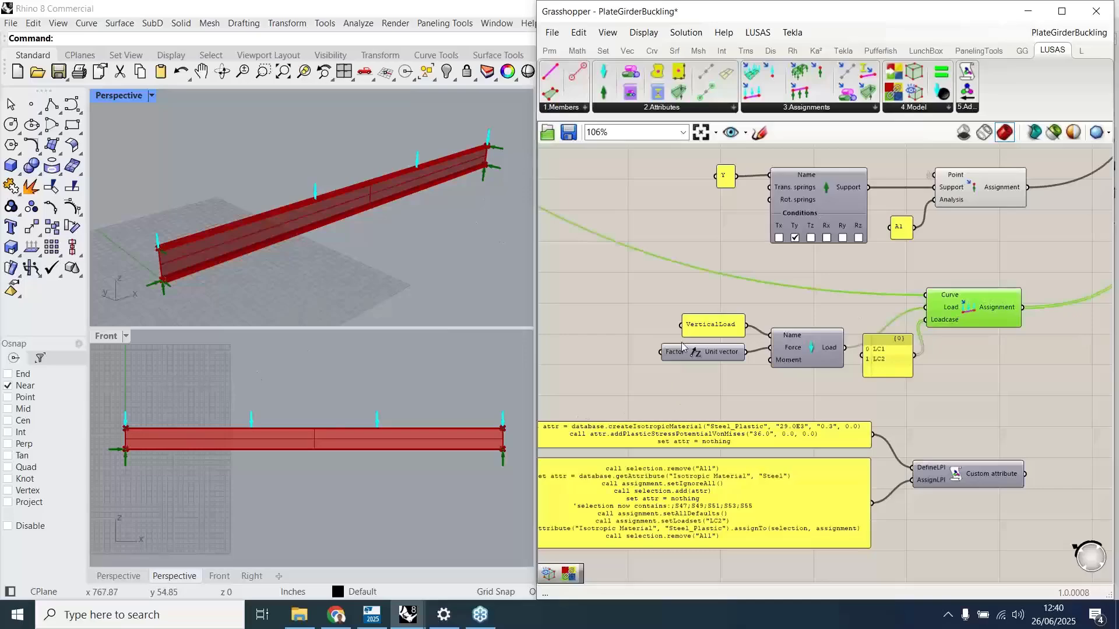
scroll(682, 346, down, 2)
right_drag(647, 552, 728, 477)
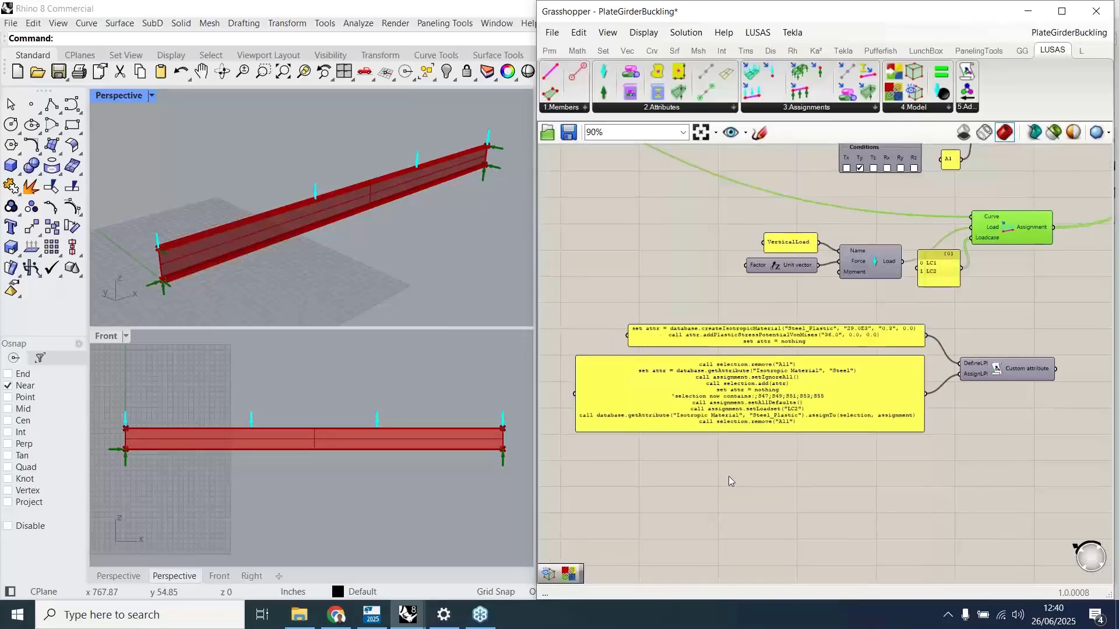
scroll(964, 395, up, 2)
click(1043, 366)
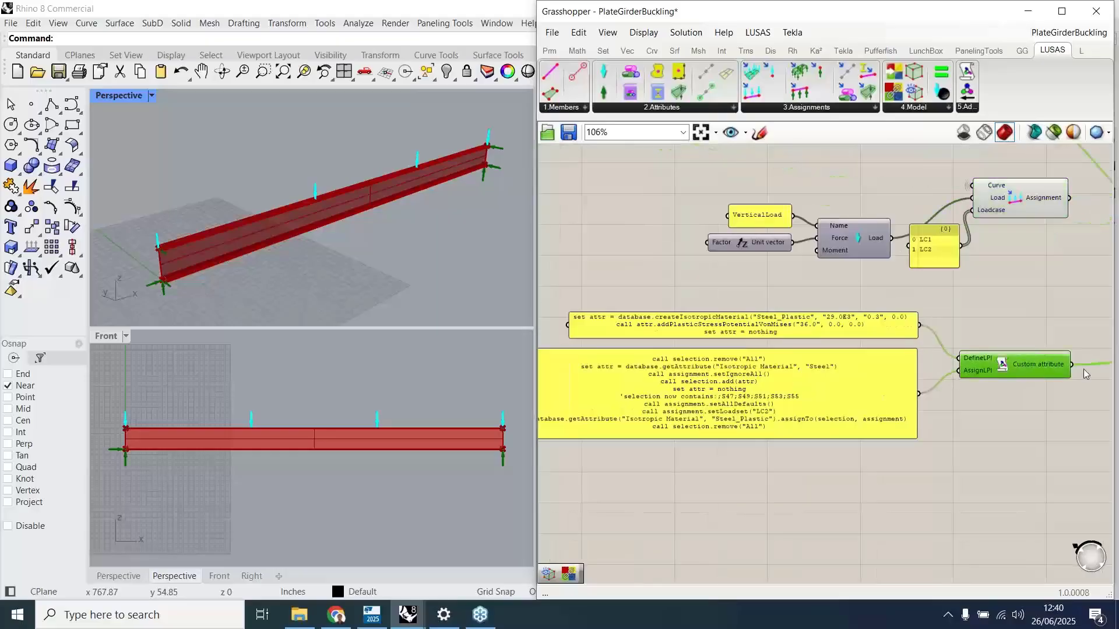
- Place a second custom attribute component on the canvas to review its DefineLPI and AssignLPI inputs, and remove it
scroll(1082, 361, up, 4)
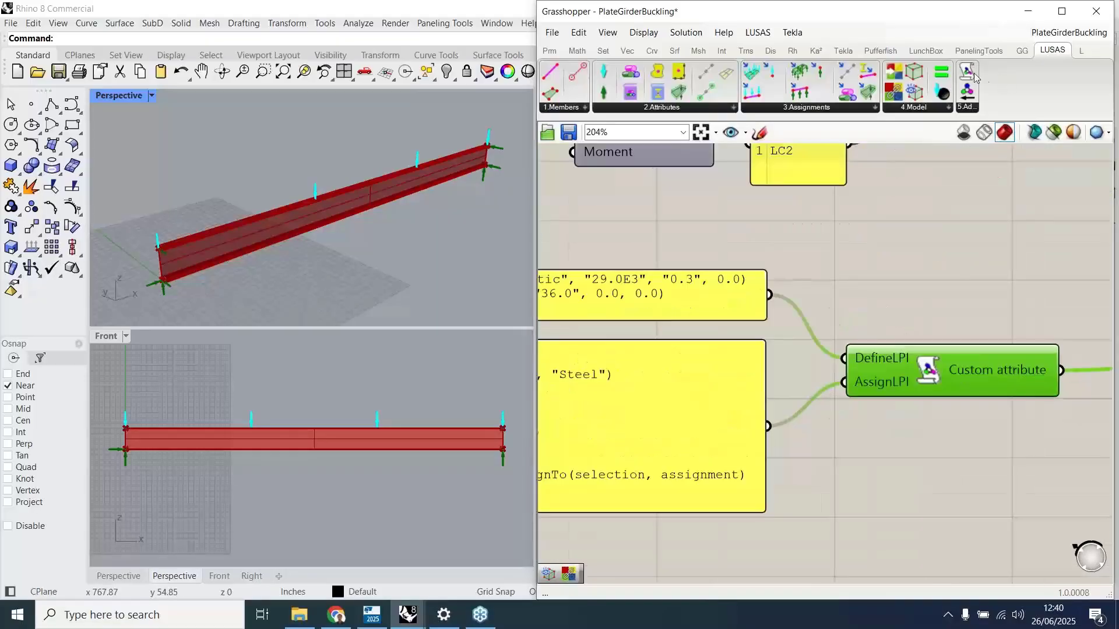
drag(974, 77, 977, 237)
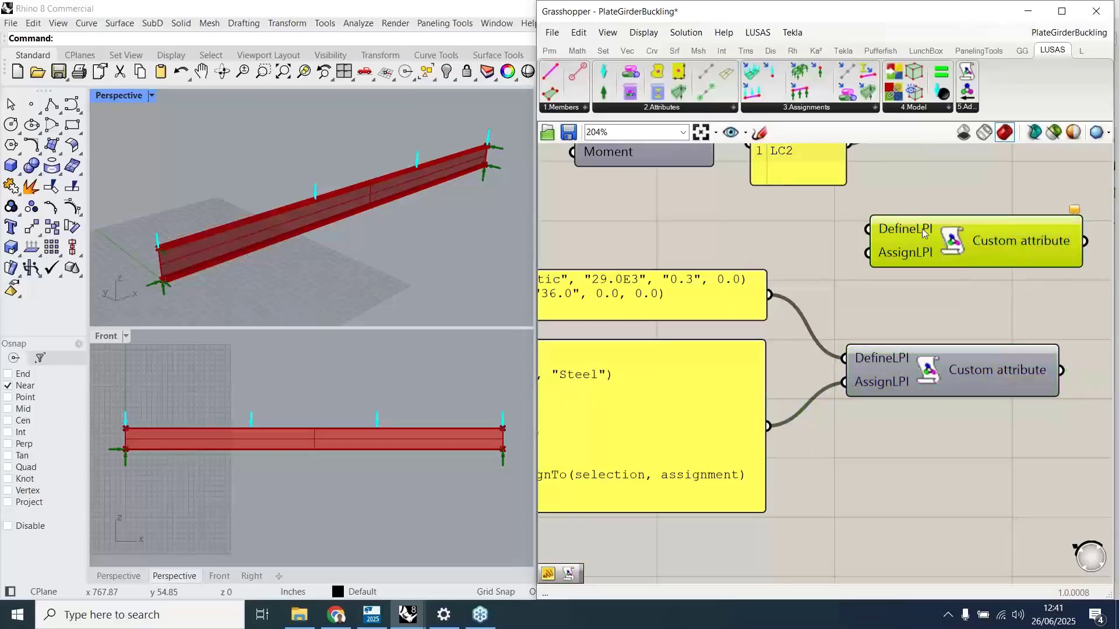
key(Delete)
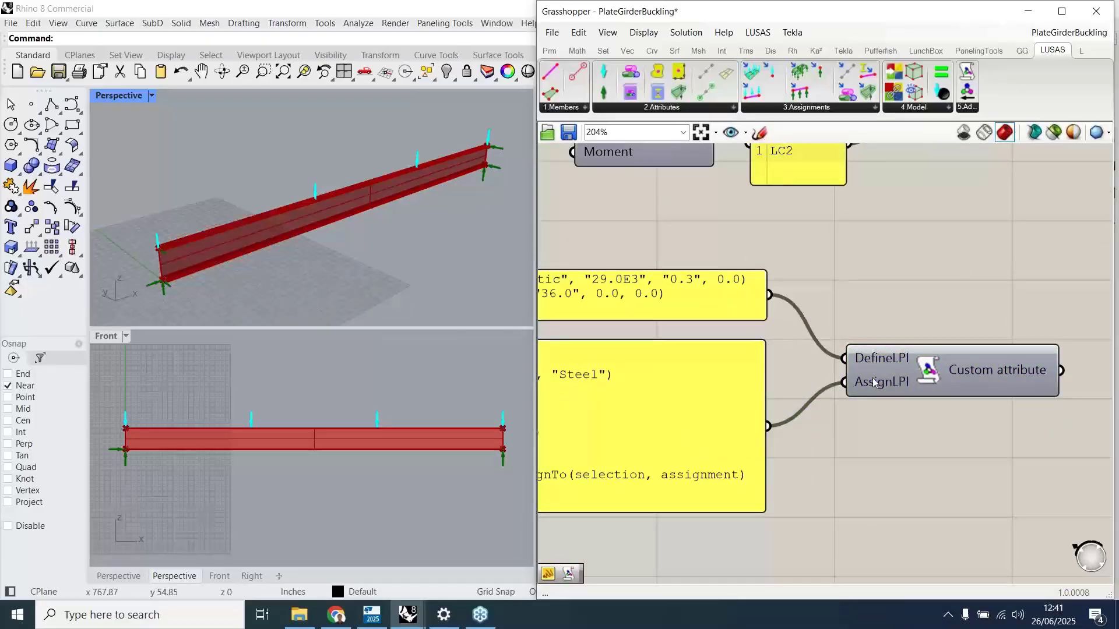
- Examine the two LPI script panels that define the Steel_Plastic material and assign it for loadcase LC2
scroll(929, 246, down, 3)
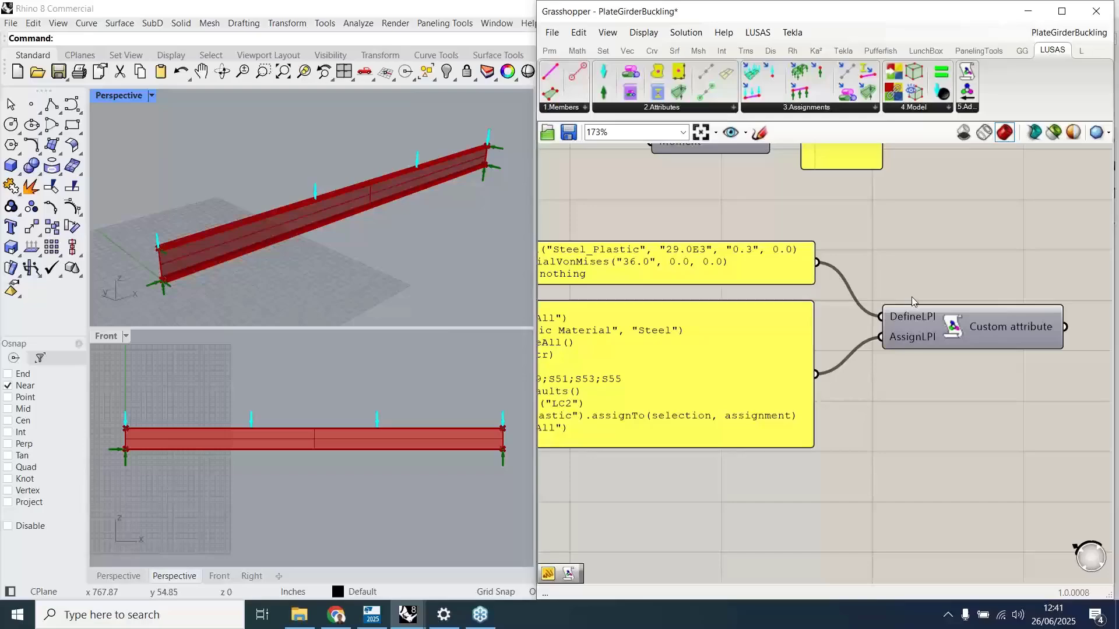
scroll(918, 287, down, 2)
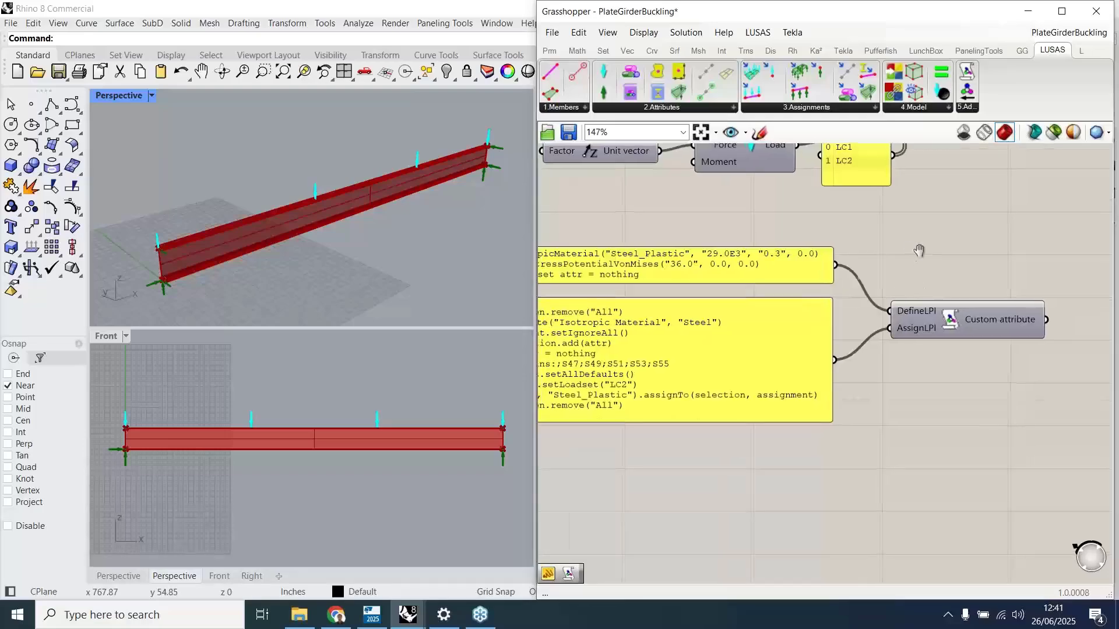
right_drag(919, 251, 979, 256)
right_drag(702, 469, 769, 464)
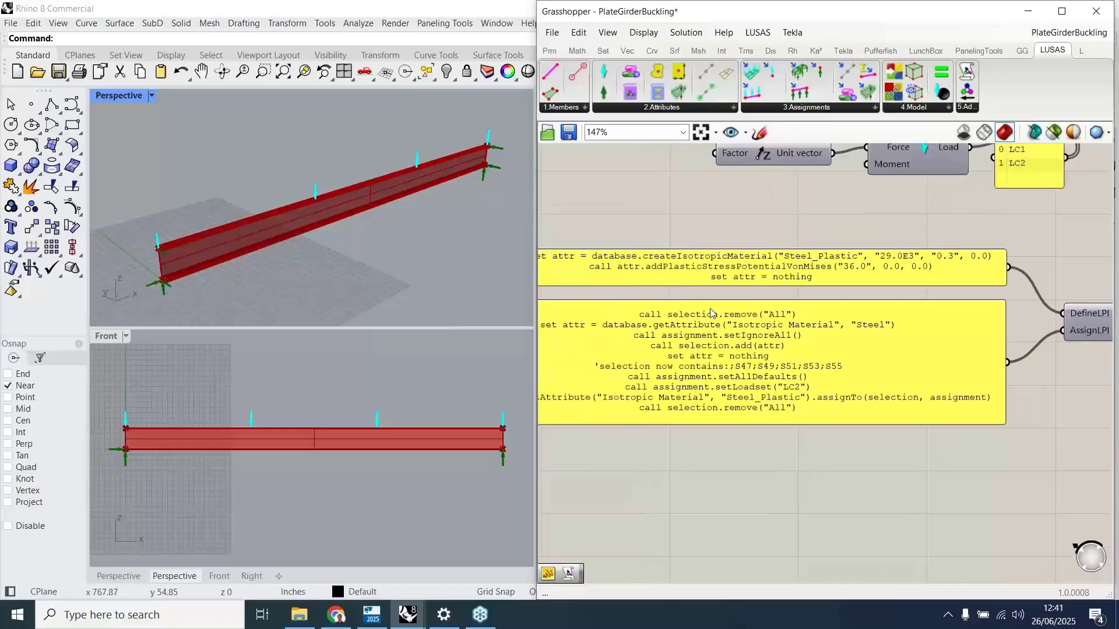
right_drag(693, 227, 729, 236)
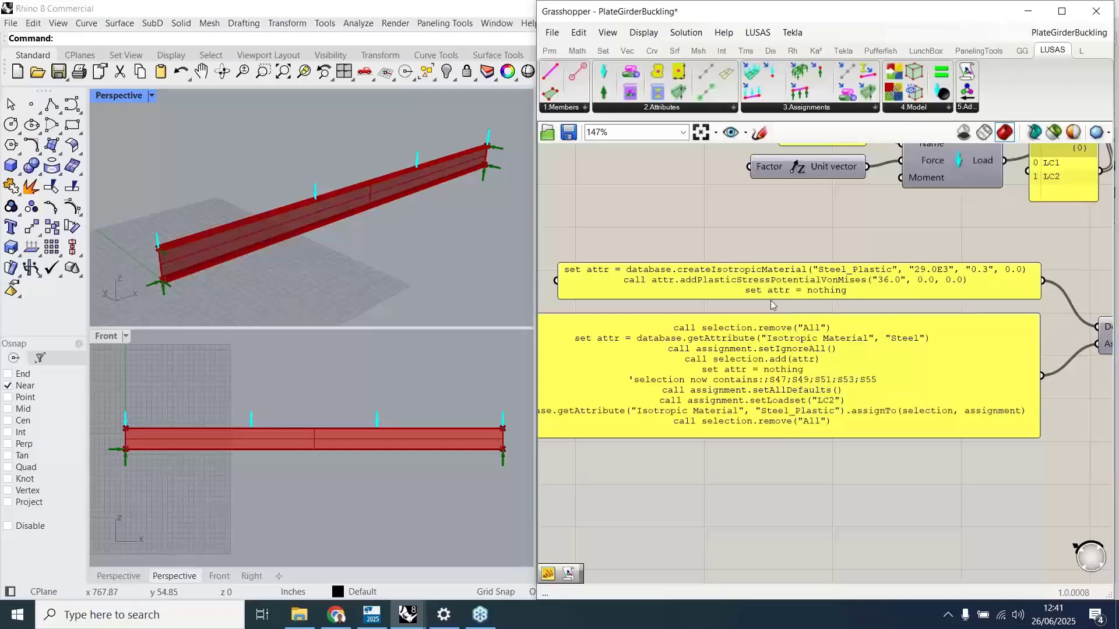
scroll(877, 240, down, 1)
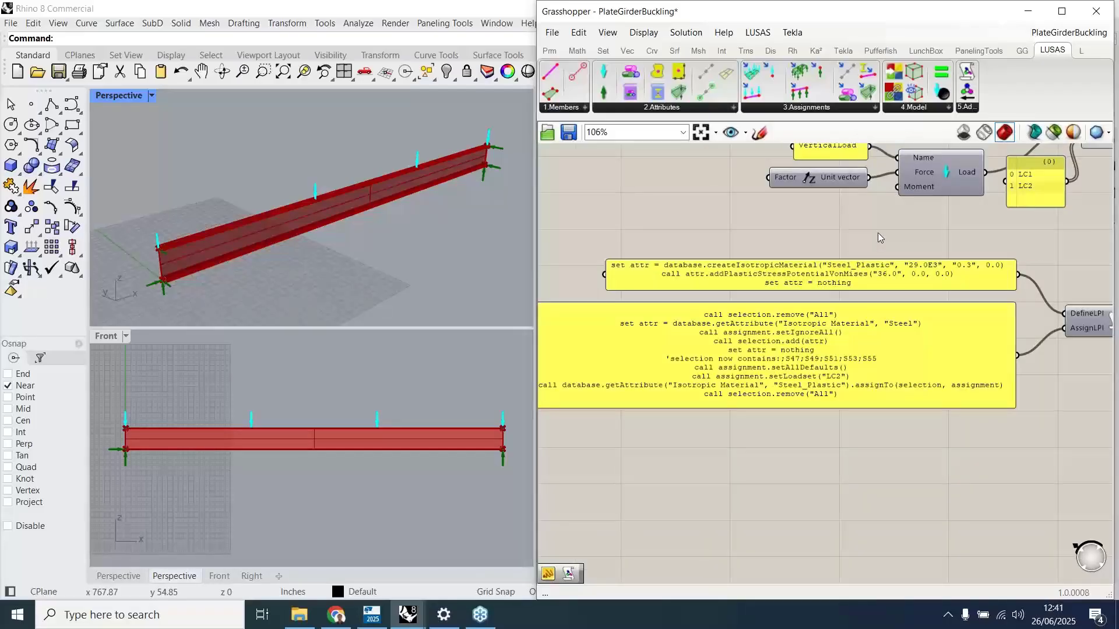
- Switch the live link's Boolean toggle to True and start a new LUSAS instance with a new model
scroll(878, 232, down, 2)
right_drag(824, 245, 660, 332)
right_drag(862, 325, 624, 536)
right_drag(905, 257, 765, 457)
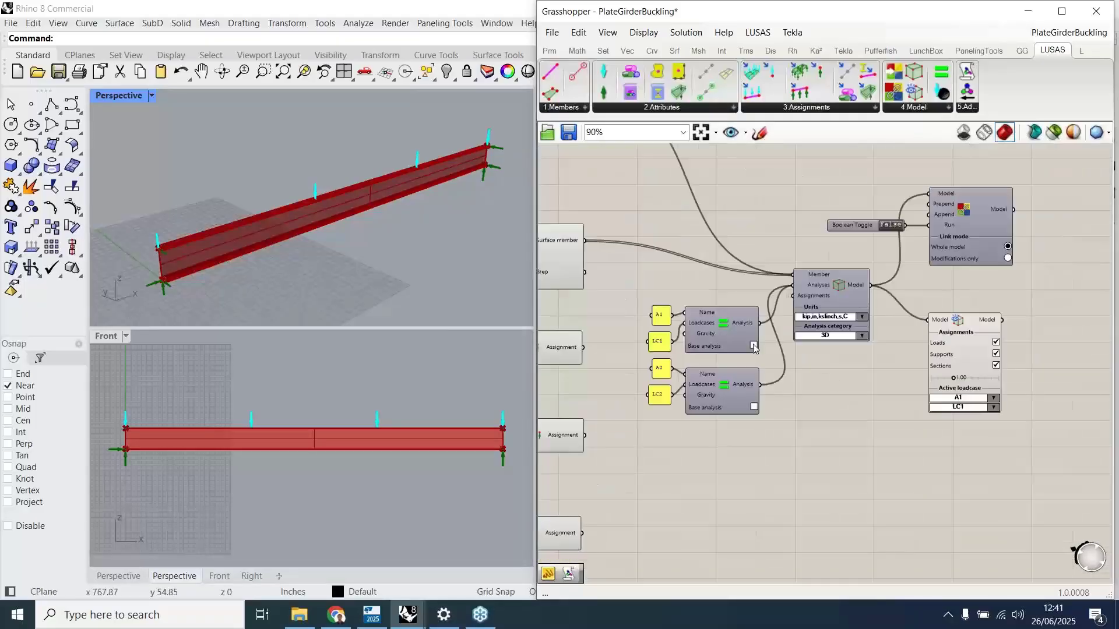
scroll(753, 348, up, 1)
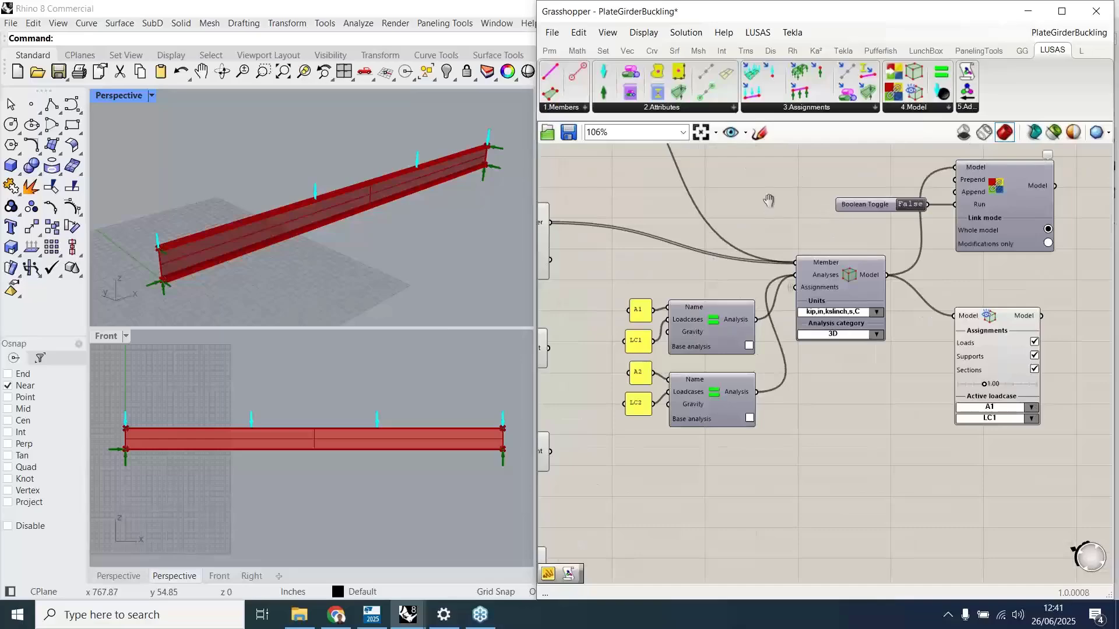
right_drag(768, 200, 791, 245)
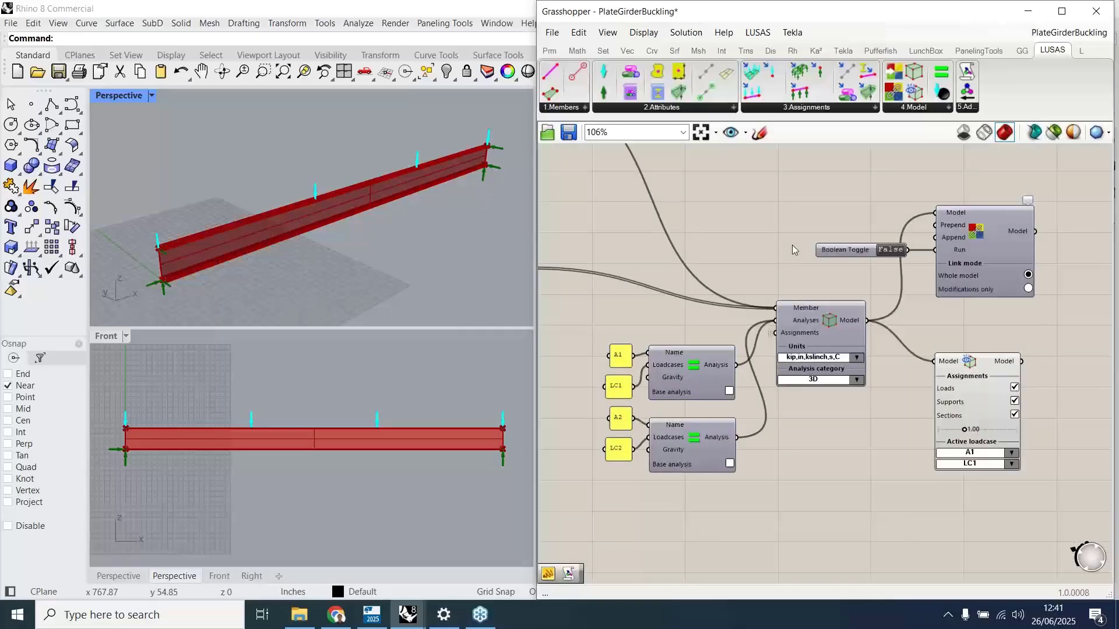
double_click(891, 251)
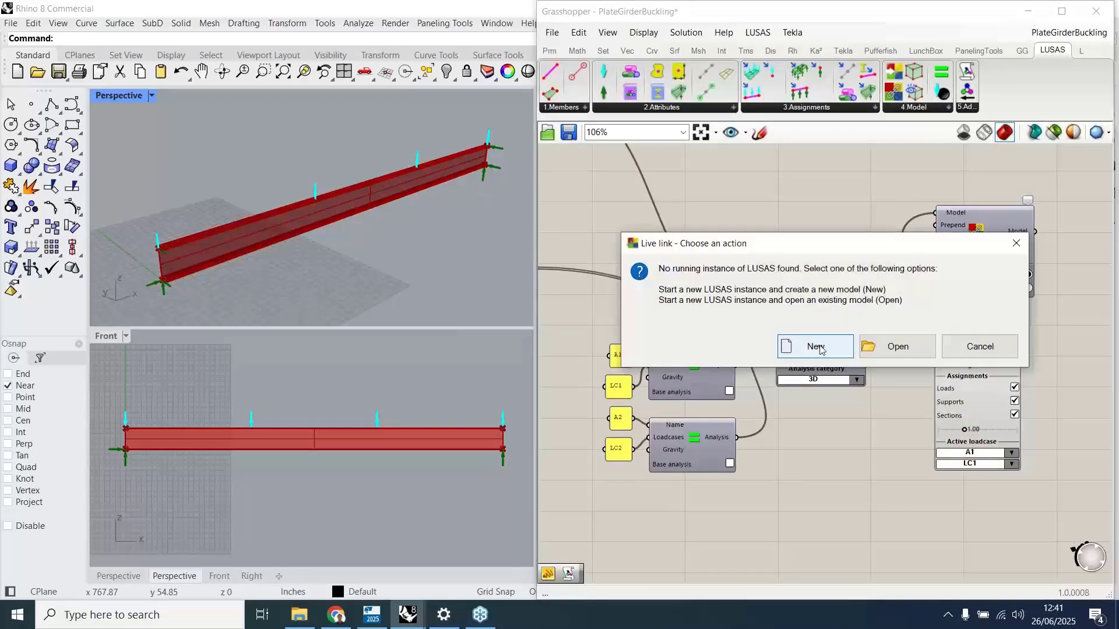
click(818, 344)
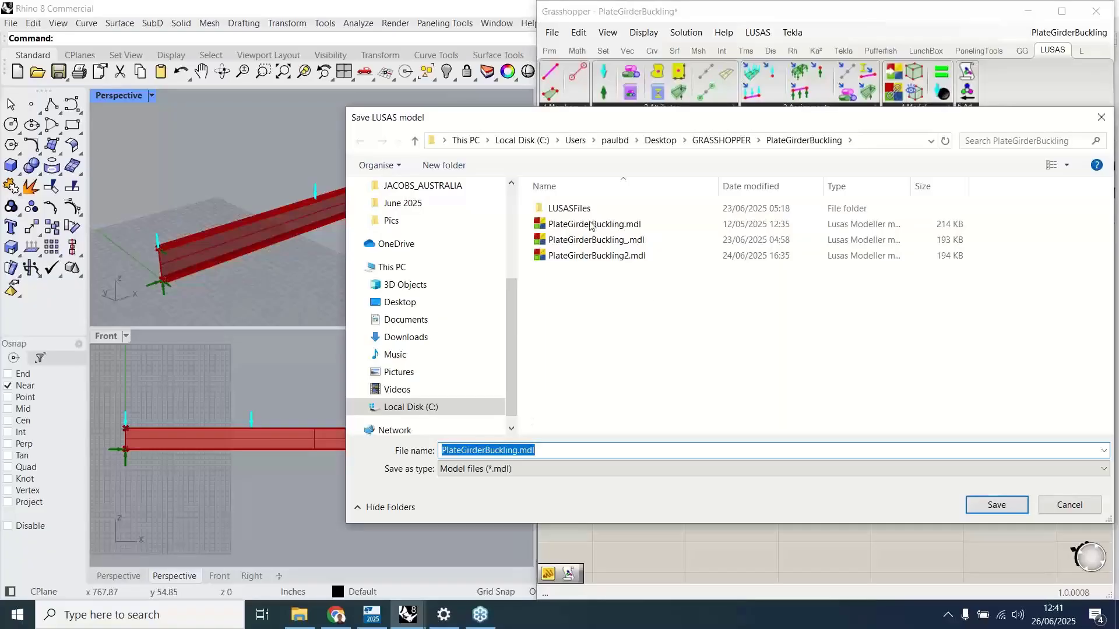
- Save the LUSAS model as PlateGirderBuckling2.mdl in the GRASSHOPPER WEBINAR June 2025 folder on the Desktop, replacing the existing file
click(657, 141)
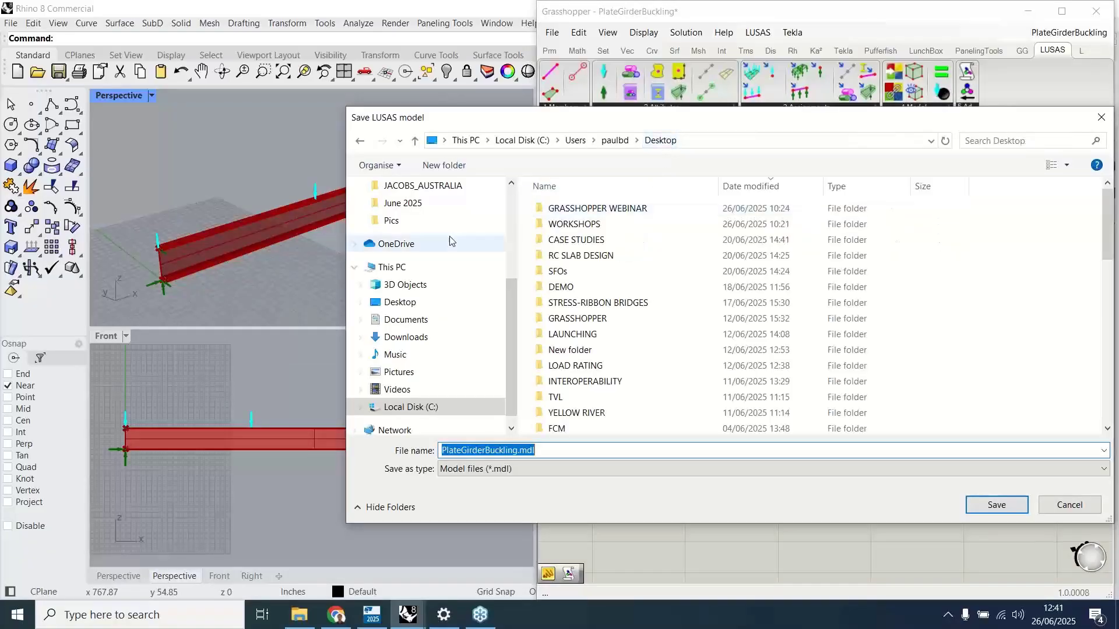
click(580, 208)
double_click(580, 208)
double_click(562, 210)
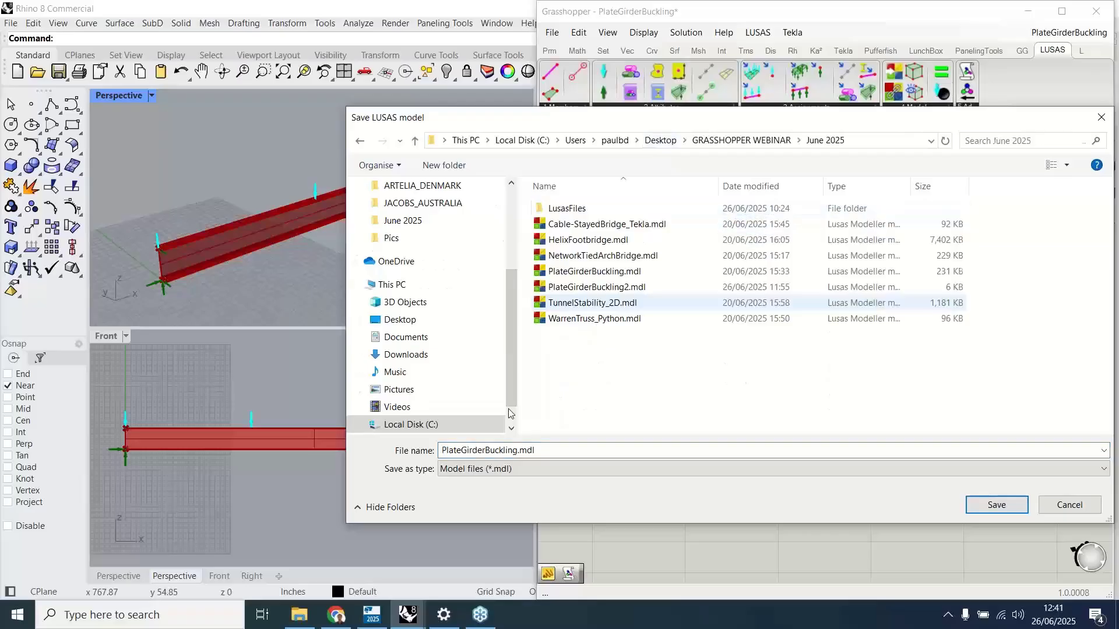
click(517, 452)
text(2)
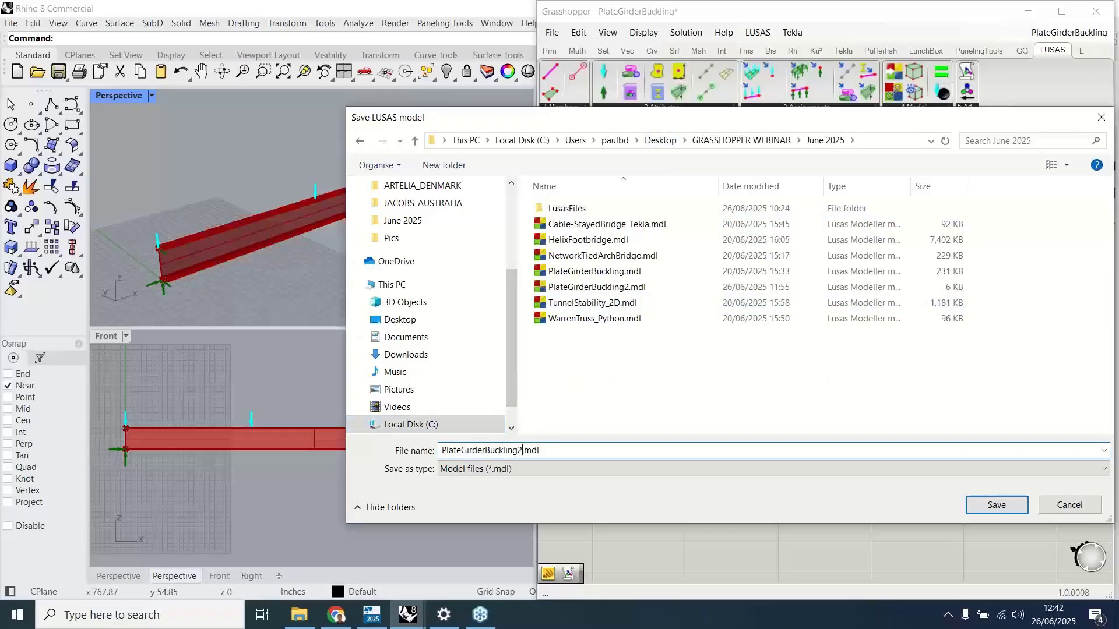
key(Return)
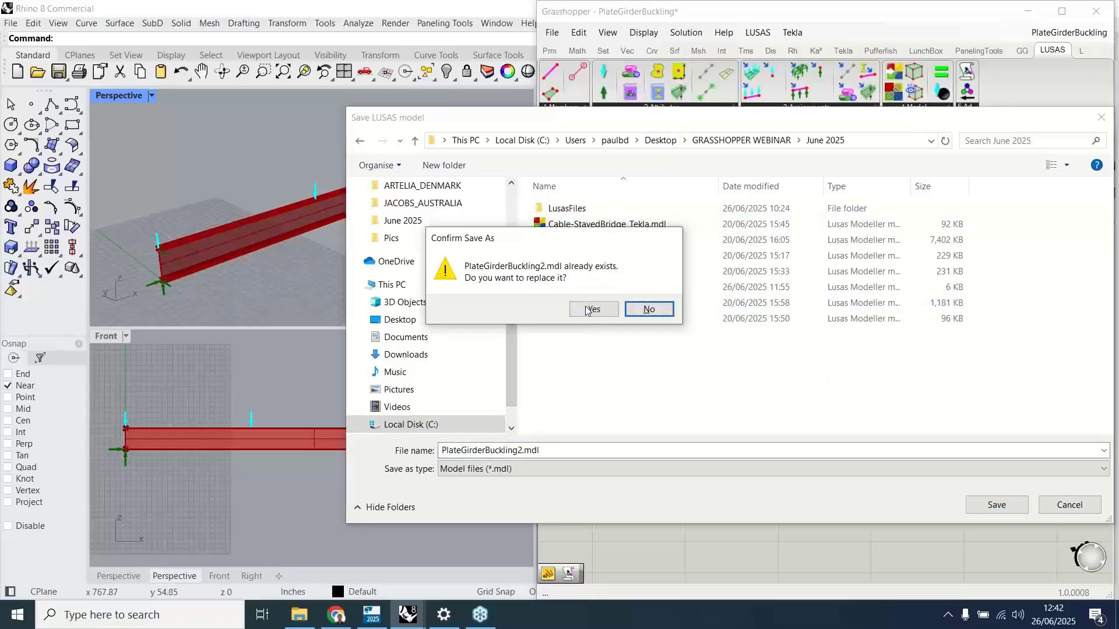
click(590, 310)
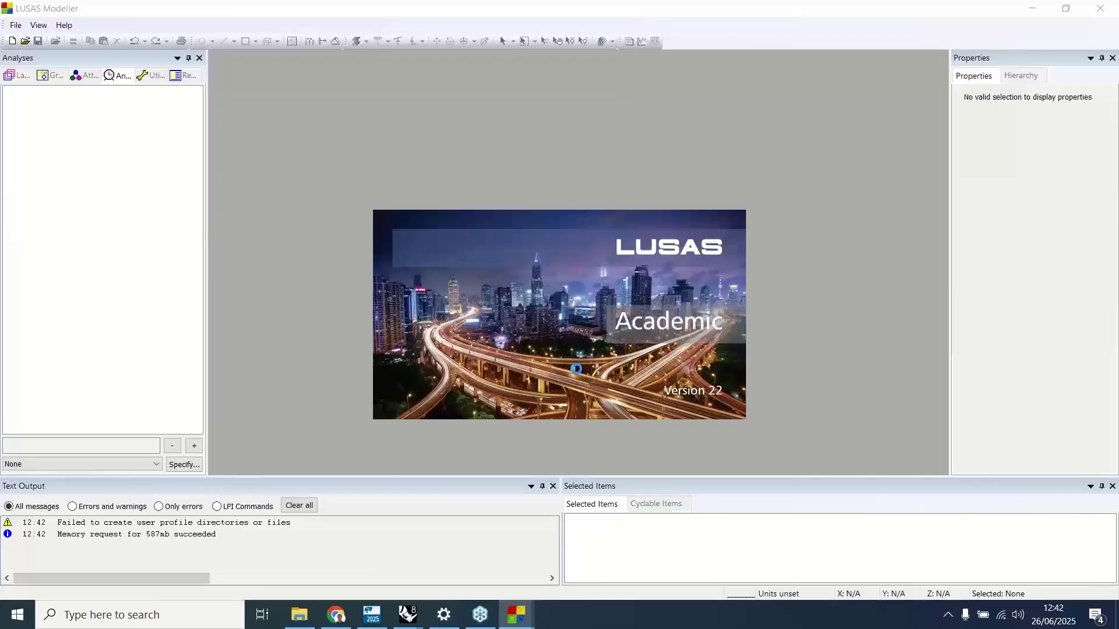
click(571, 374)
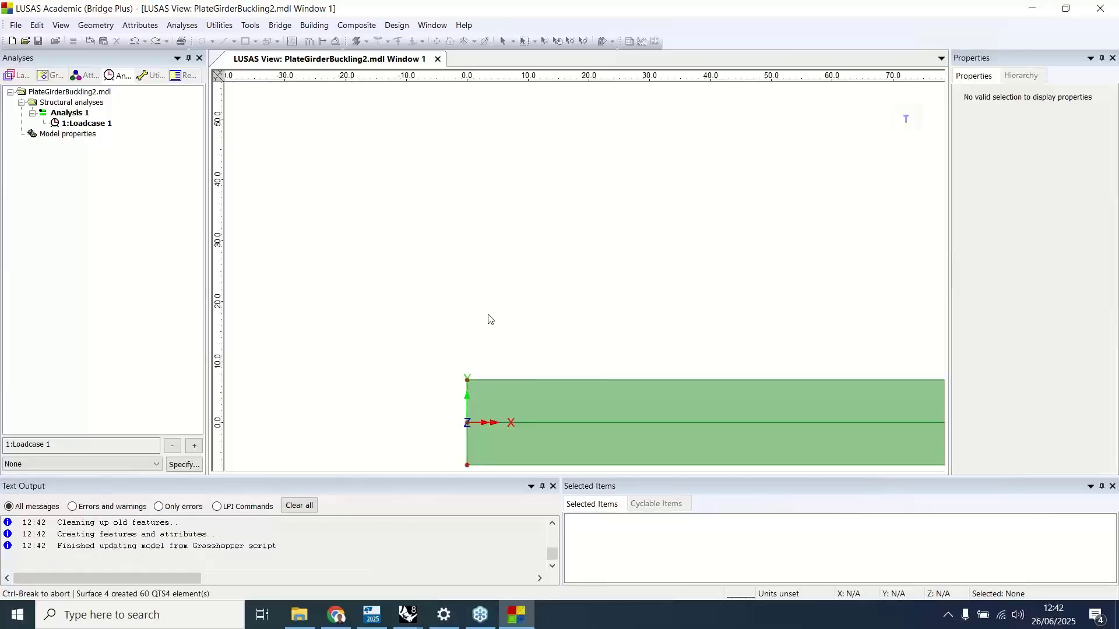
- Show the girder in isometric view and examine the elastic and plastic properties of the Steel_Plastic material
click(465, 41)
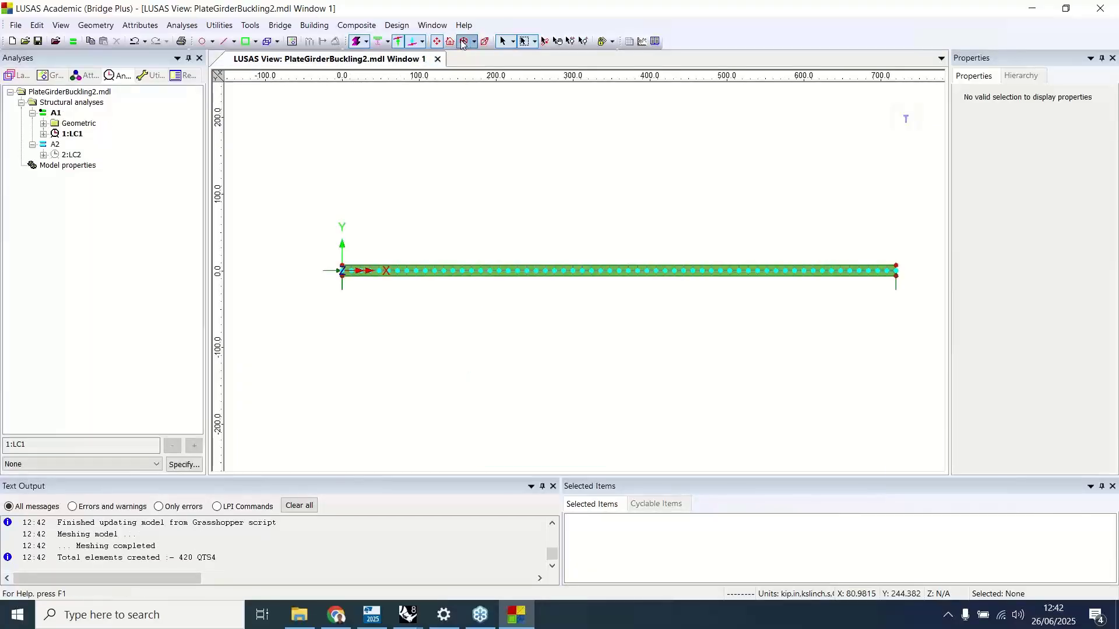
click(88, 76)
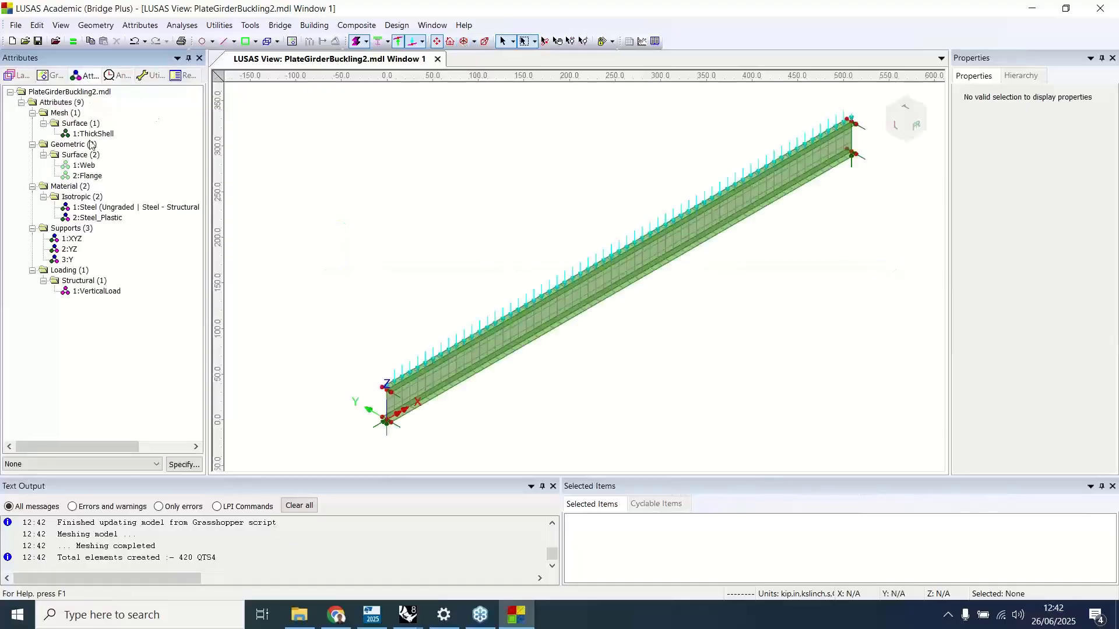
double_click(93, 218)
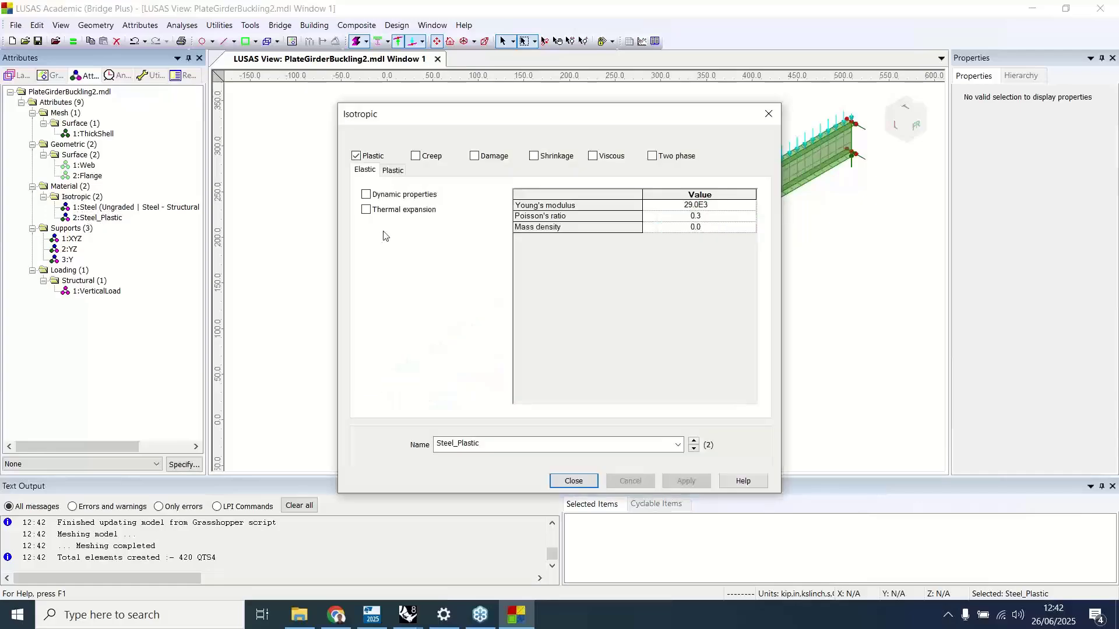
click(393, 170)
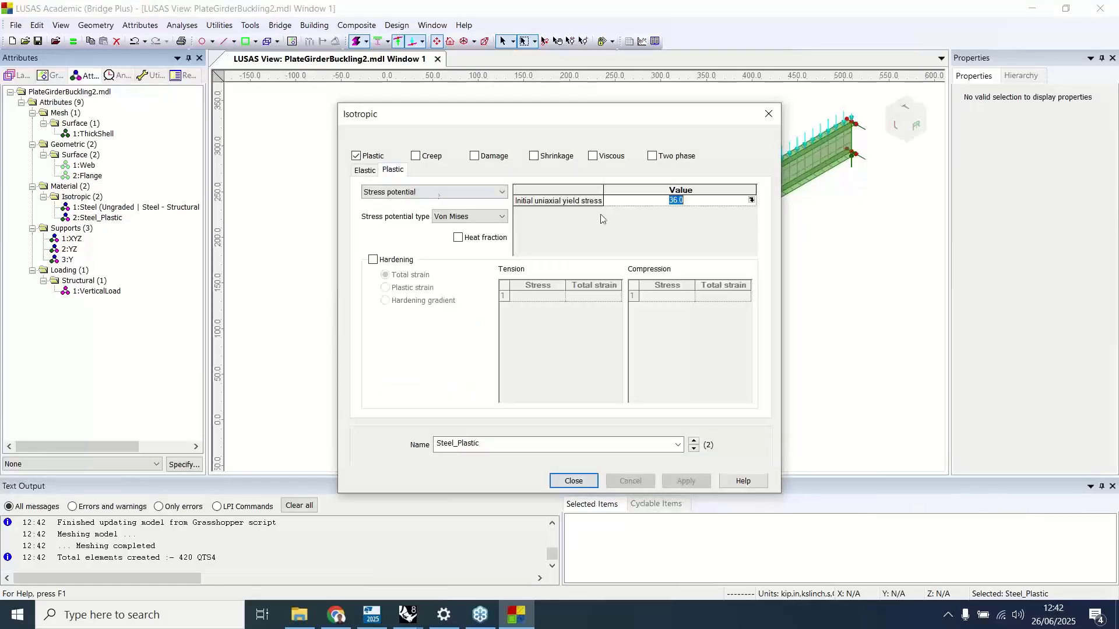
click(668, 201)
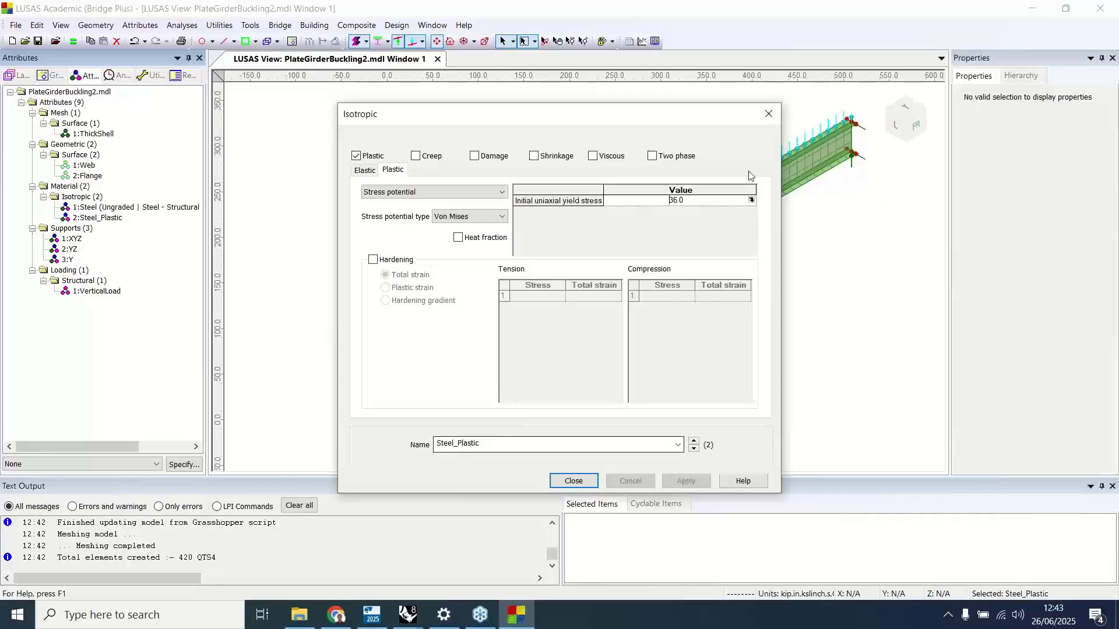
- Create a new isotropic material from these properties by naming it Steel_Plastic_2
double_click(492, 444)
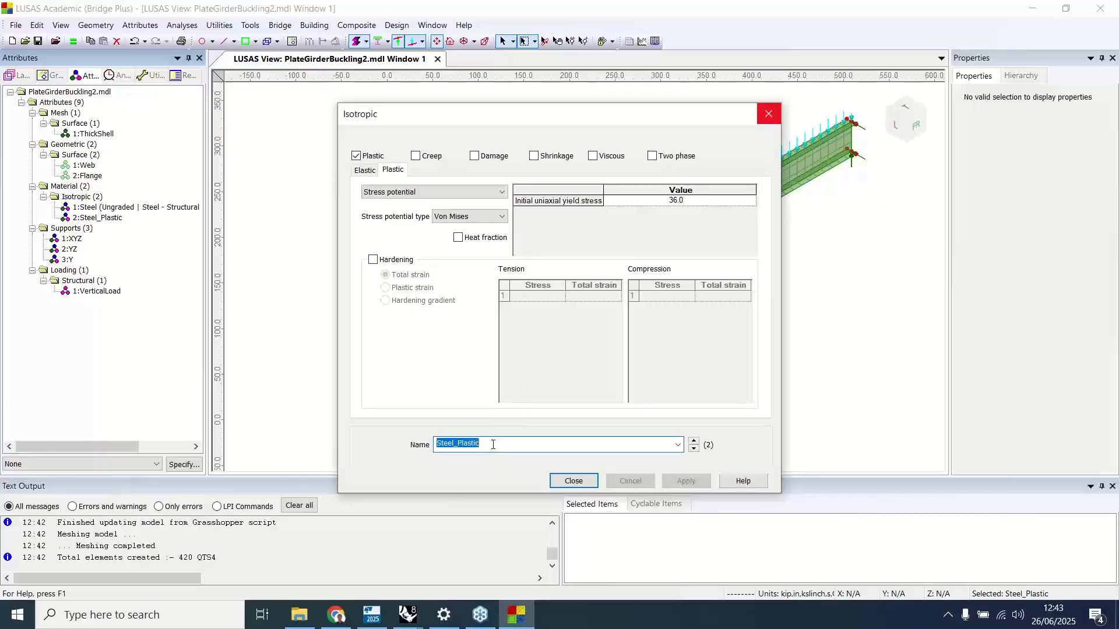
click(492, 445)
text(_2)
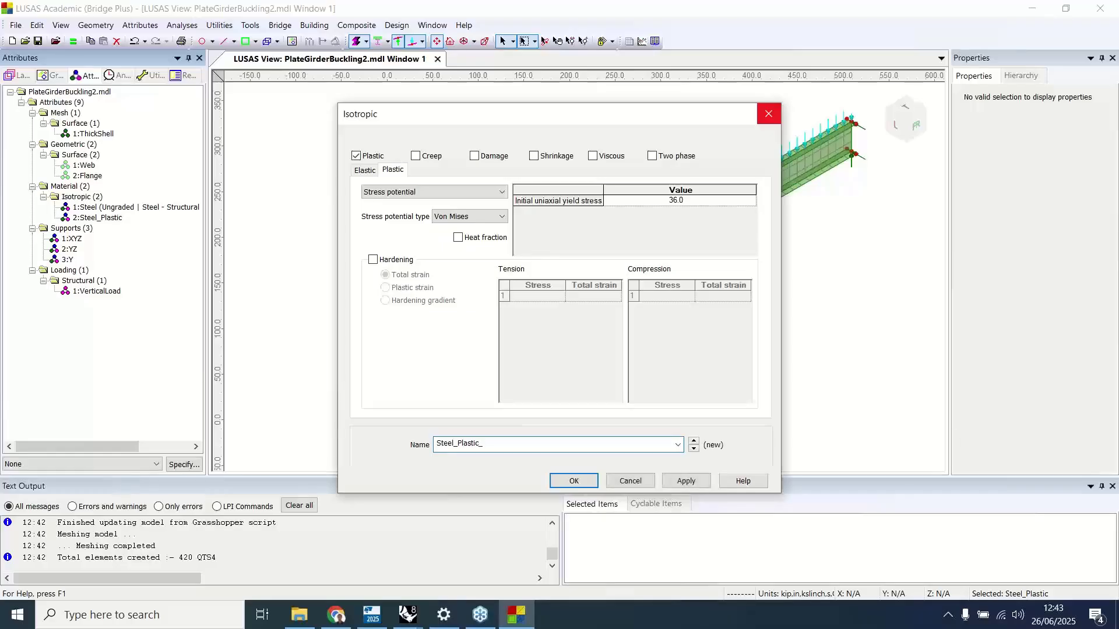
click(571, 482)
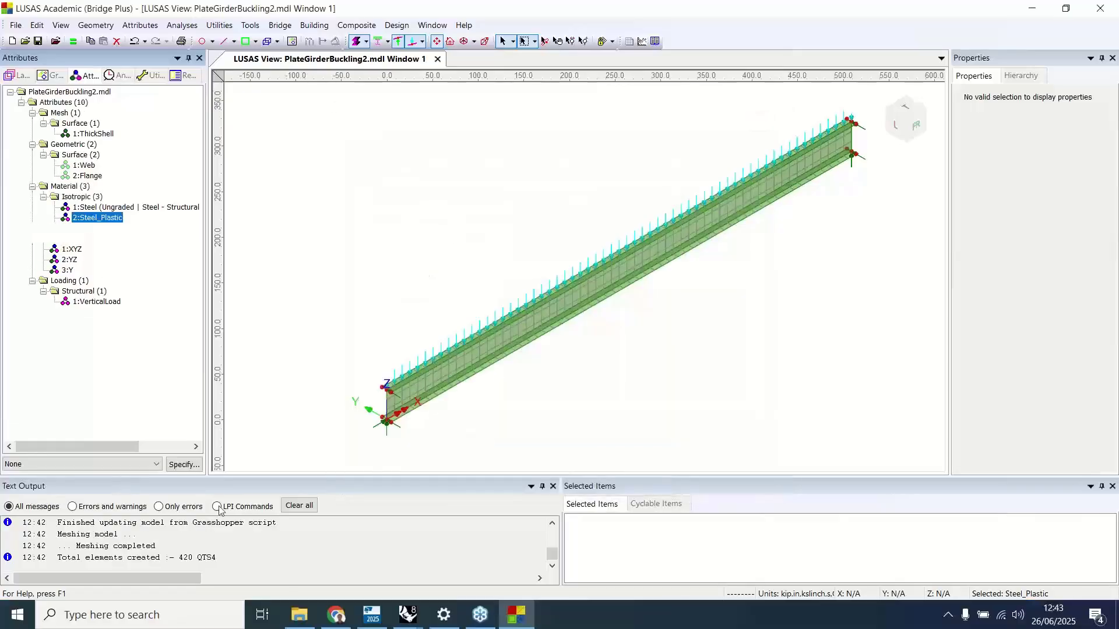
- Restrict the text output to LPI commands, enlarge it, and select the three lines that create the Steel_Plastic_2 material
click(218, 507)
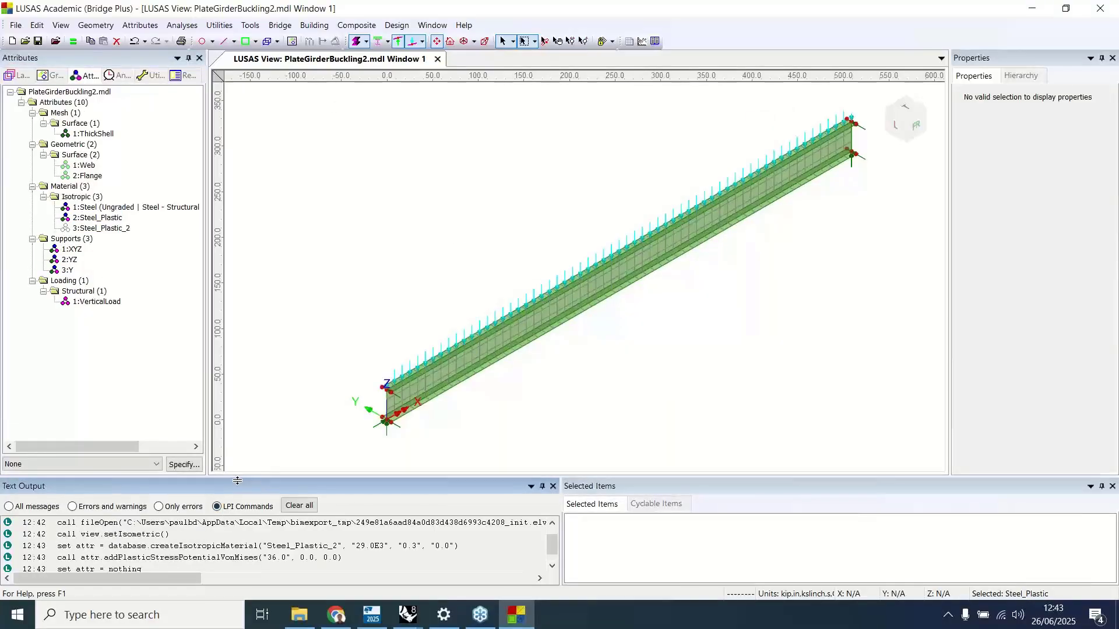
drag(239, 477, 244, 438)
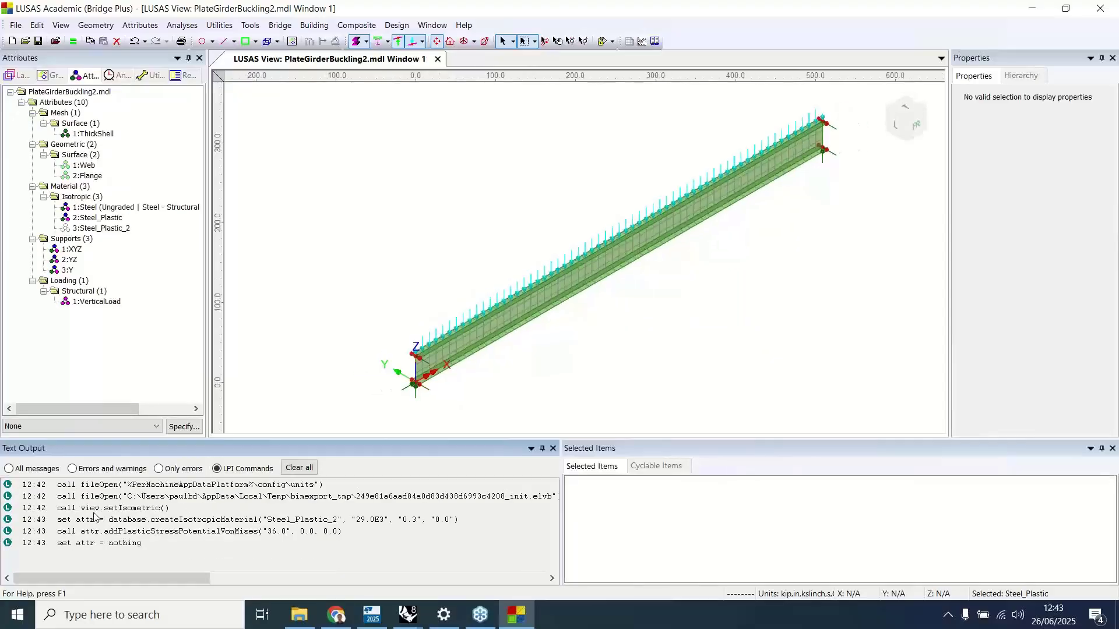
click(86, 521)
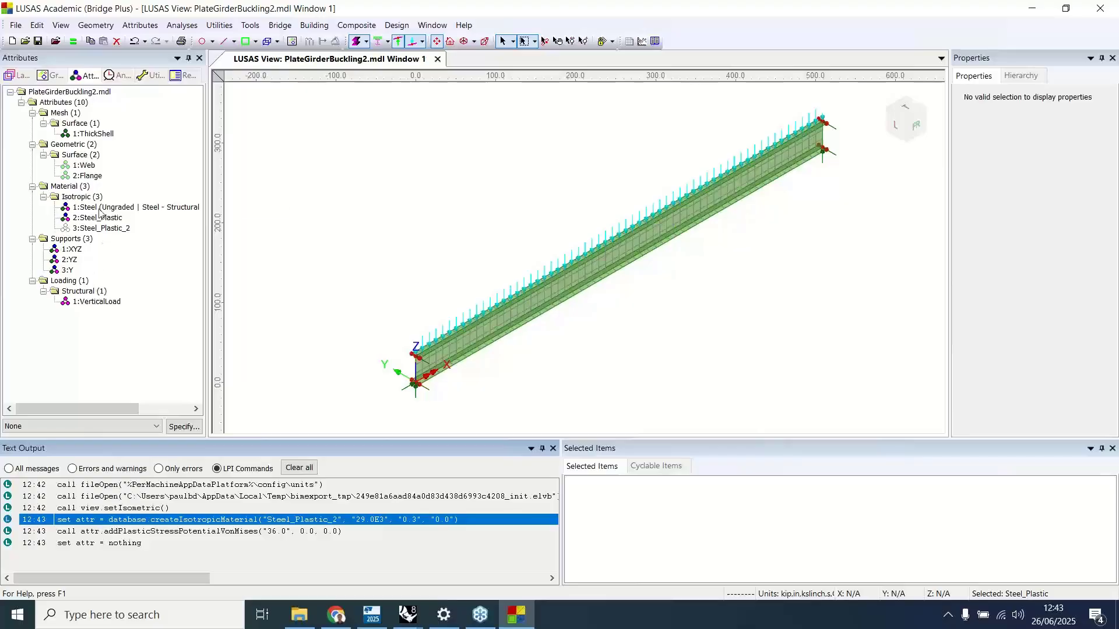
click(96, 229)
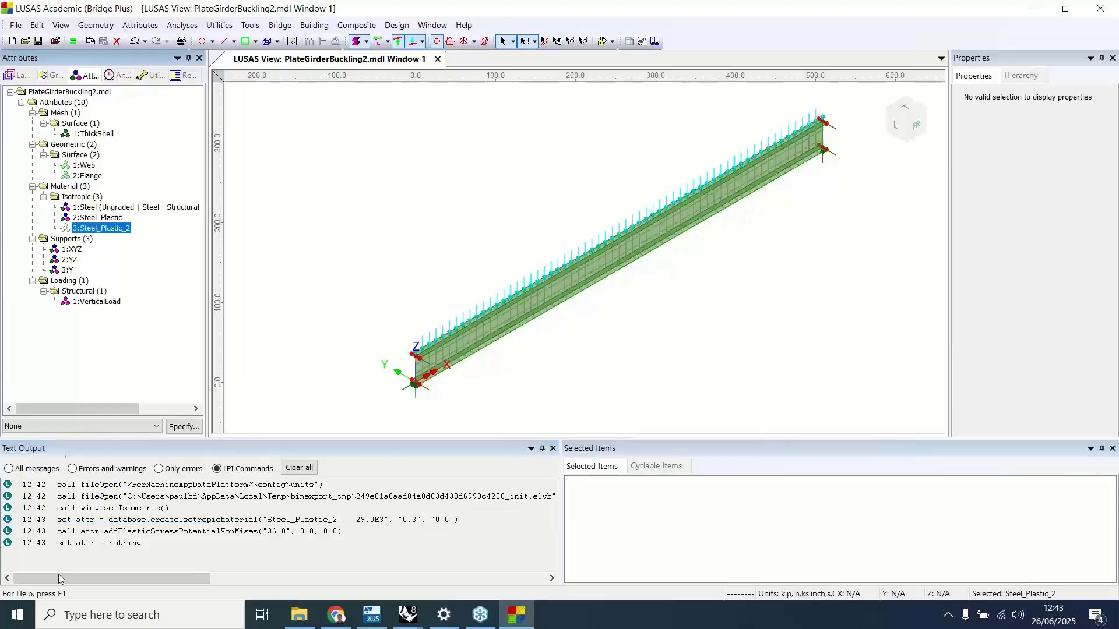
click(107, 521)
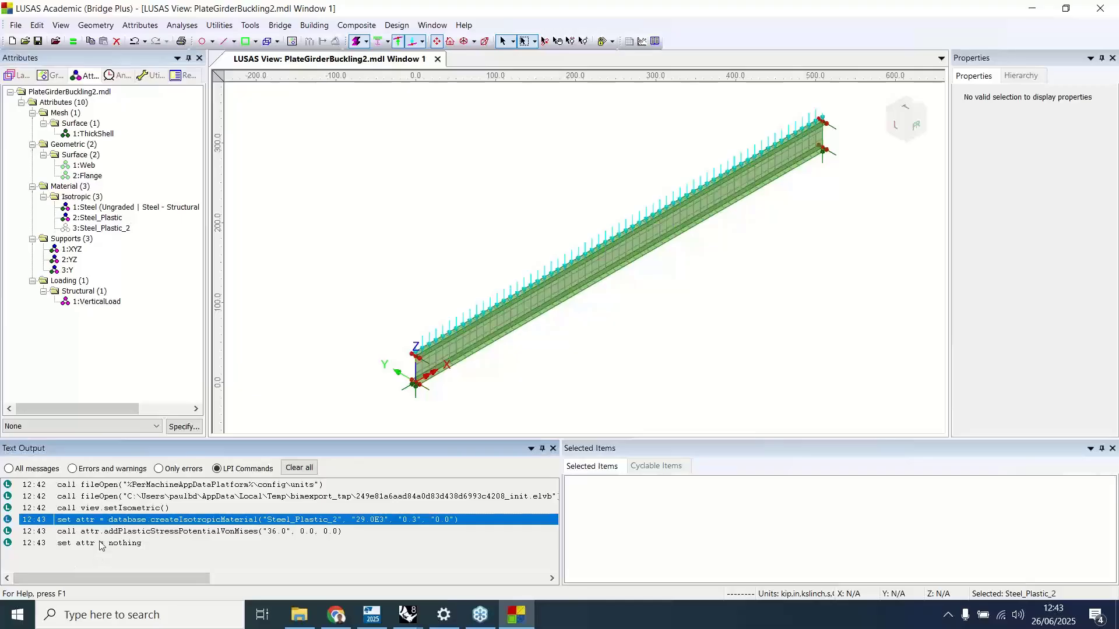
shift+click(100, 545)
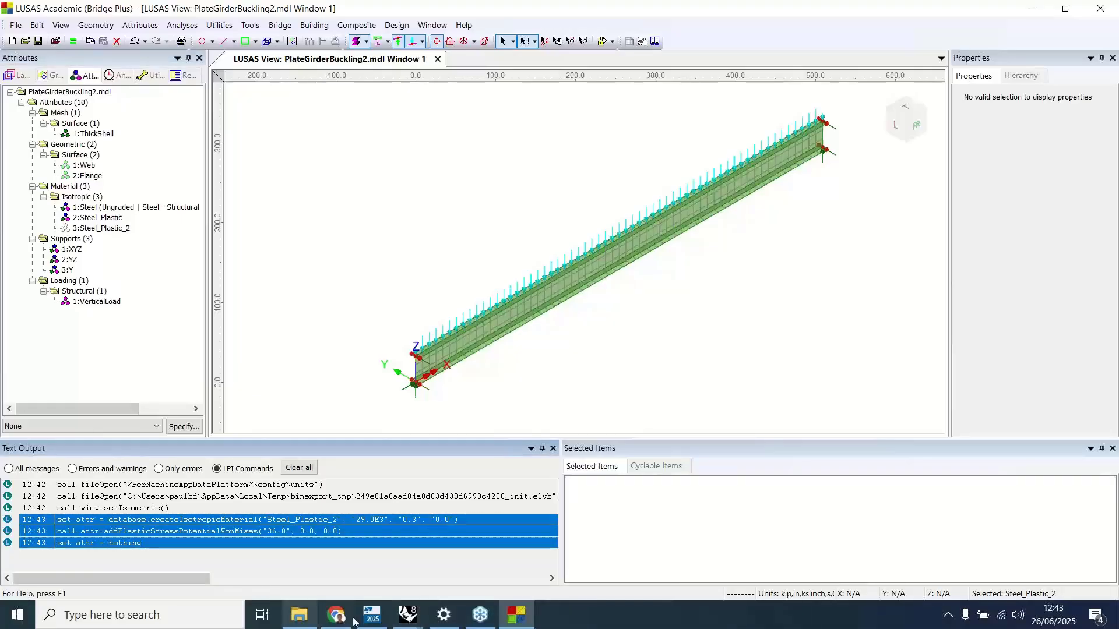
- Switch to Grasshopper and paste the copied Steel_Plastic_2 LPI commands into a new panel below the custom attribute component, sized to show all three lines
click(408, 615)
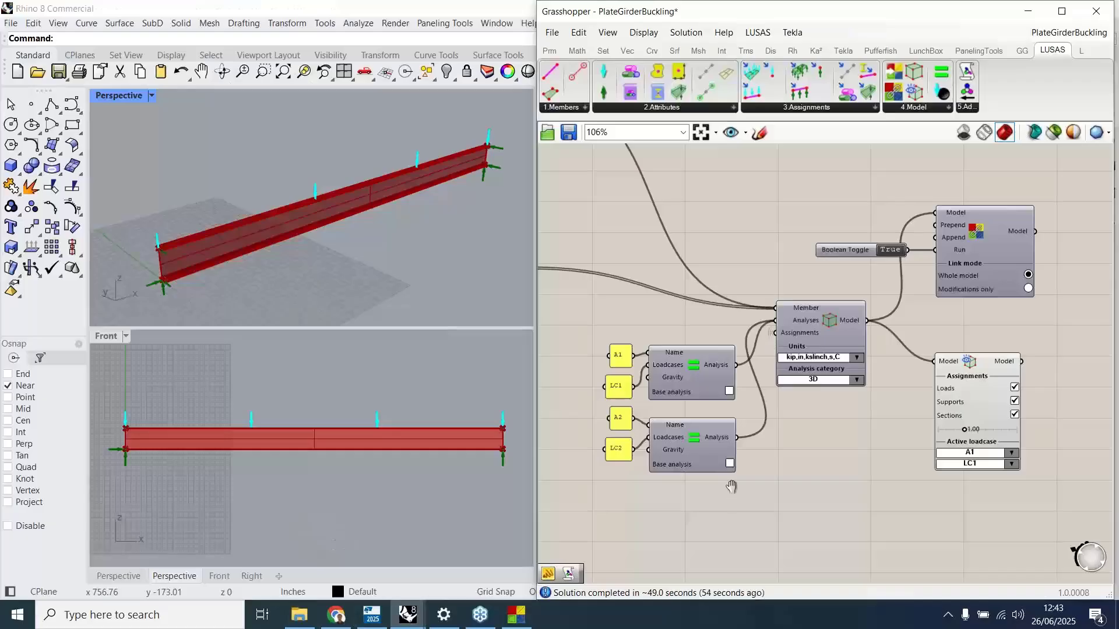
right_drag(731, 486, 795, 340)
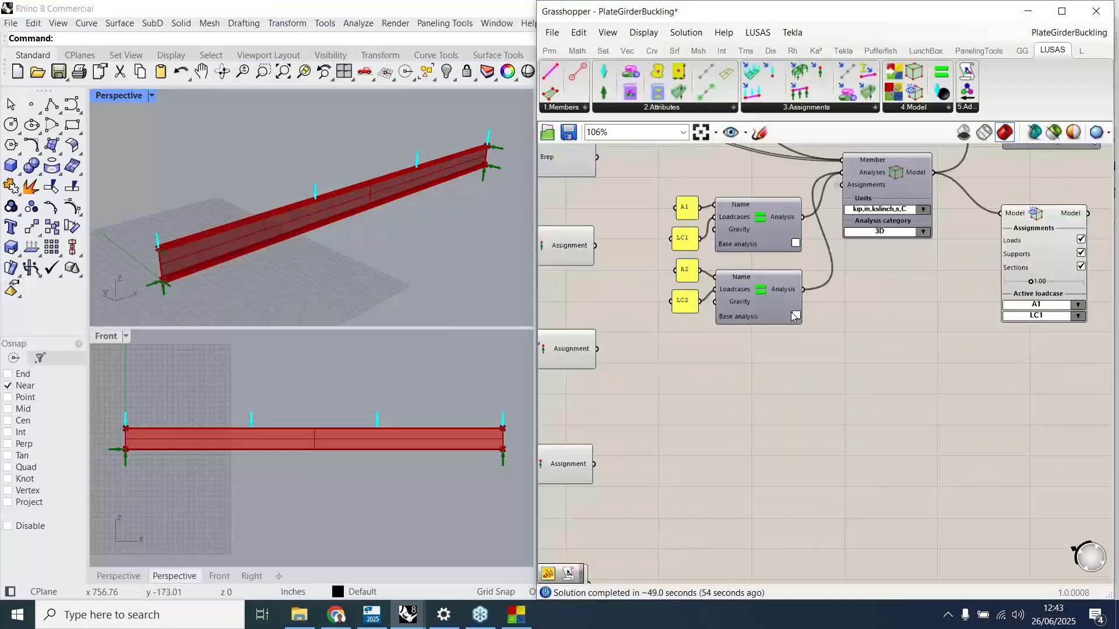
scroll(795, 339, down, 2)
right_drag(647, 554, 767, 415)
scroll(763, 416, up, 1)
scroll(760, 414, up, 1)
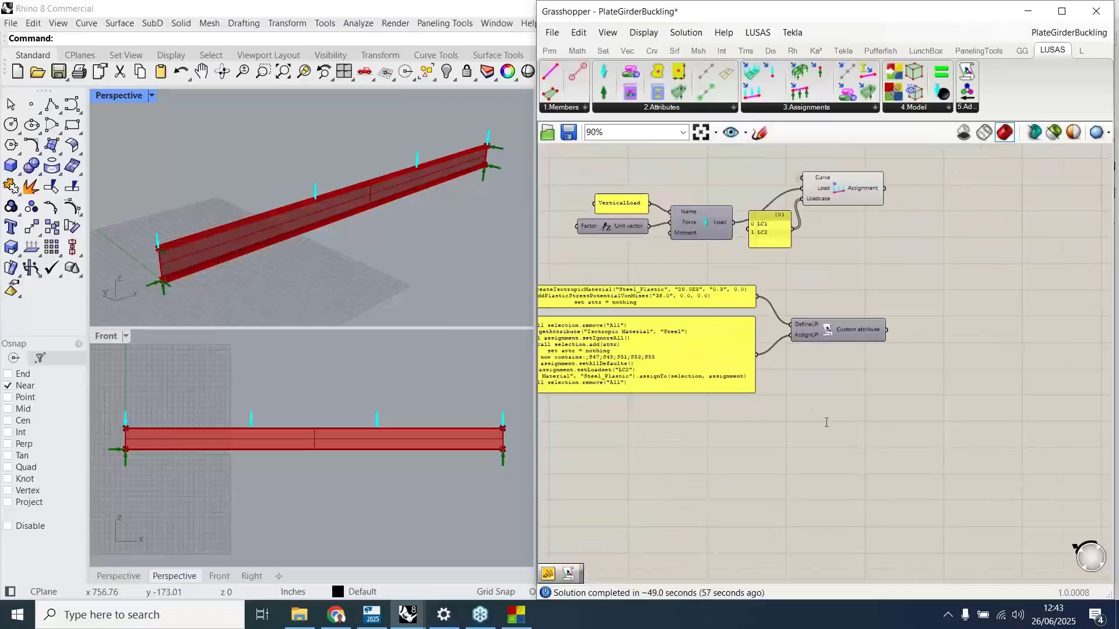
double_click(825, 423)
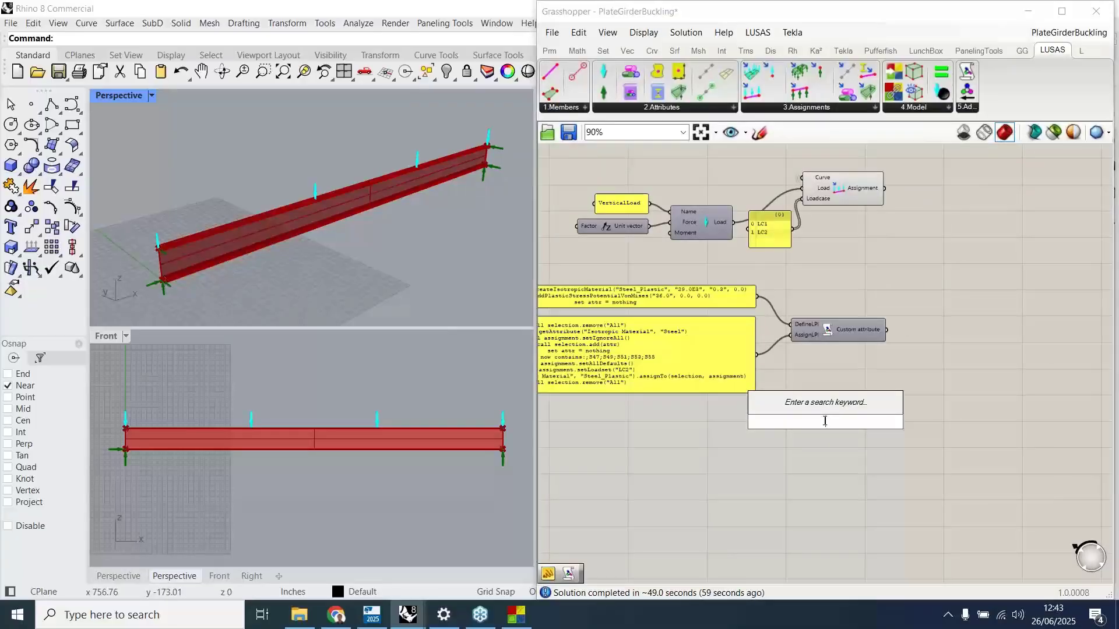
text(//)
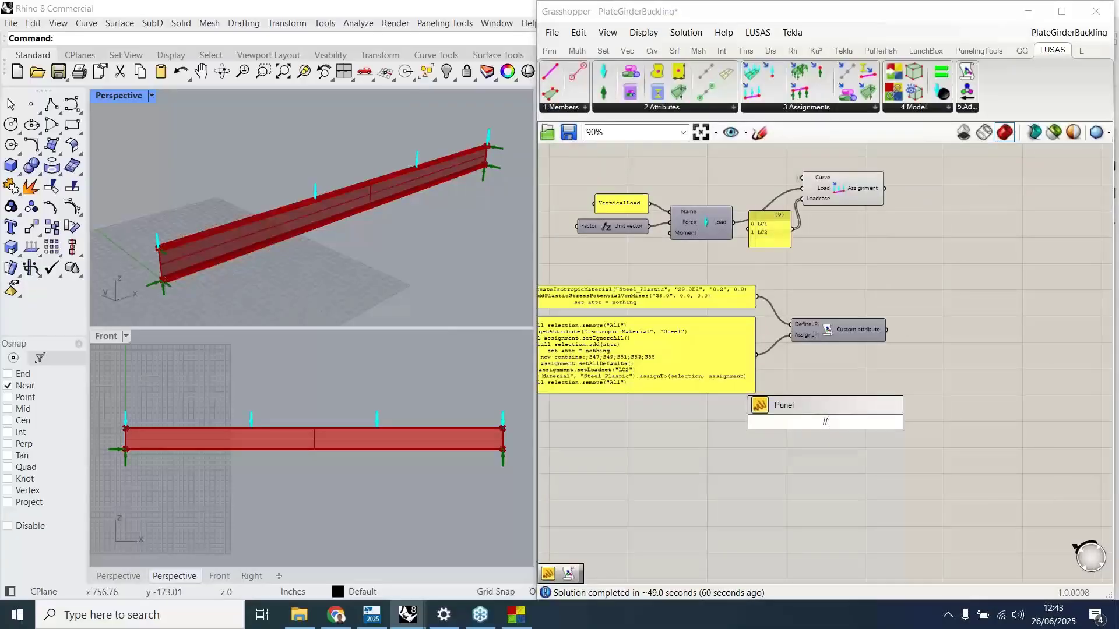
text(ises("36.0", 0.0, 0.0)set attr = nothing)
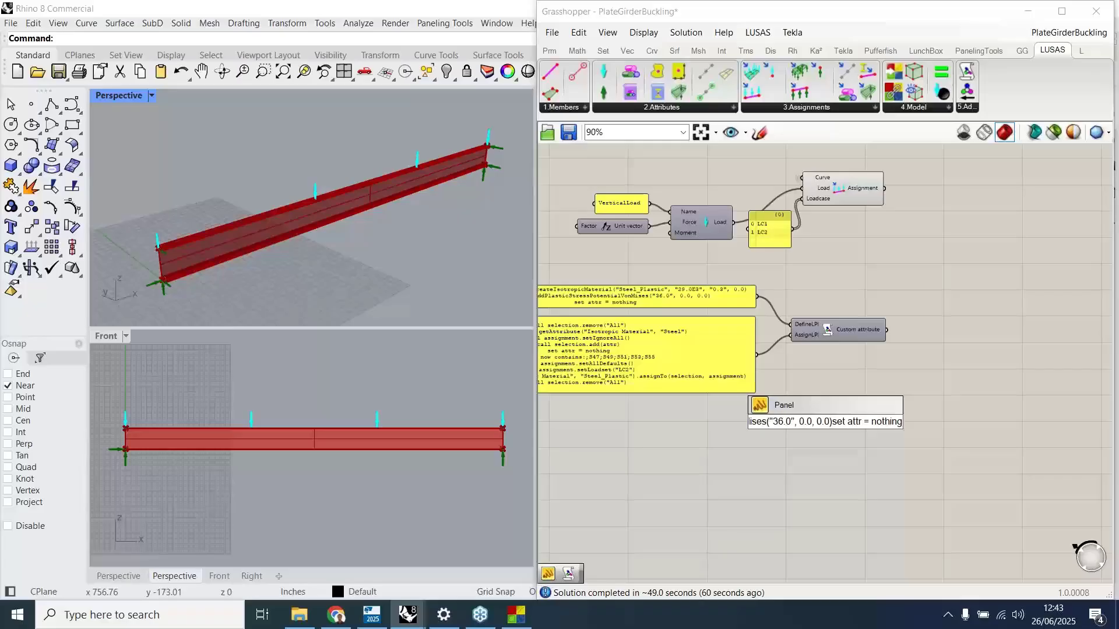
key(Return)
scroll(822, 426, up, 1)
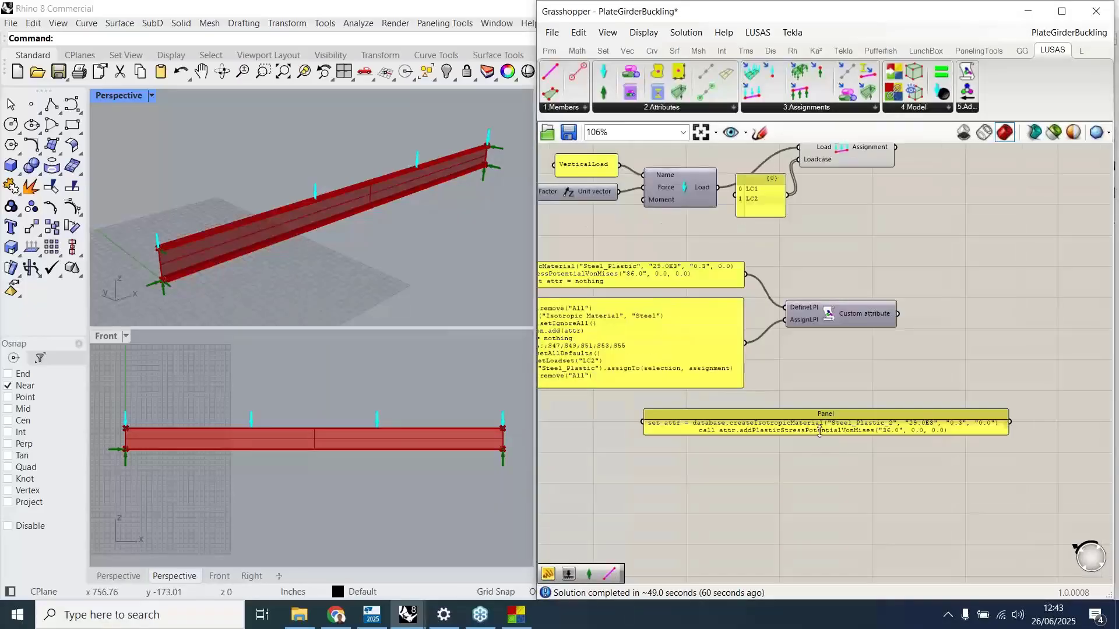
drag(819, 436, 819, 447)
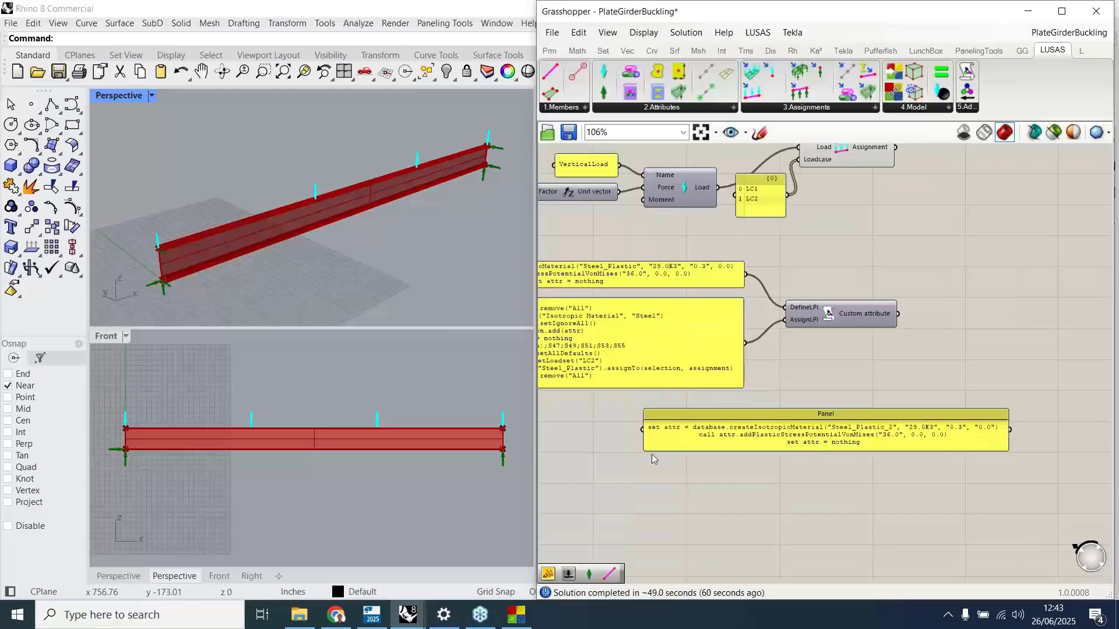
- Compare the pasted commands with the existing custom attribute panels, and delete the Steel_Plastic_2 panel
right_drag(652, 455, 838, 464)
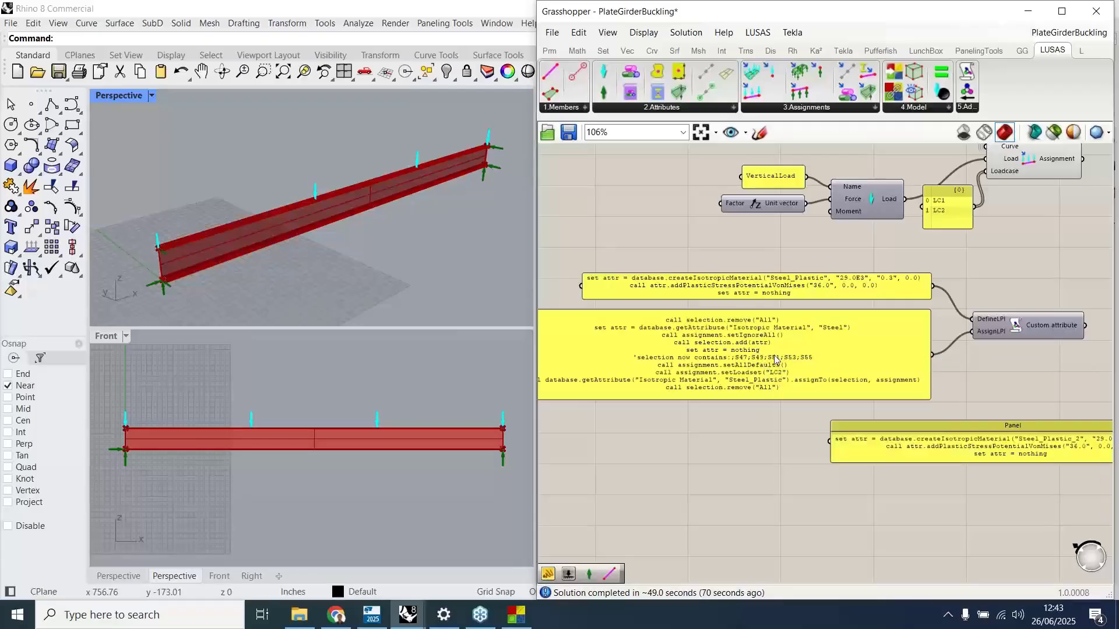
click(873, 438)
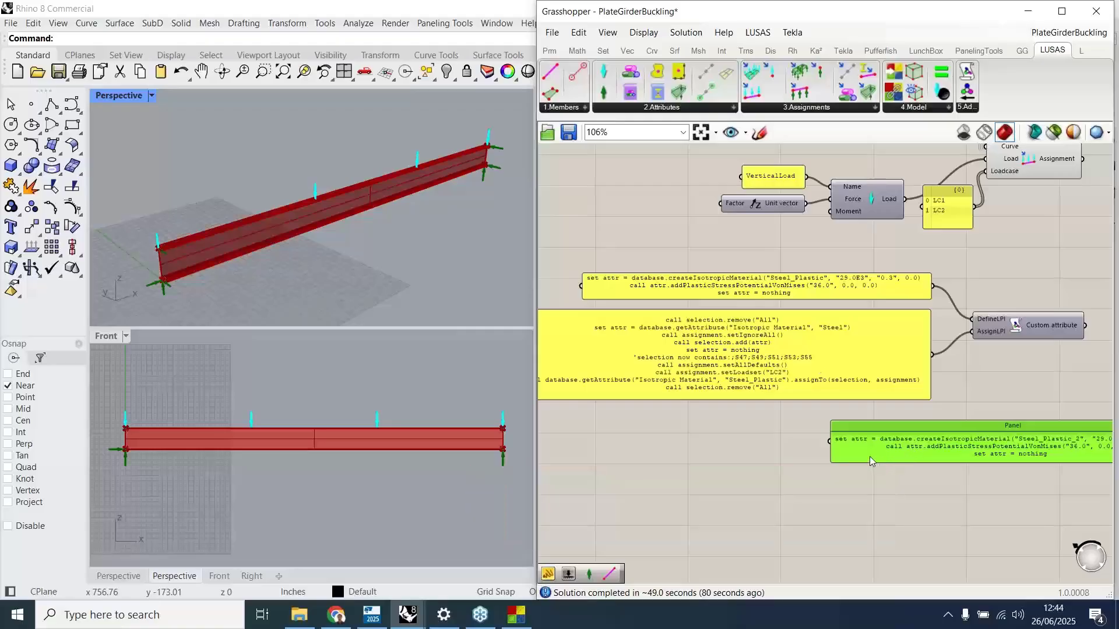
key(Delete)
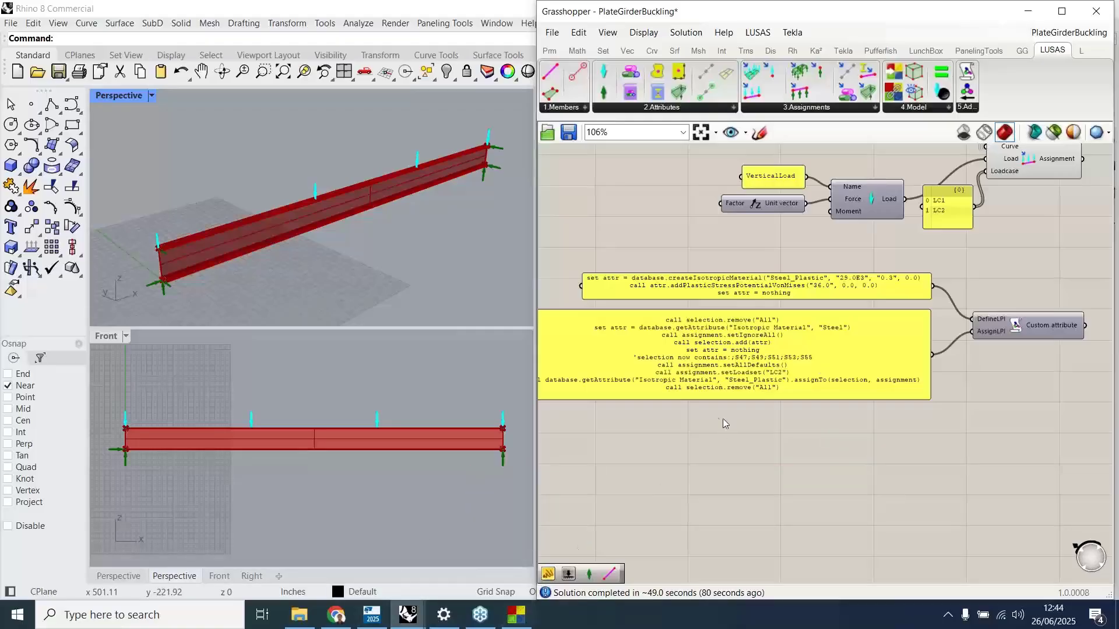
- Trace the custom attribute output through the script to the Custom attributes inputs of the web and flange surface members
scroll(715, 415, down, 2)
click(974, 340)
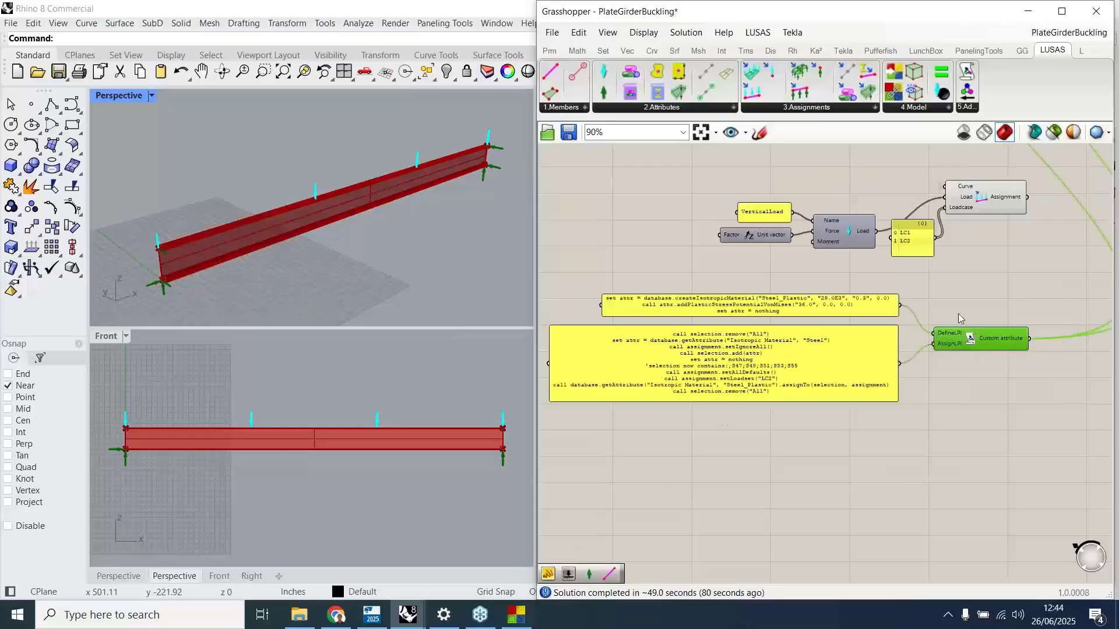
scroll(960, 281, down, 1)
right_drag(961, 270, 883, 411)
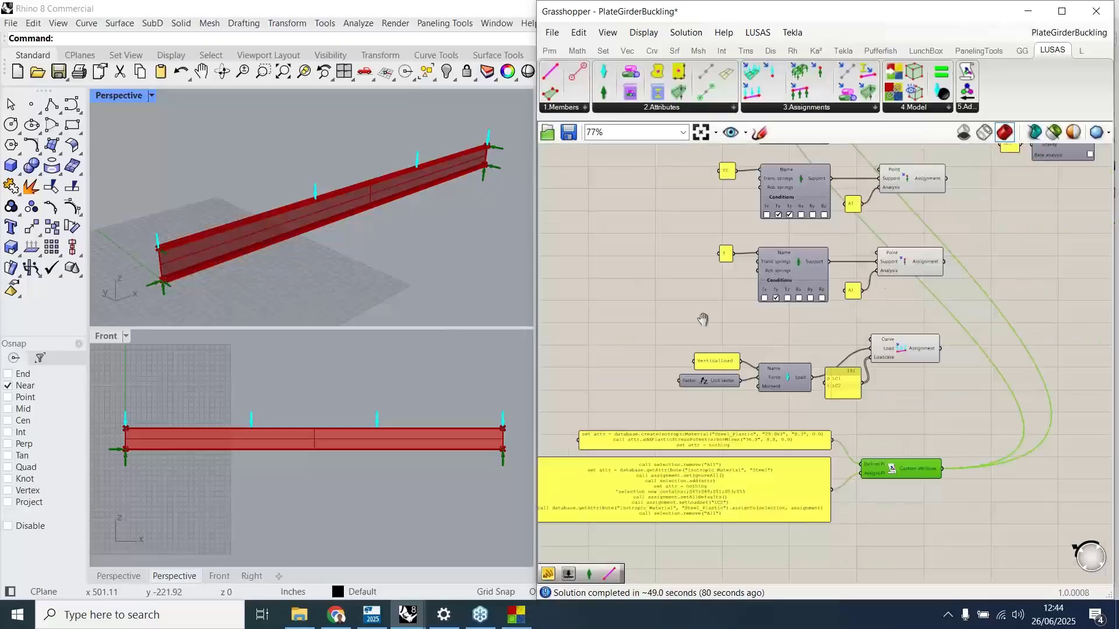
right_drag(704, 320, 717, 474)
right_drag(683, 234, 671, 347)
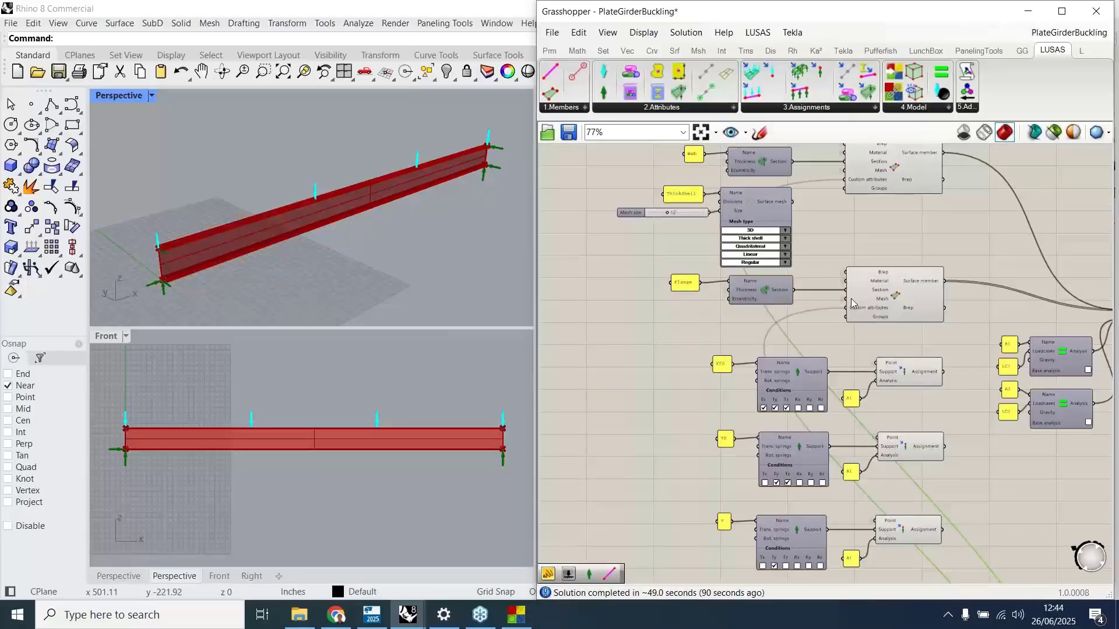
scroll(855, 311, up, 4)
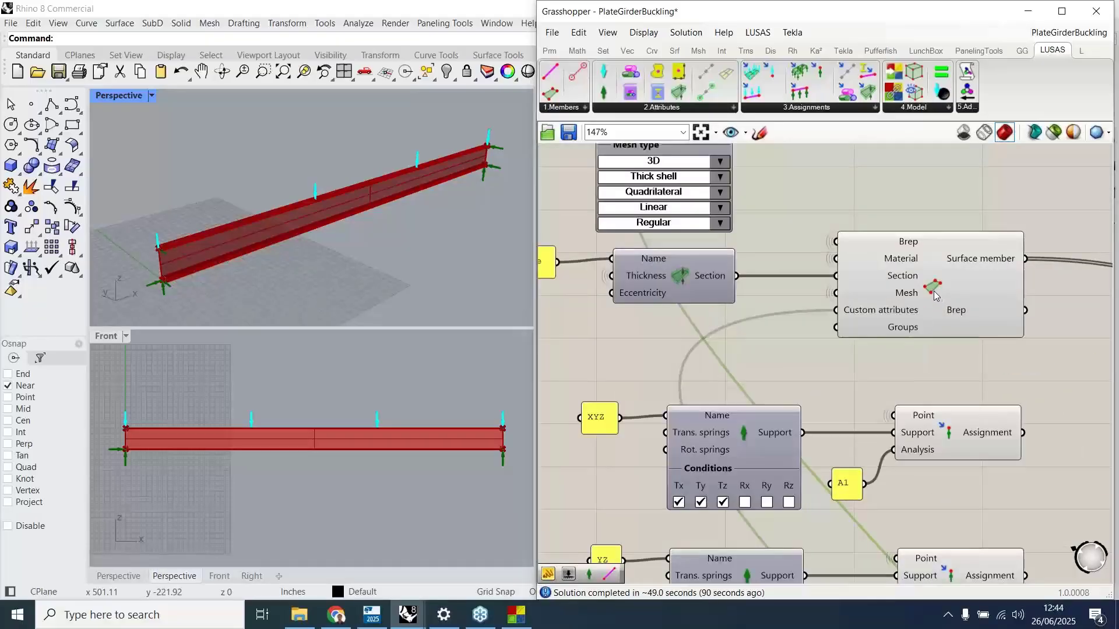
right_drag(863, 201, 894, 420)
right_drag(835, 333, 819, 353)
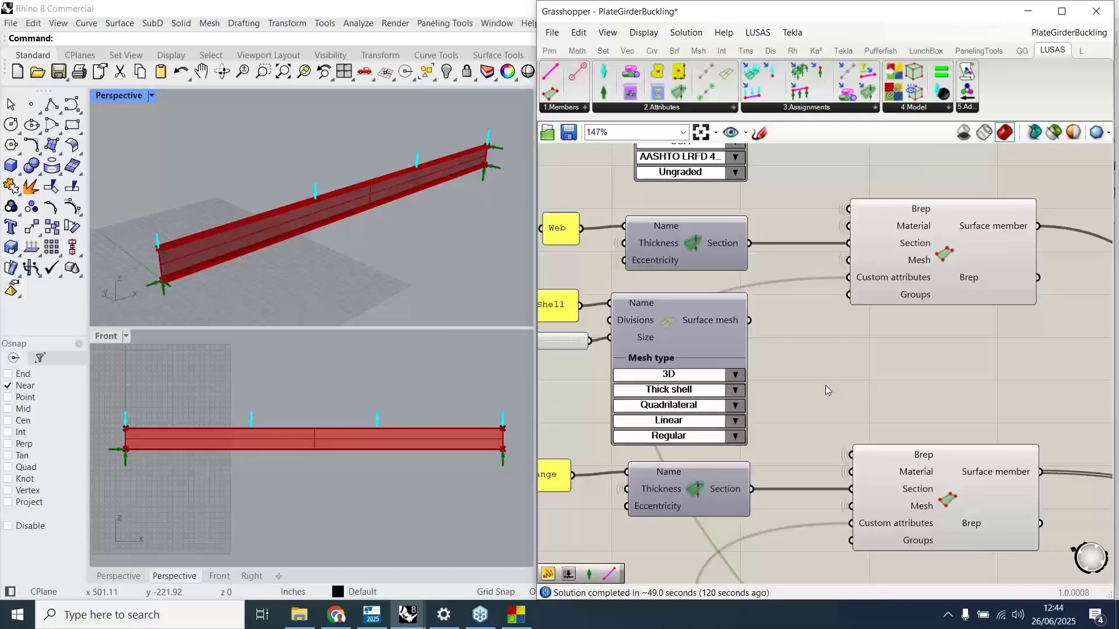
- Switch to LUSAS and add a nonlinear control with manual incrementation to loadcase LC2 of analysis A2
click(517, 619)
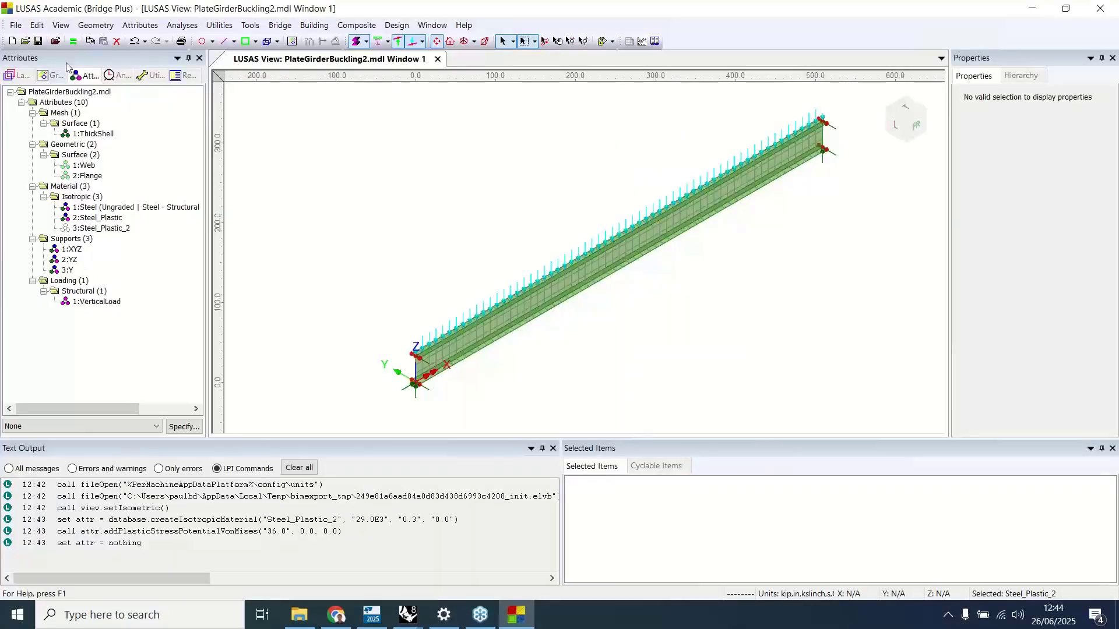
click(74, 42)
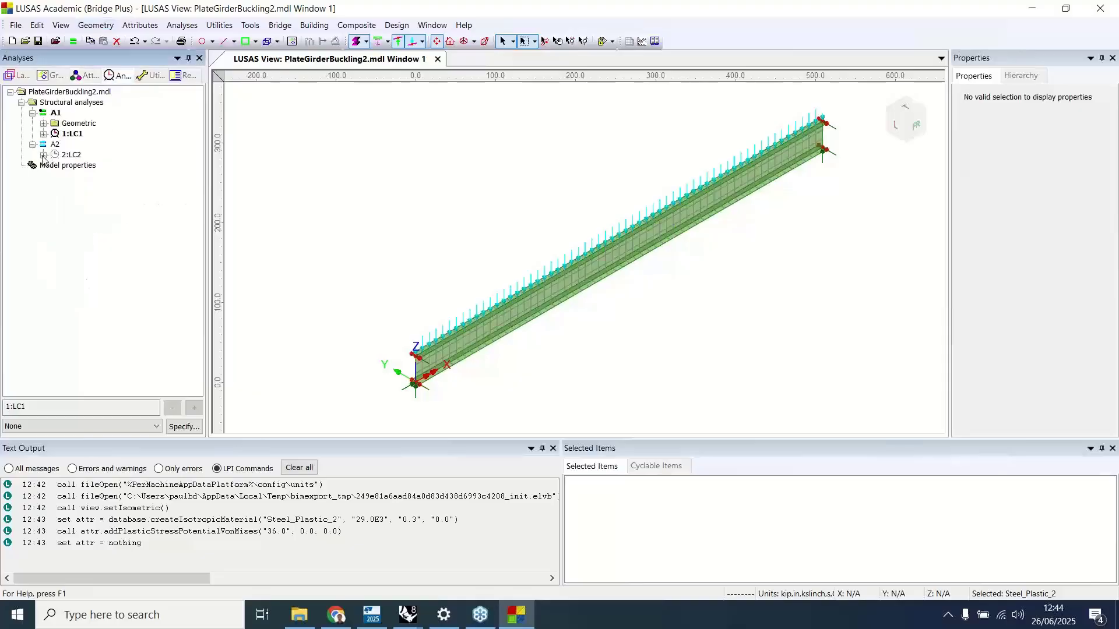
click(43, 155)
click(54, 166)
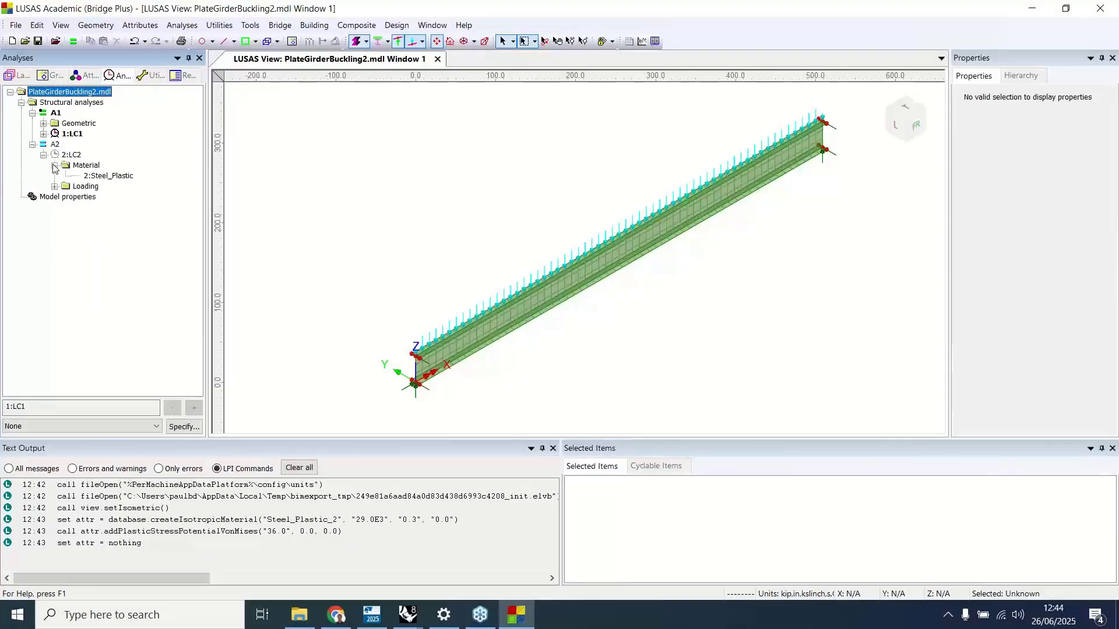
right_click(73, 155)
mouse_move(102, 310)
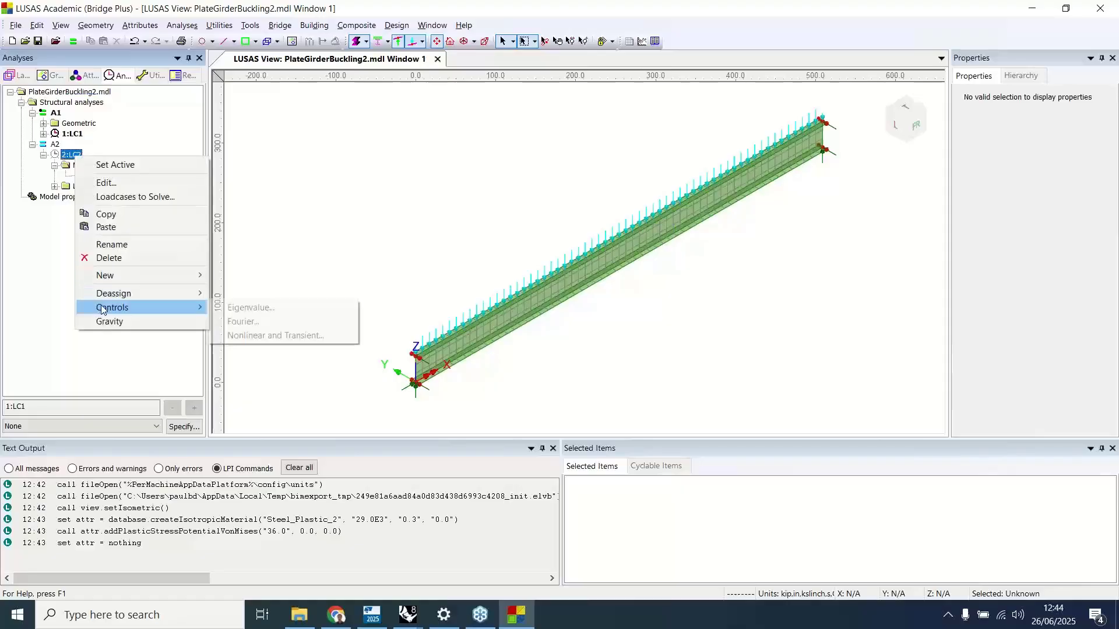
click(250, 336)
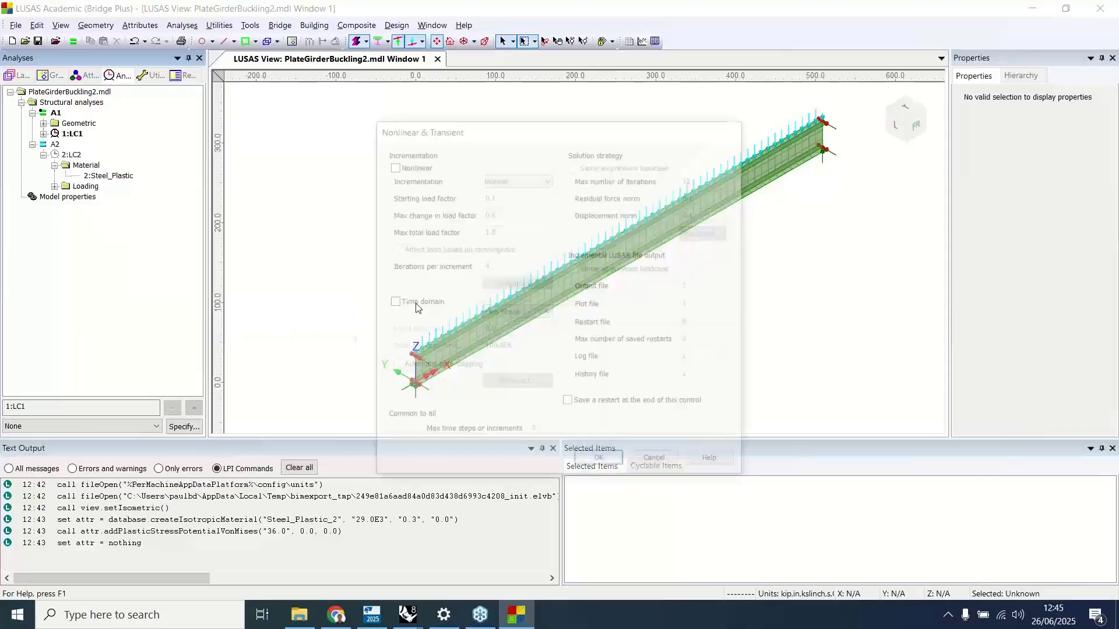
click(390, 164)
click(588, 465)
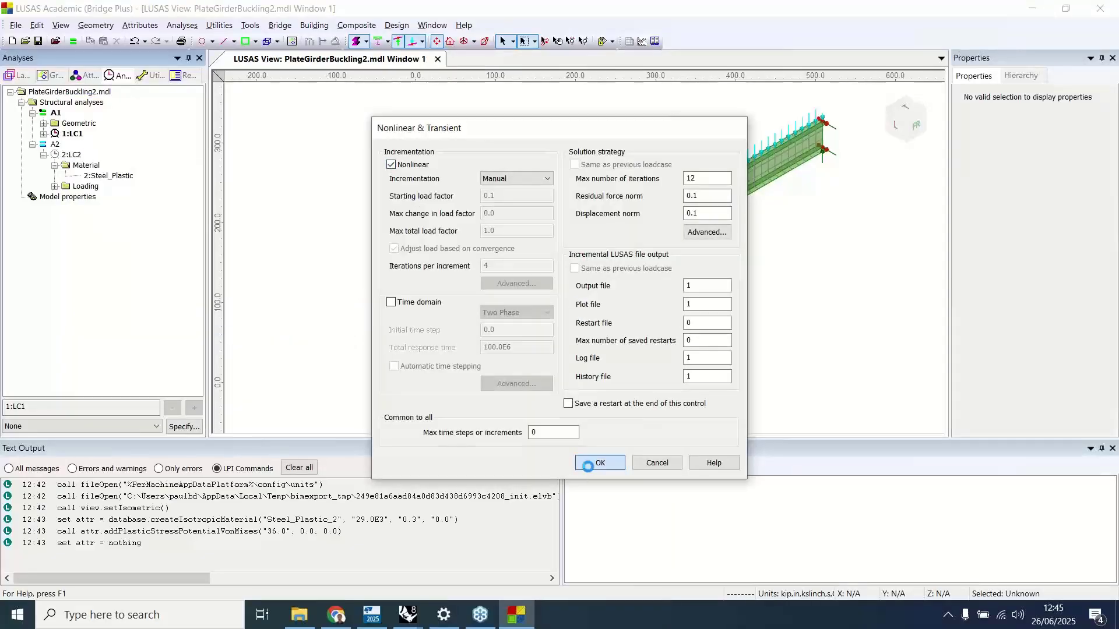
click(104, 177)
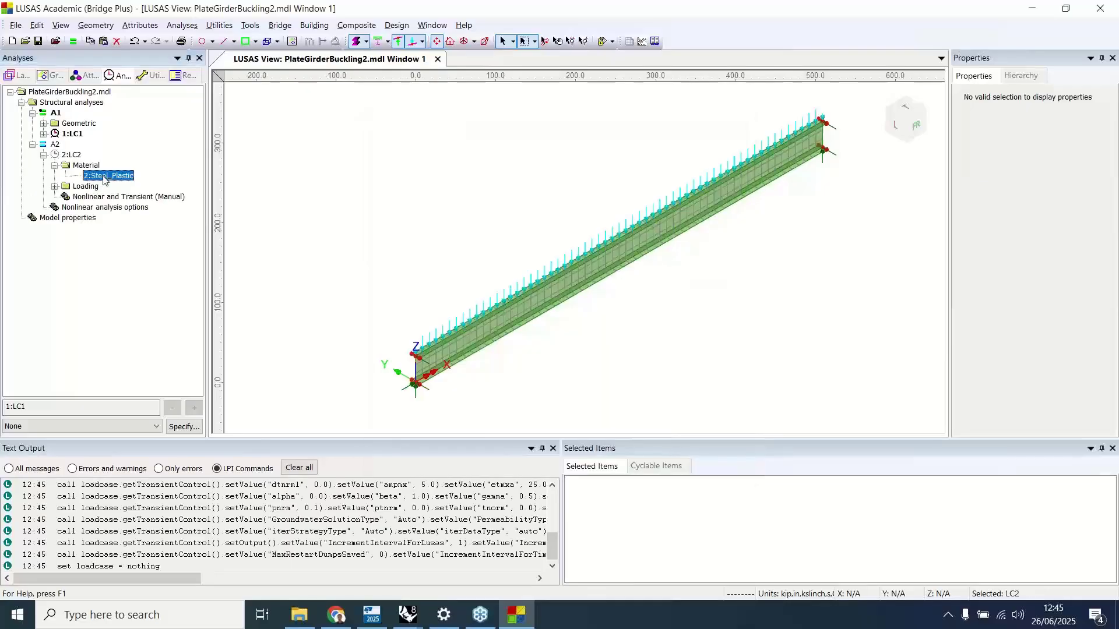
right_click(104, 178)
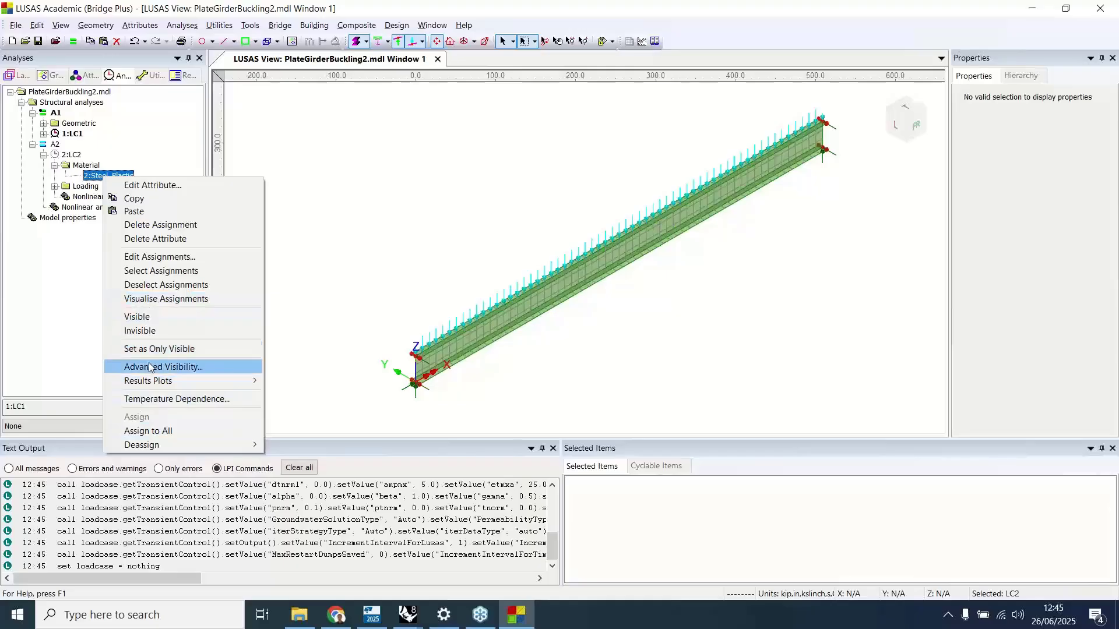
click(68, 327)
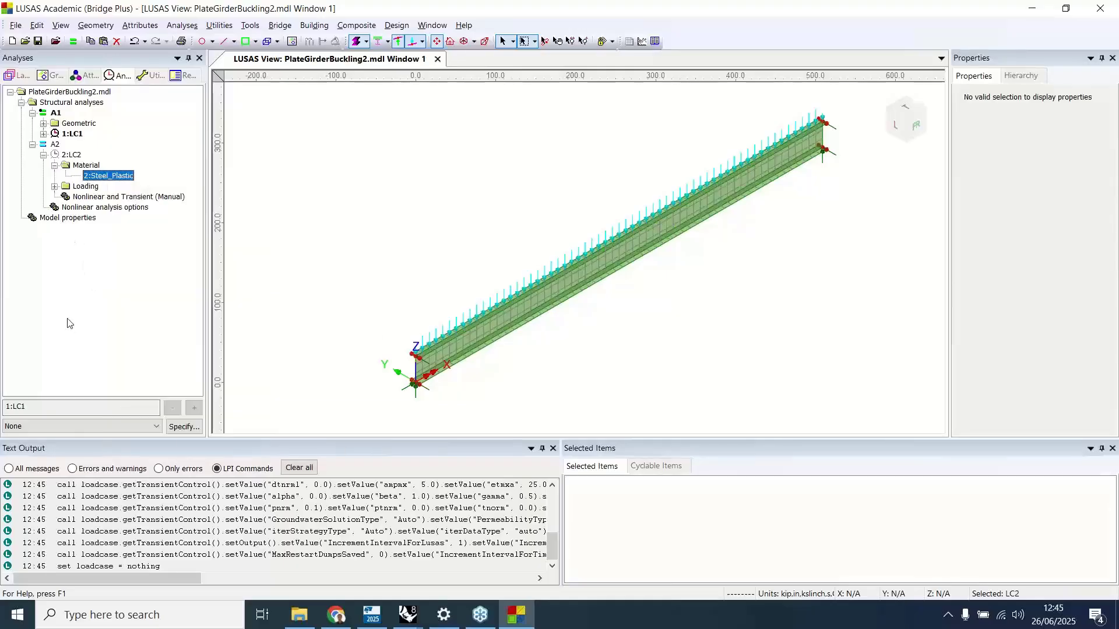
- Set the load factor of the VerticalLoad assignment in loadcase LC2 to 4
click(54, 186)
right_click(104, 198)
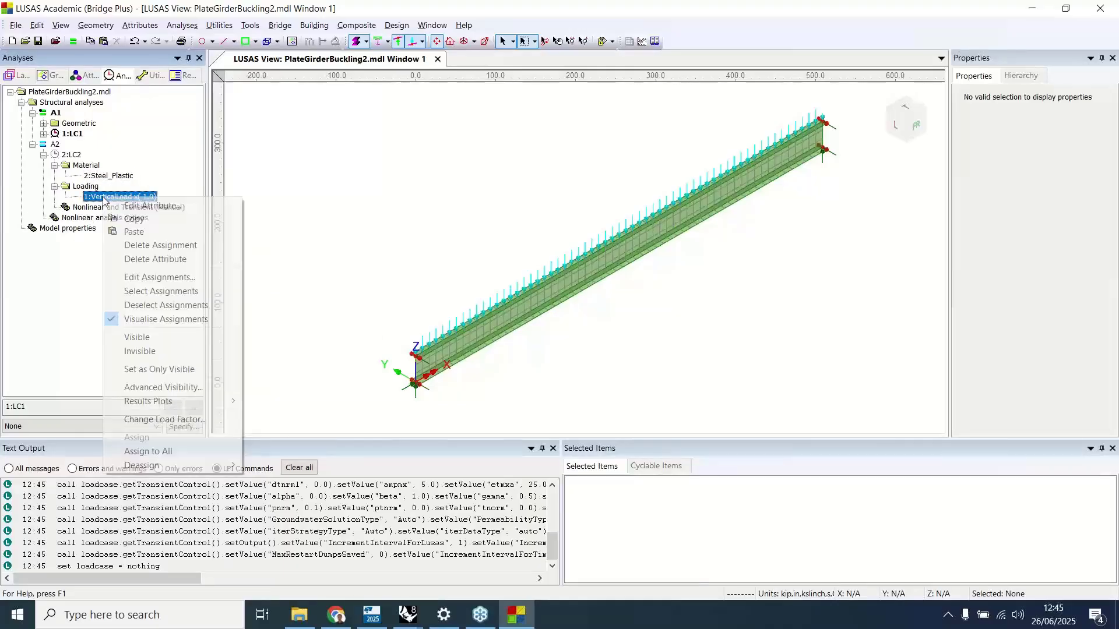
click(141, 419)
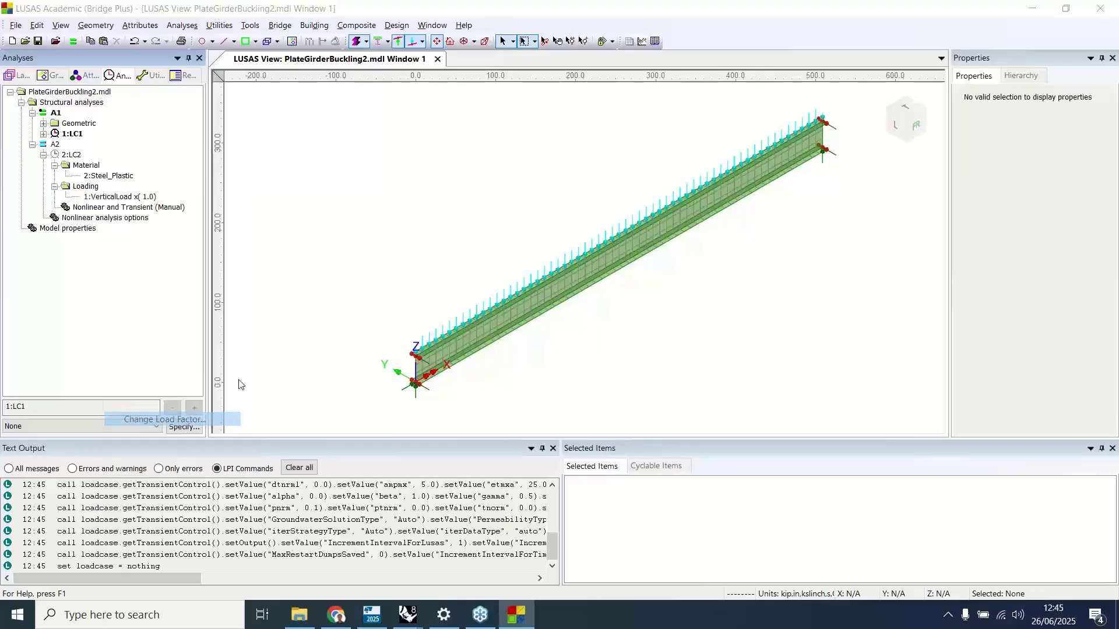
text(4)
click(508, 323)
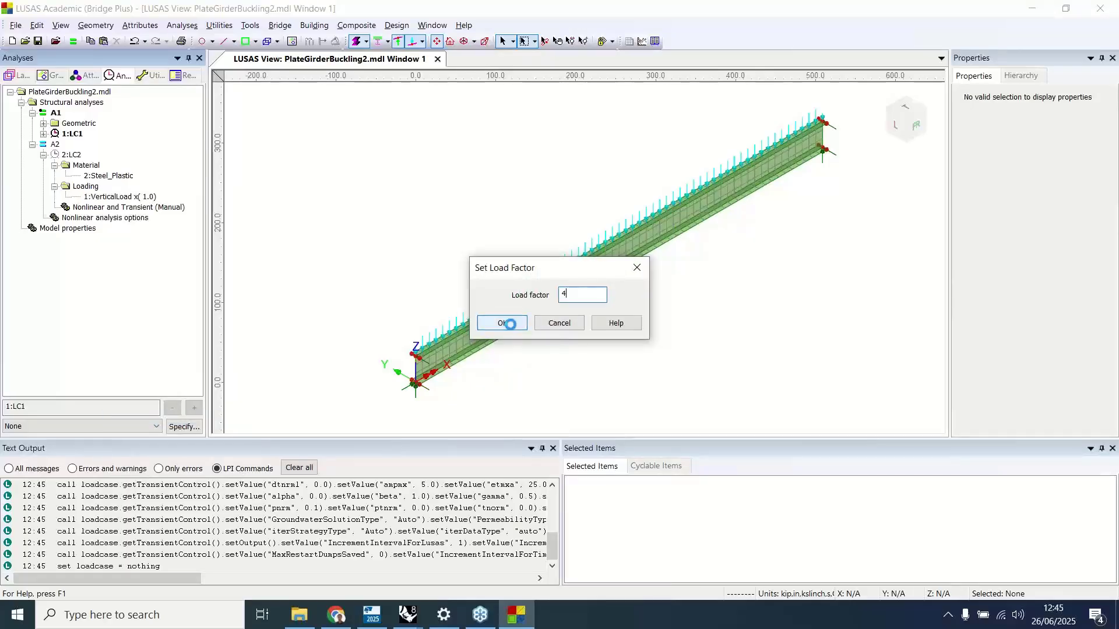
- Enable Total Lagrangian geometric nonlinearity in the nonlinear analysis options of A2
double_click(92, 207)
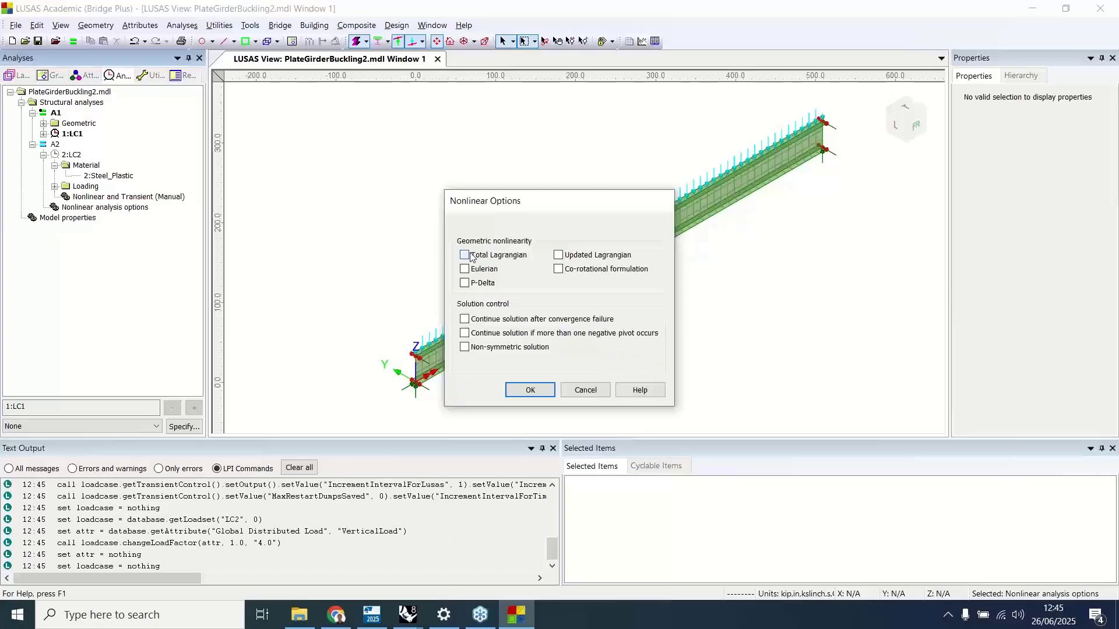
click(464, 255)
click(515, 392)
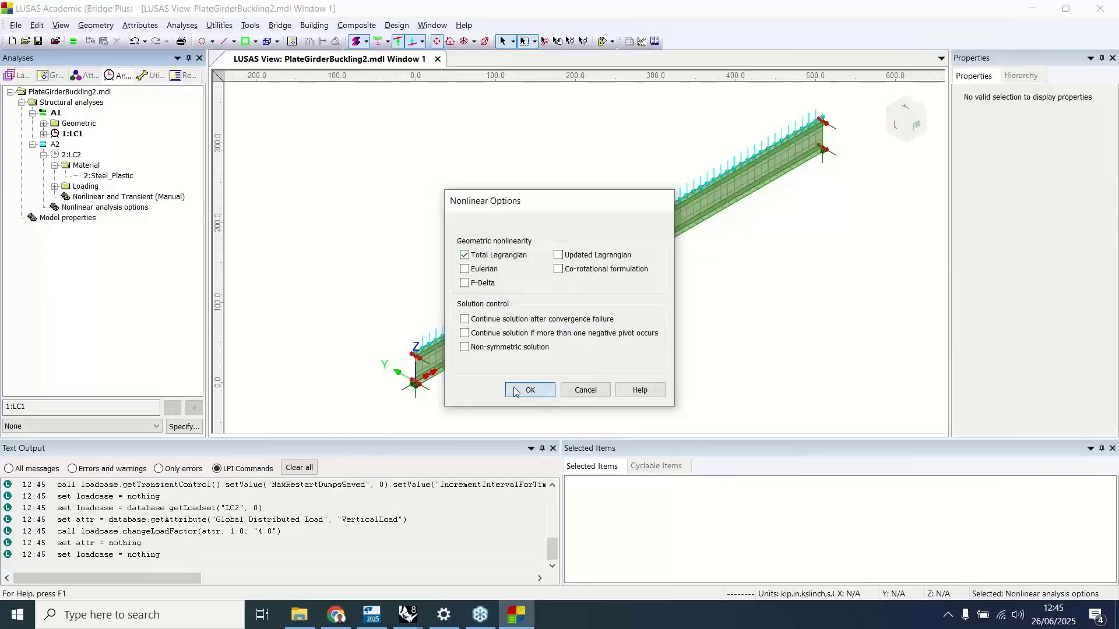
- Save the model, solve analyses A1 and A2, and set Increment 1 under loadcase LC2 active
click(73, 42)
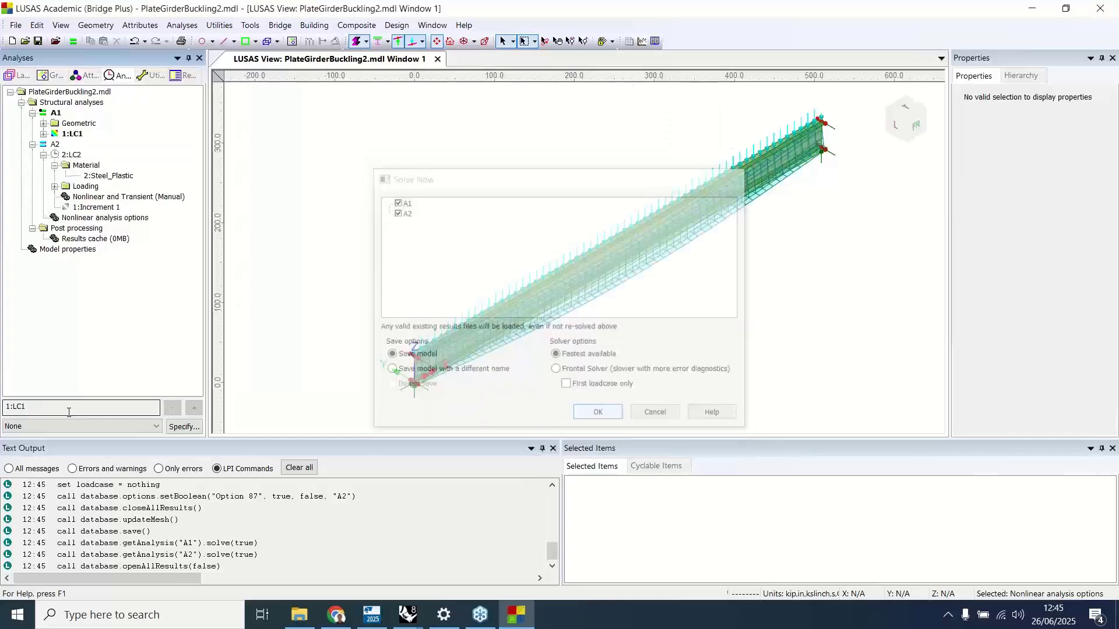
right_click(94, 208)
click(116, 217)
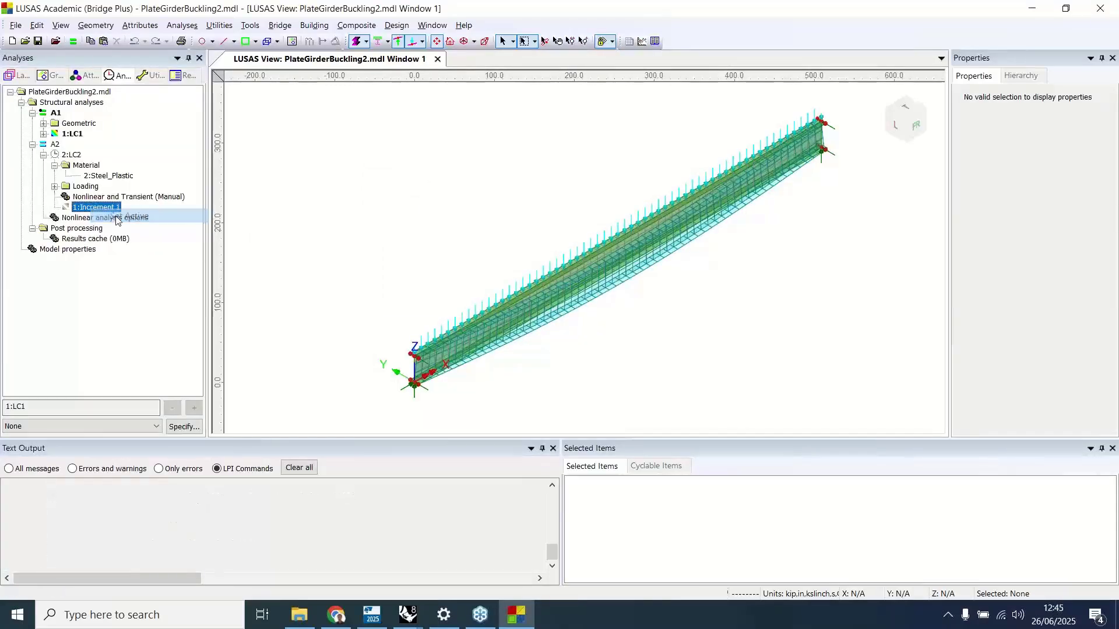
- Hide the deformed mesh and add a contour layer of Stress (top) - Thick Shell, component SE, averaged nodal
right_click(55, 124)
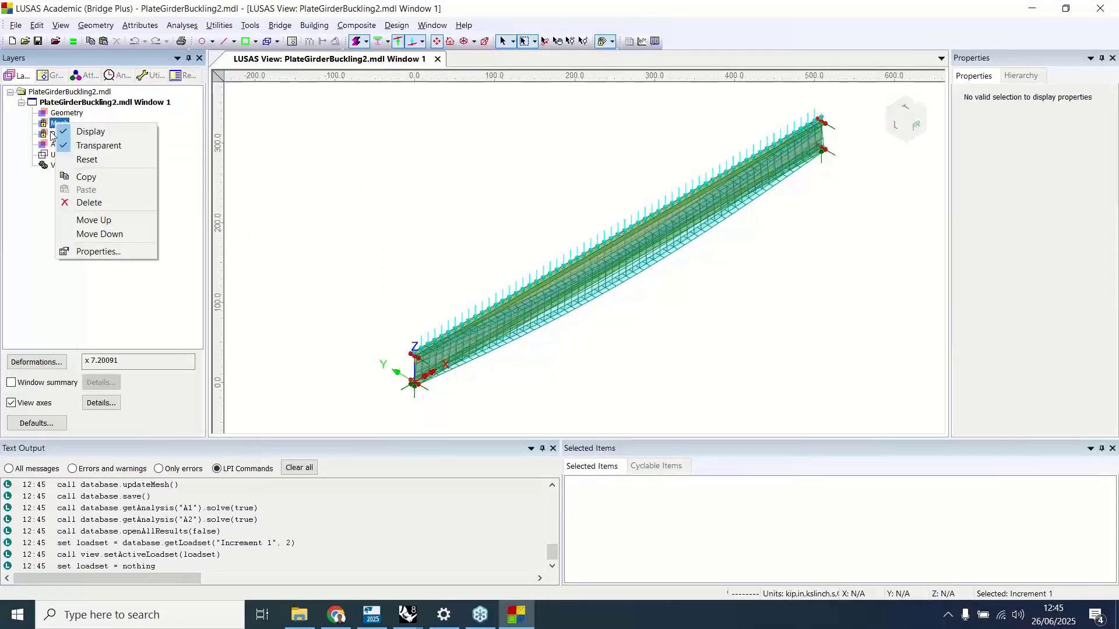
click(90, 131)
right_click(65, 103)
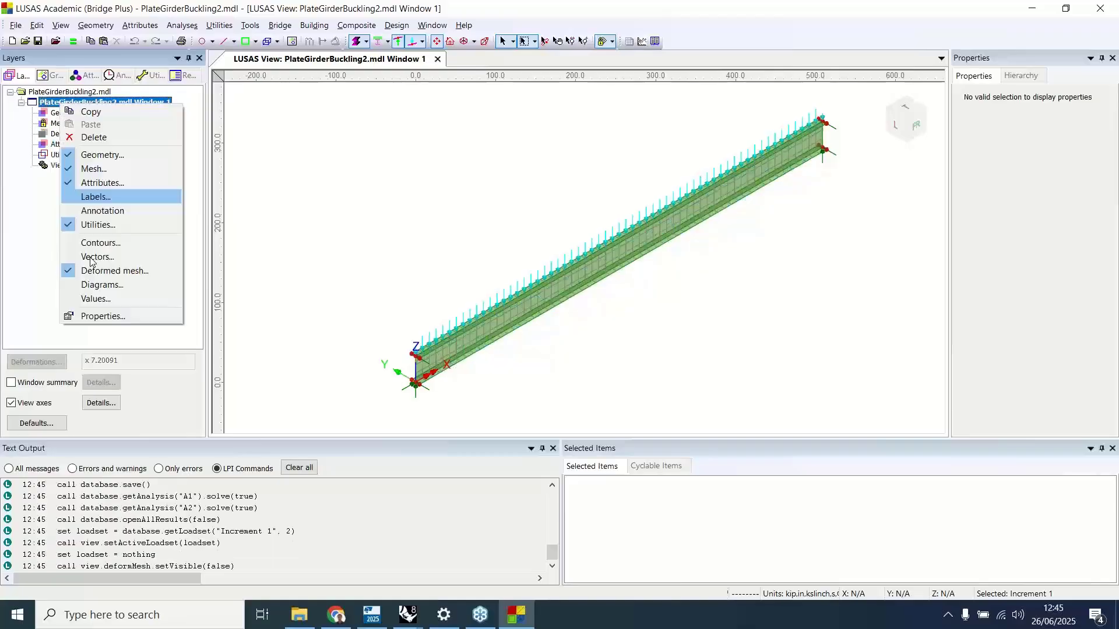
click(99, 242)
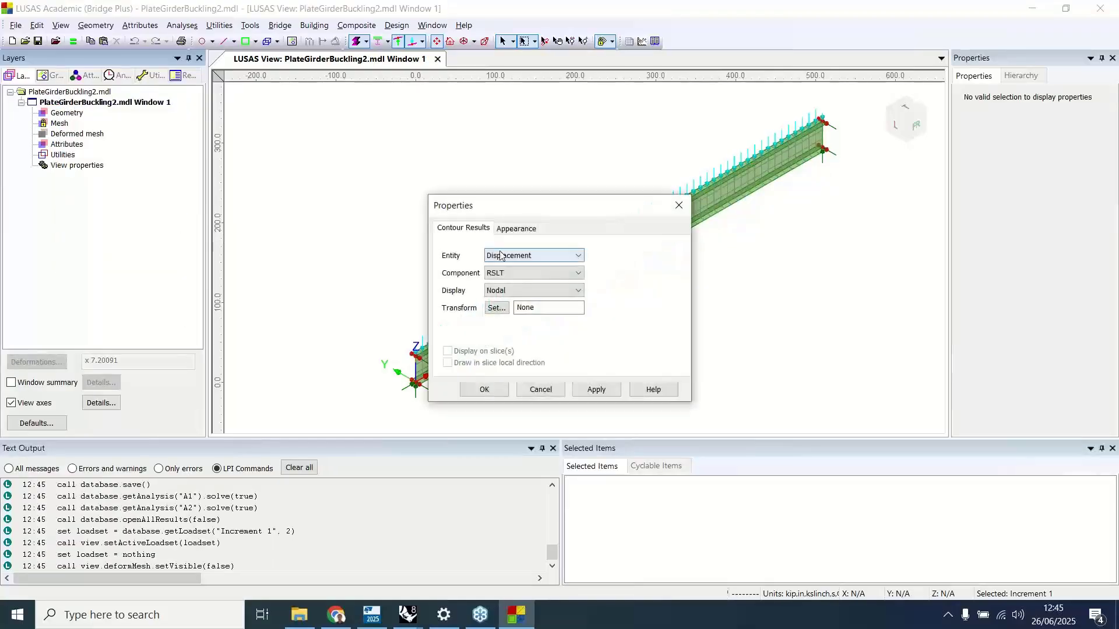
click(502, 263)
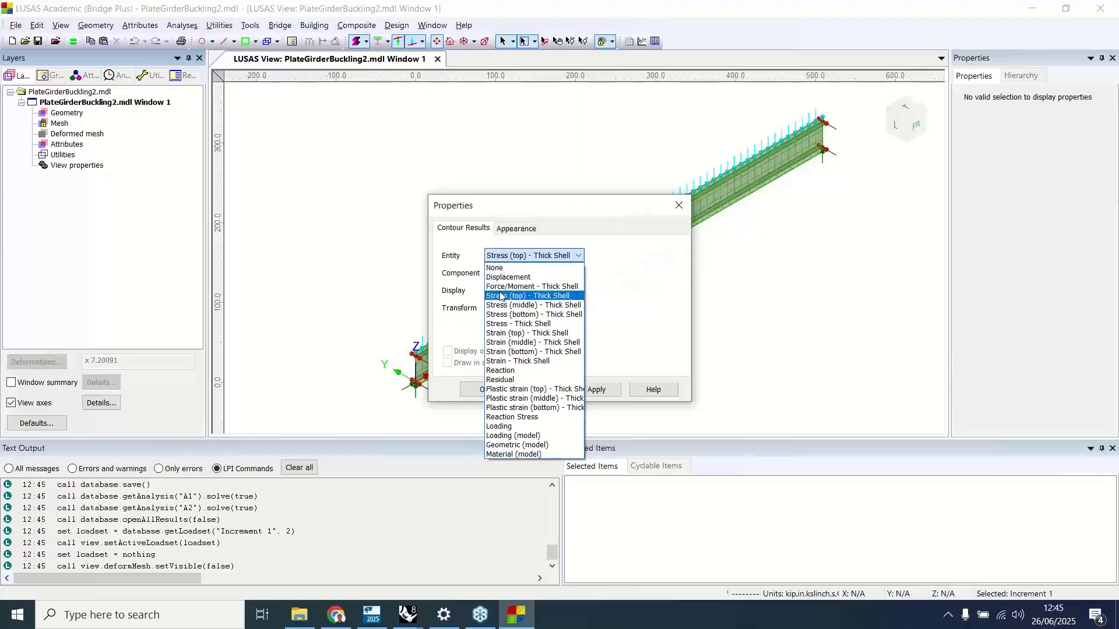
click(513, 290)
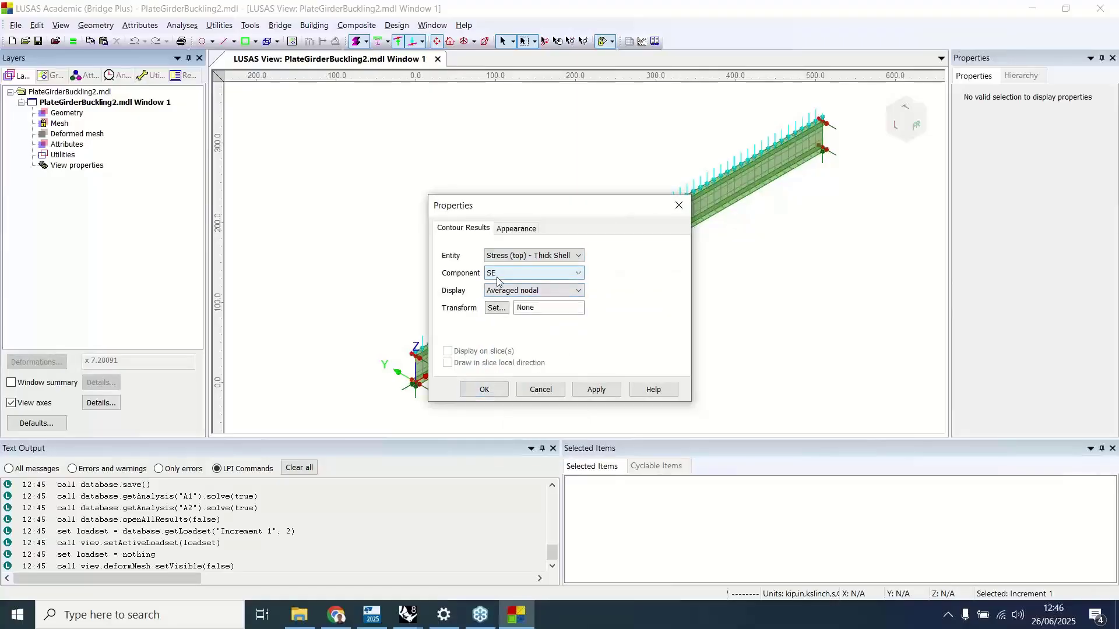
click(482, 394)
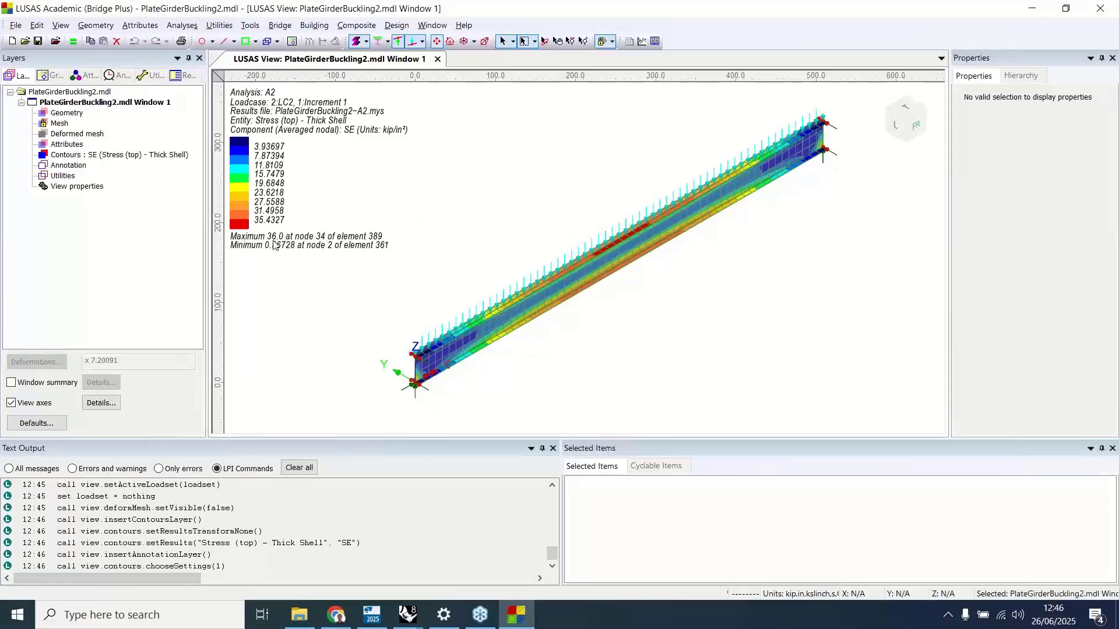
- Add a values layer showing Yield for Stress (top) - Thick Shell and inspect the marked locations around midspan
right_click(65, 103)
click(116, 296)
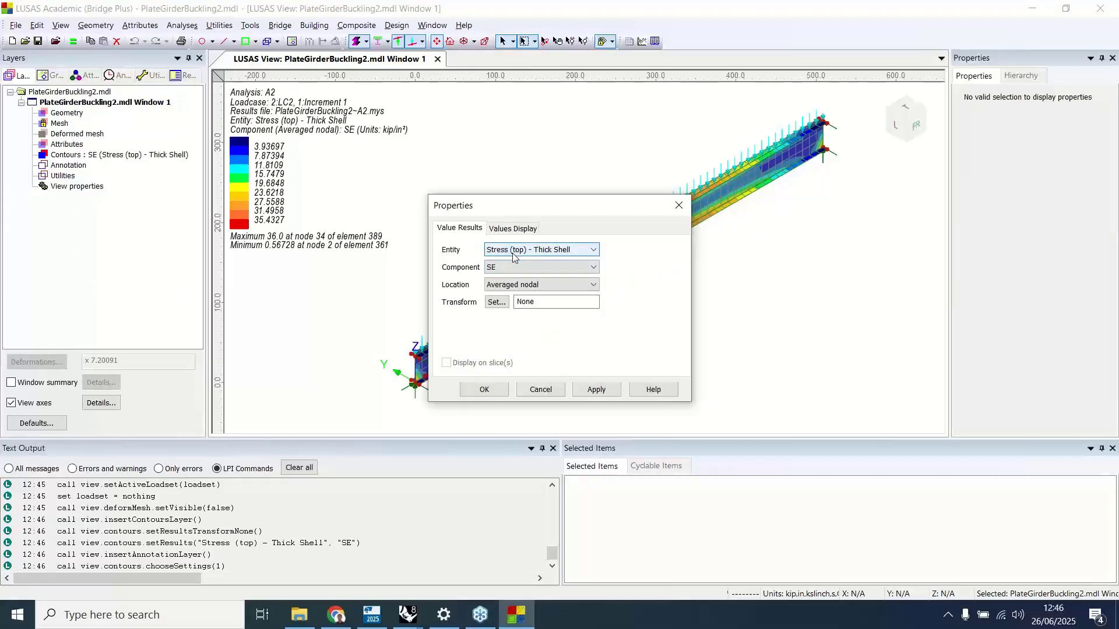
click(513, 251)
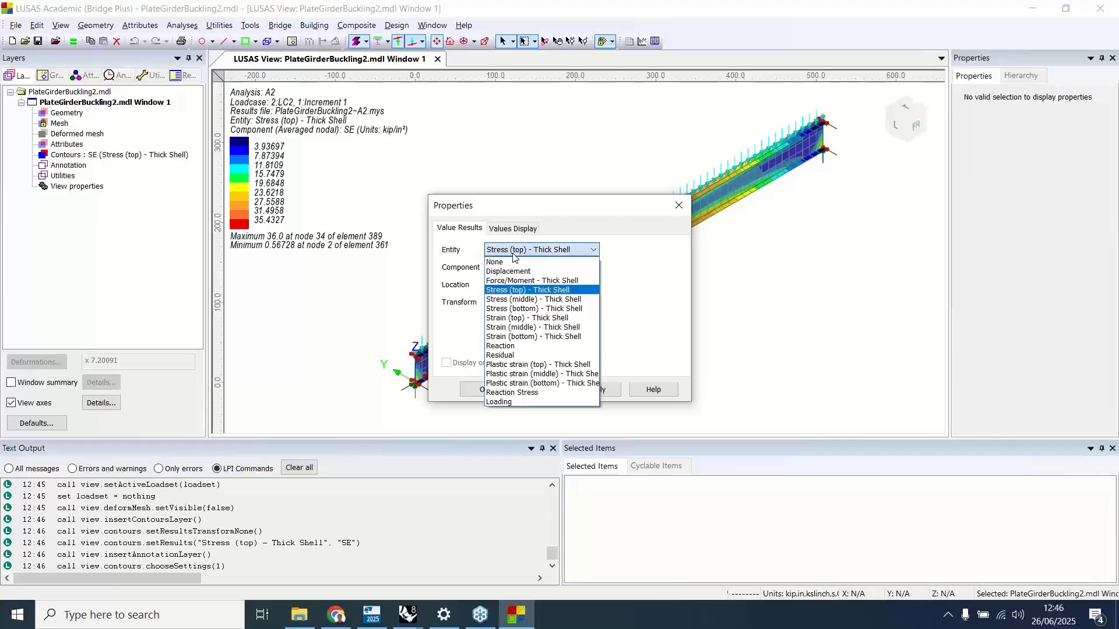
click(608, 265)
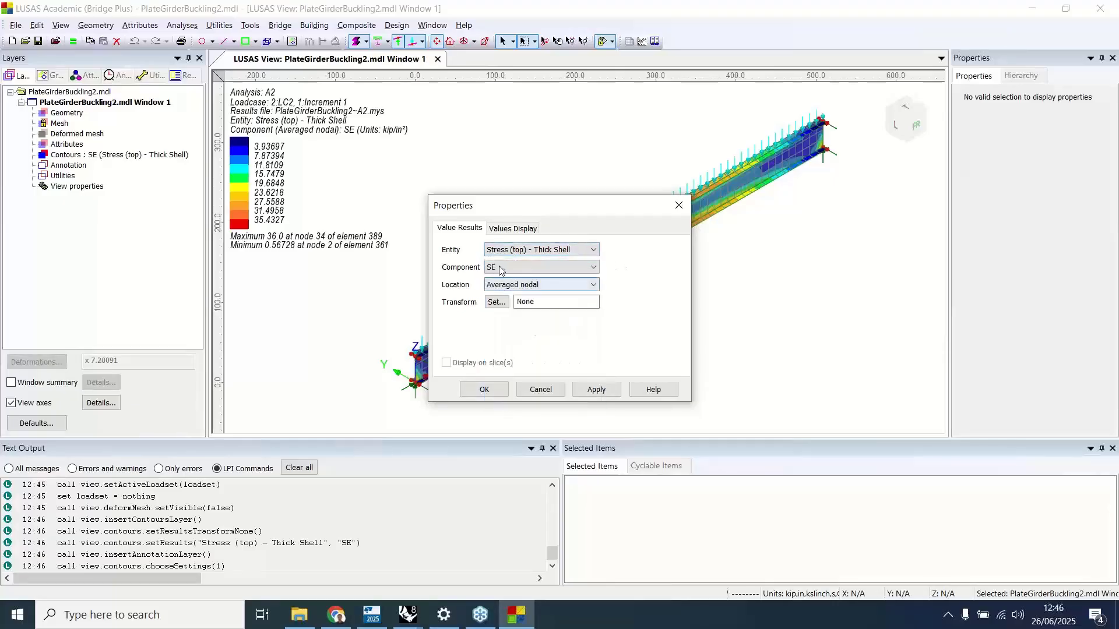
click(499, 270)
click(496, 402)
click(485, 388)
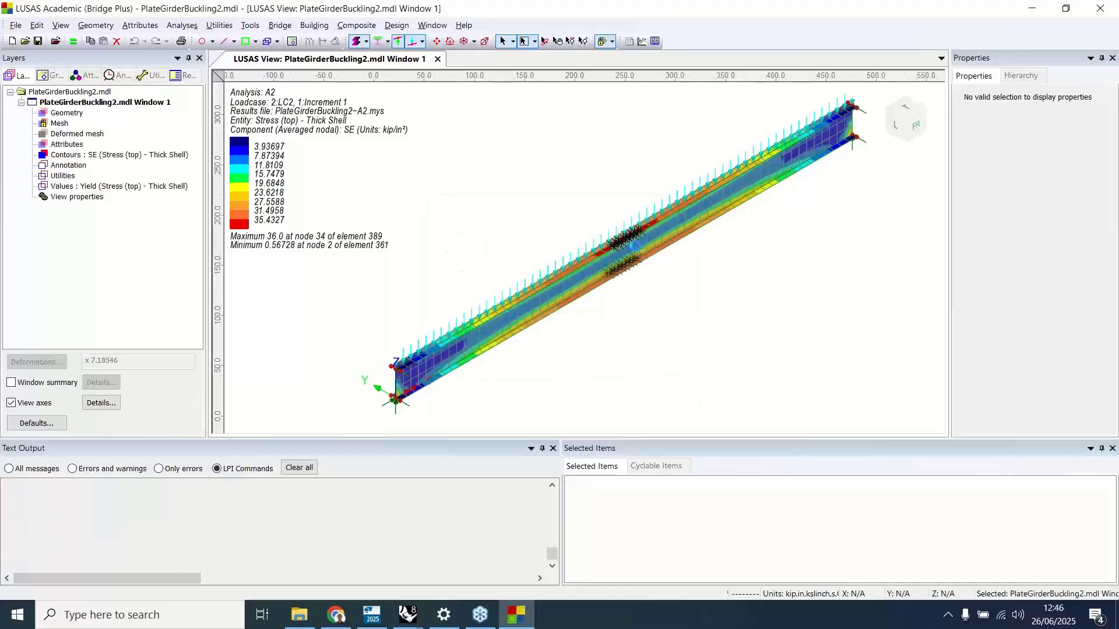
scroll(681, 229, up, 5)
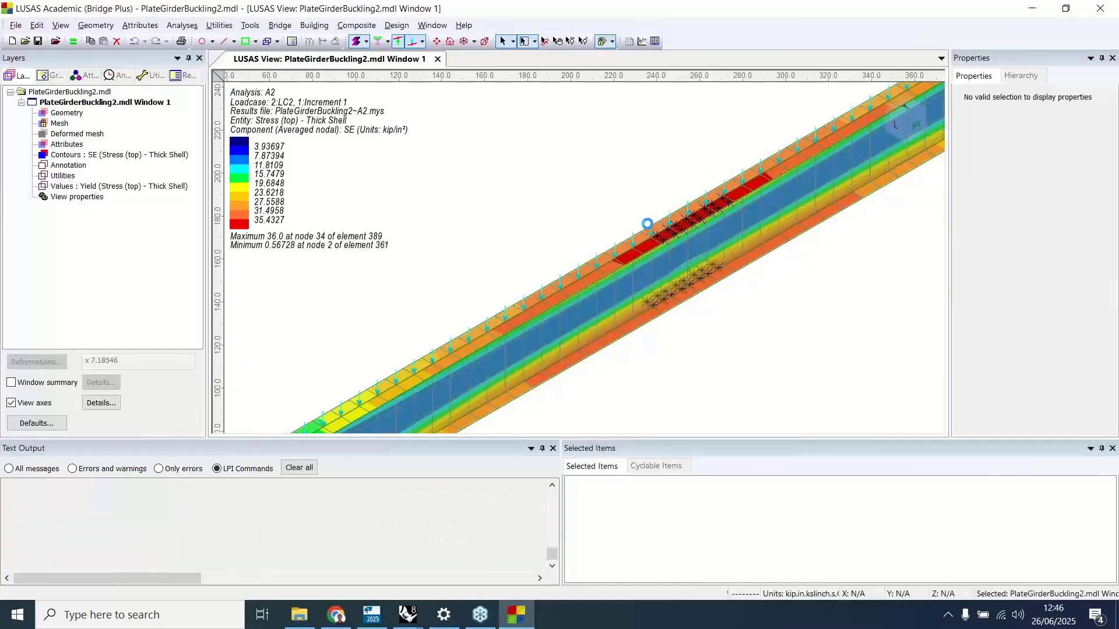
scroll(648, 228, down, 2)
scroll(648, 228, down, 3)
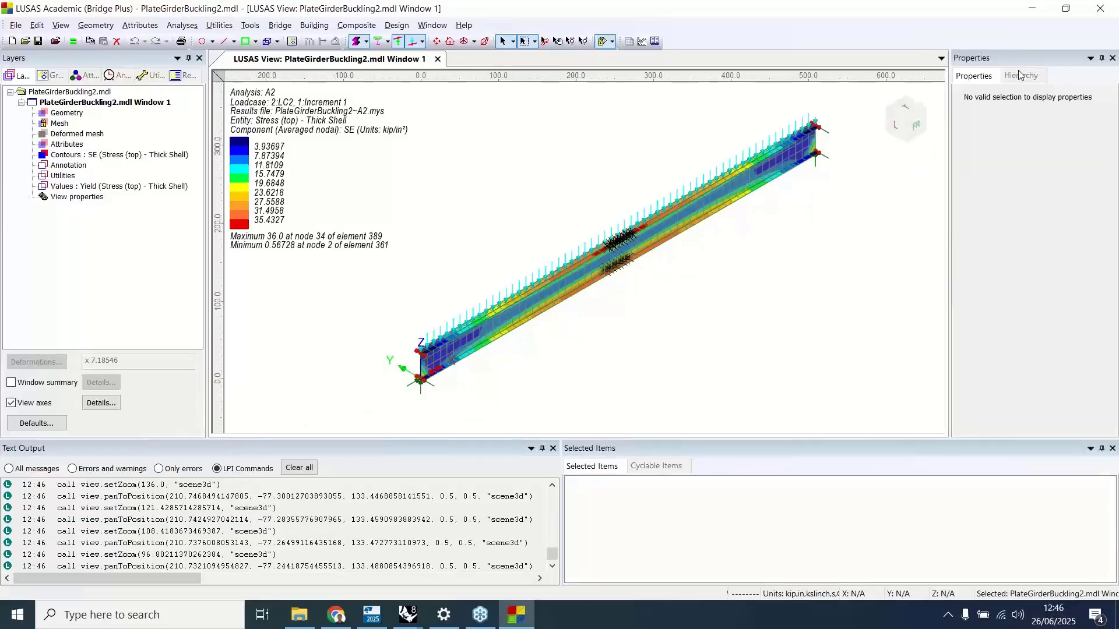
- Close LUSAS and the PlateGirderBuckling Grasshopper definition without saving the changes to either file
click(1113, 12)
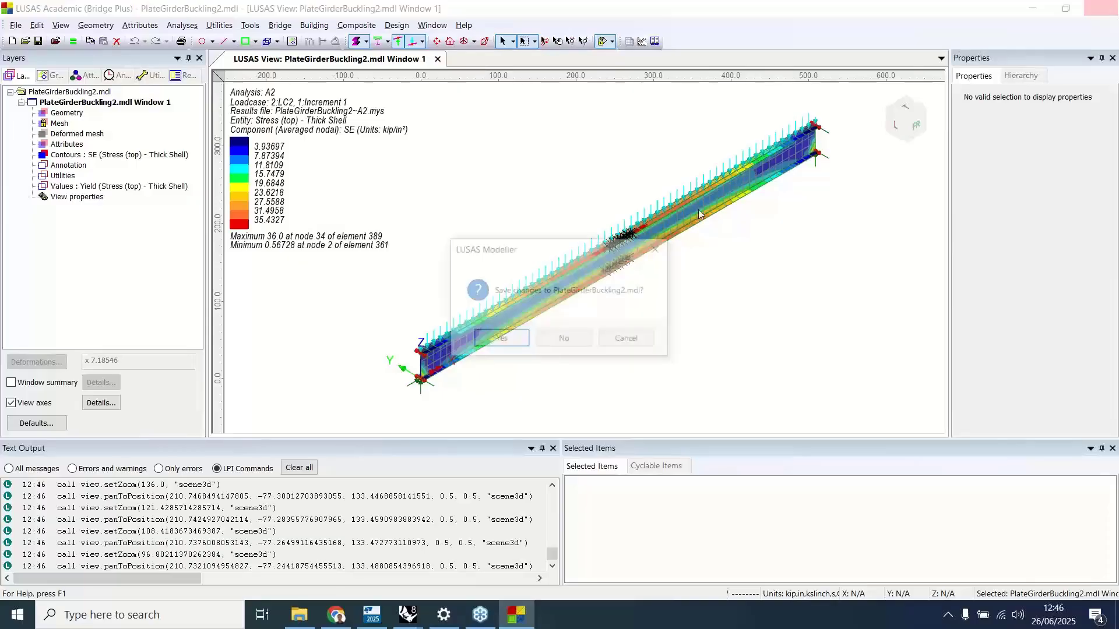
click(556, 341)
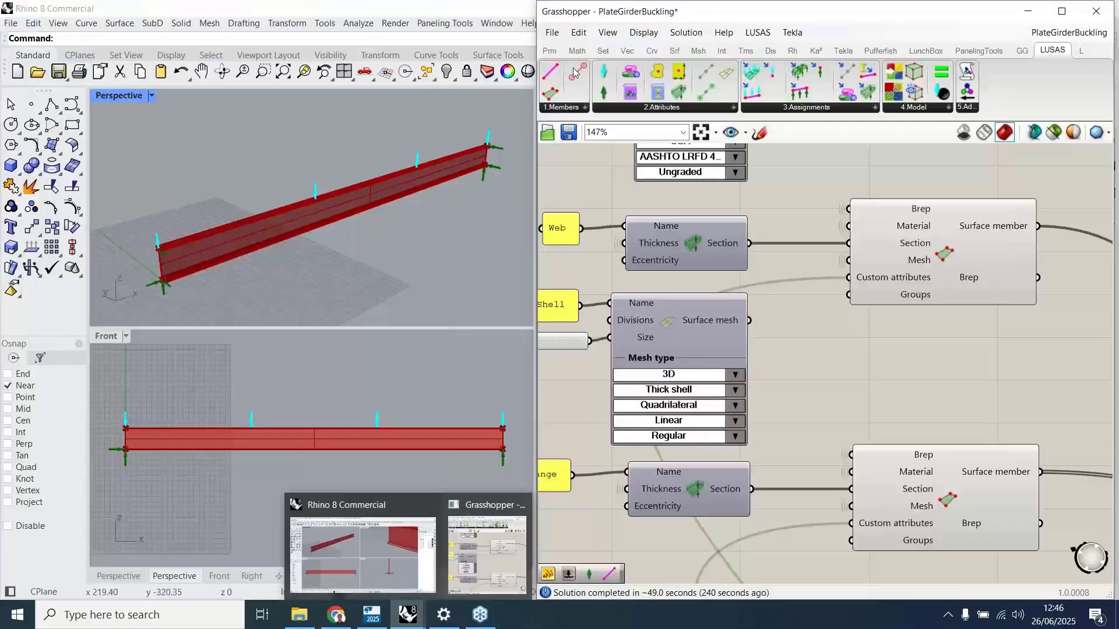
click(552, 32)
click(617, 327)
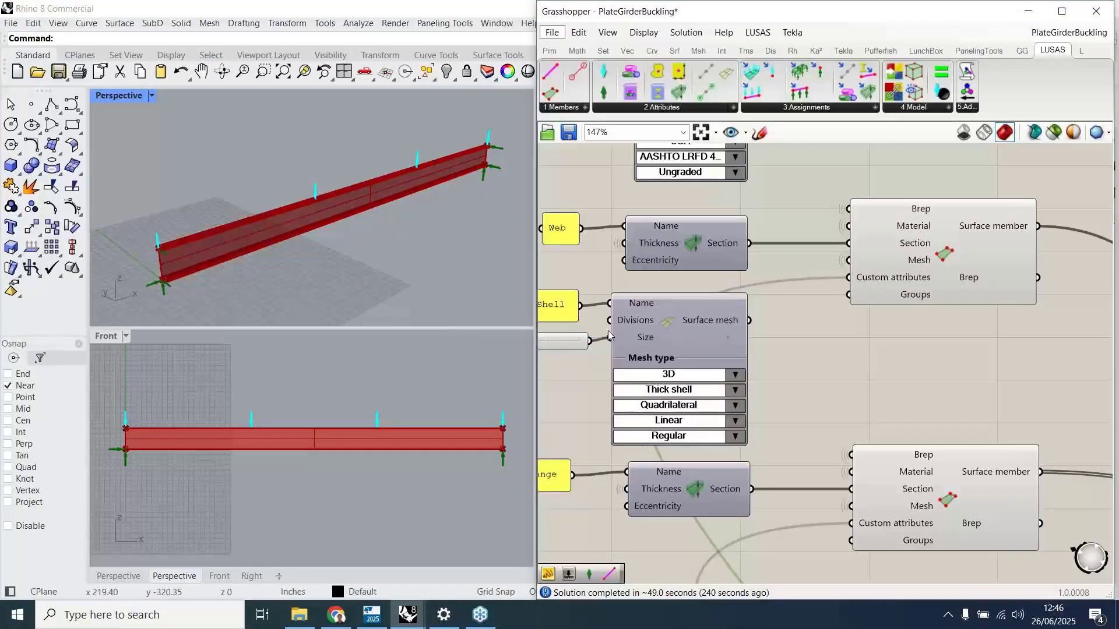
click(849, 342)
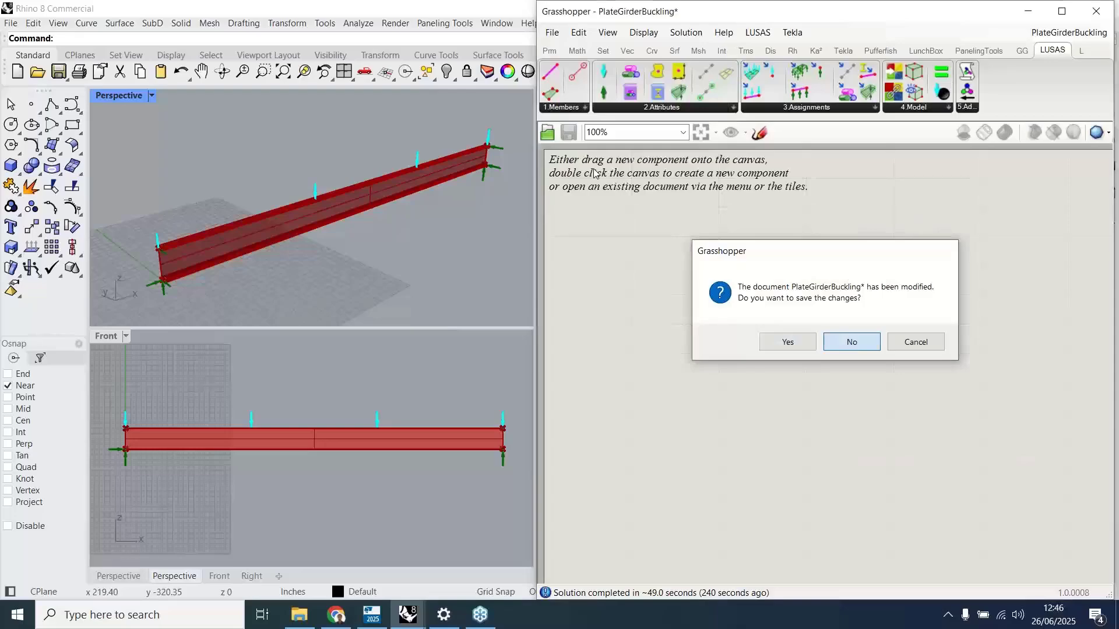
- Open the Grasshopper definition Cable-StayedBridge_Tekla.gh from the June 2025 folder
click(547, 132)
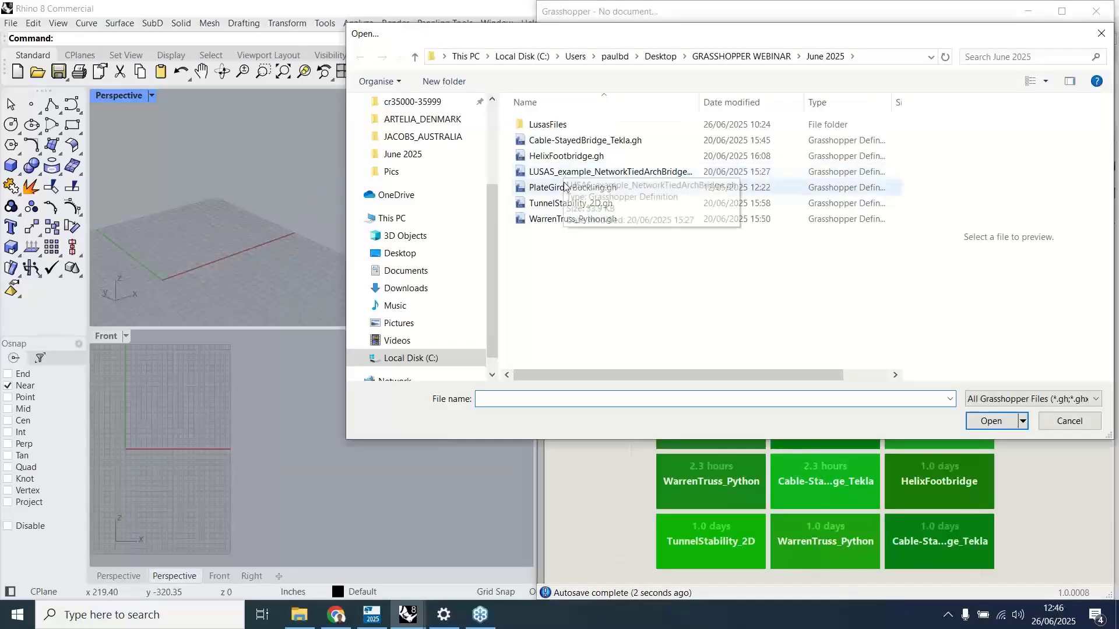
click(583, 146)
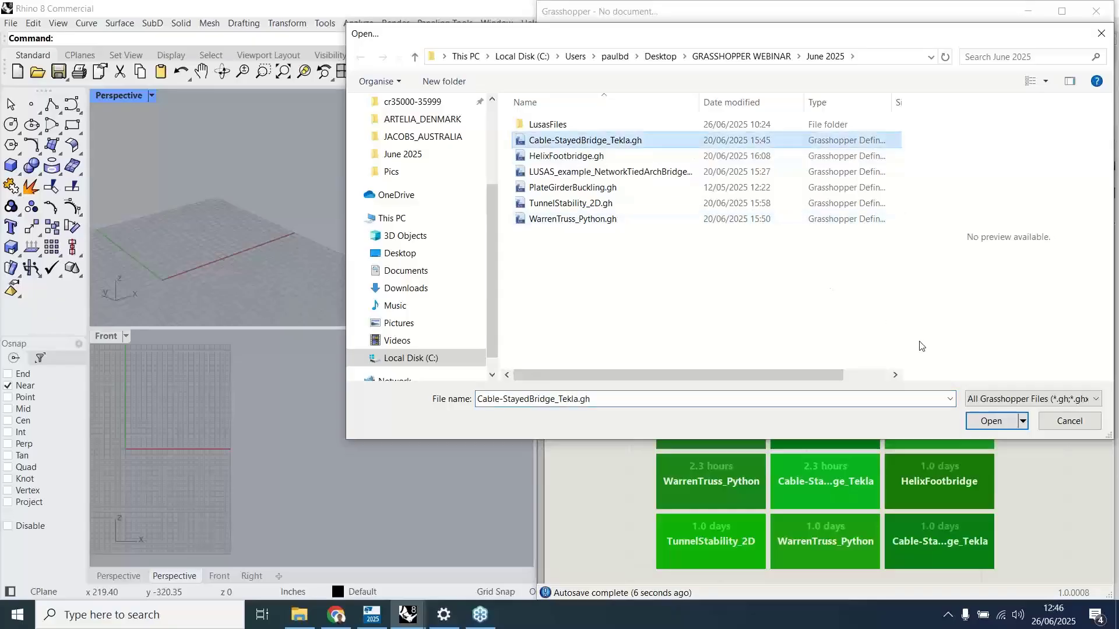
click(997, 421)
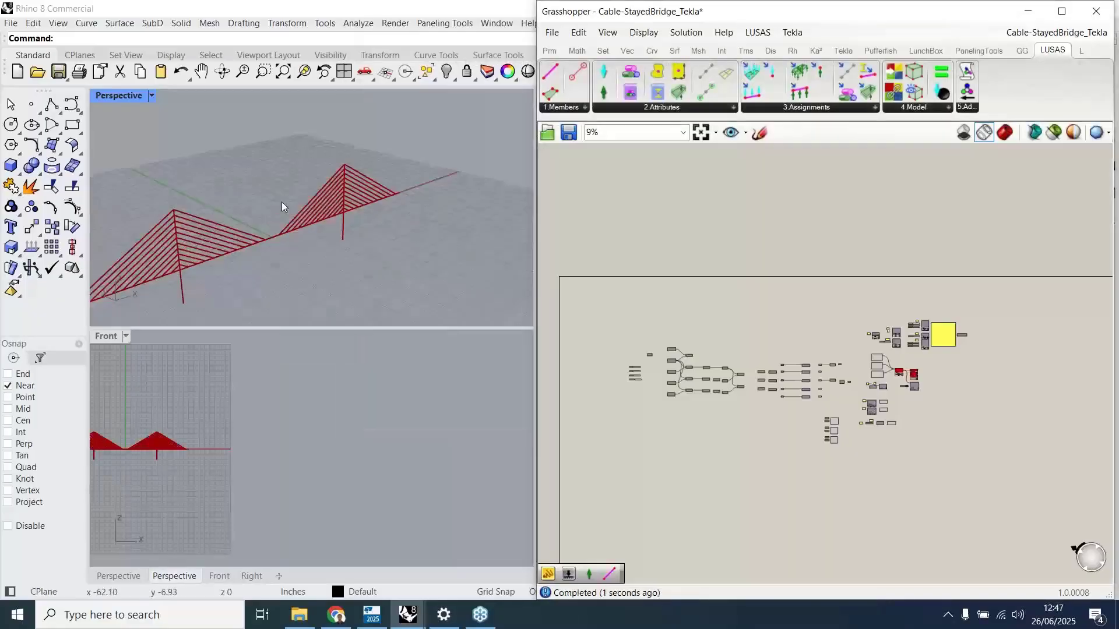
- Examine the cable-stayed bridge in the perspective and front views, and the units of the red model component in the definition
right_drag(282, 202, 256, 201)
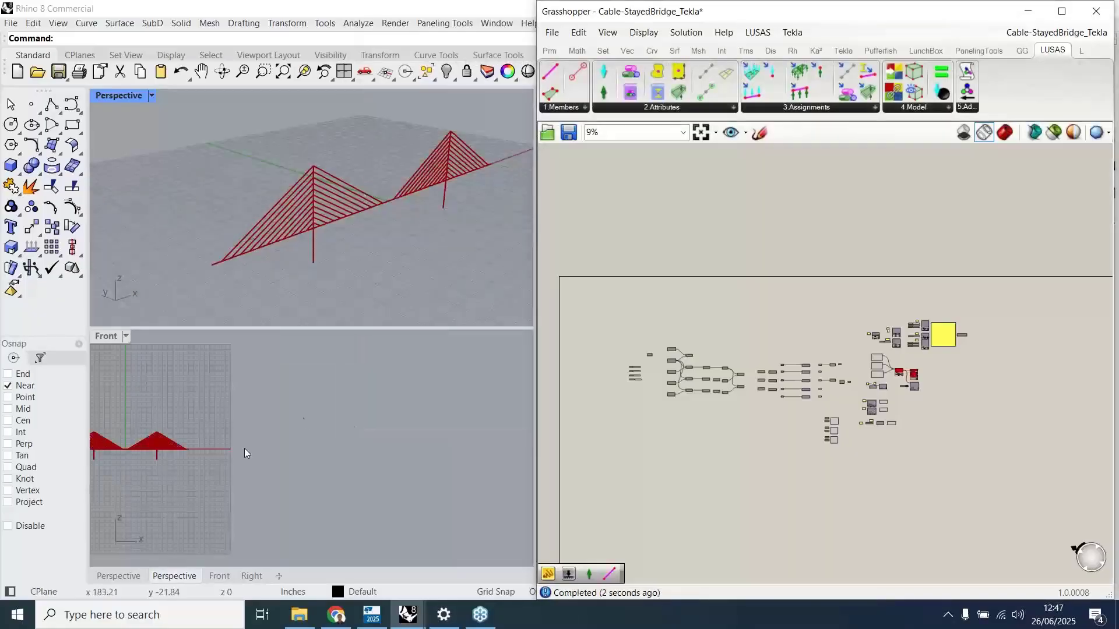
click(329, 416)
scroll(179, 435, up, 5)
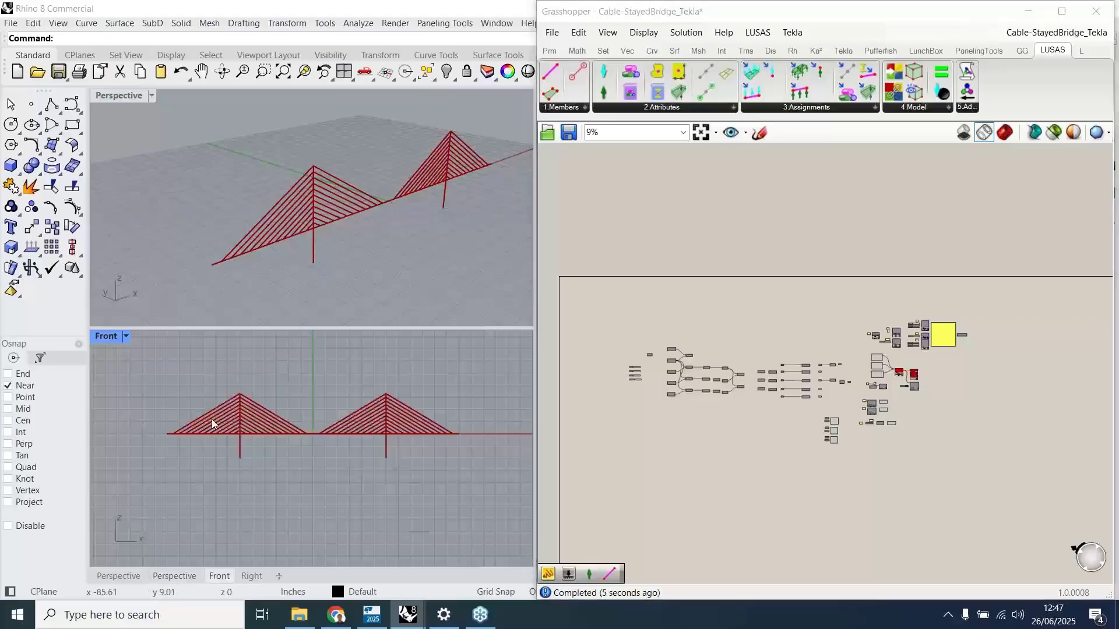
scroll(233, 418, up, 2)
right_drag(935, 391, 962, 383)
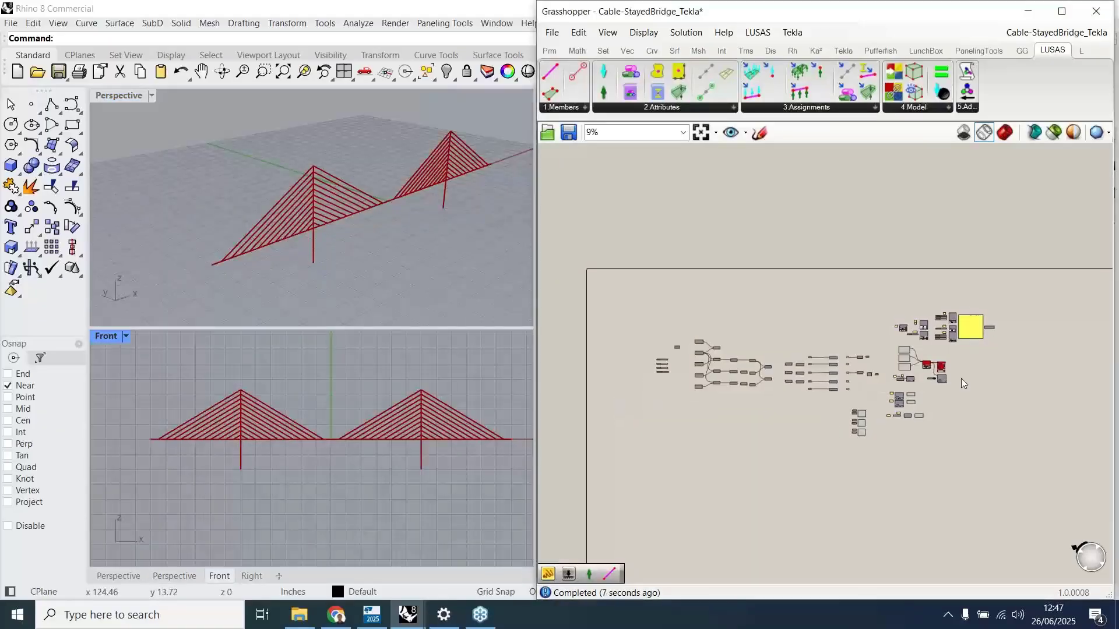
scroll(926, 364, up, 8)
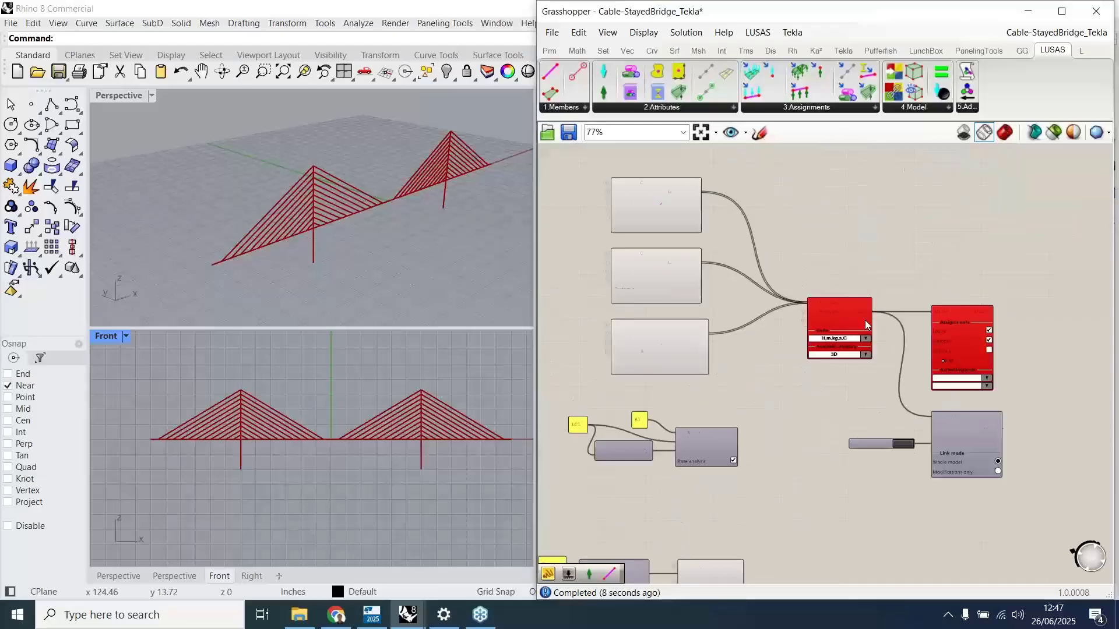
scroll(826, 345, up, 1)
scroll(830, 345, up, 3)
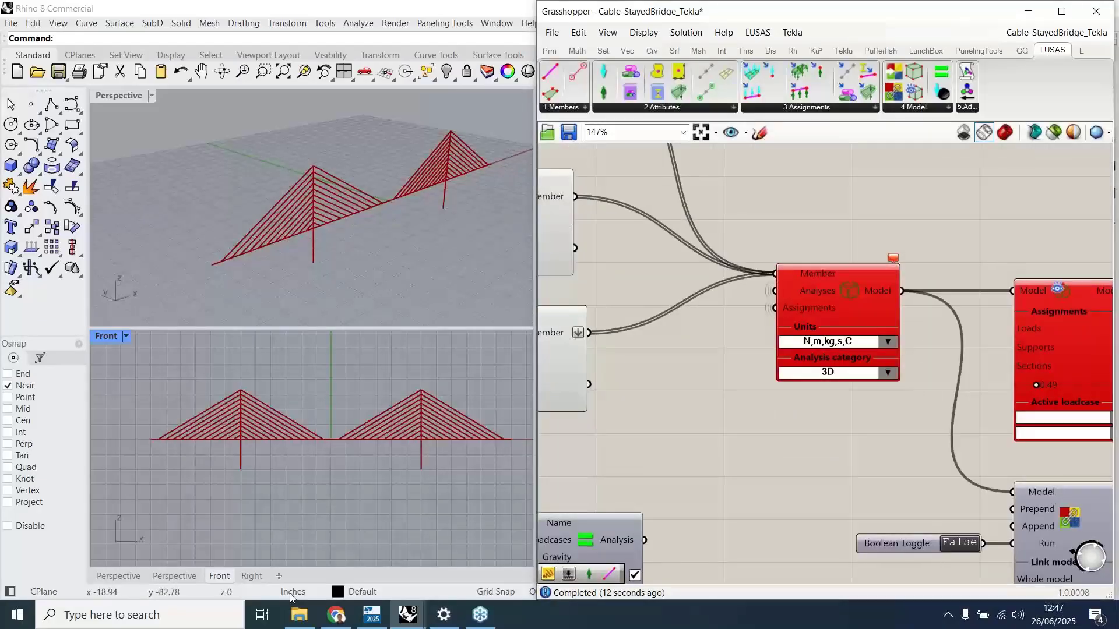
- Set the Rhino document's model units to Meters
click(290, 593)
click(326, 580)
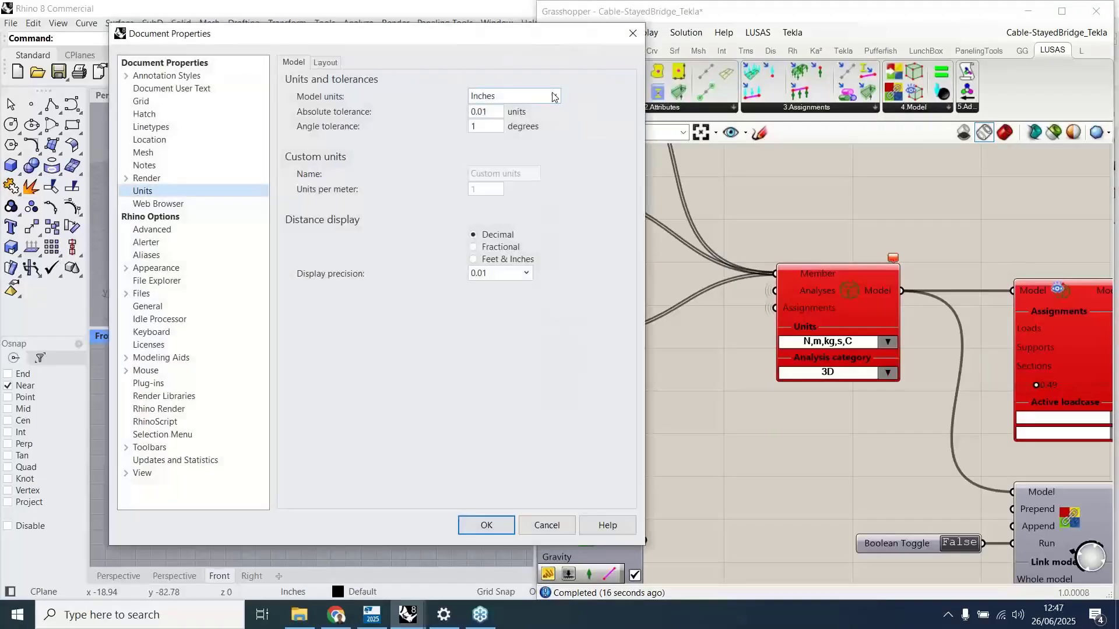
click(507, 95)
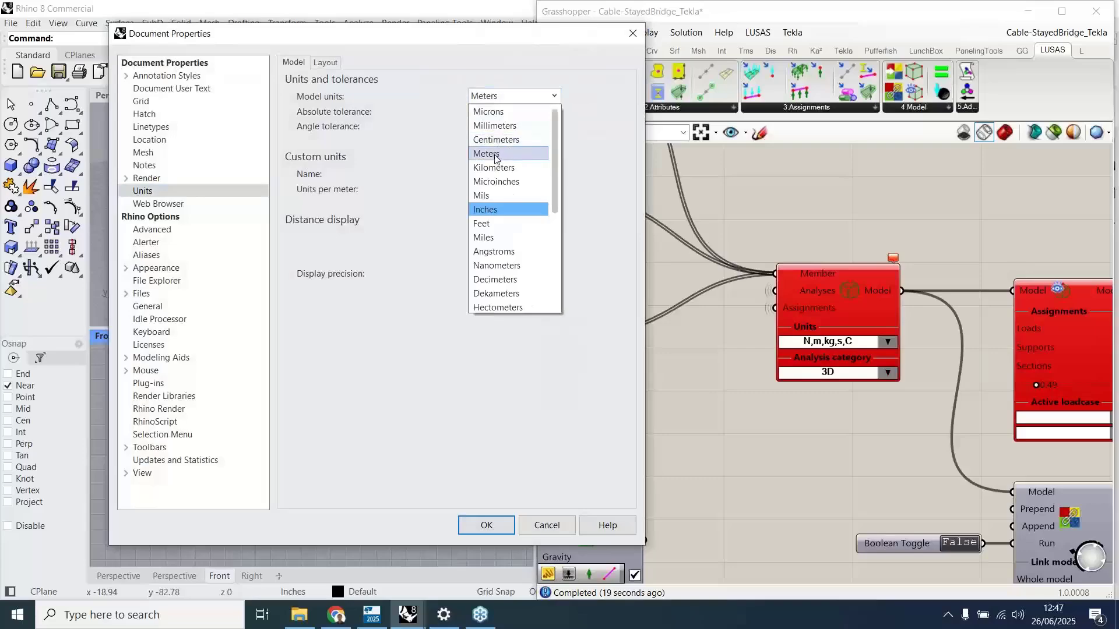
click(494, 154)
click(486, 526)
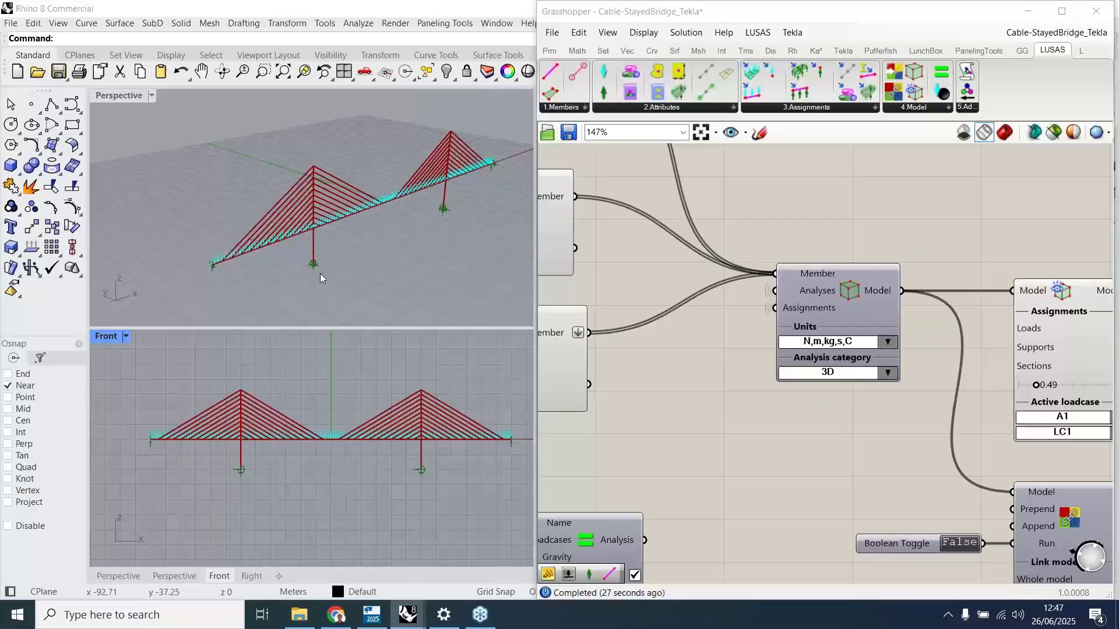
- Examine the bridge definition's input sliders for main span, pier height, tower height and number of cables
scroll(859, 337, down, 3)
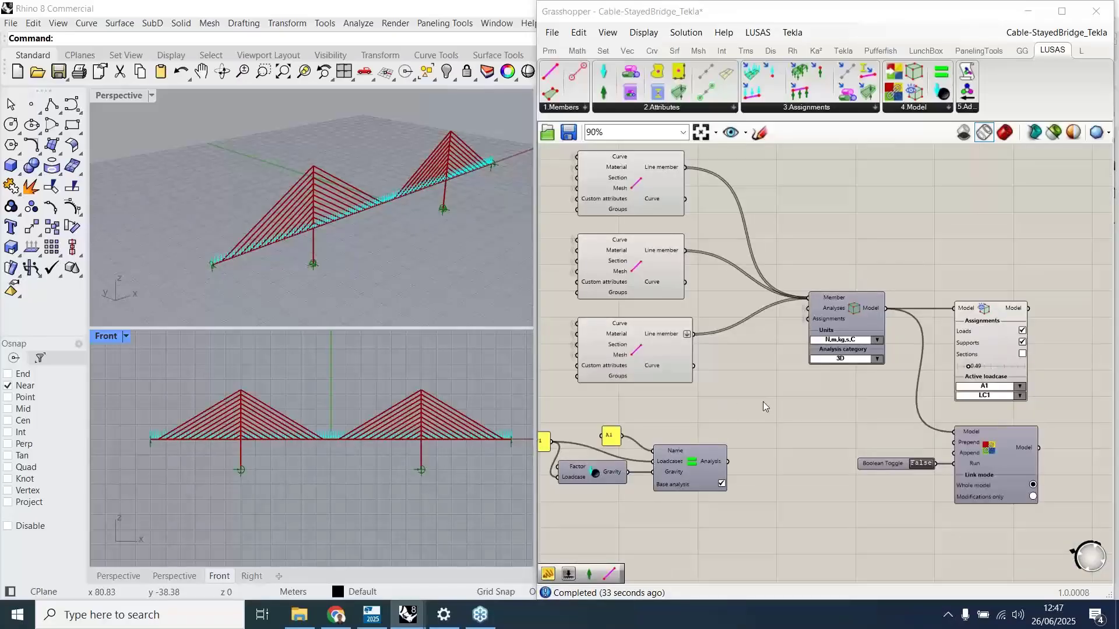
scroll(766, 397, down, 2)
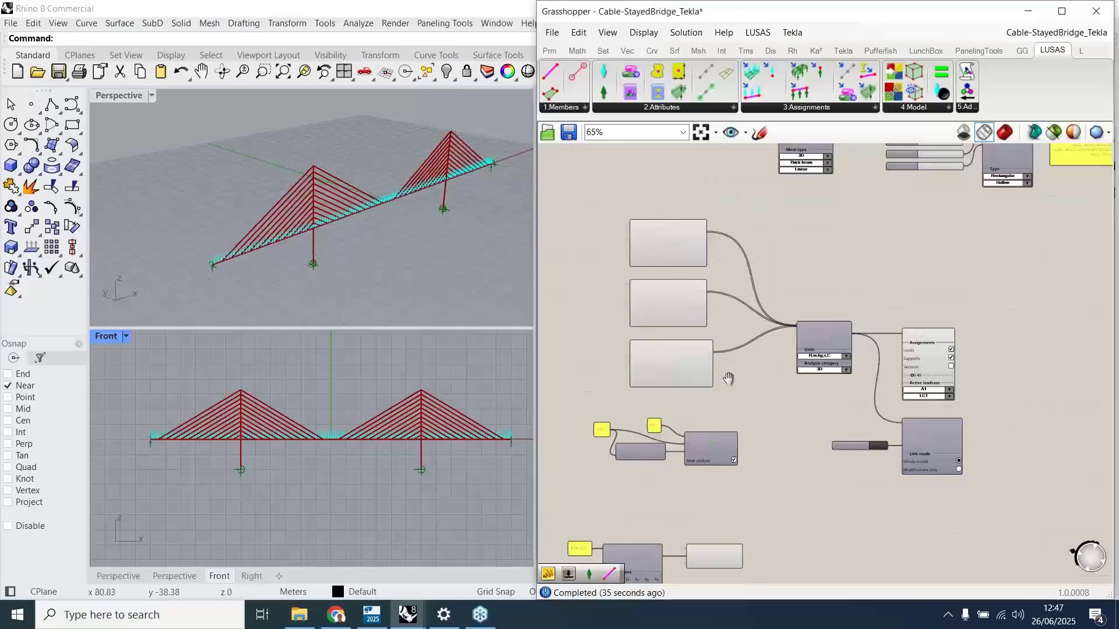
right_drag(728, 378, 856, 346)
scroll(963, 323, down, 3)
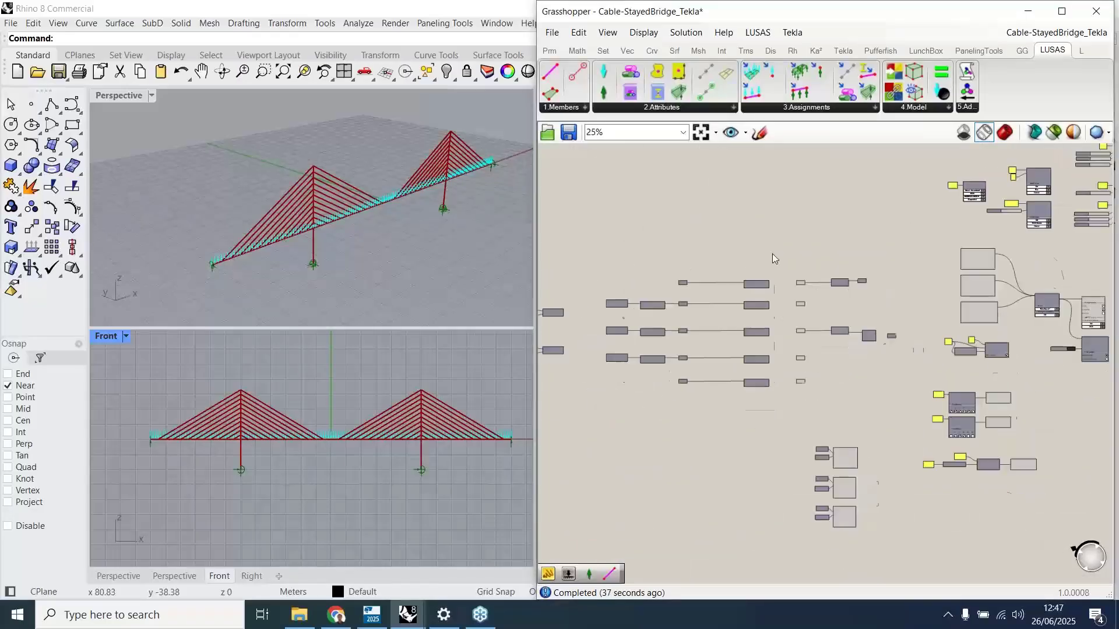
scroll(772, 253, down, 3)
right_drag(797, 295, 949, 295)
scroll(623, 287, up, 5)
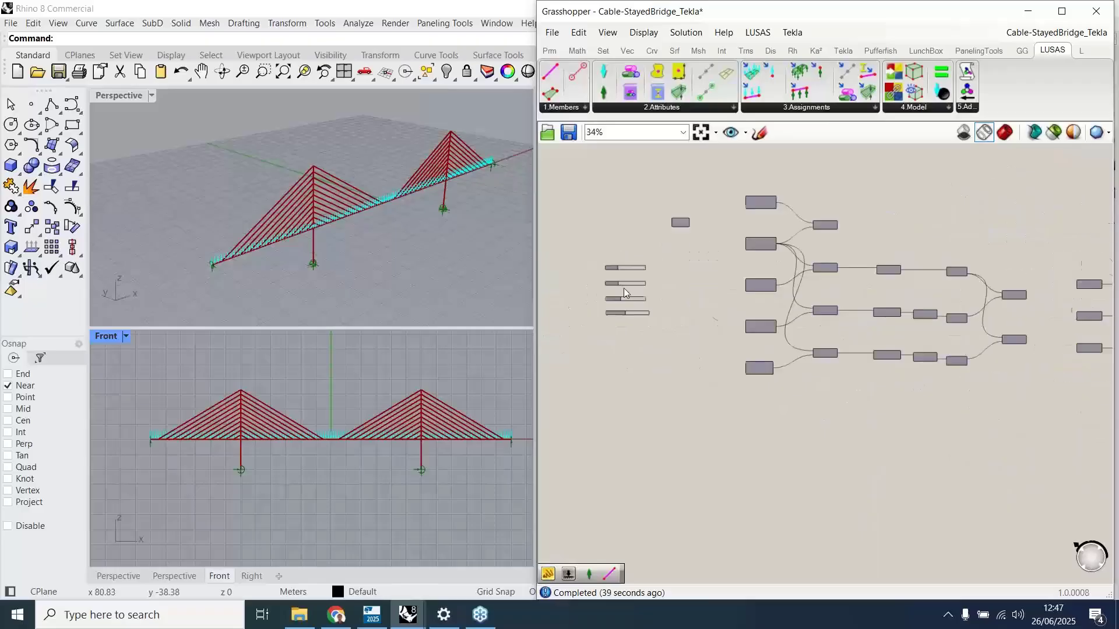
scroll(611, 278, up, 5)
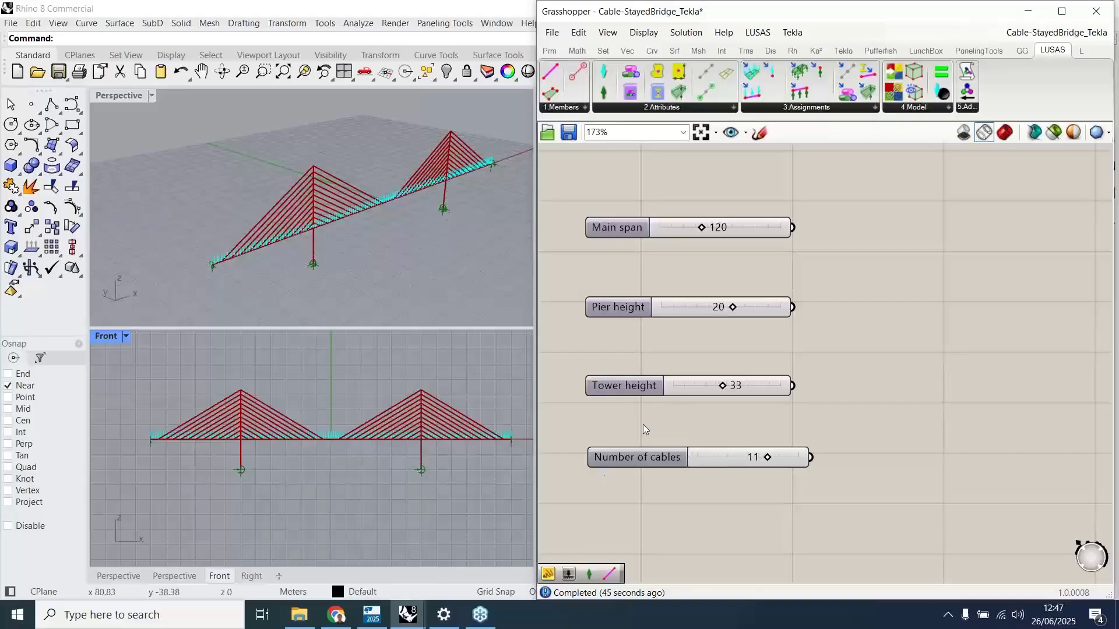
- Examine the bridge definition from the input sliders through the point, line and geometry components to the LUSAS members and model
scroll(611, 402, down, 3)
scroll(610, 399, down, 2)
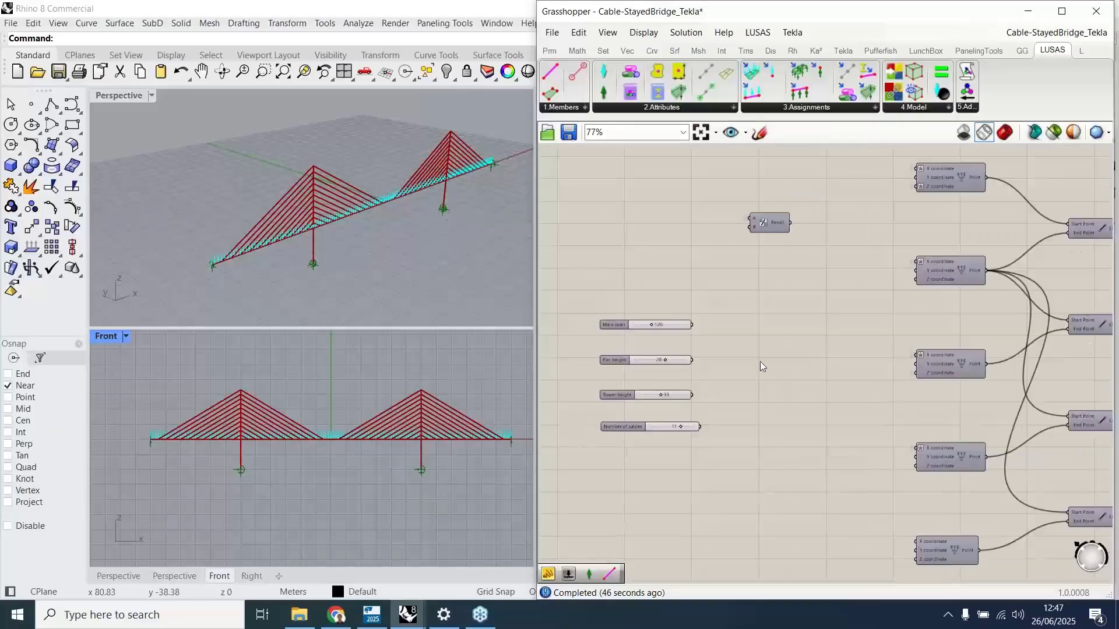
scroll(760, 361, down, 1)
right_drag(732, 343, 648, 322)
right_drag(789, 396, 667, 366)
scroll(672, 322, down, 2)
right_drag(868, 328, 783, 327)
scroll(704, 300, up, 2)
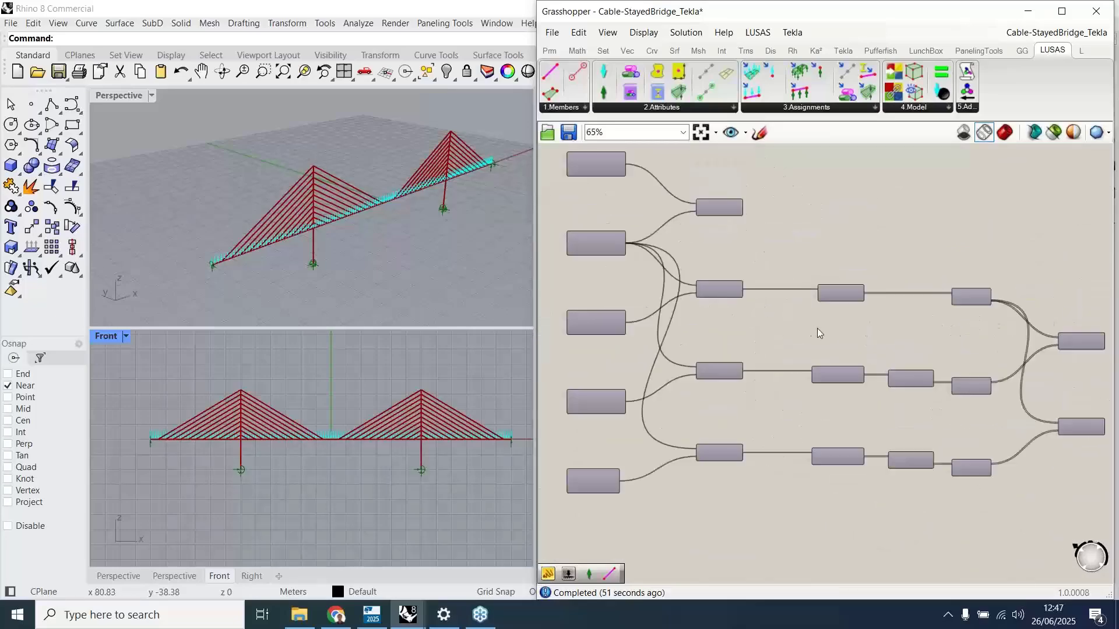
right_drag(856, 328, 724, 322)
right_drag(918, 253, 626, 246)
right_drag(852, 242, 701, 215)
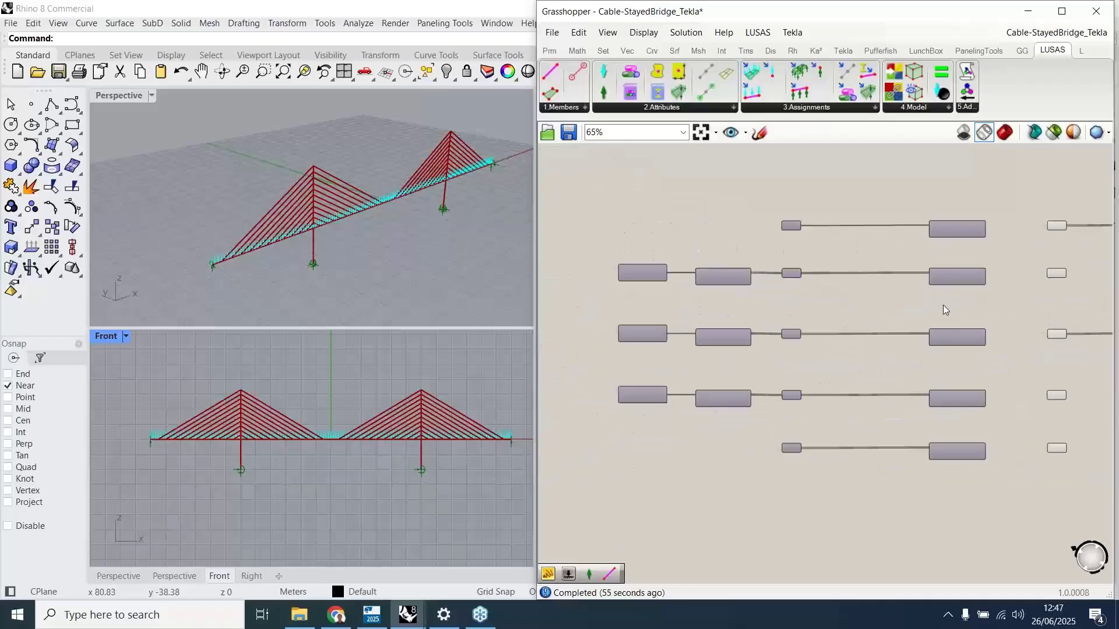
right_drag(942, 305, 741, 295)
right_drag(970, 279, 703, 258)
scroll(897, 261, down, 1)
right_drag(897, 261, 744, 291)
right_drag(918, 342, 805, 391)
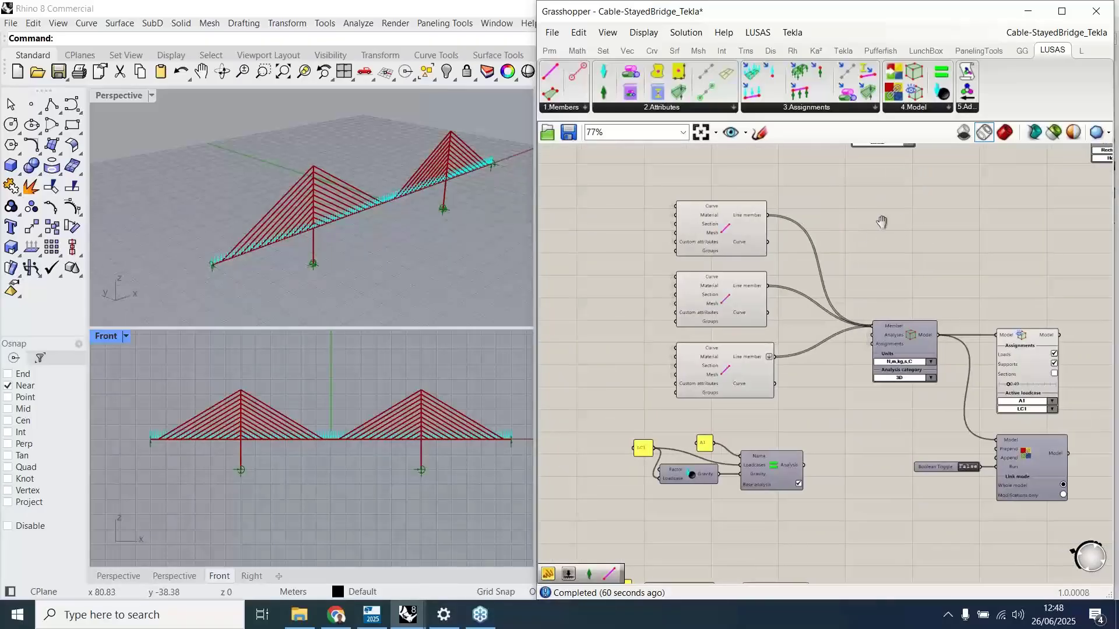
- Select the three line member components one after another to highlight their matching bridge parts in the Rhino views
scroll(886, 220, up, 1)
click(695, 222)
click(717, 307)
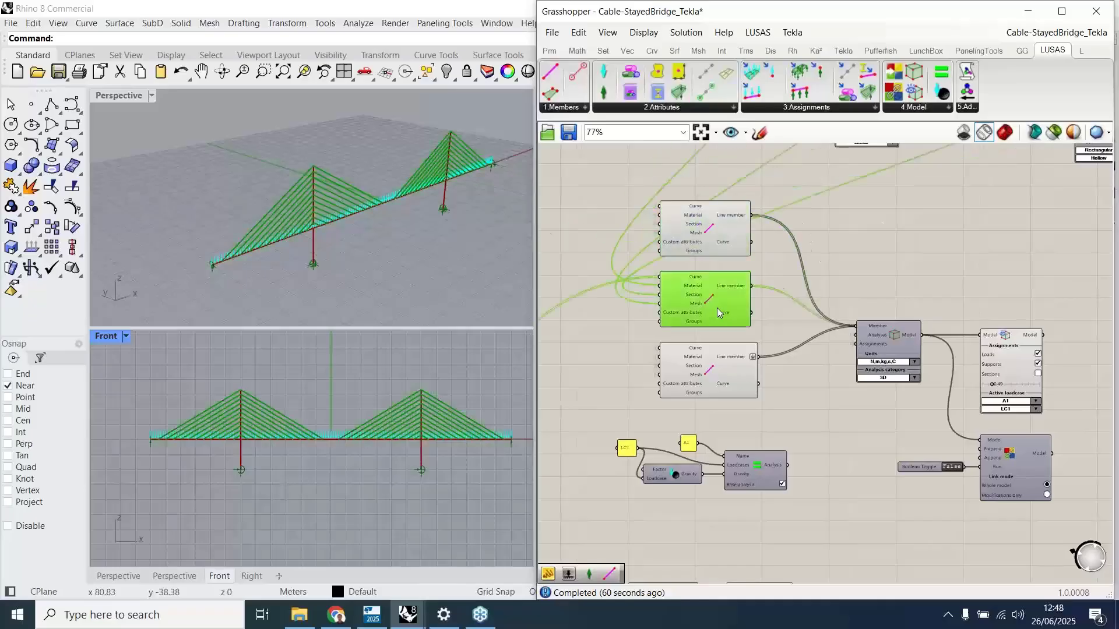
click(708, 375)
scroll(669, 357, up, 2)
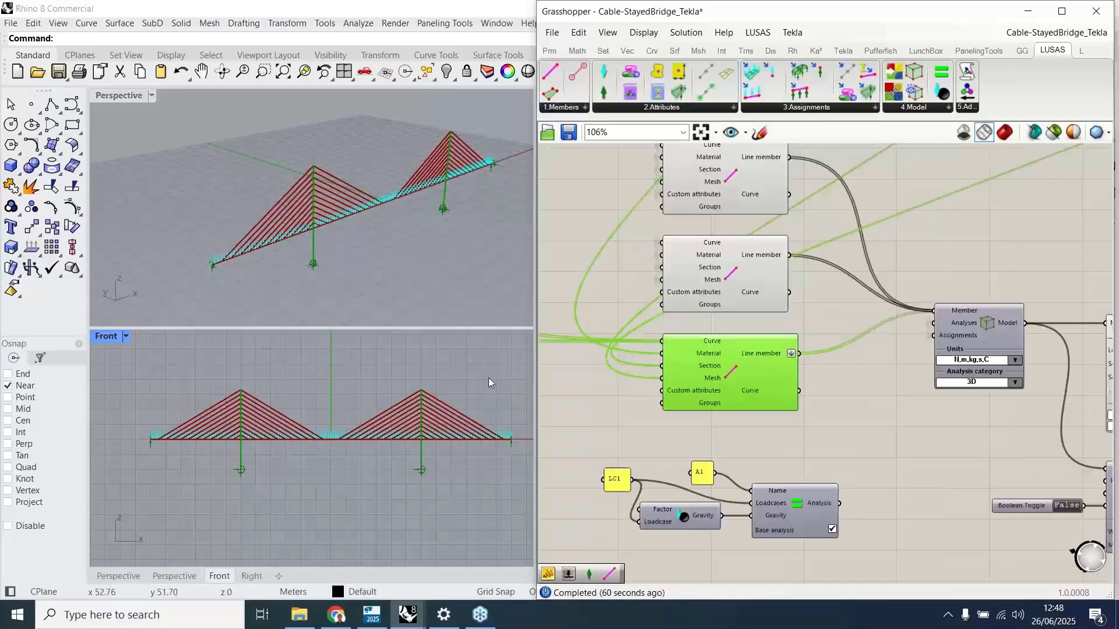
scroll(645, 369, up, 1)
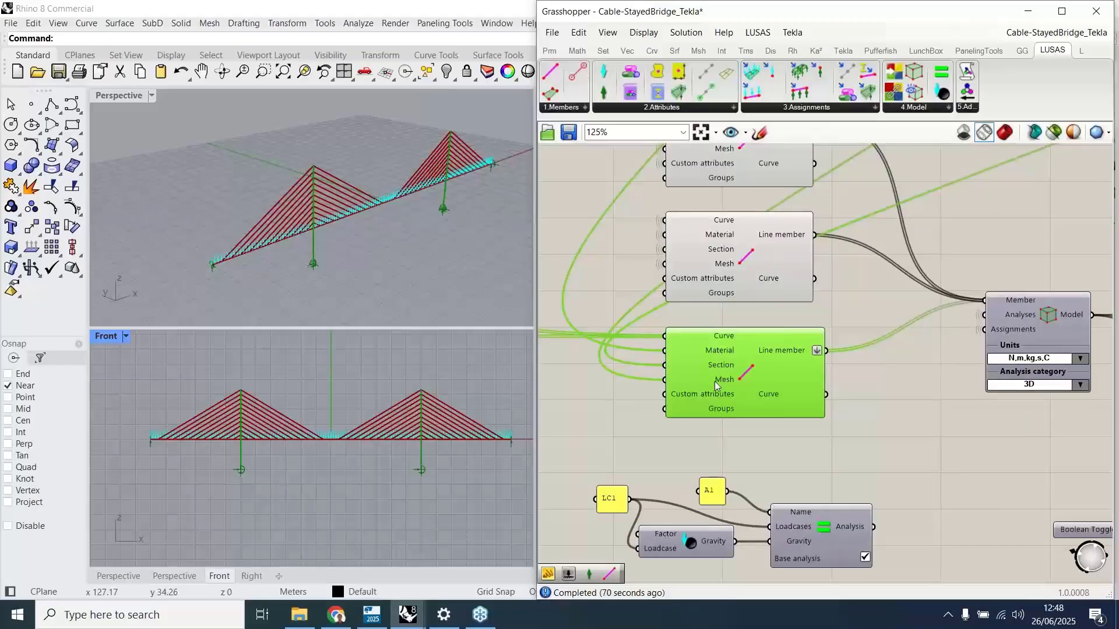
- Turn on shaded preview and the display of member sections, and inspect the near end of the deck in the perspective view
scroll(714, 381, down, 3)
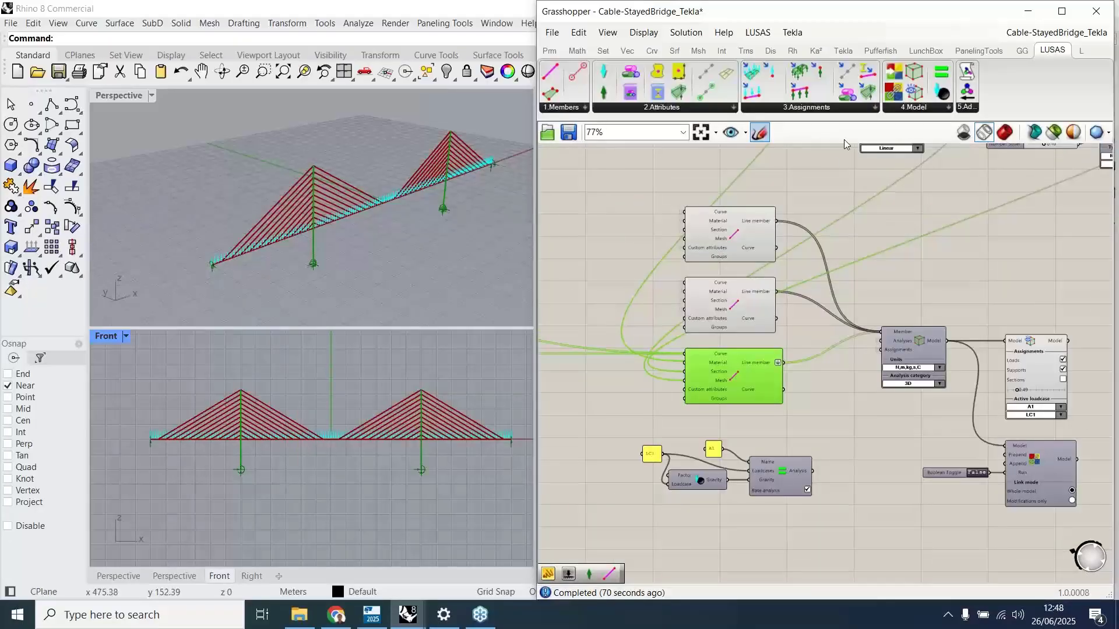
click(1002, 135)
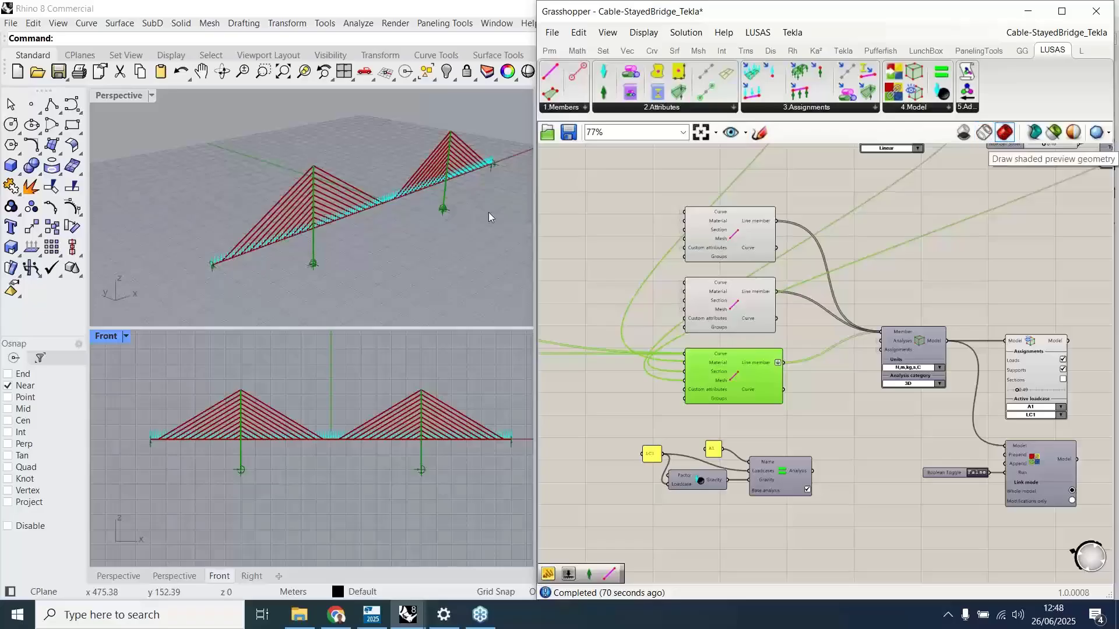
click(1062, 380)
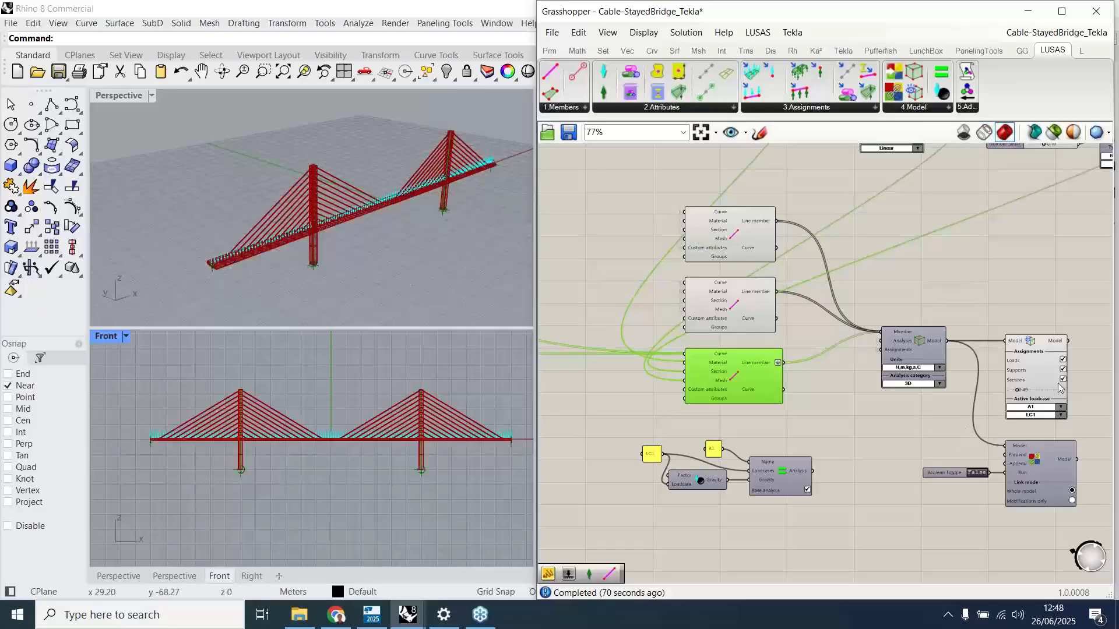
click(208, 270)
scroll(348, 205, up, 5)
scroll(347, 205, down, 2)
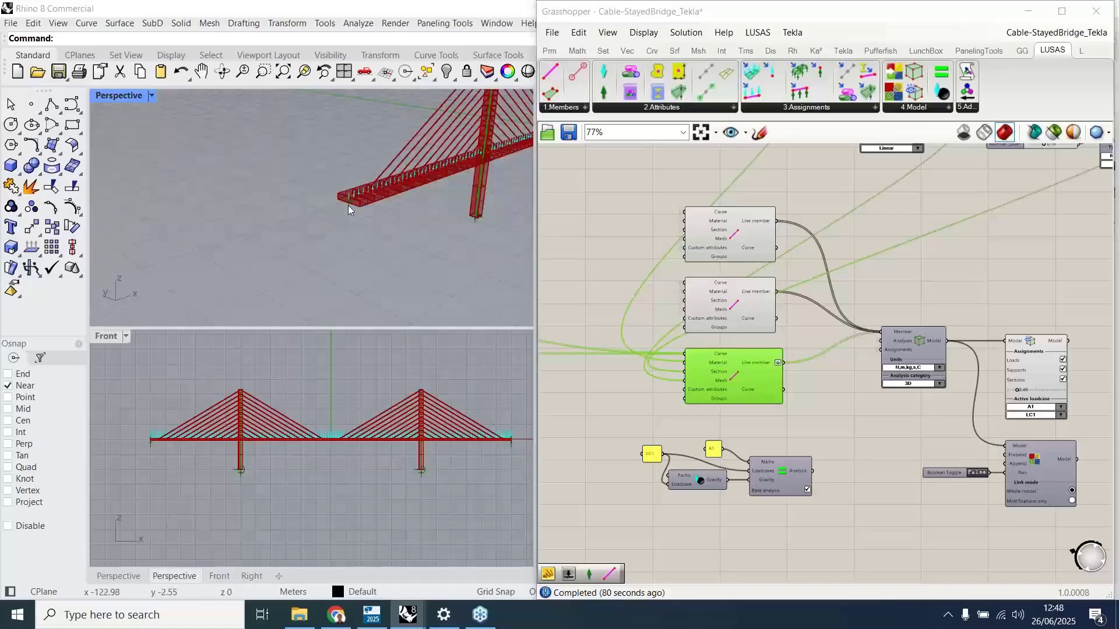
- Examine the deck, cable and tower section definitions and the script panel that feeds the two-cell box section custom attribute
scroll(939, 223, down, 3)
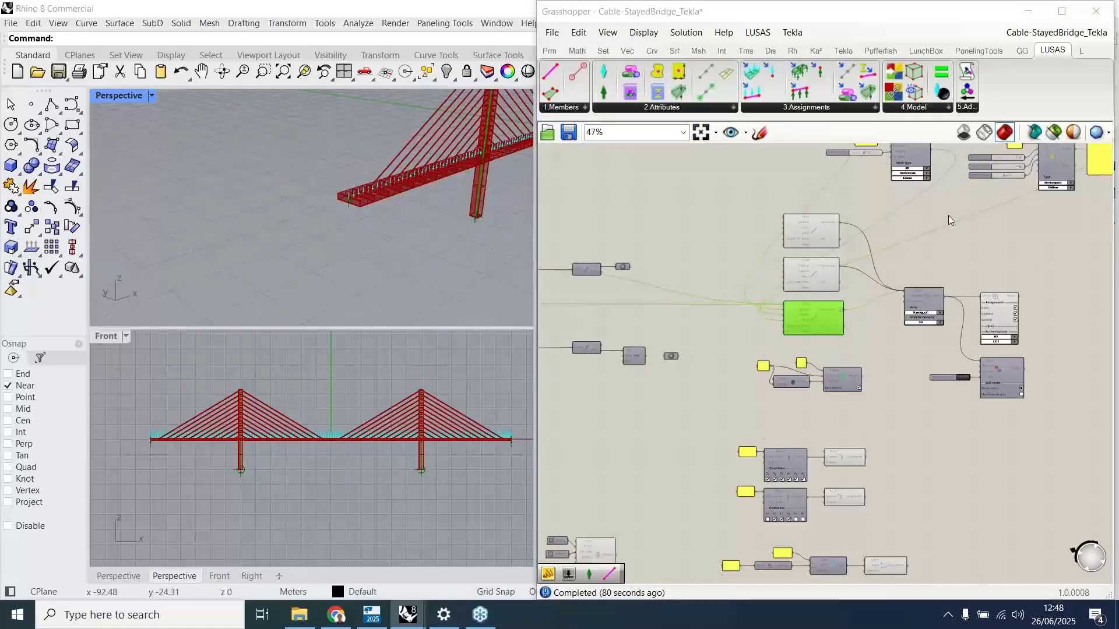
right_drag(873, 253, 672, 378)
scroll(970, 186, up, 2)
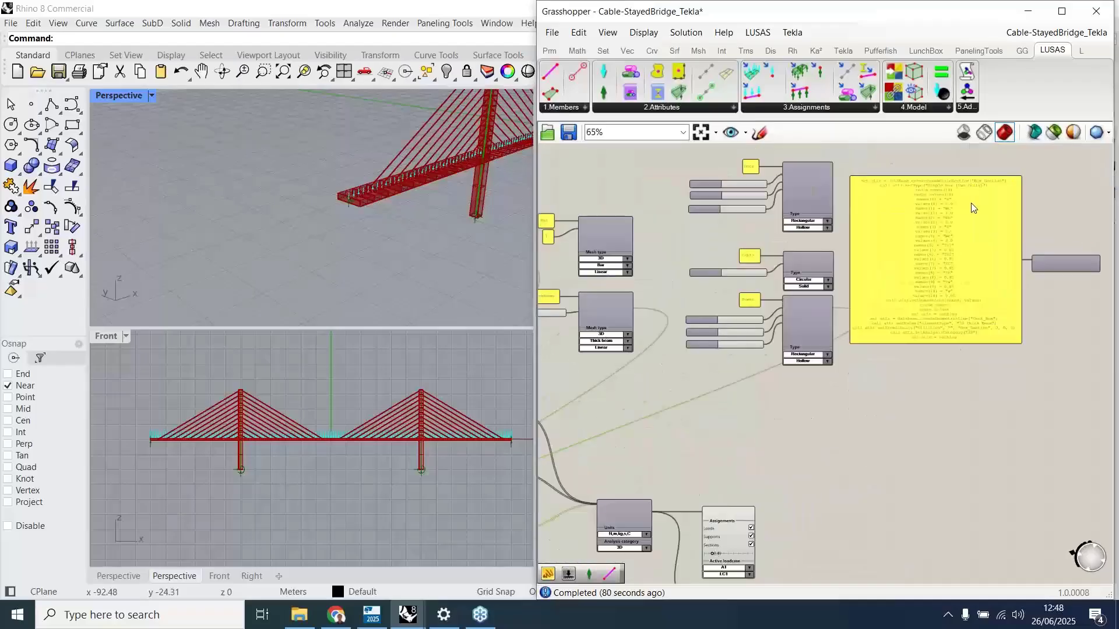
scroll(1001, 182, up, 1)
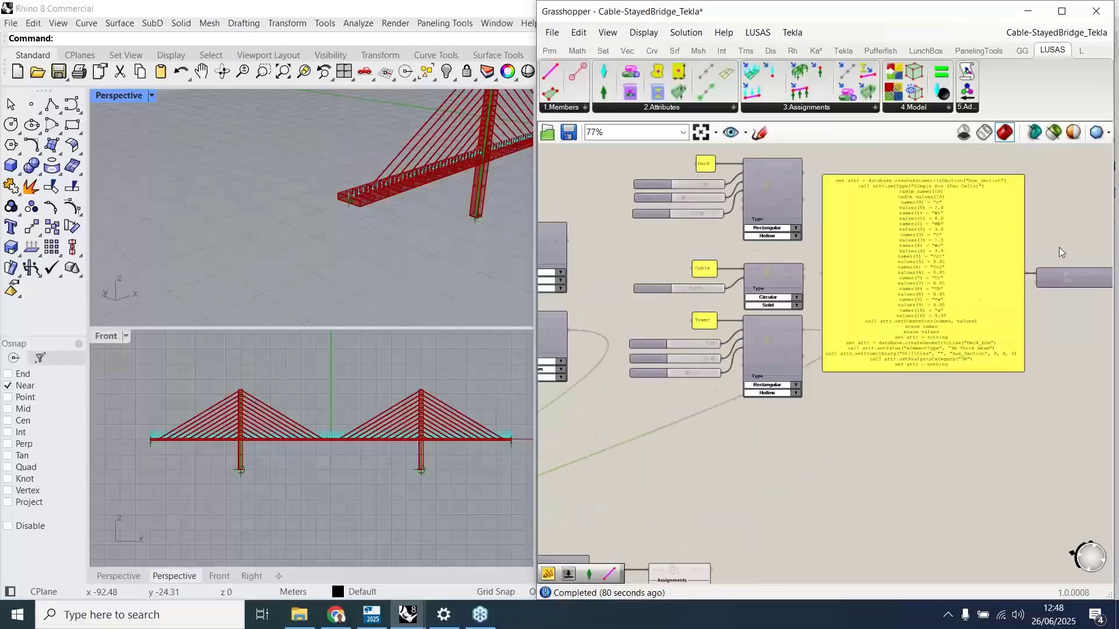
right_drag(1070, 318, 1044, 314)
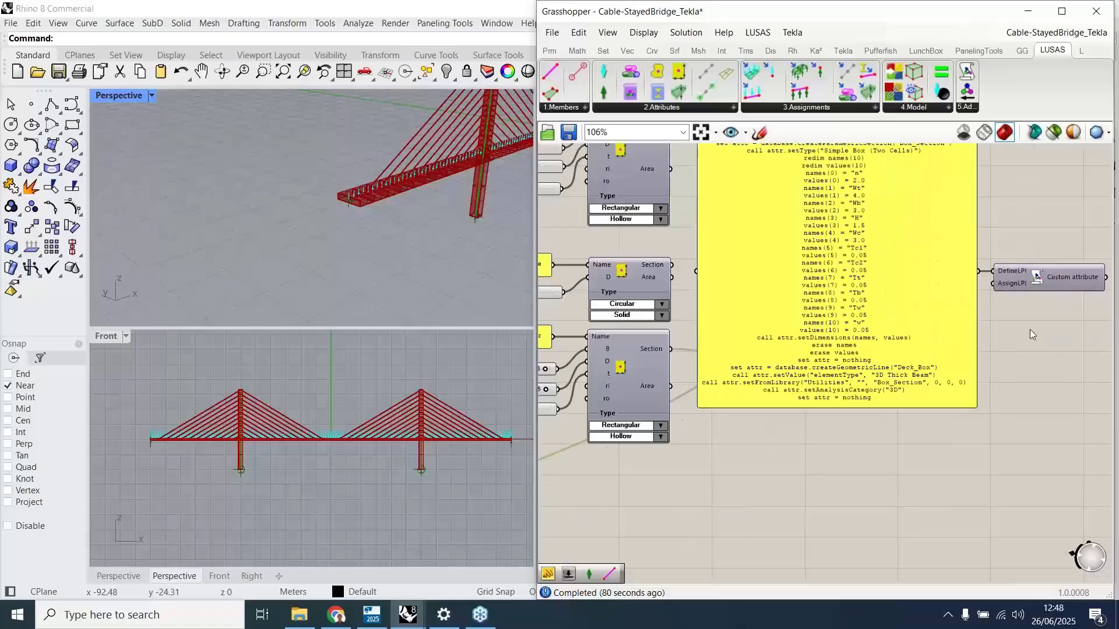
scroll(1029, 319, down, 2)
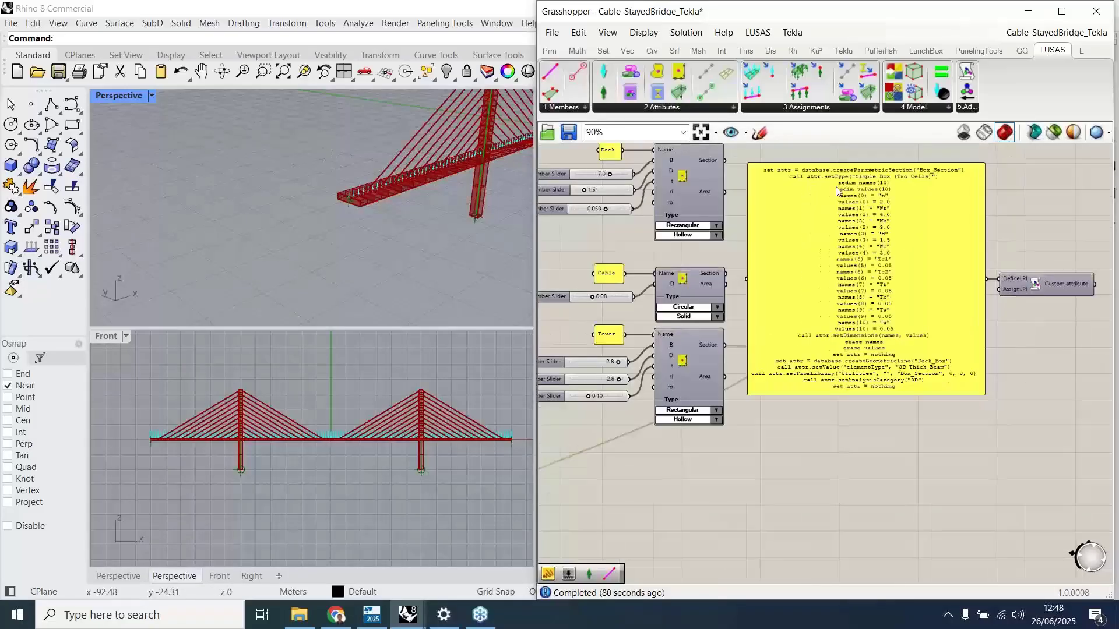
scroll(836, 187, up, 2)
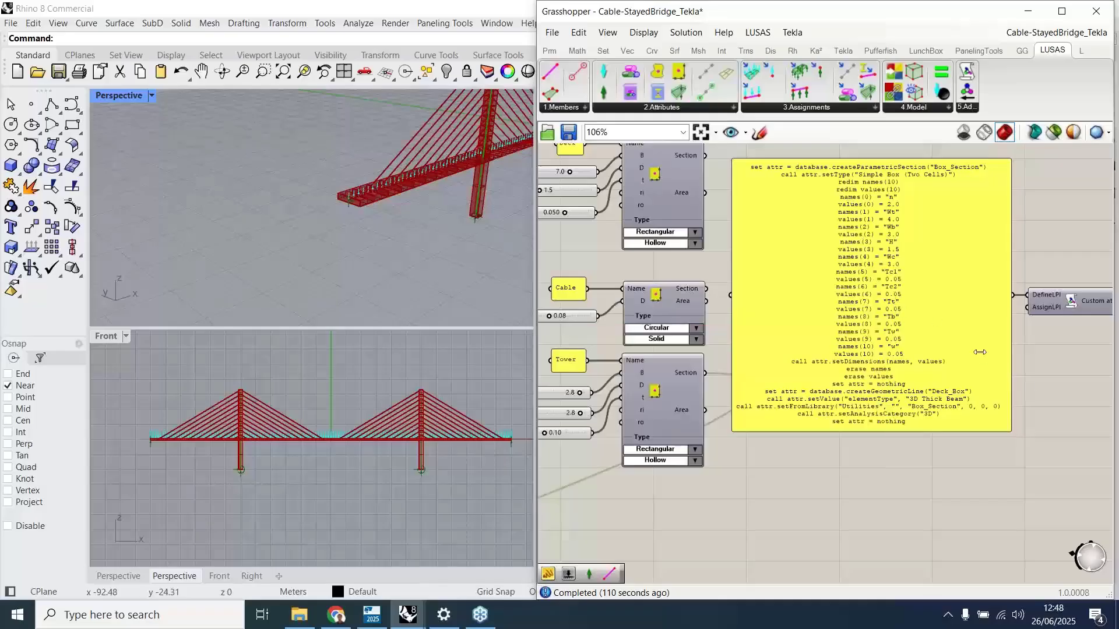
scroll(1029, 353, down, 1)
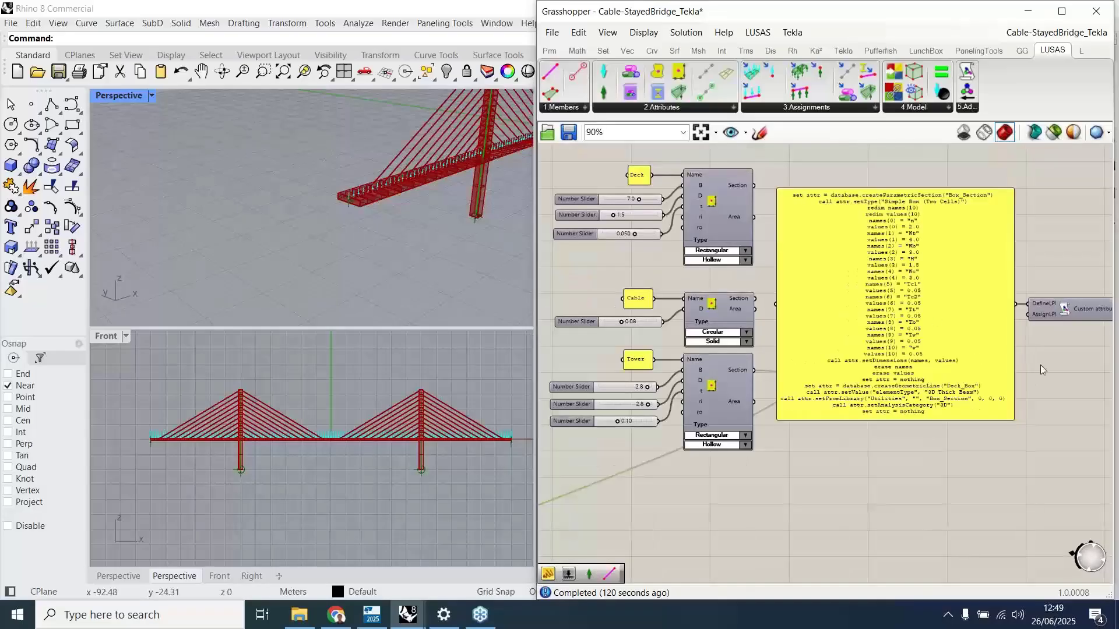
right_drag(1031, 364, 1009, 369)
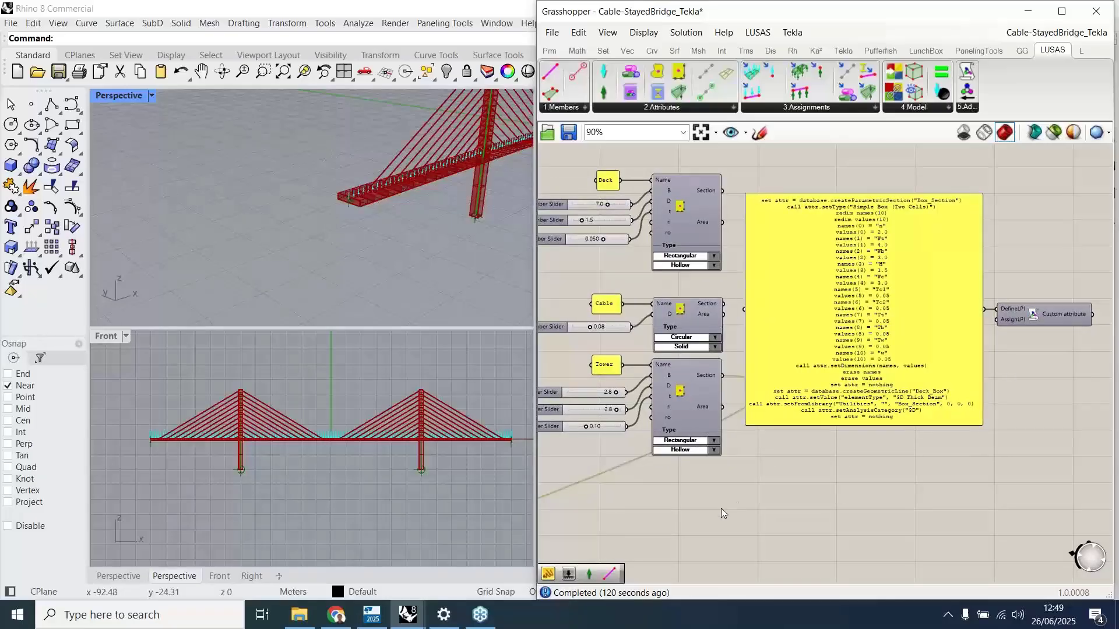
- Examine the line members, the gravity analysis setup, and the support and load assignments in the definition
right_drag(721, 508, 929, 374)
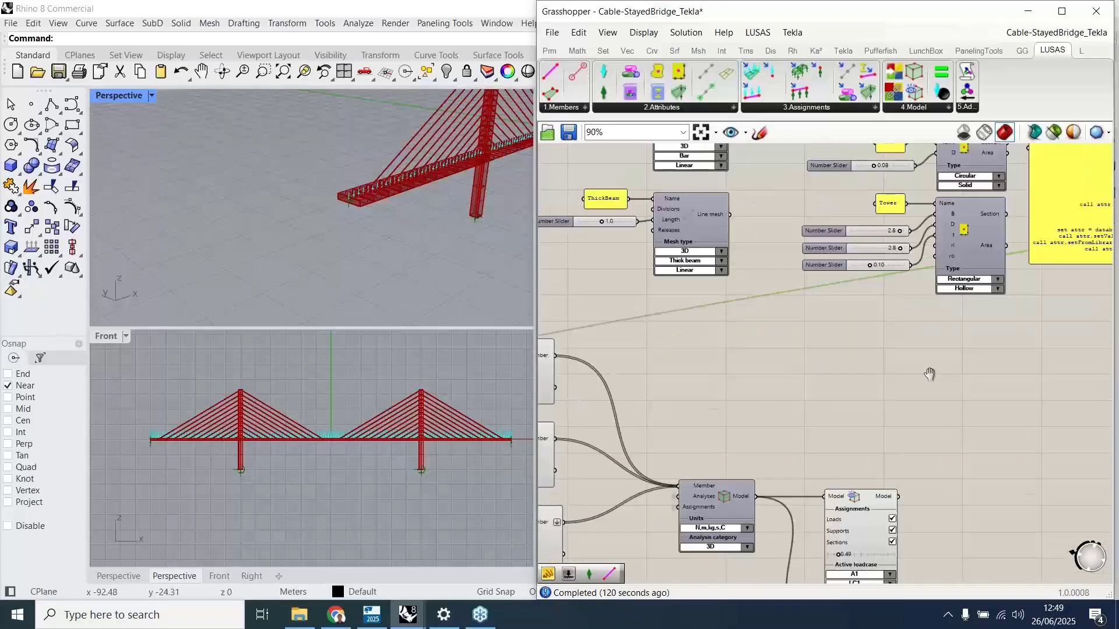
right_drag(589, 432, 897, 264)
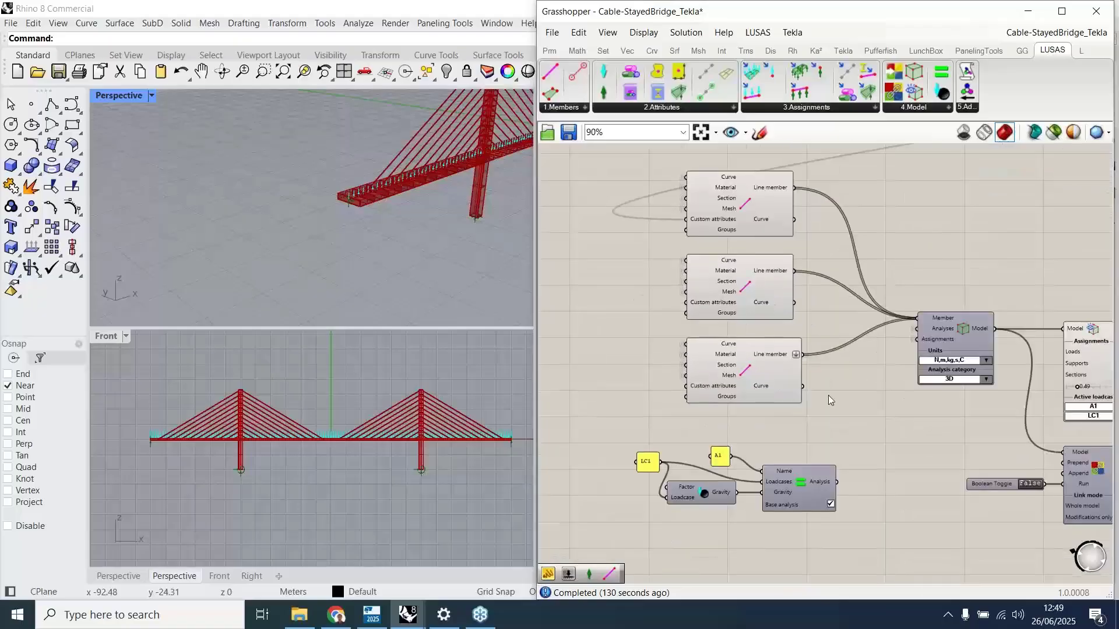
right_drag(834, 418, 837, 374)
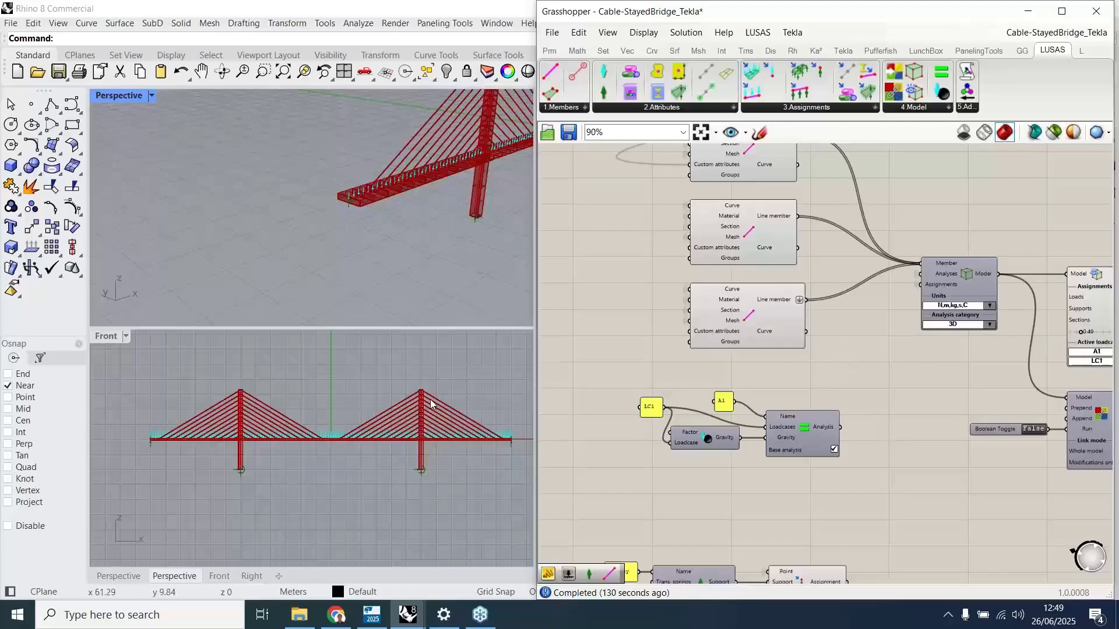
right_drag(895, 434, 918, 262)
scroll(884, 384, down, 1)
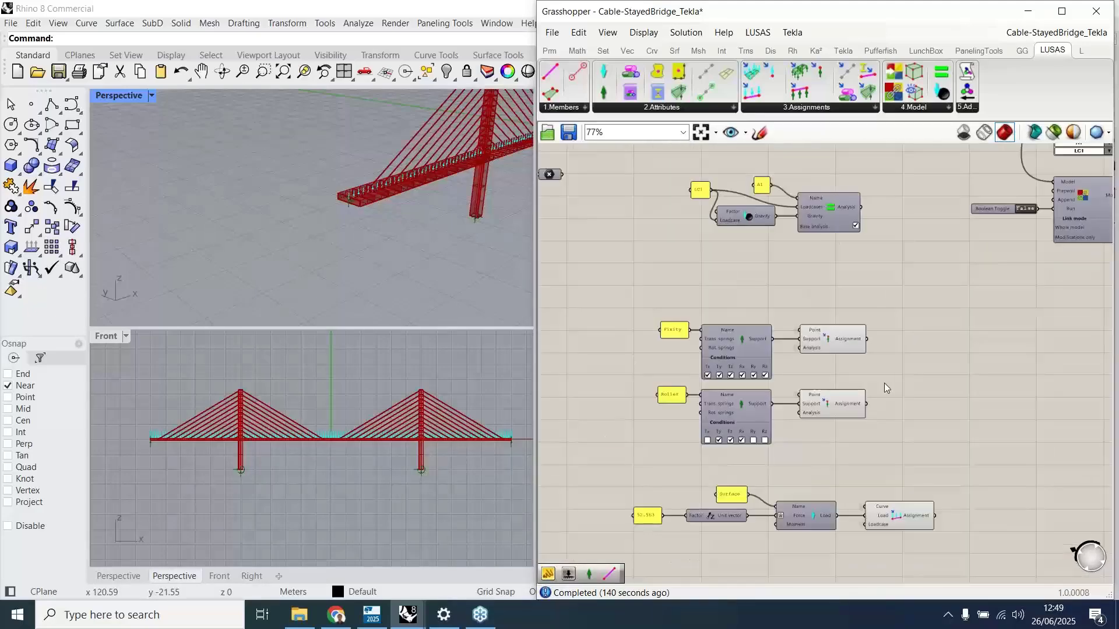
- Switch the live link's Boolean toggle to True and choose to start a new LUSAS instance with a new model
right_drag(891, 366, 802, 490)
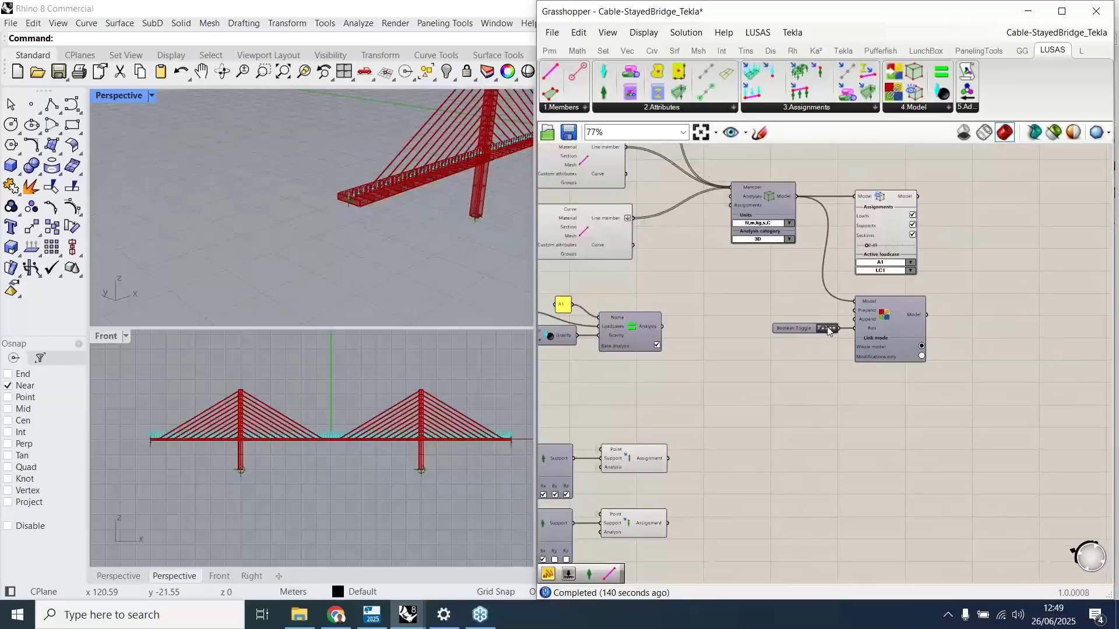
scroll(824, 331, up, 3)
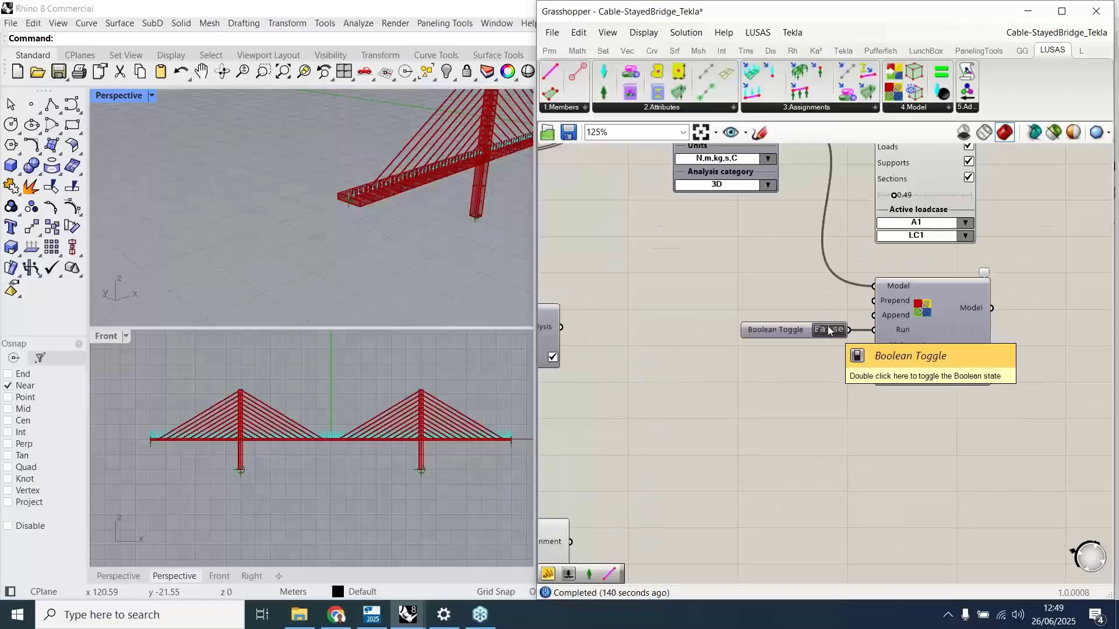
double_click(828, 330)
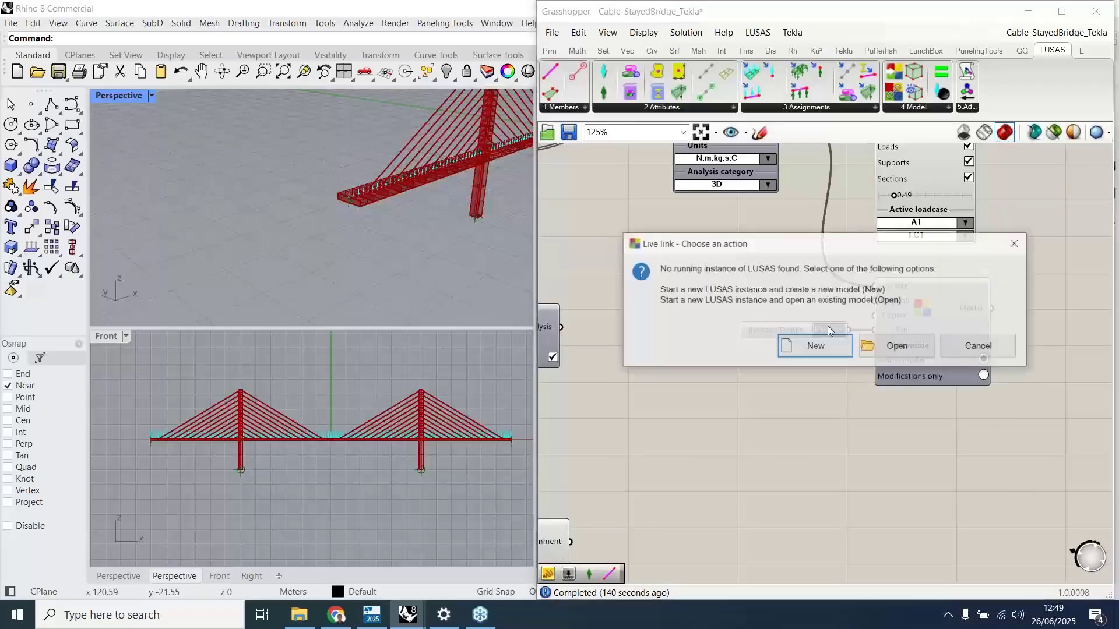
click(807, 347)
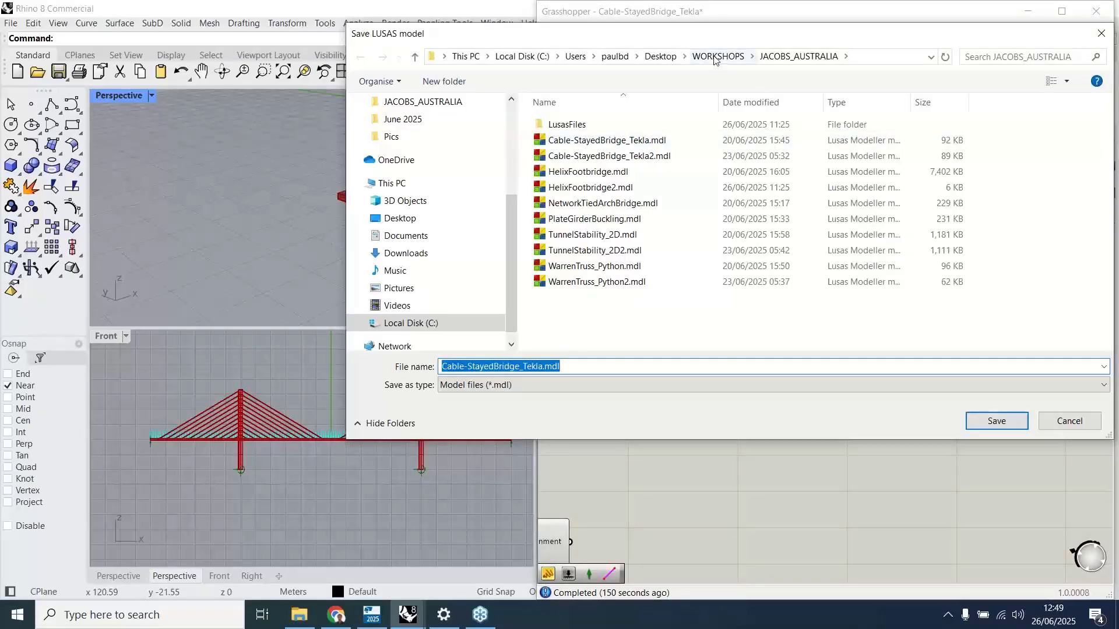
- Save the LUSAS model as Cable-StayedBridge_Tekla2.mdl in the June 2025 folder of GRASSHOPPER WEBINAR on the Desktop
click(718, 56)
scroll(463, 190, up, 3)
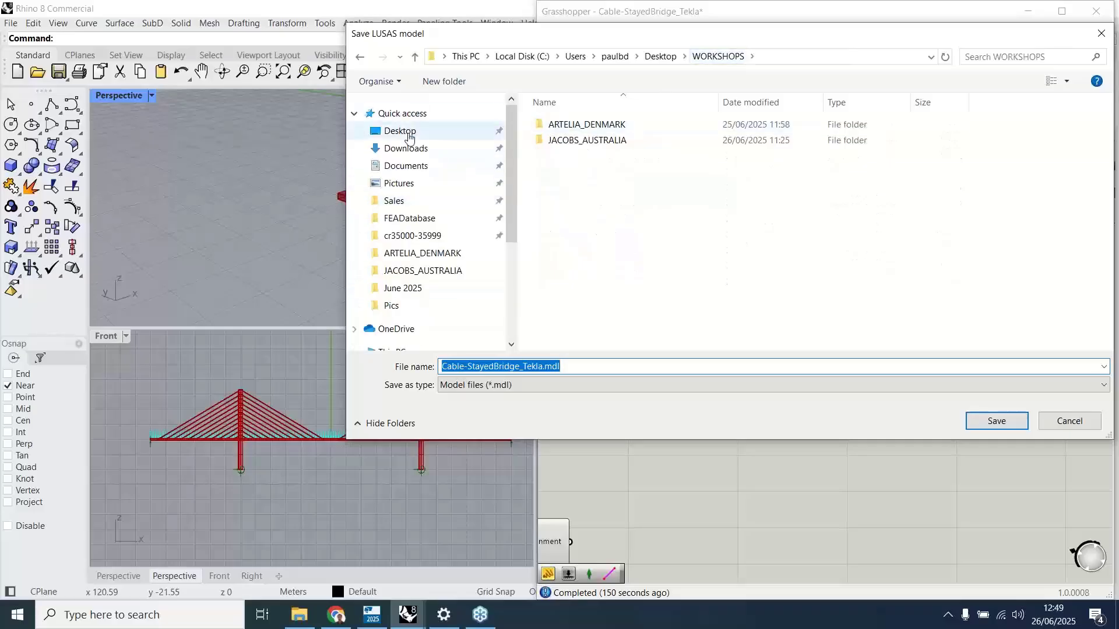
click(449, 132)
double_click(562, 125)
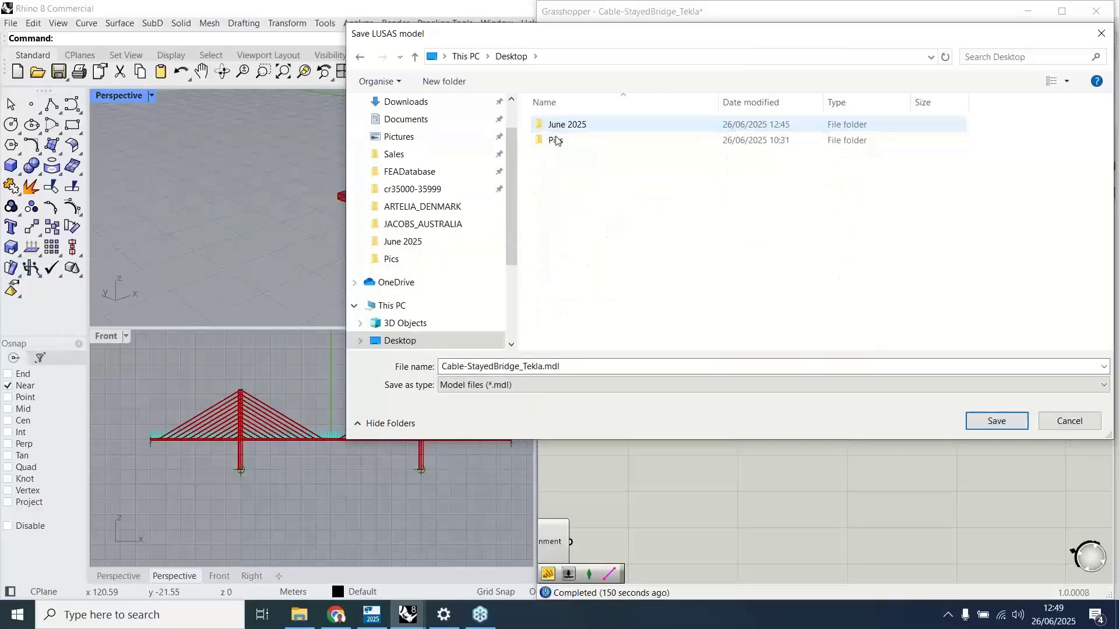
click(562, 129)
double_click(563, 130)
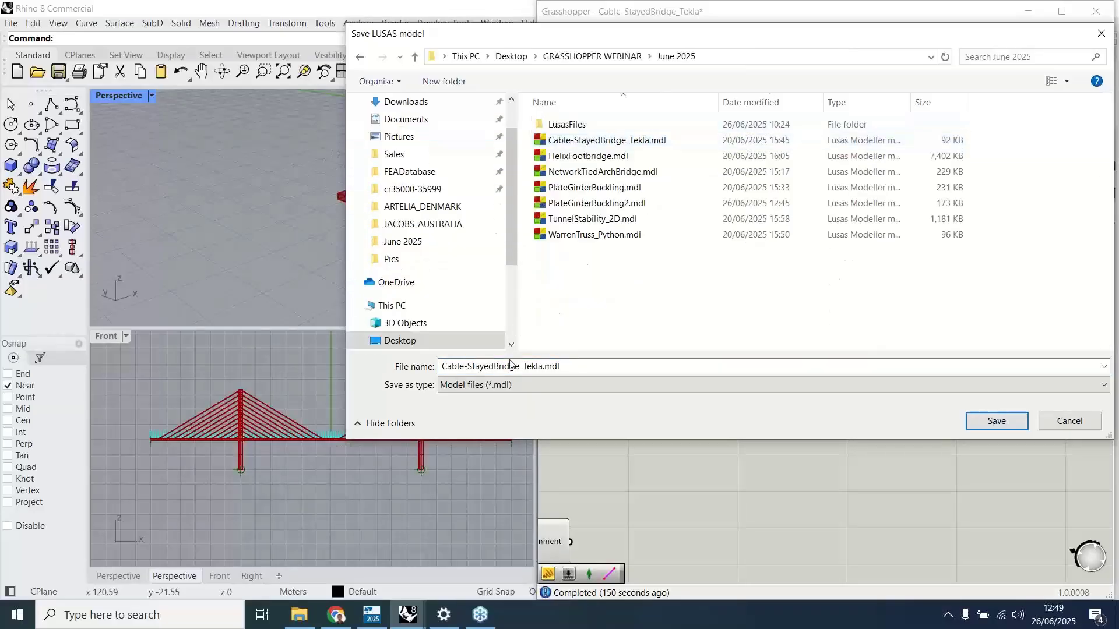
click(542, 366)
text(2)
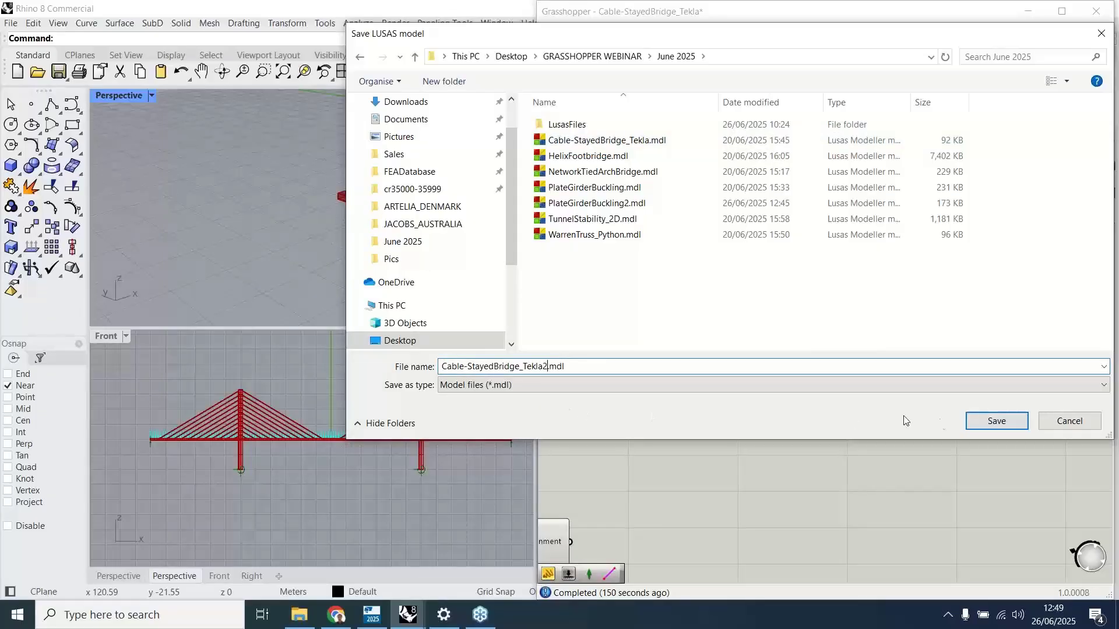
click(984, 422)
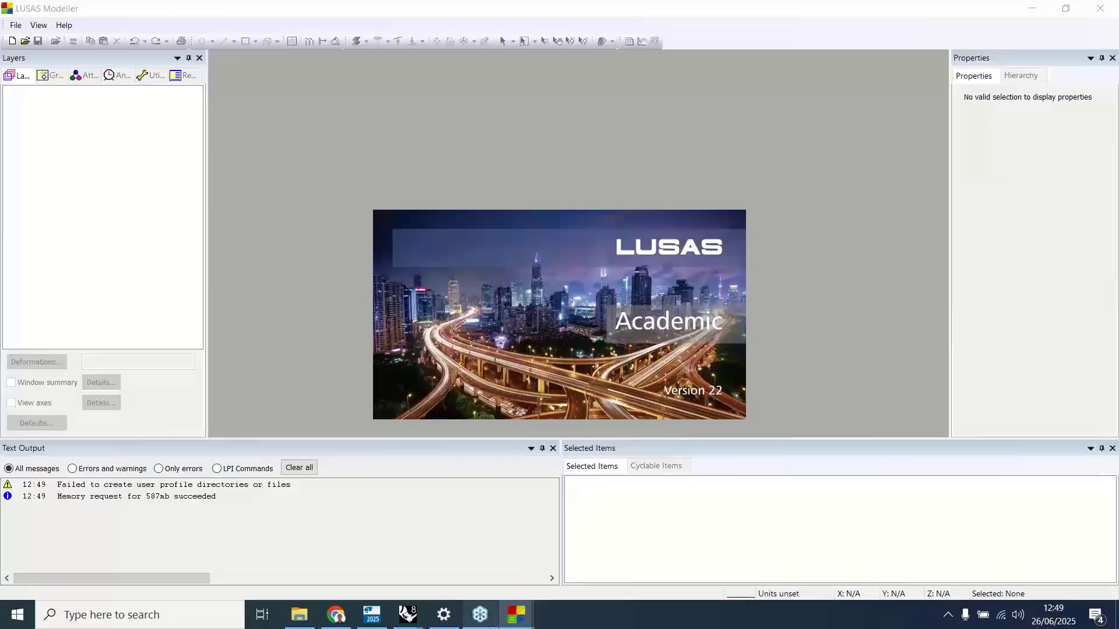
- Start the academic version of LUSAS with the LUSAS Bridge Plus product
click(401, 620)
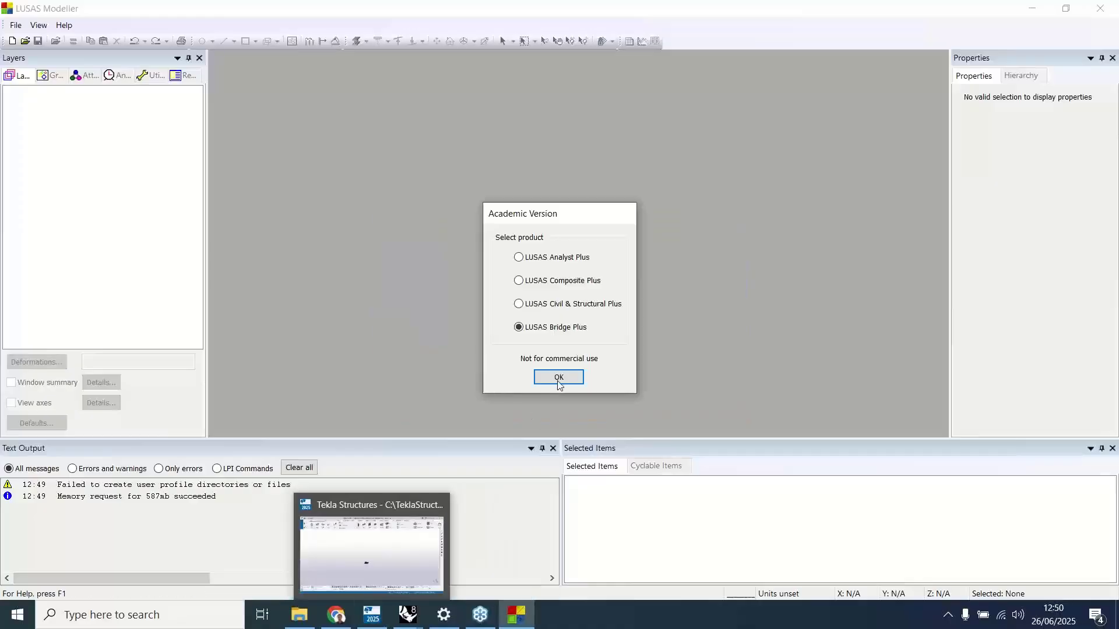
click(559, 378)
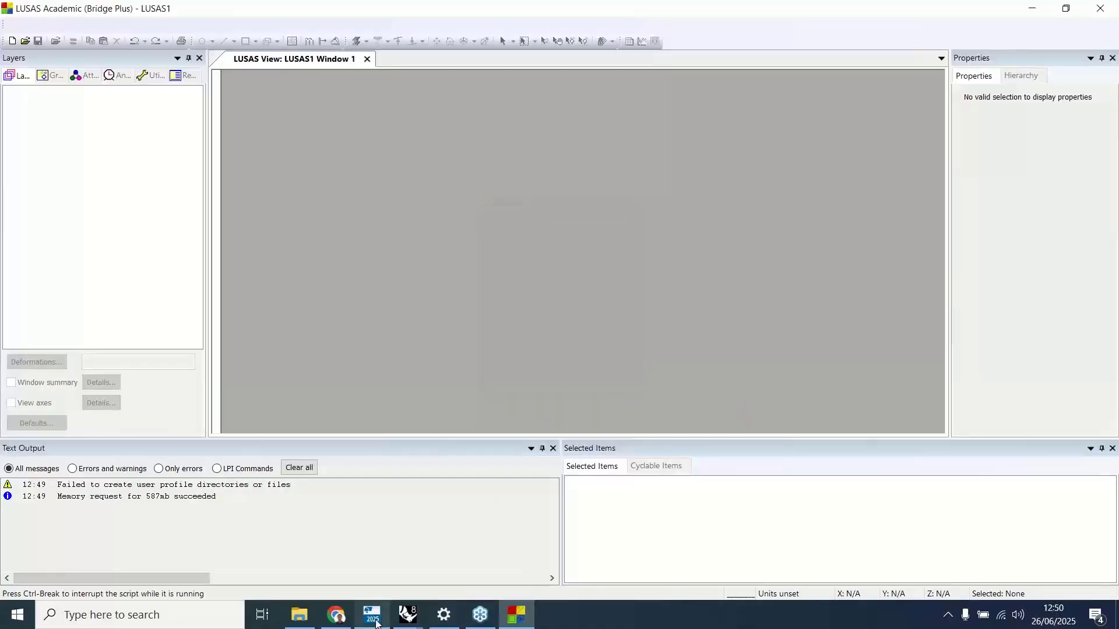
mouse_move(376, 623)
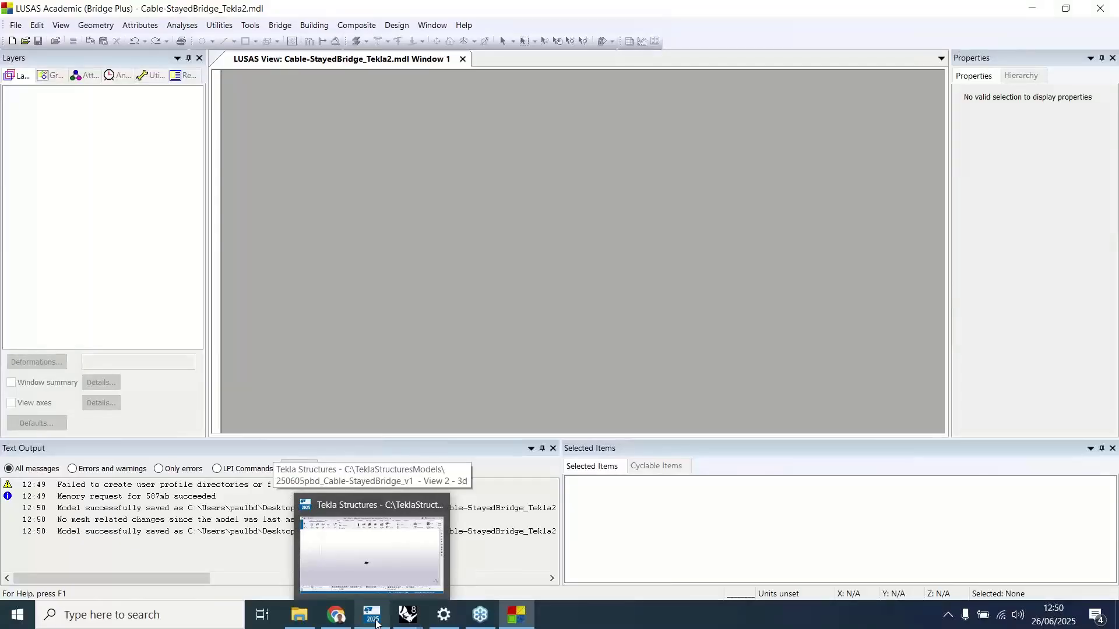
- Switch to Tekla Structures and reopen the recent model 250605pbd_Cable-StayedBridge_v1 in its saved version without saving the current changes
click(376, 622)
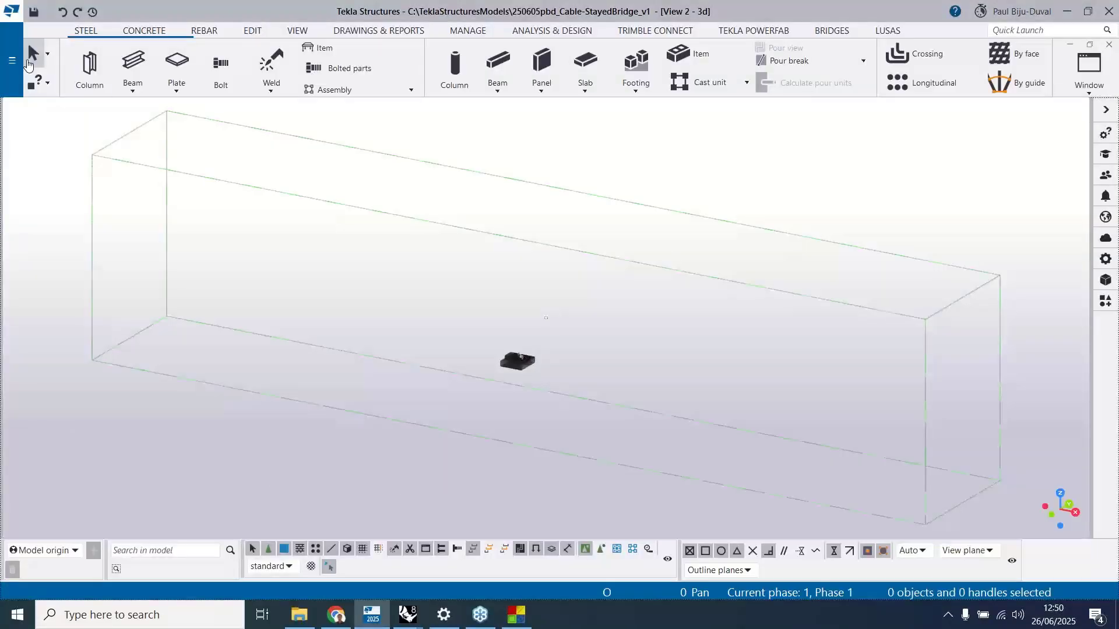
click(13, 60)
click(58, 126)
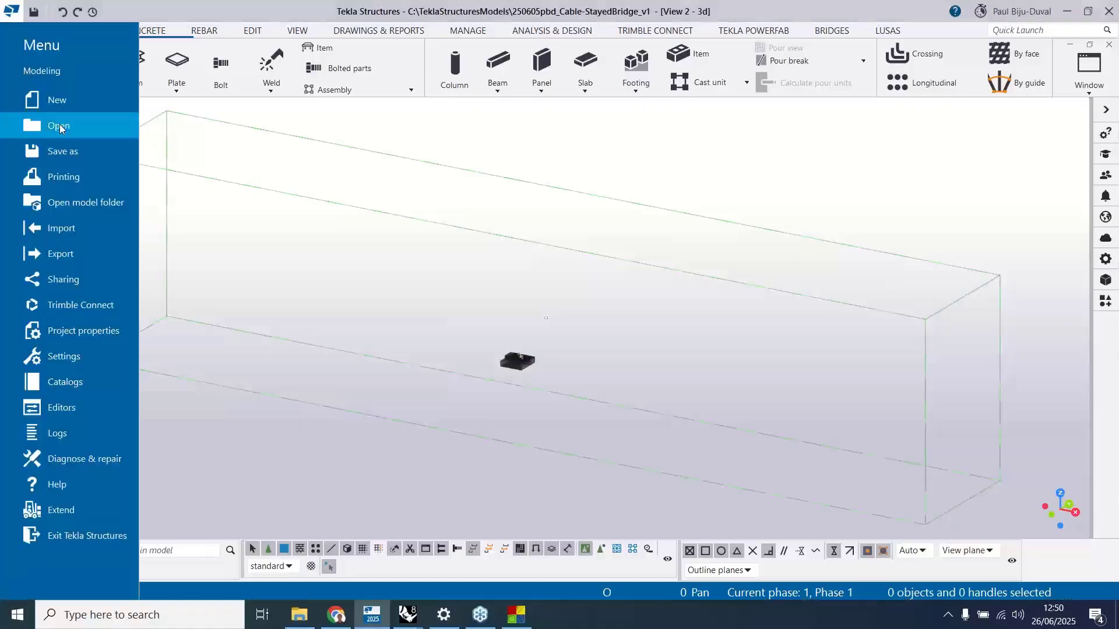
click(175, 73)
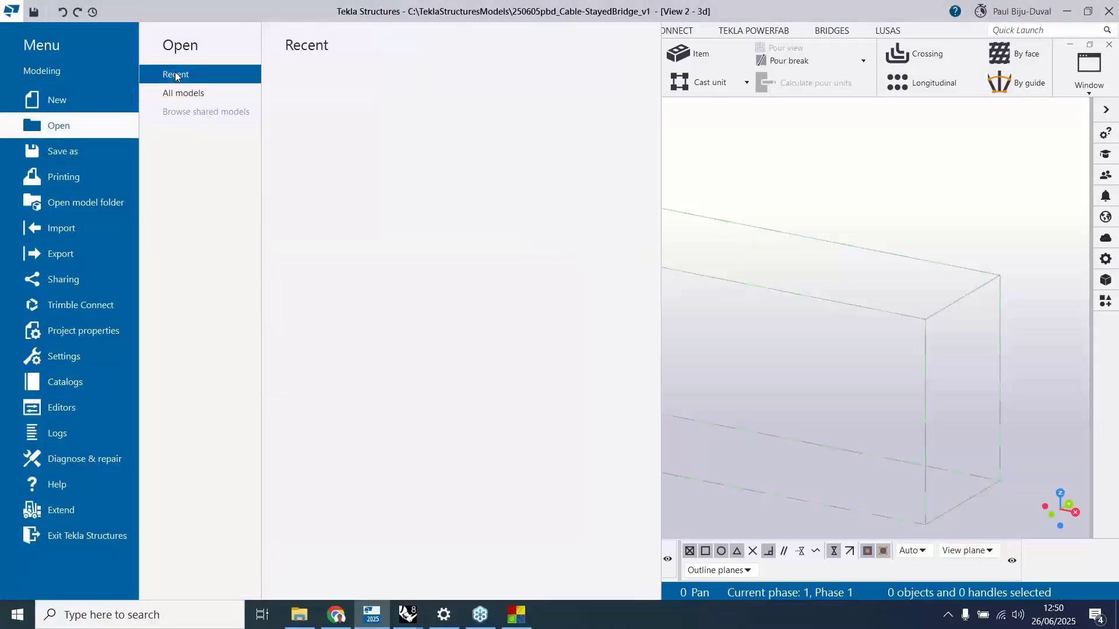
click(317, 78)
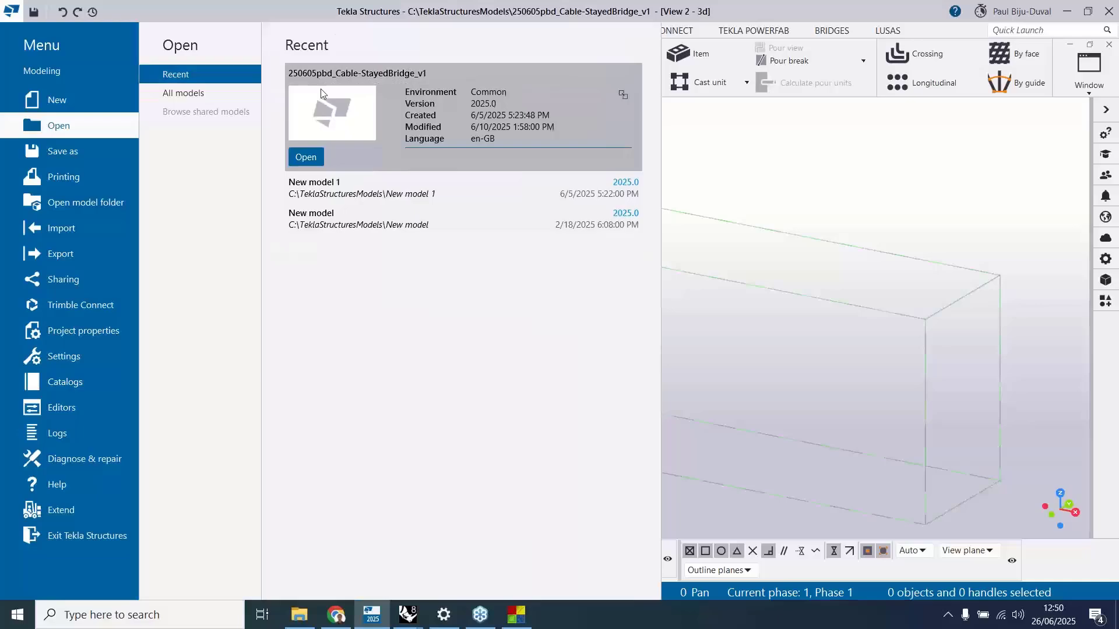
click(305, 158)
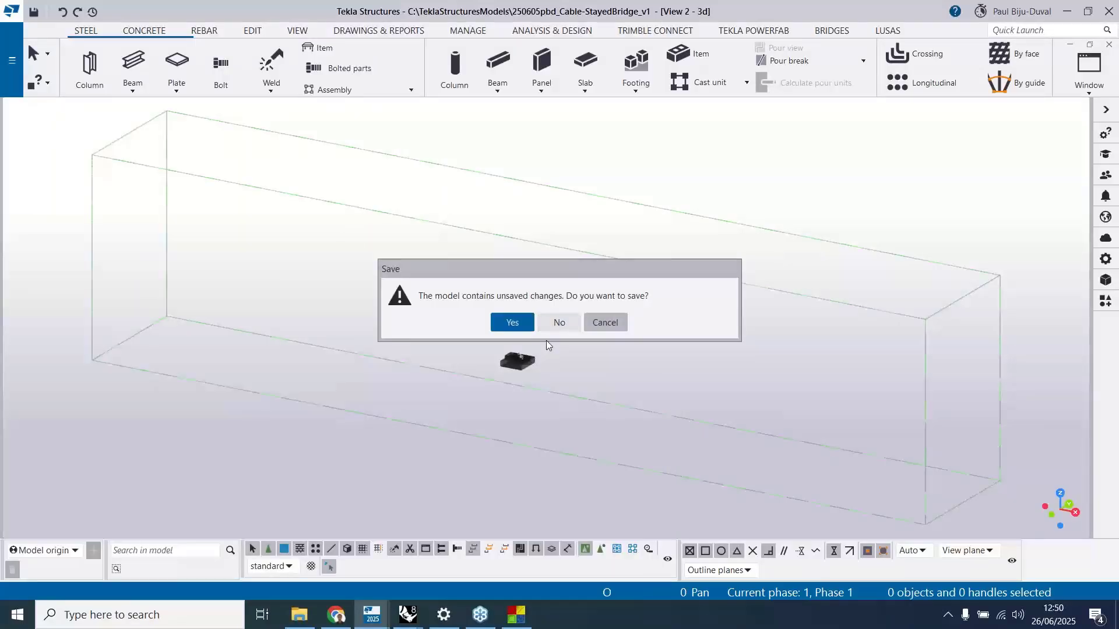
click(556, 322)
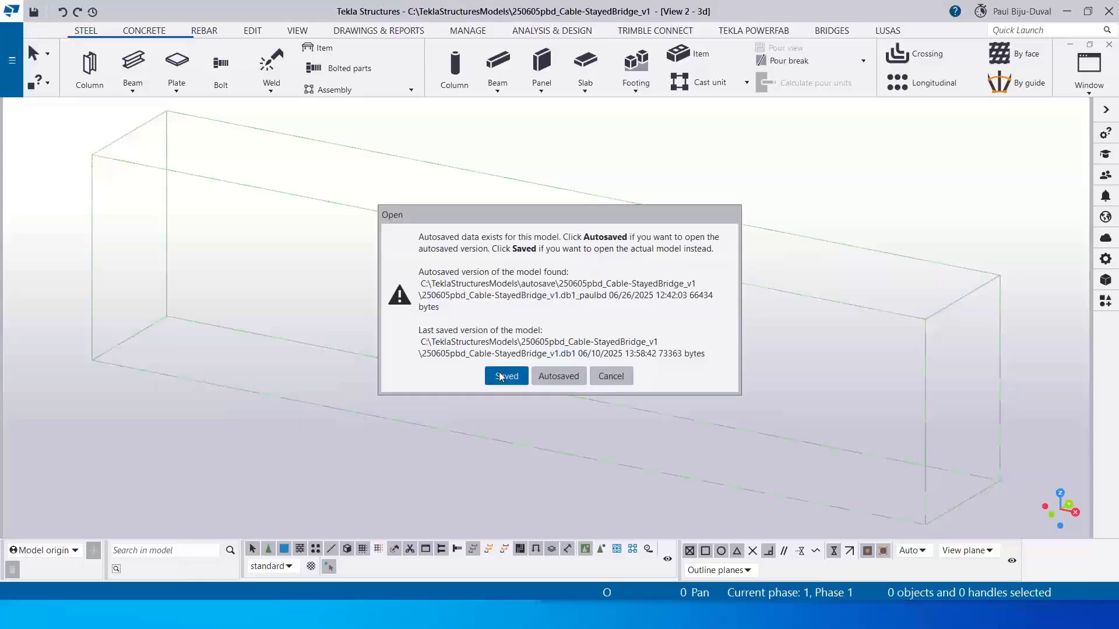
click(500, 376)
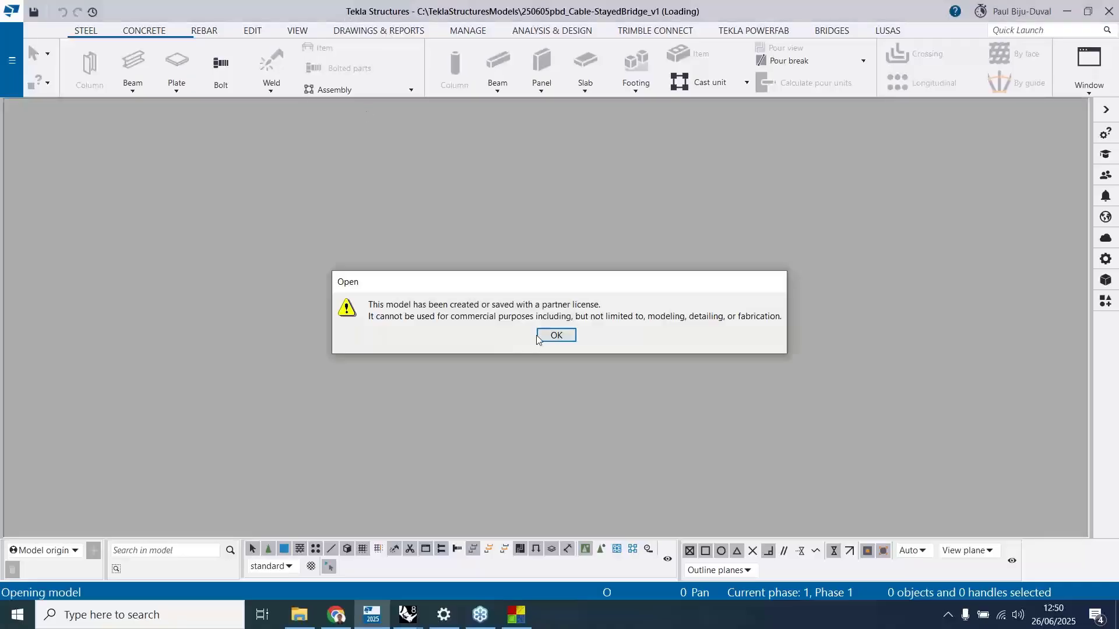
click(554, 335)
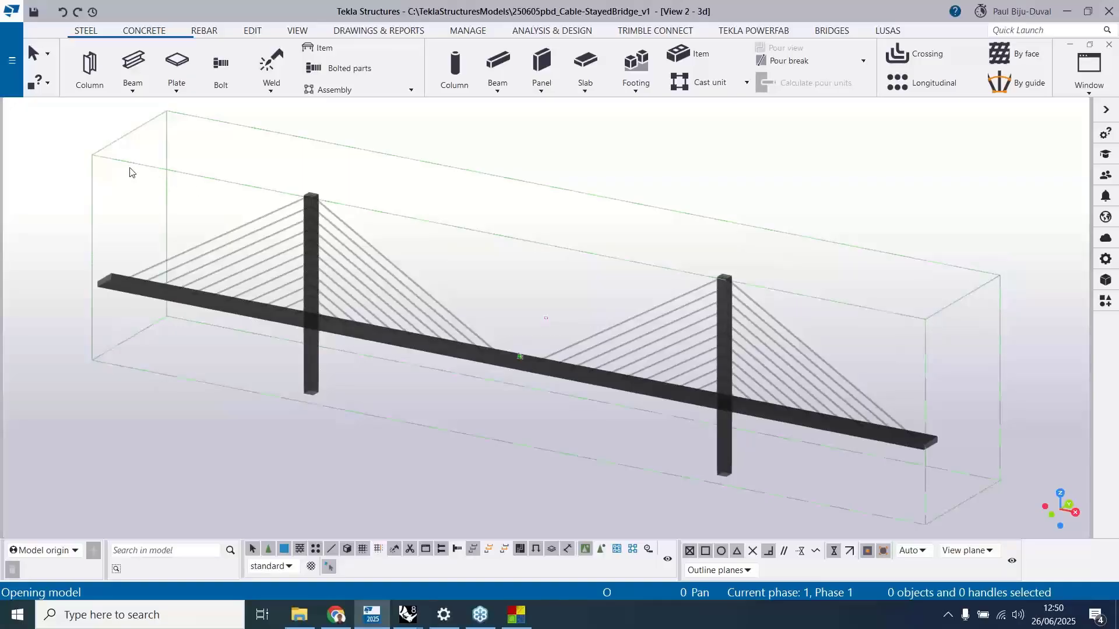
- Delete all towers, deck and cable members of the cable-stayed bridge from the 3D view
drag(92, 156, 1078, 529)
scroll(1077, 529, down, 2)
key(Delete)
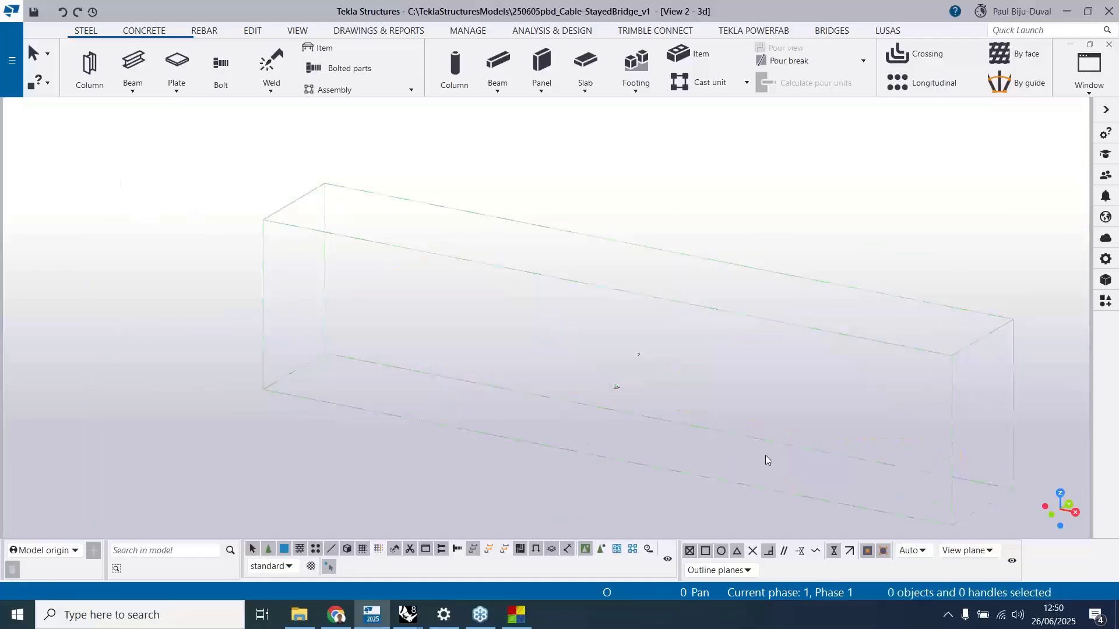
- Arrange the Tekla Structures window side by side with Grasshopper, moving the Rhino window out of the way
click(1087, 11)
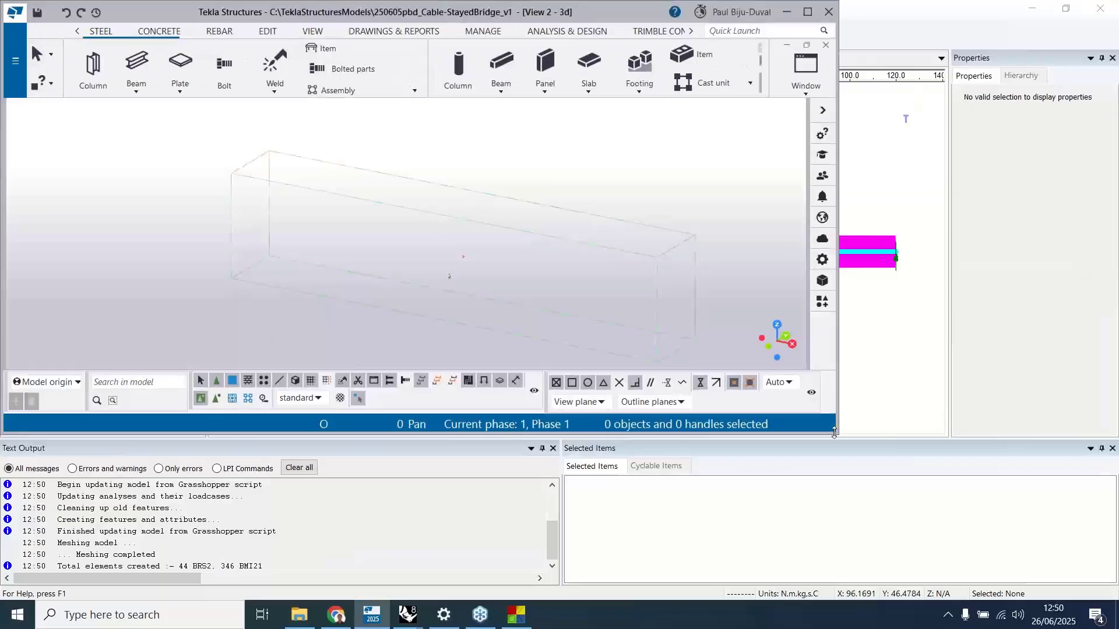
drag(836, 433, 417, 599)
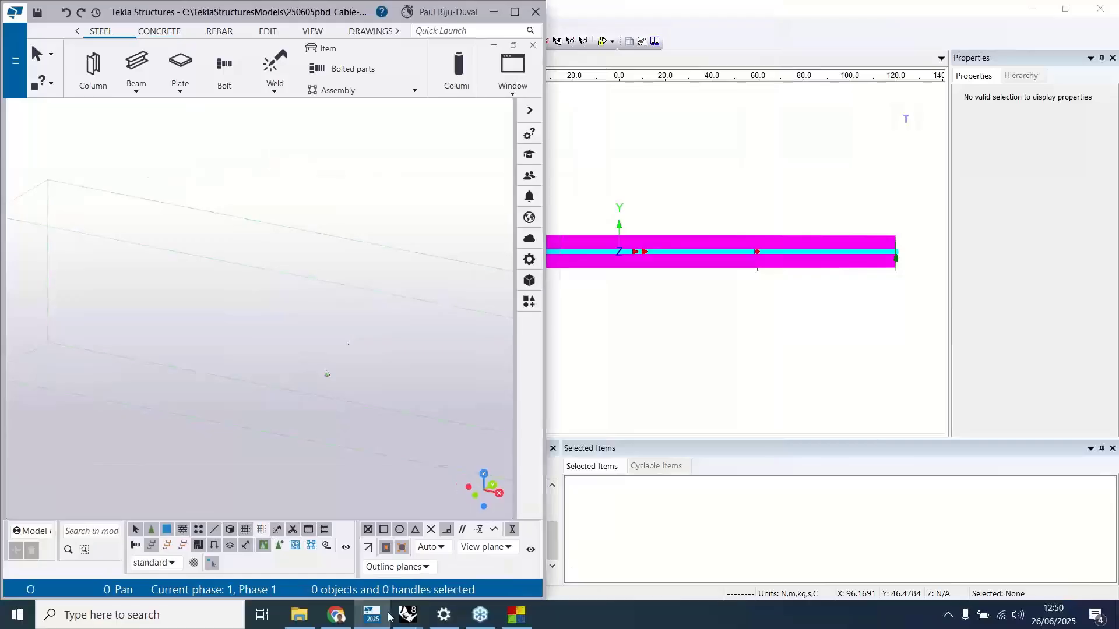
mouse_move(407, 611)
click(363, 571)
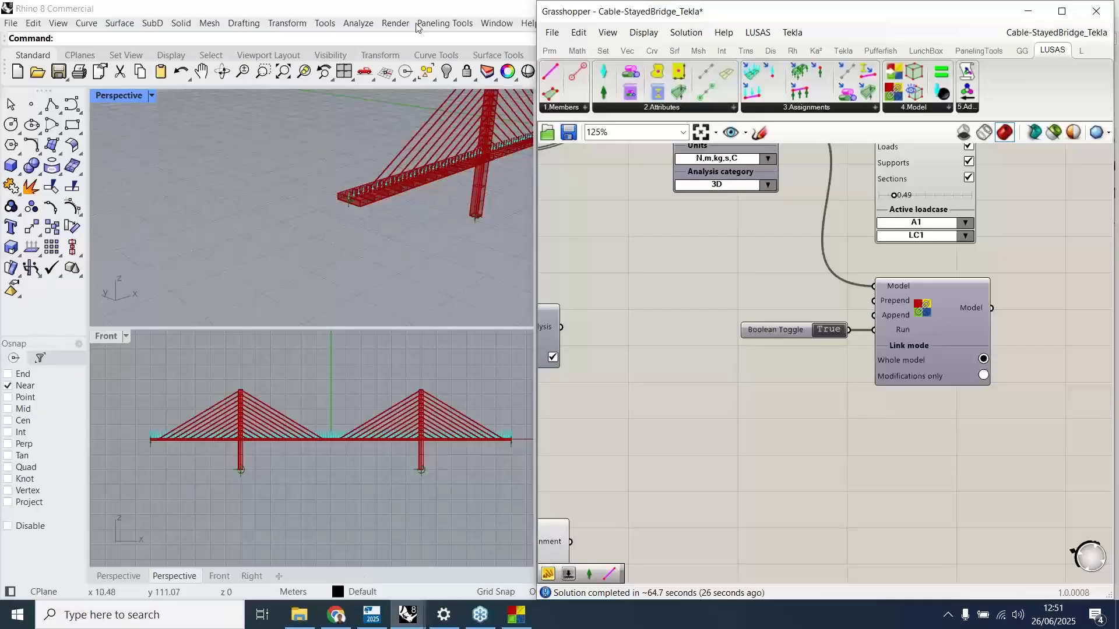
drag(443, 8, 806, 14)
- Examine the Tekla Column and Beam components in the definition and display the Tekla component set in Grasshopper
scroll(912, 263, down, 1)
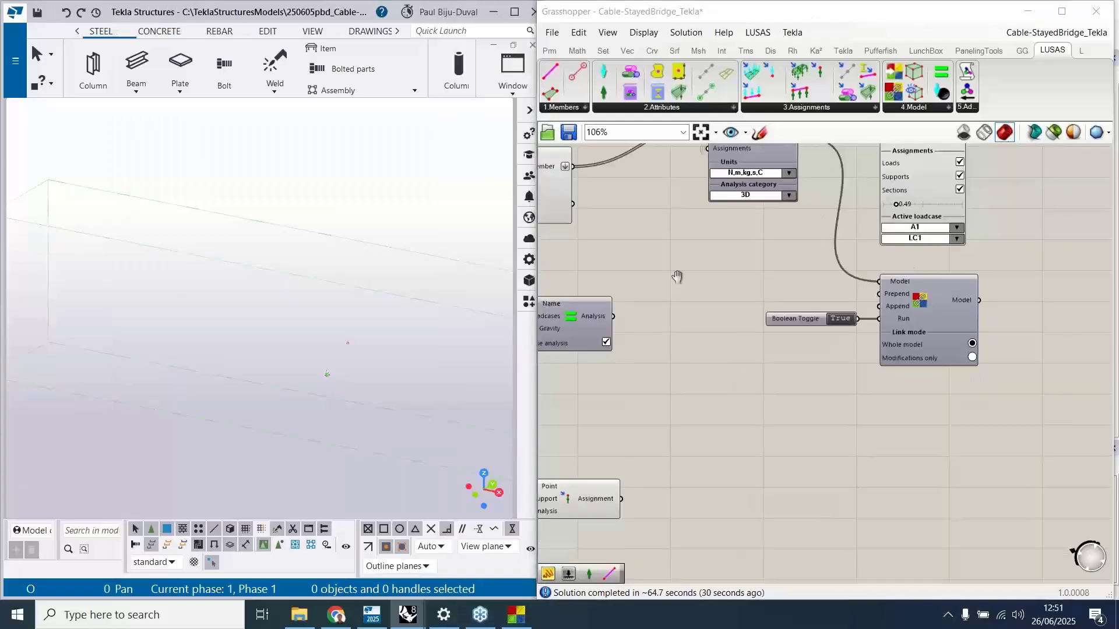
right_drag(676, 277, 856, 200)
right_drag(669, 346, 837, 261)
scroll(837, 261, down, 3)
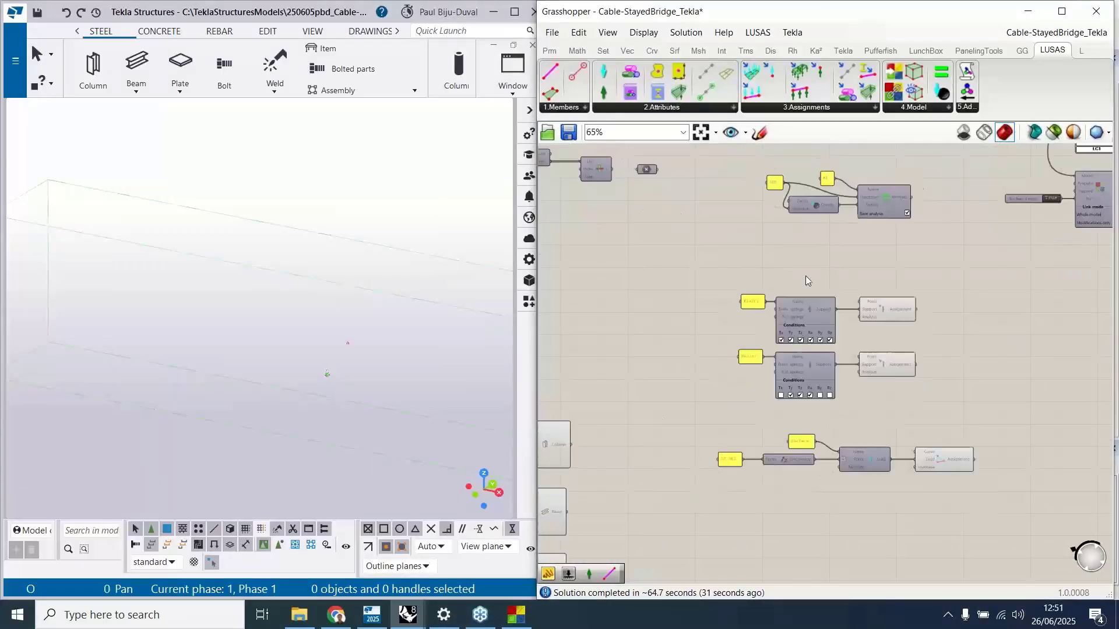
scroll(807, 277, down, 4)
right_drag(769, 330, 852, 287)
scroll(745, 339, up, 6)
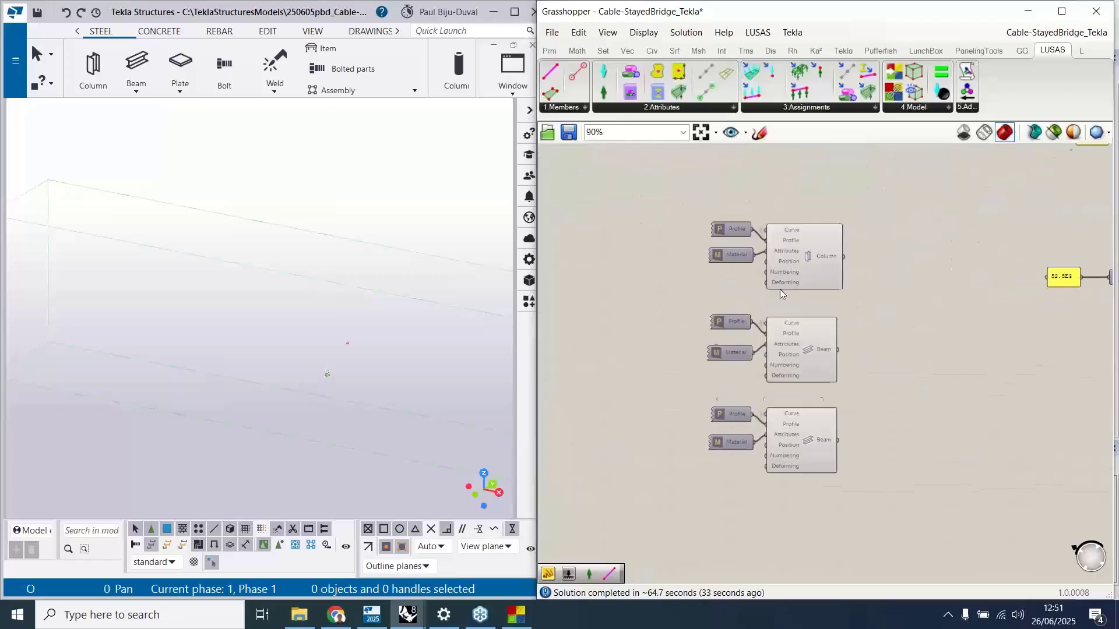
scroll(780, 257, up, 4)
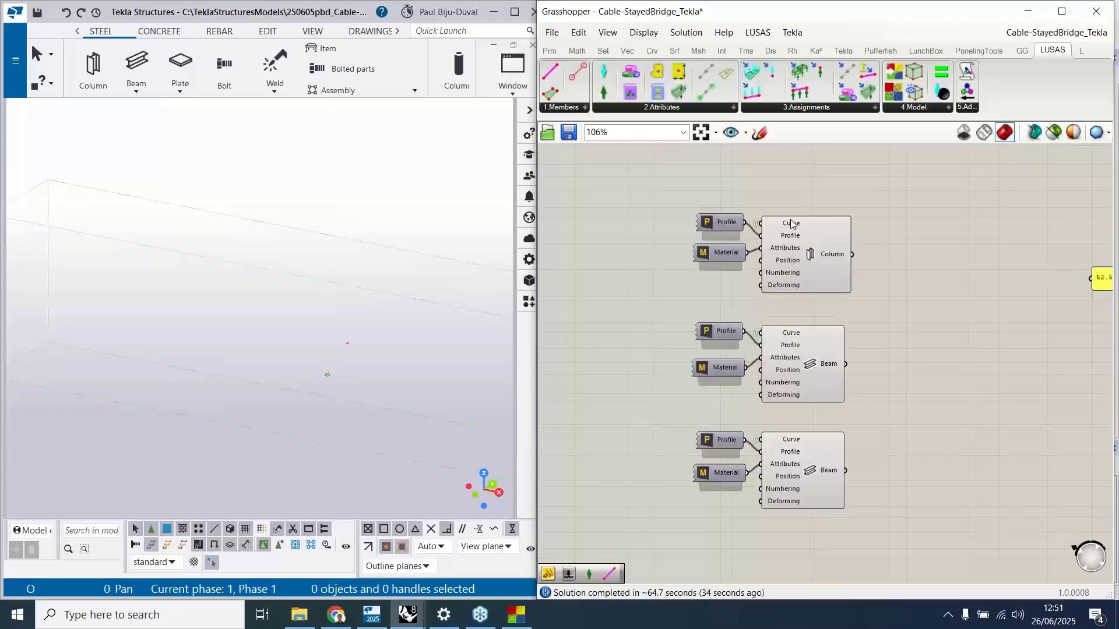
click(846, 51)
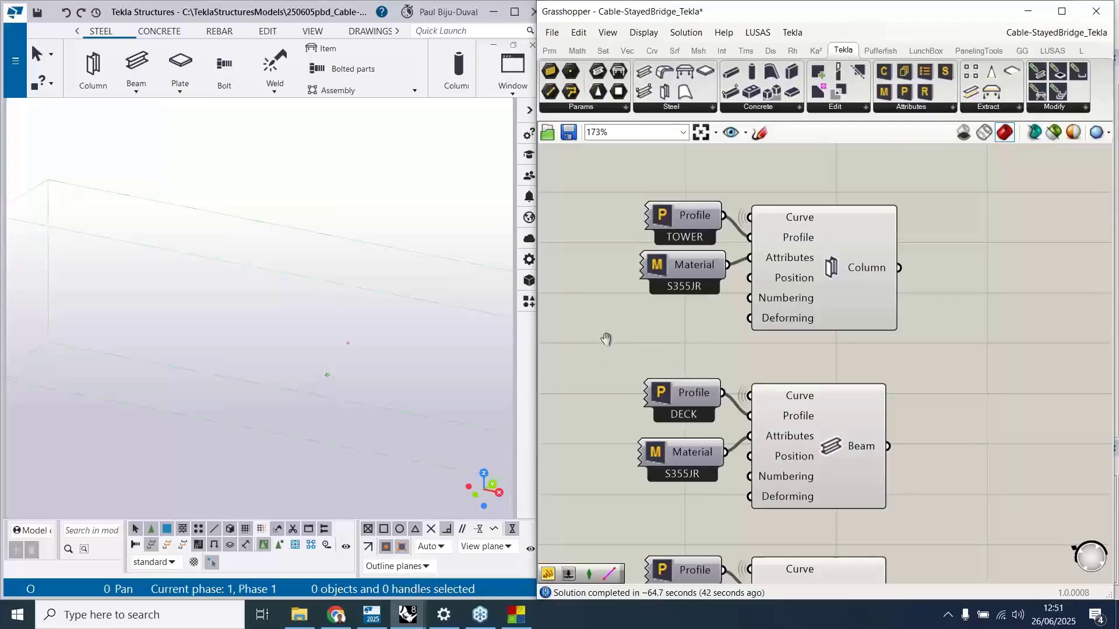
- Reconnect the TOWER profile to the Column component's Profile input to generate the bridge towers in Tekla Structures
right_drag(606, 339, 629, 280)
right_drag(617, 474, 610, 433)
right_drag(647, 241, 646, 357)
drag(780, 250, 759, 232)
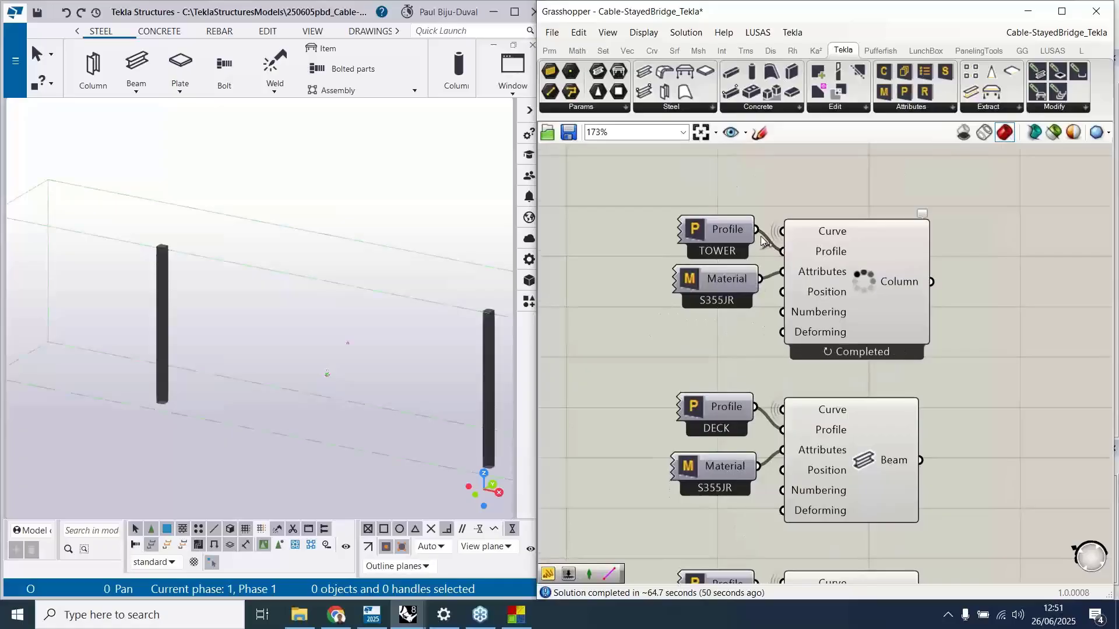
- Reconnect the DECK and CABLE profiles to the Profile inputs of their Beam components to generate the deck and stay cables
right_drag(652, 382, 652, 317)
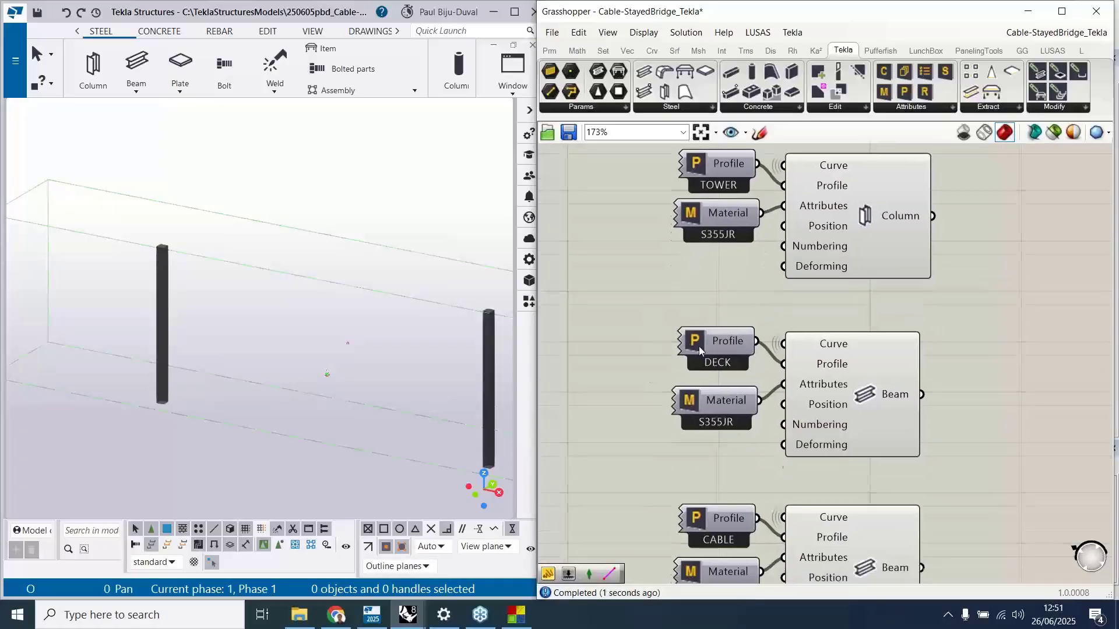
drag(762, 348, 761, 347)
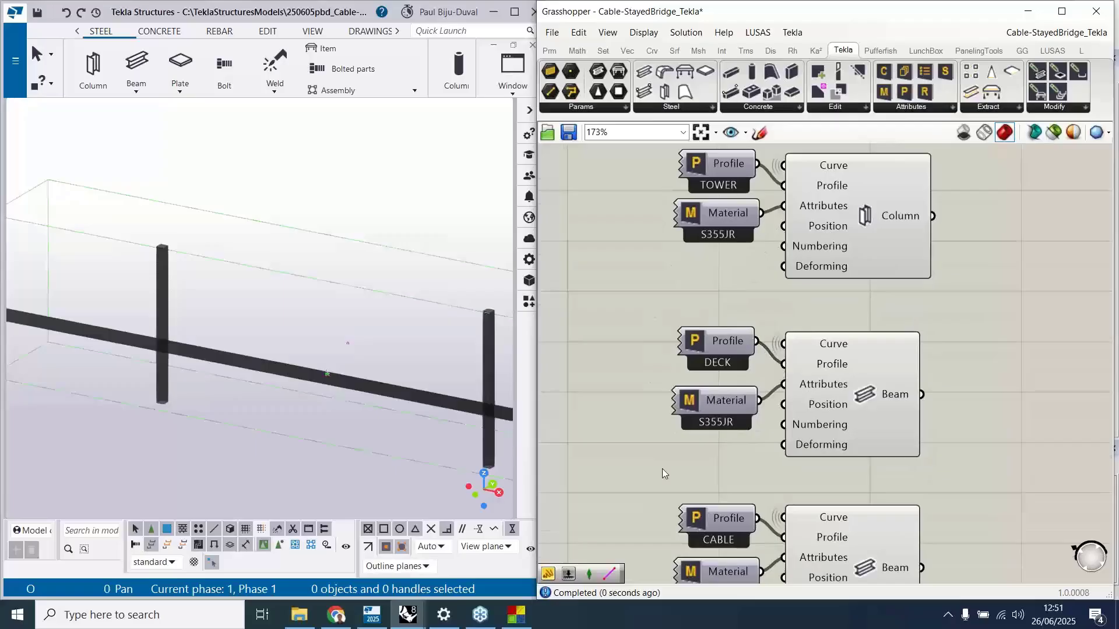
right_drag(651, 471, 642, 304)
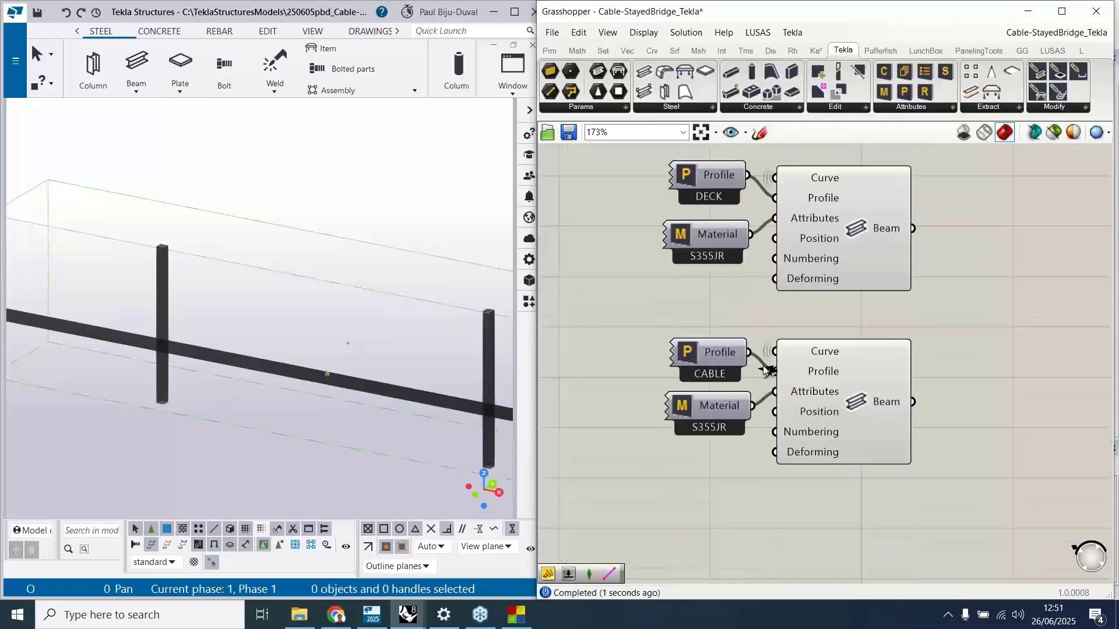
drag(755, 361, 775, 371)
scroll(210, 328, down, 3)
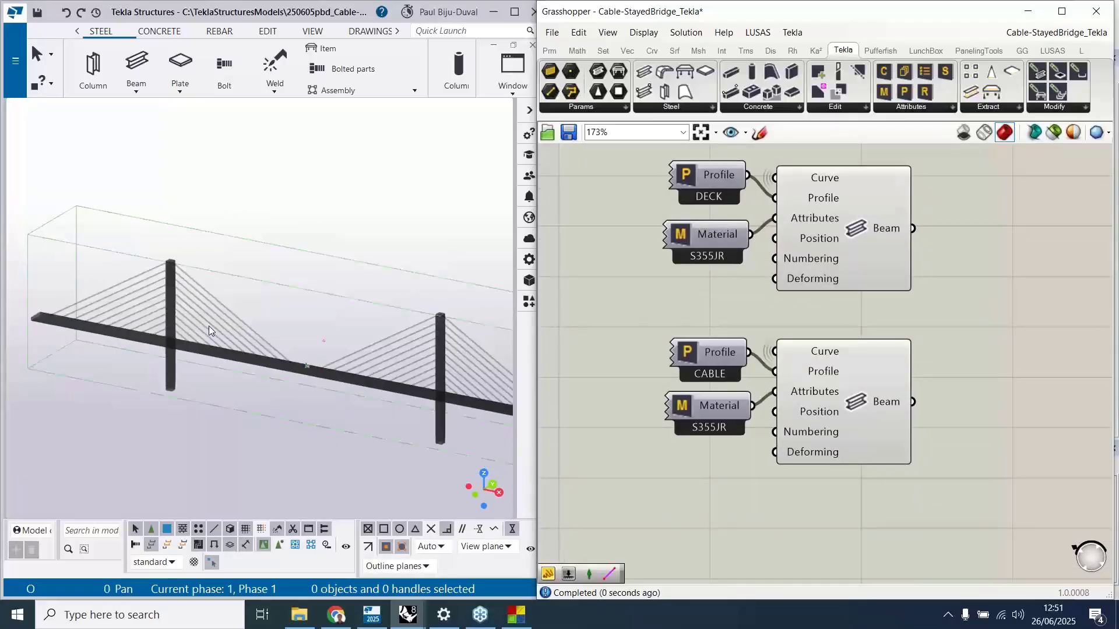
scroll(232, 331, down, 1)
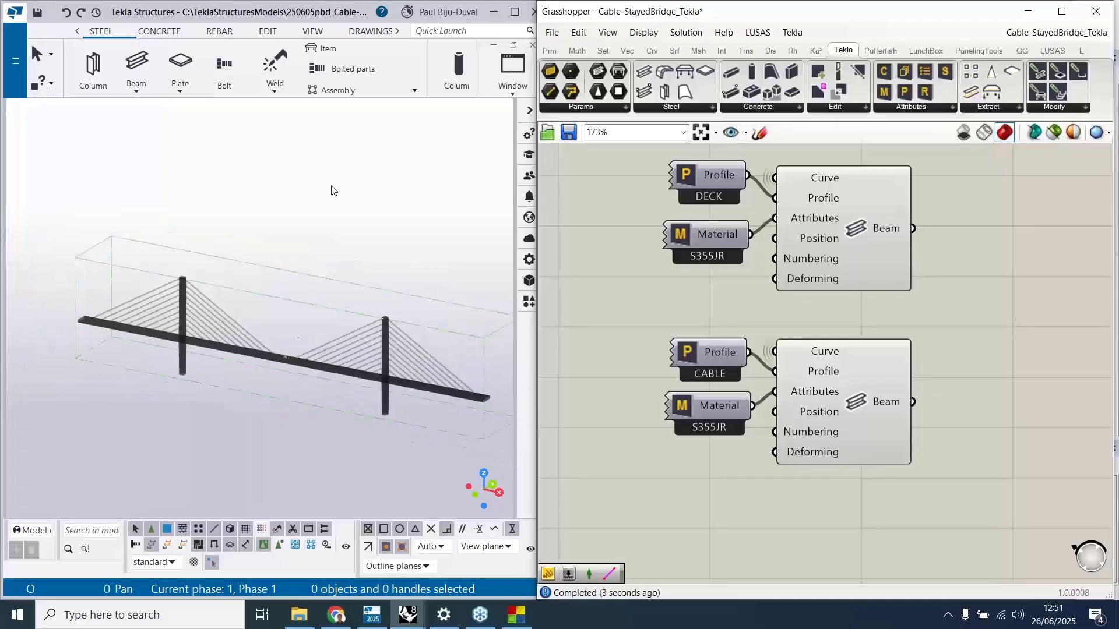
- Maximize Tekla Structures and start a general arrangement drawing from the view View_01 (3d)
click(515, 13)
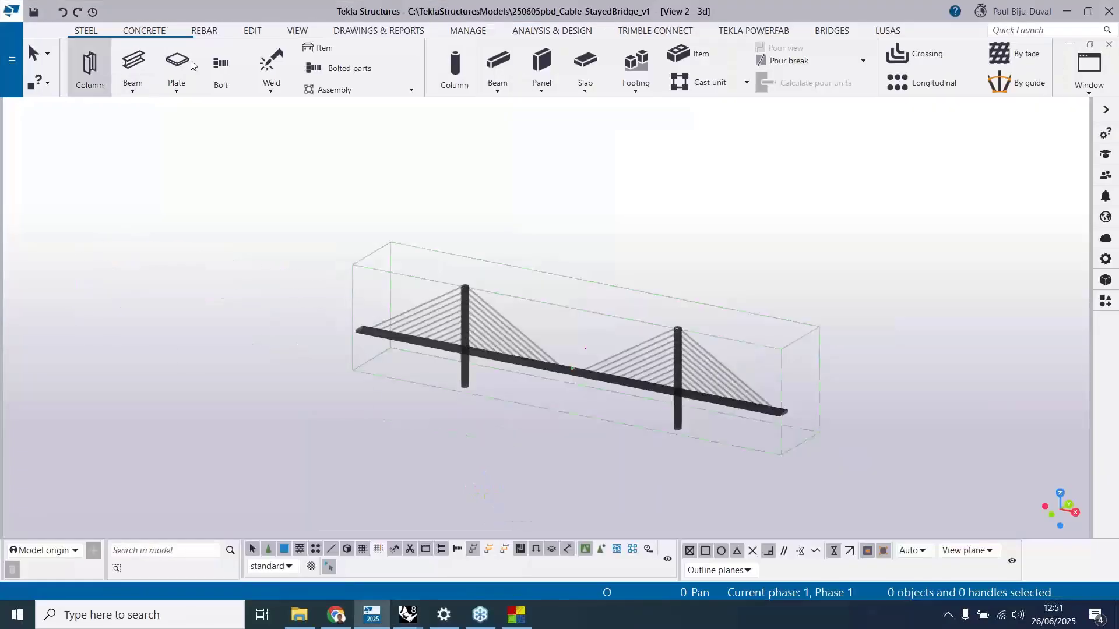
click(368, 32)
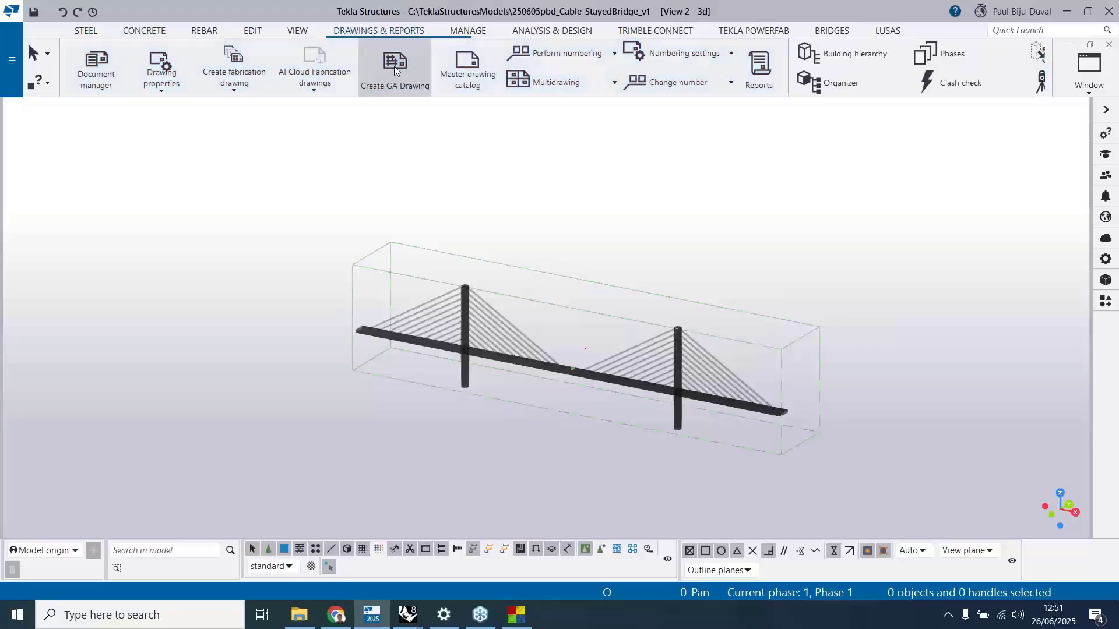
click(394, 65)
click(108, 200)
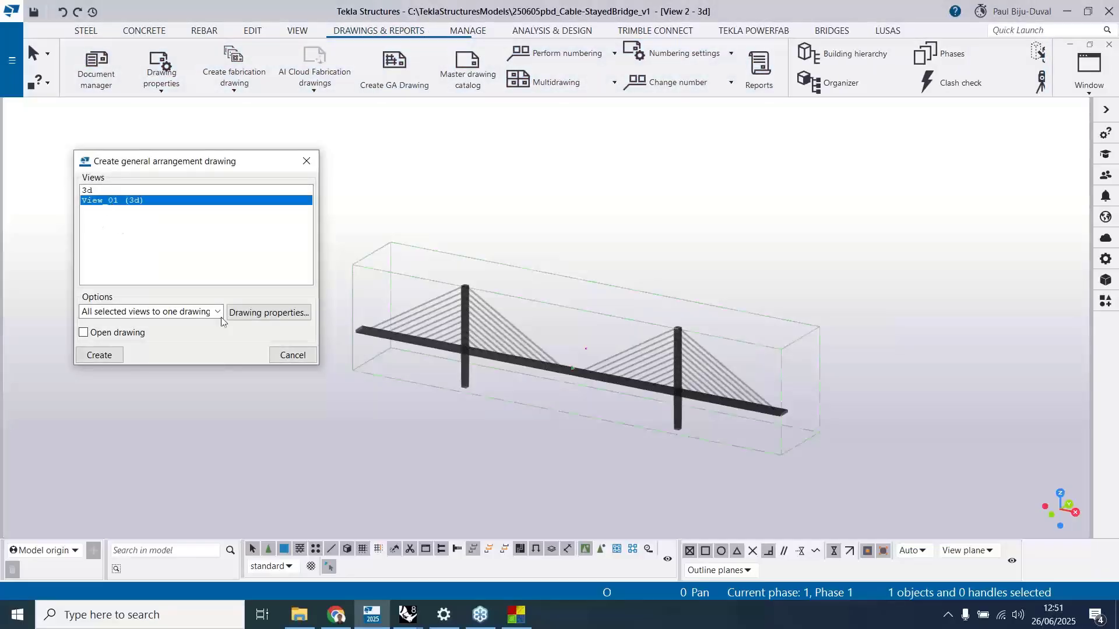
- Set the drawing's view scale to 1/250 and create the general arrangement drawing
click(248, 315)
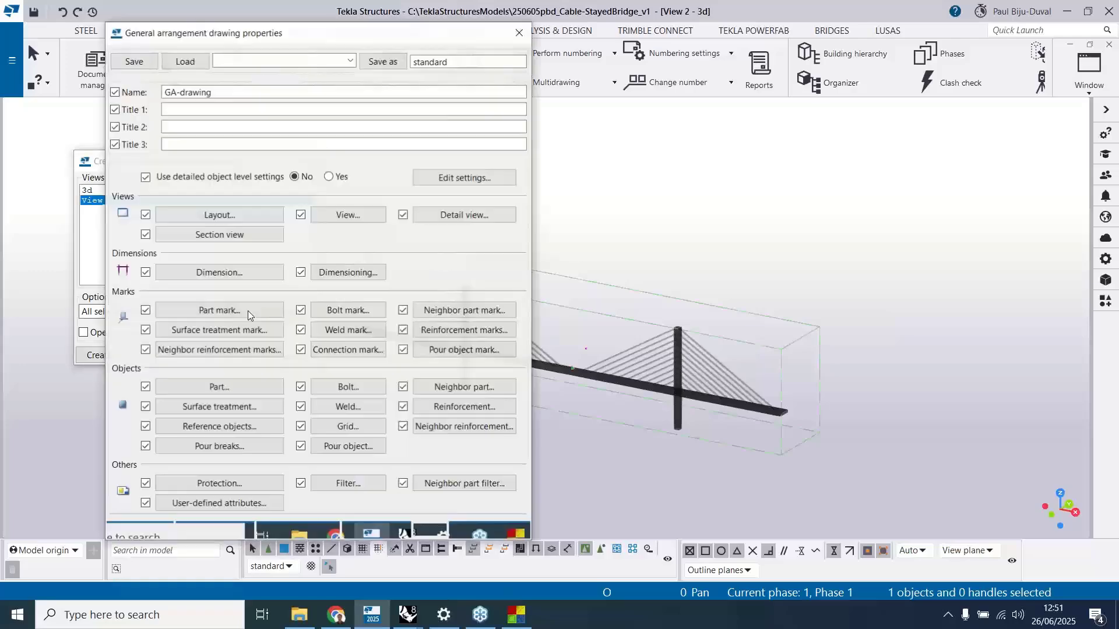
click(325, 220)
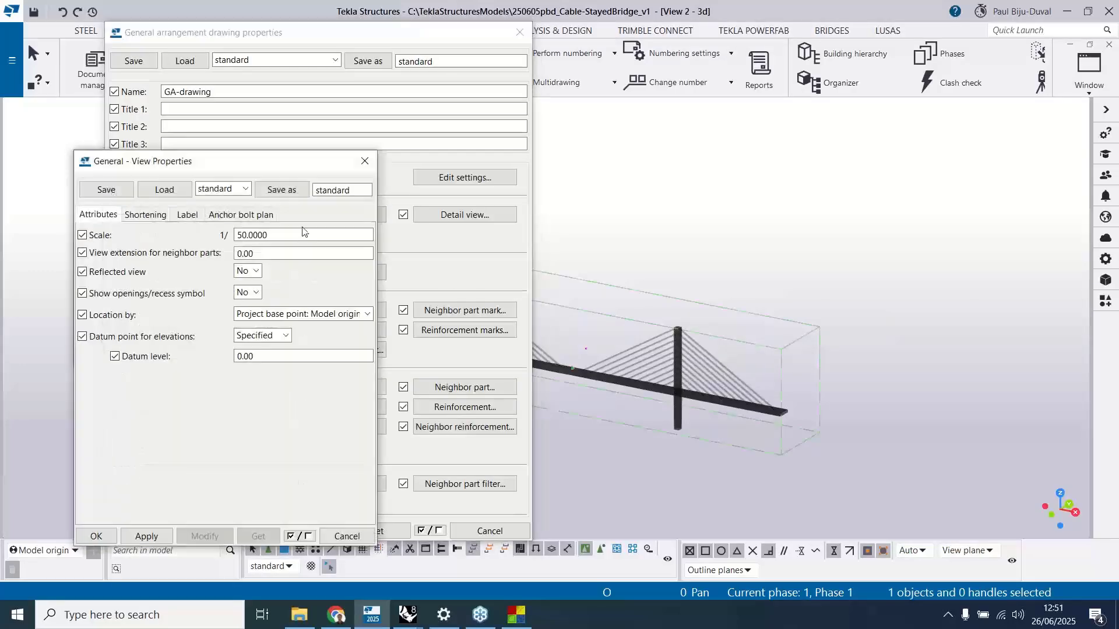
double_click(303, 234)
text(250)
click(112, 535)
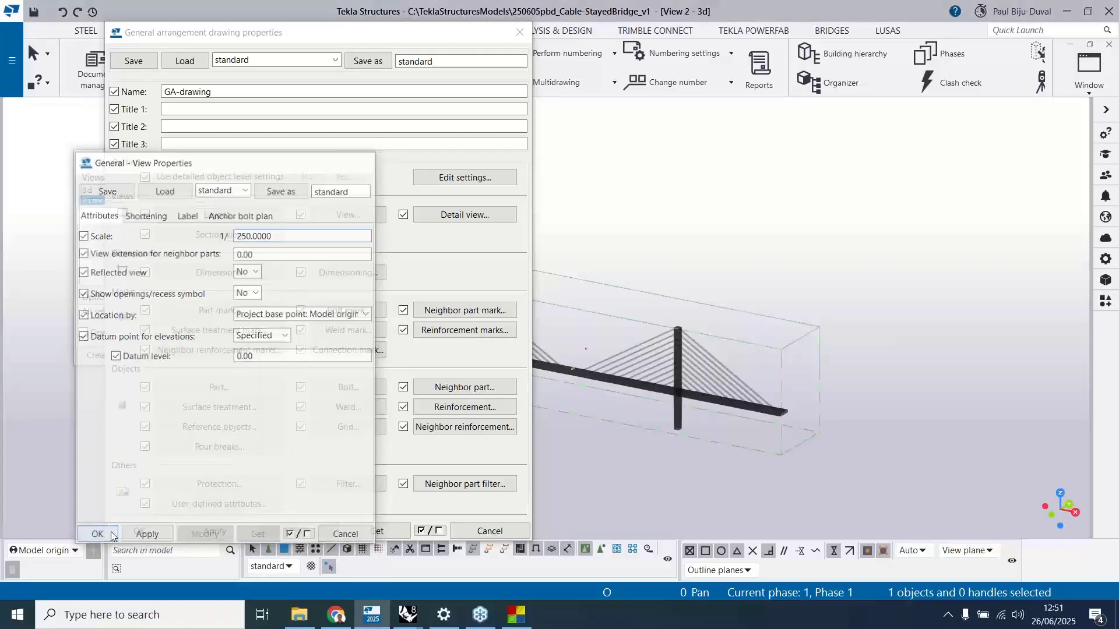
click(141, 532)
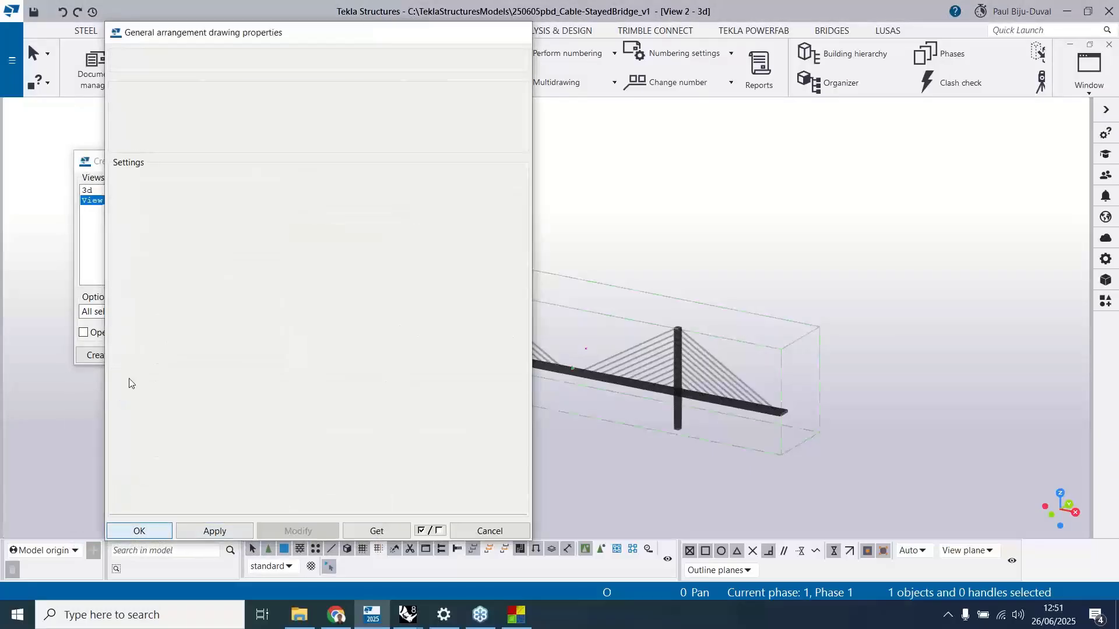
click(94, 355)
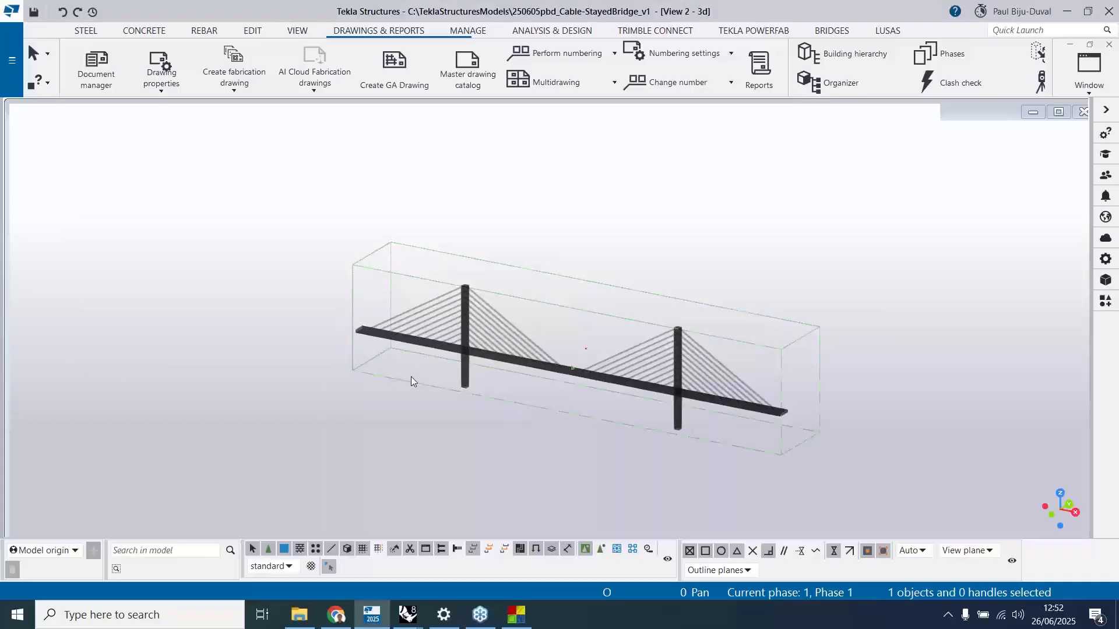
- Open the general arrangement drawing and examine the part marks on the towers, deck and cables
key(alt+Tab)
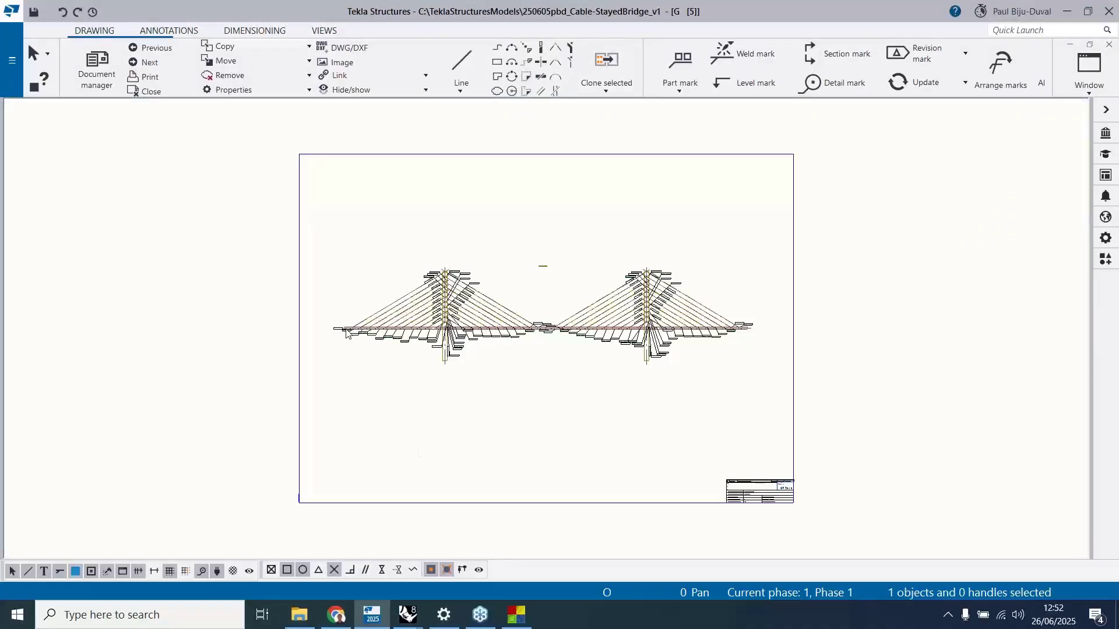
scroll(412, 328, up, 8)
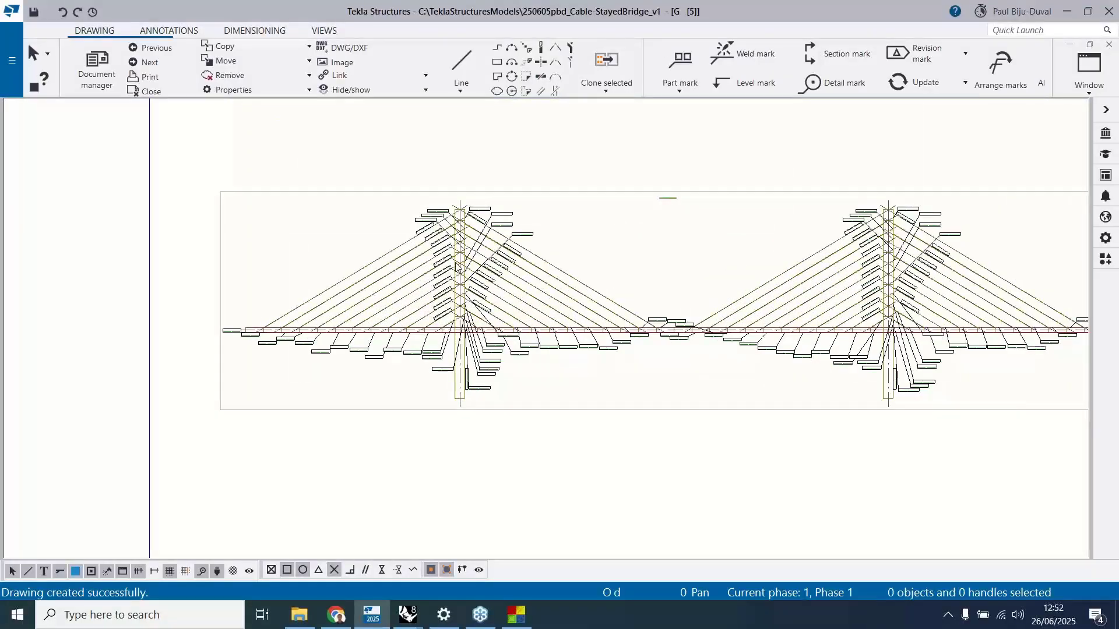
scroll(458, 270, up, 4)
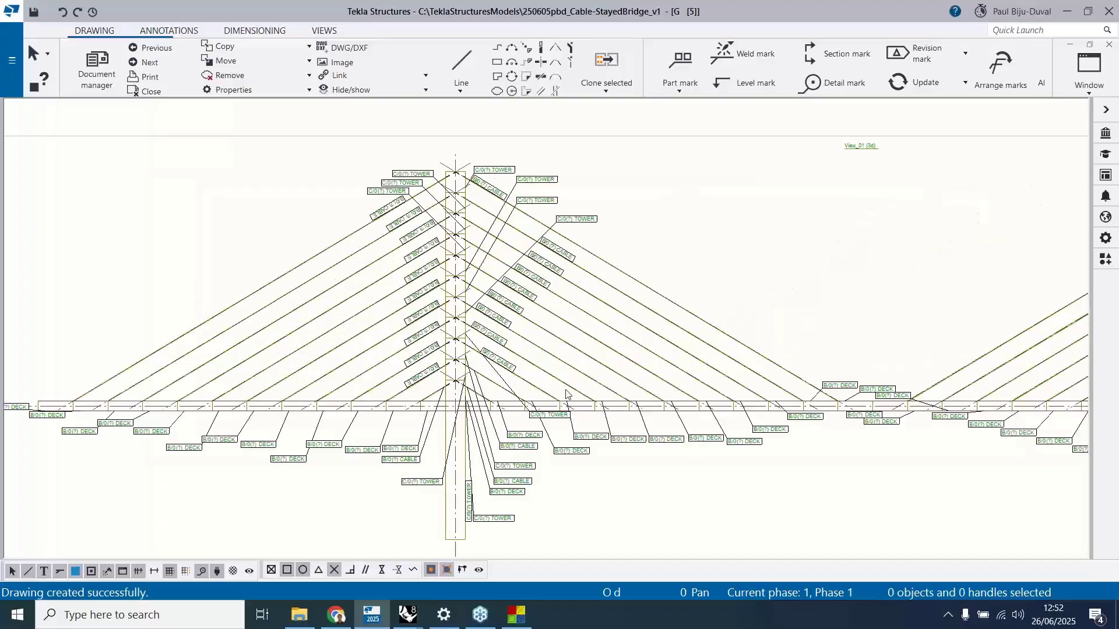
scroll(566, 392, down, 2)
right_click(621, 540)
click(450, 521)
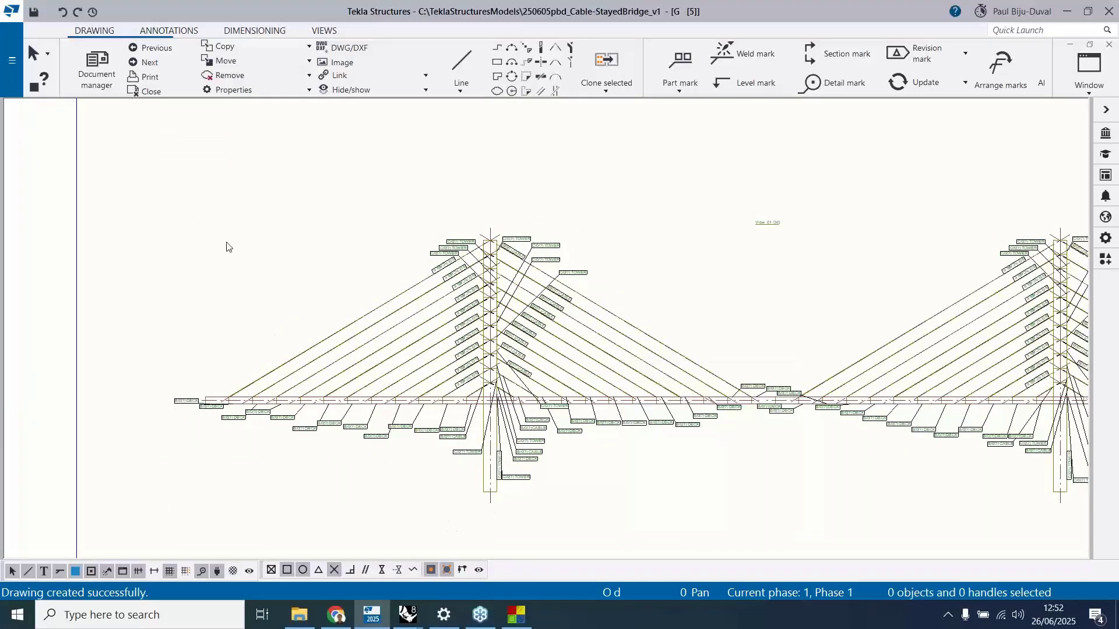
- Examine the title block of the general arrangement drawing, including its drawing title, project name and scale fields
scroll(227, 246, down, 4)
scroll(737, 522, up, 4)
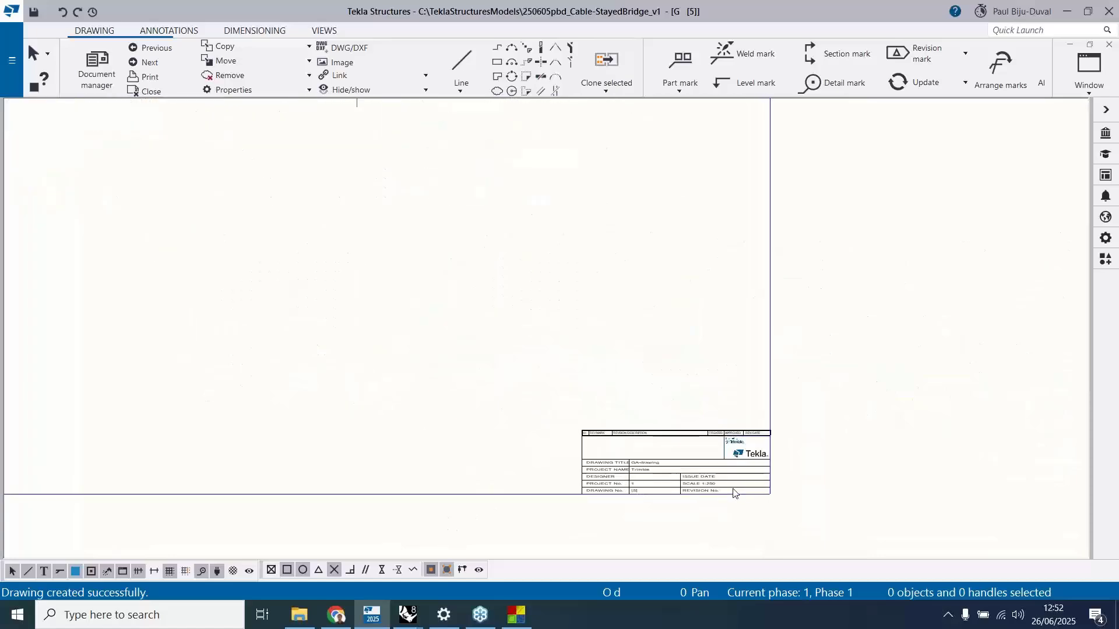
scroll(733, 492, up, 2)
scroll(728, 488, up, 1)
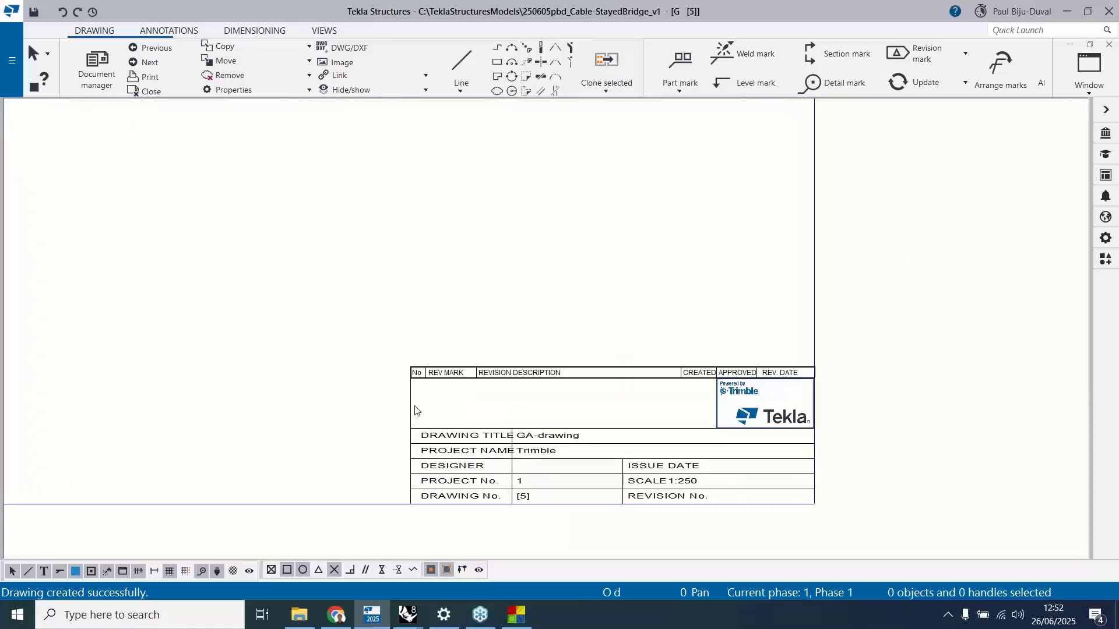
scroll(739, 461, down, 2)
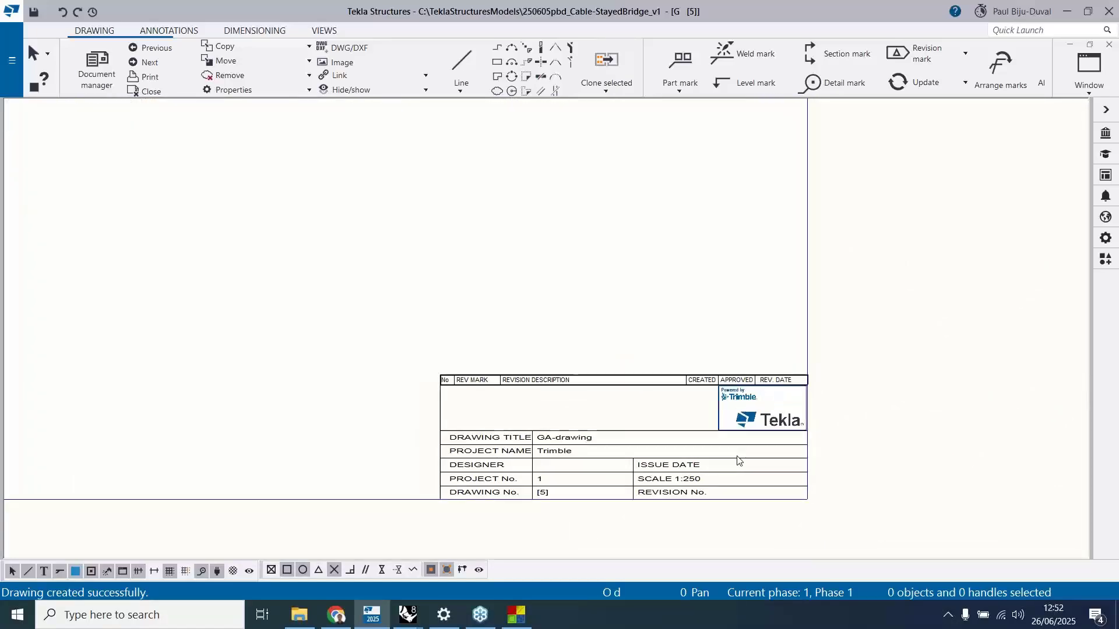
scroll(739, 460, down, 3)
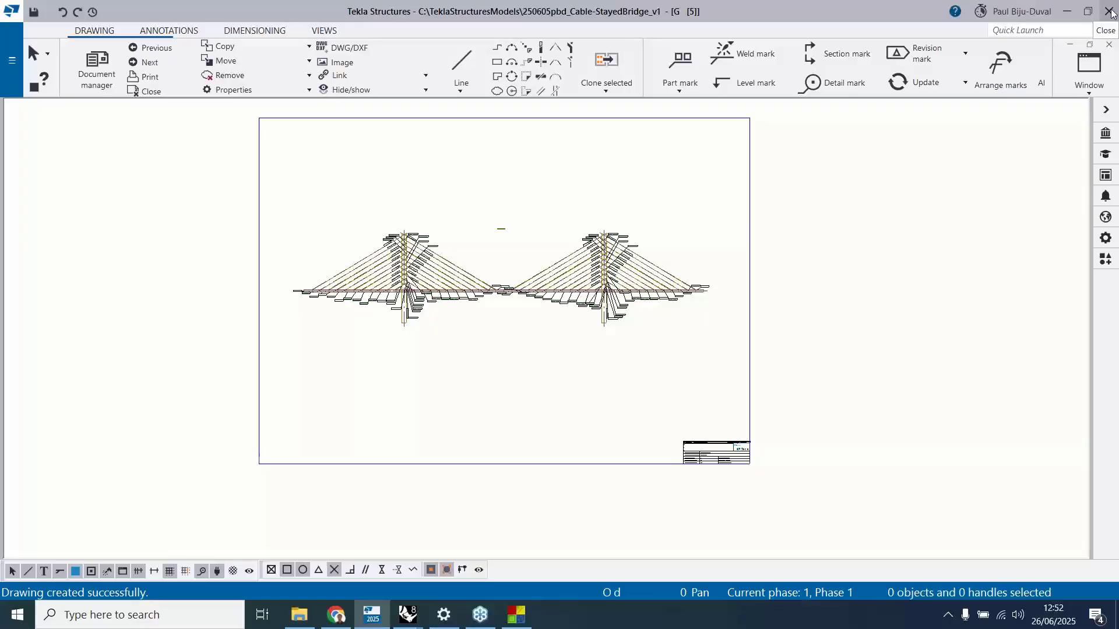
- Exit Tekla Structures without saving the drawing changes
click(1111, 13)
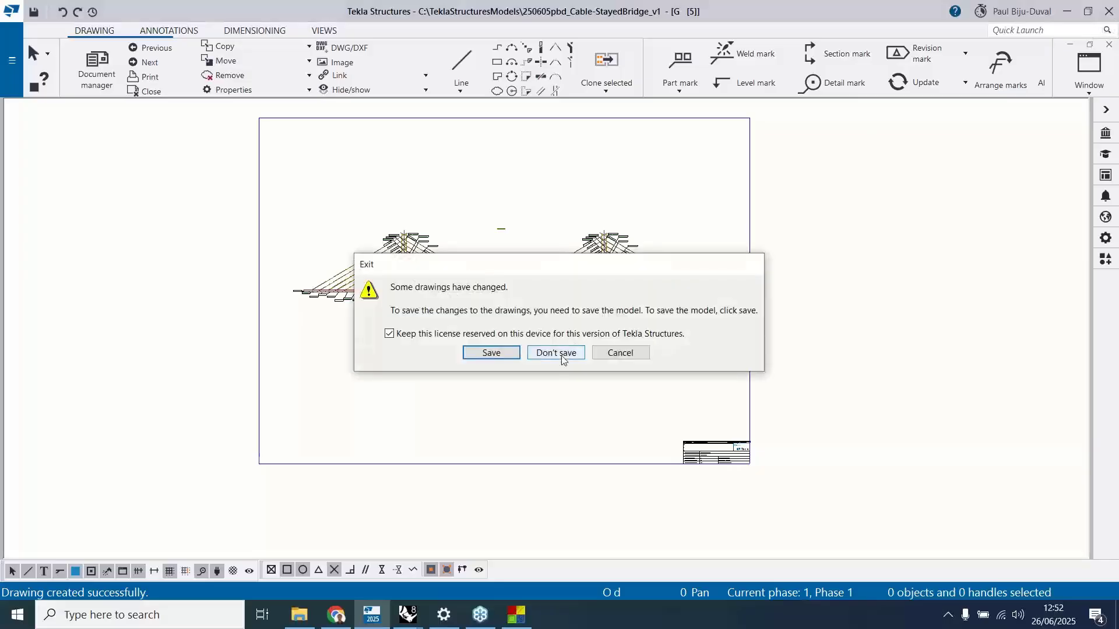
click(562, 357)
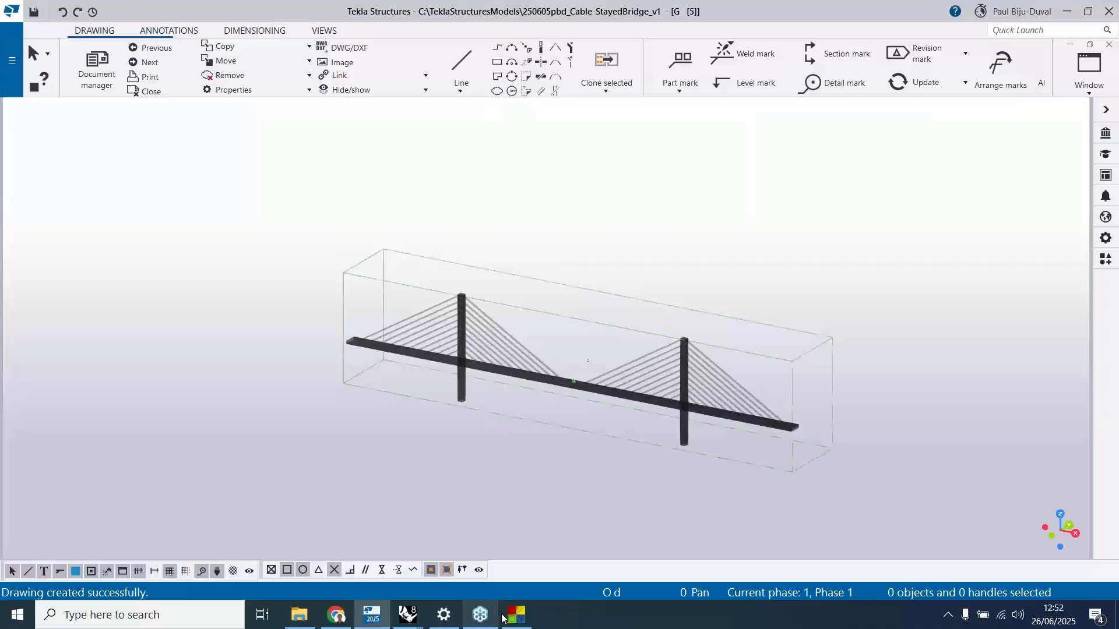
- Switch to Rhino, maximize its window behind Grasshopper, and place the Grasshopper window beside the bridge viewports
click(515, 615)
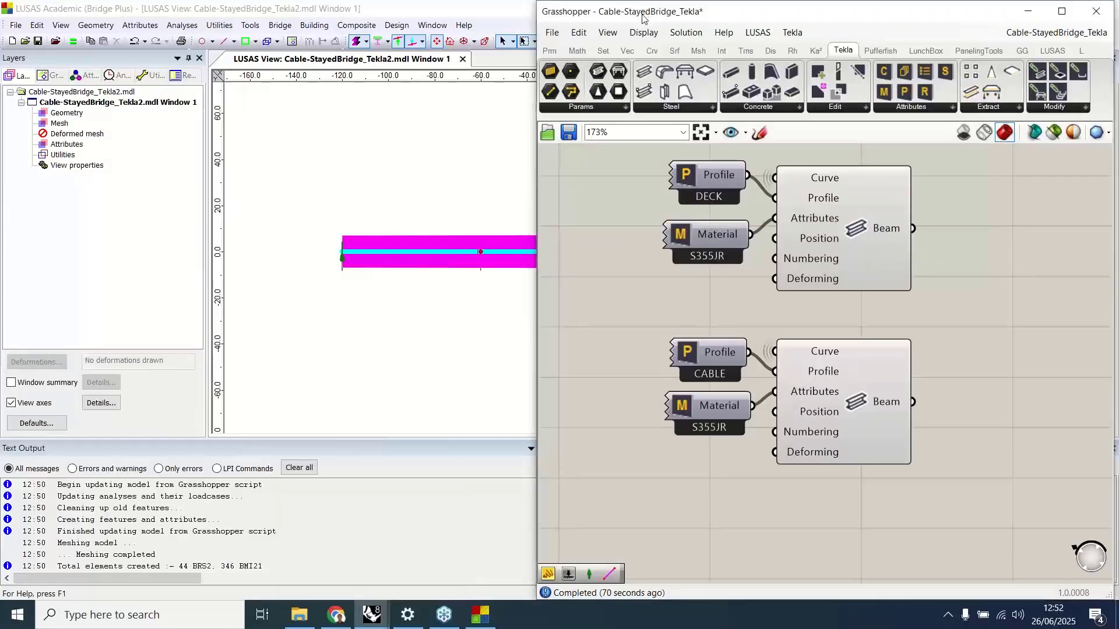
drag(642, 15, 642, 65)
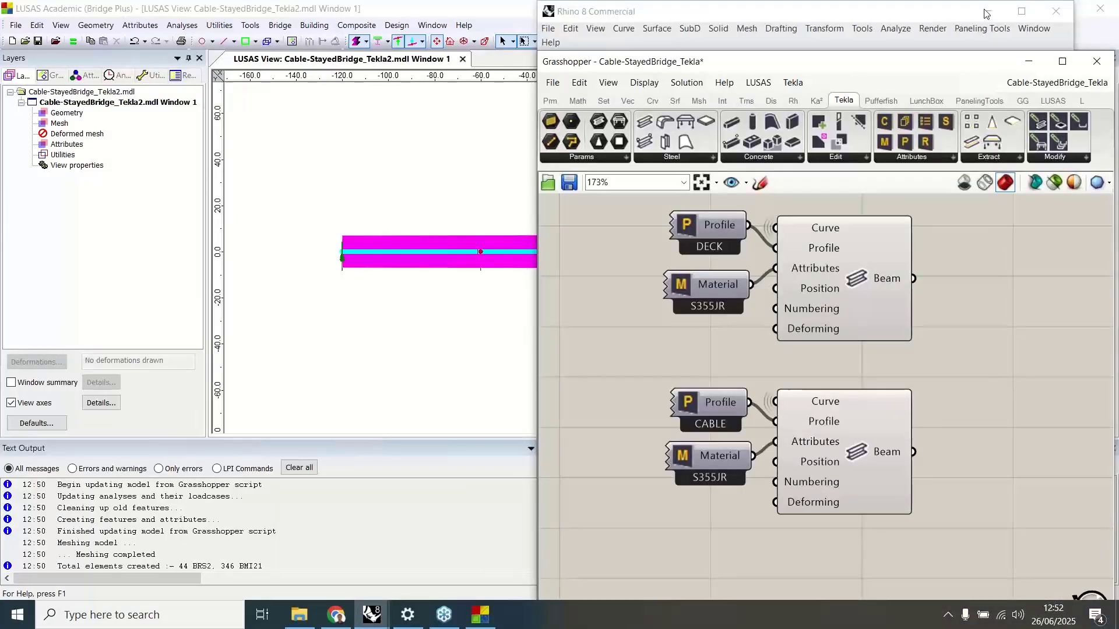
click(1019, 11)
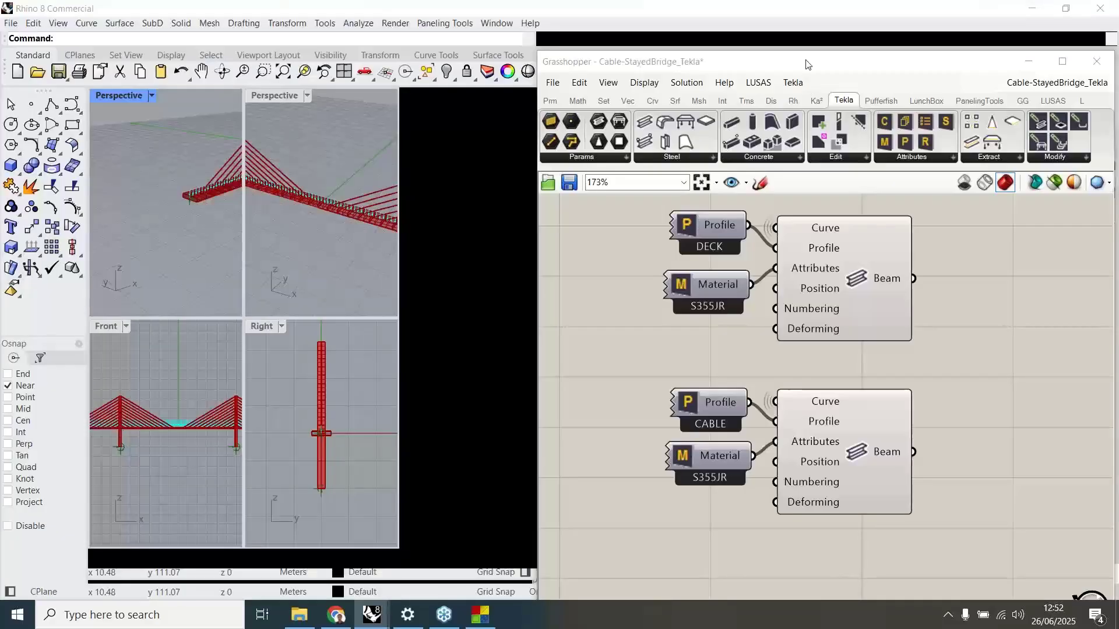
drag(813, 57, 814, 9)
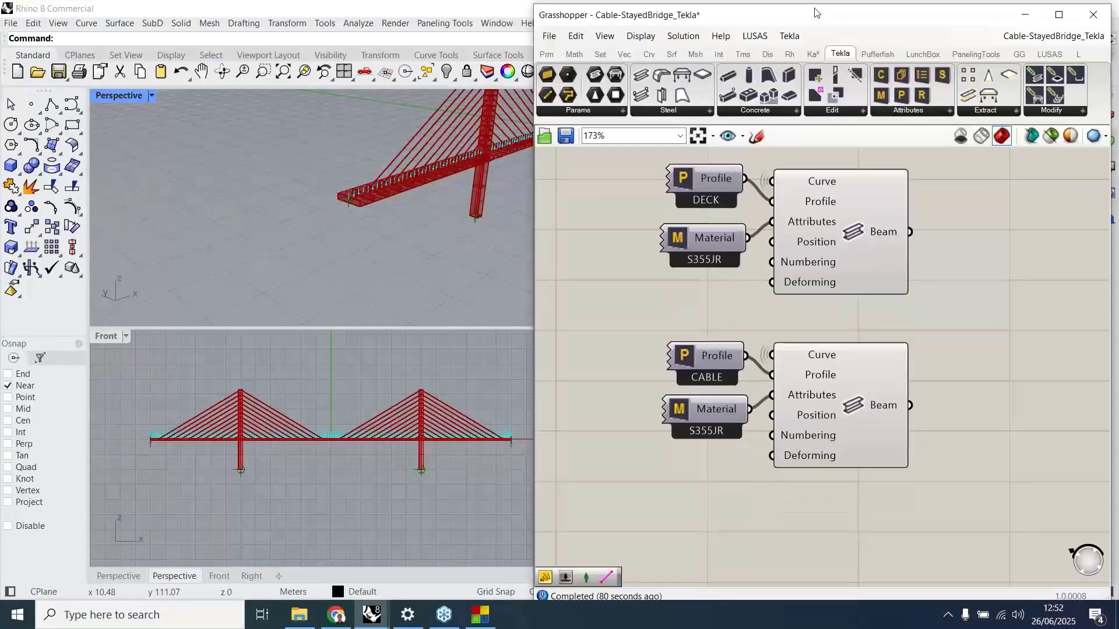
- Switch to LUSAS and show the cable-stayed bridge model in an isometric view
click(480, 614)
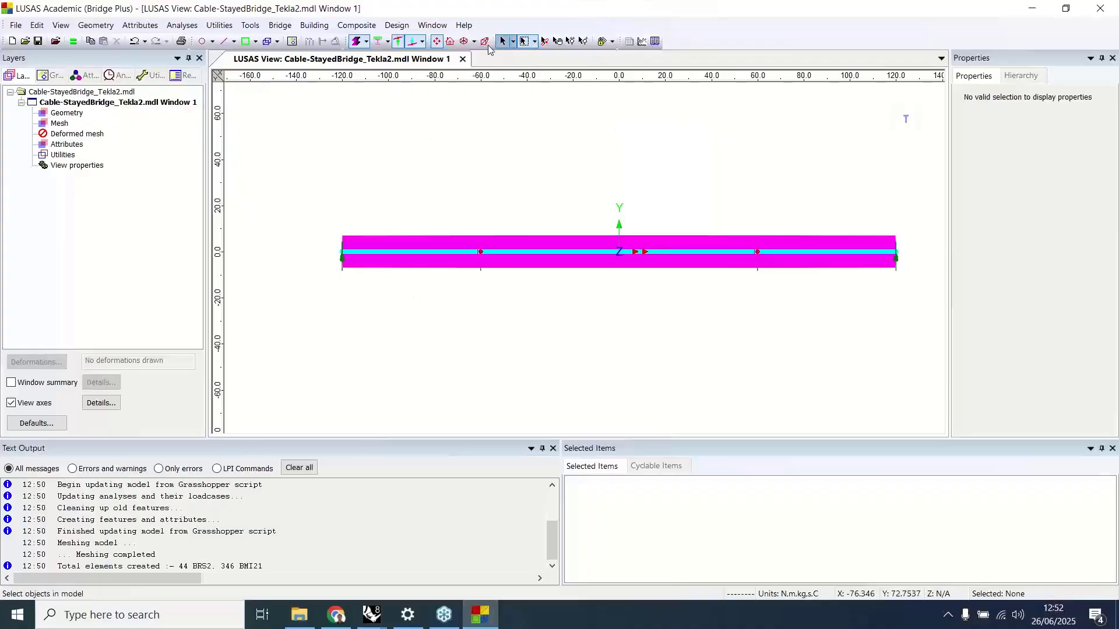
click(463, 43)
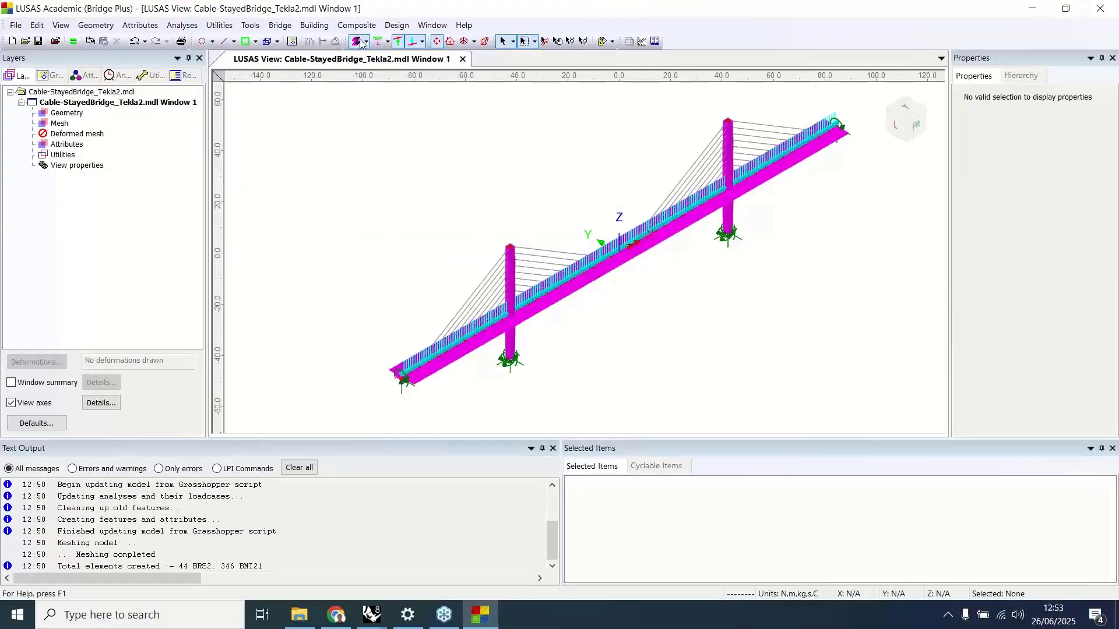
- Turn off the fleshed member and loading visualisation and solve analysis A1 with the Save model and Fastest available options
click(412, 43)
click(412, 42)
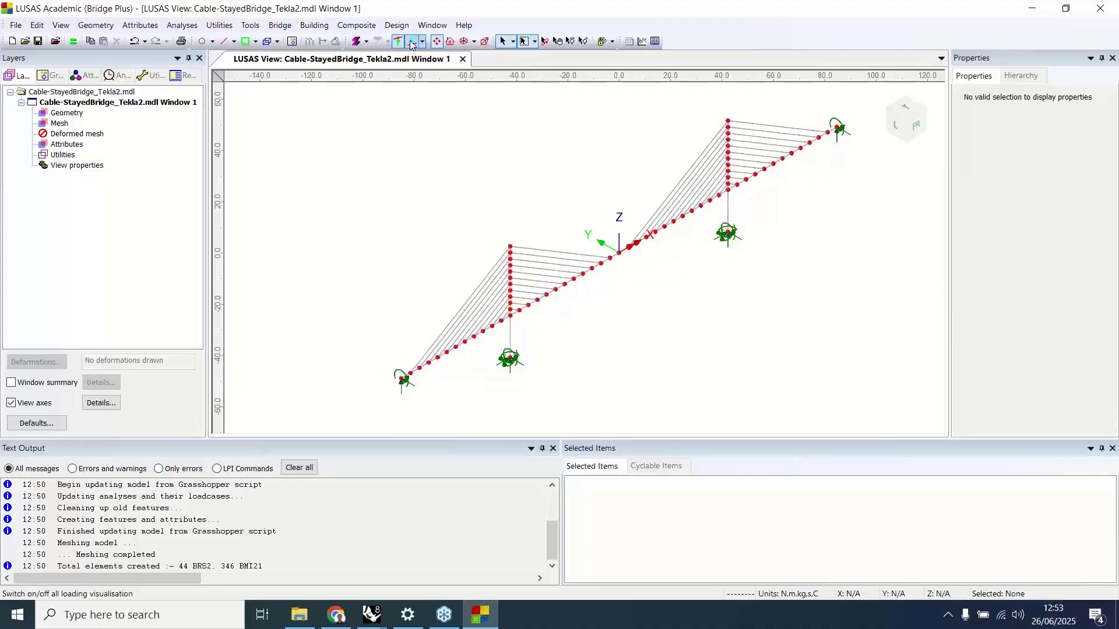
click(73, 41)
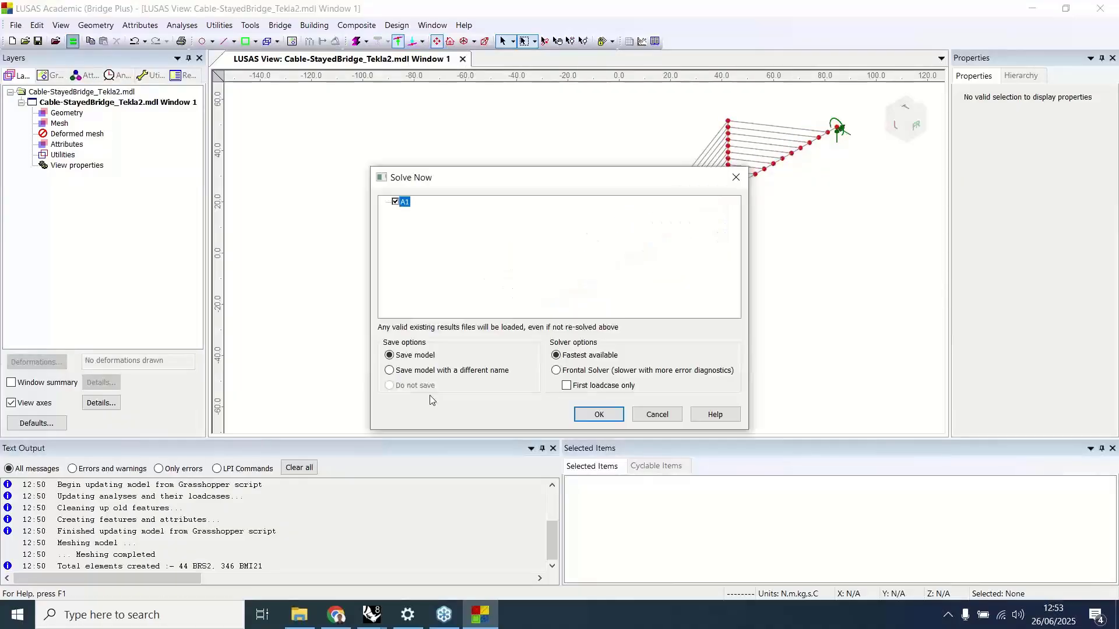
click(589, 410)
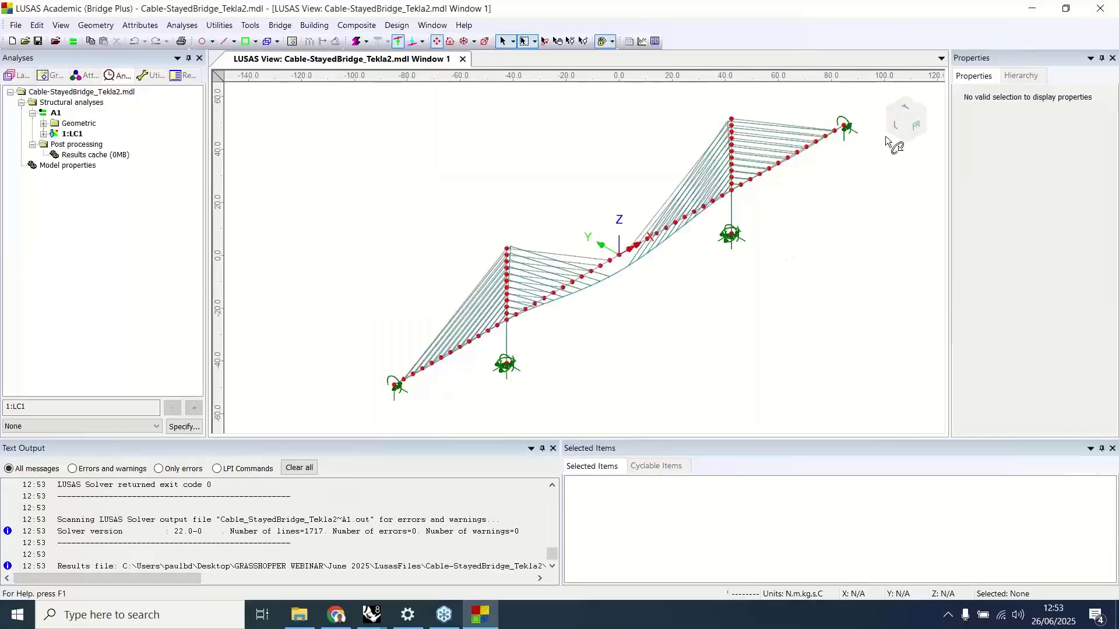
- Show the bridge in front elevation and hide the Deformed mesh and Mesh layers
click(915, 125)
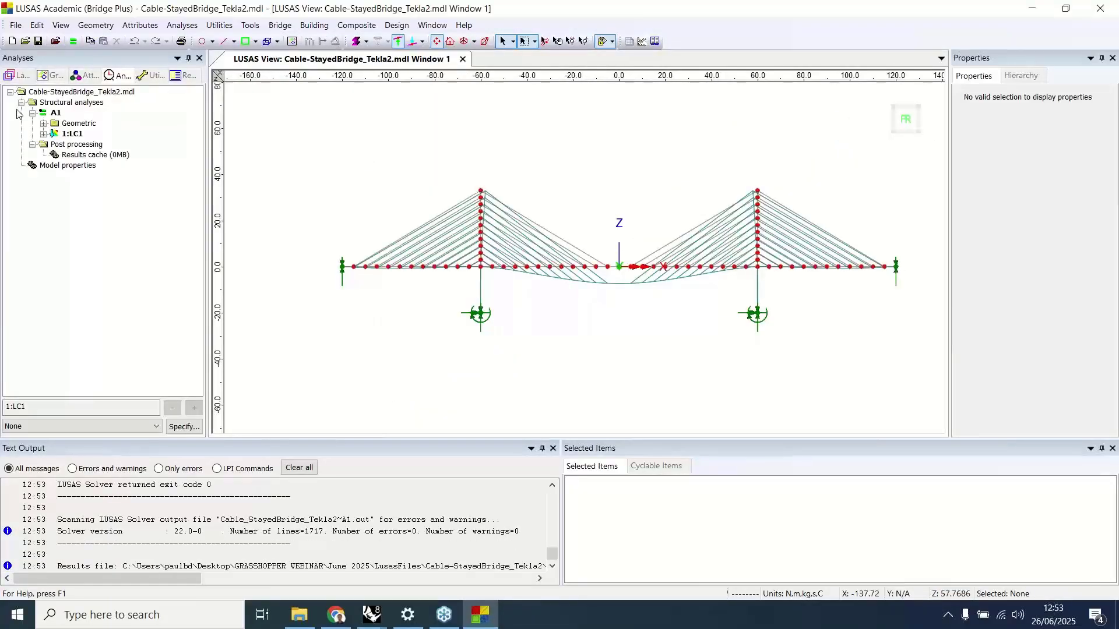
right_click(73, 134)
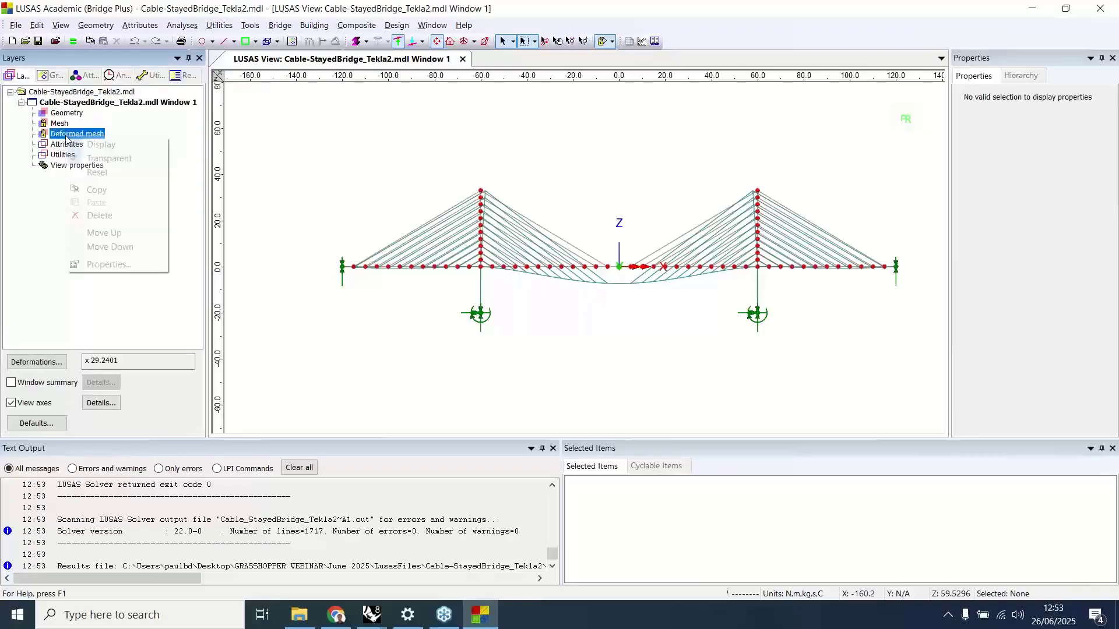
click(81, 144)
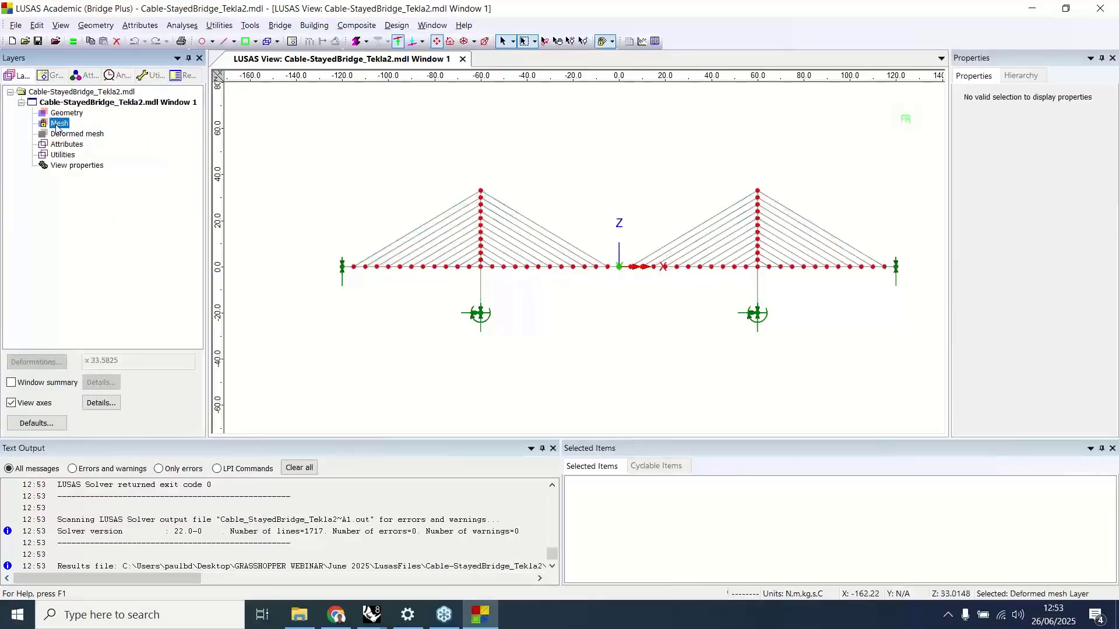
click(70, 126)
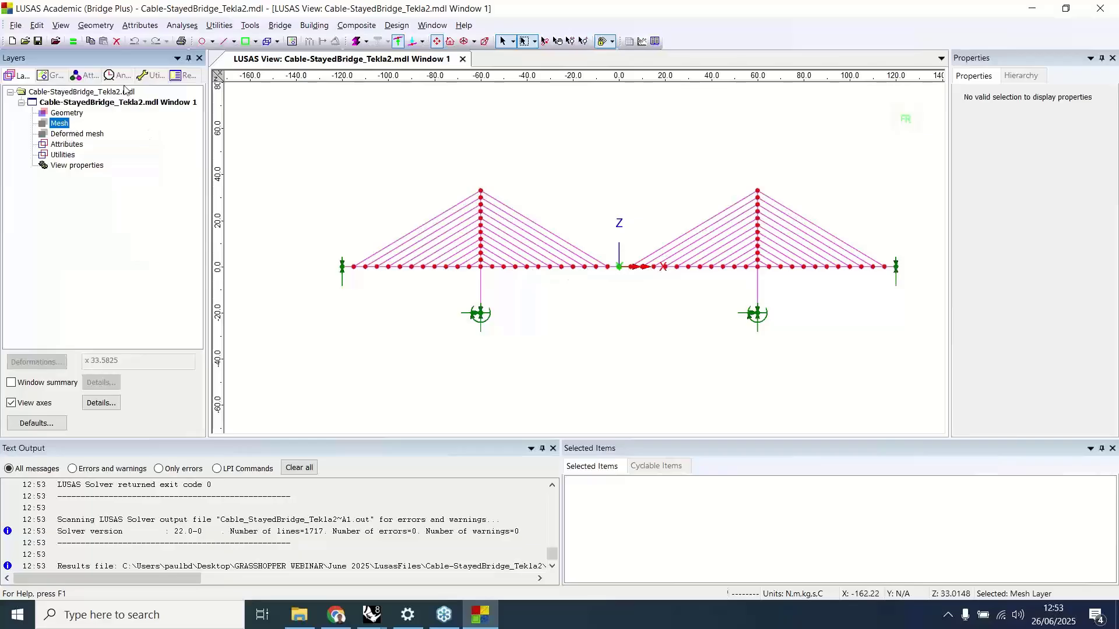
- Select all lines assigned the Cable geometric attribute and include all of them in a new cable tuning analysis
click(85, 76)
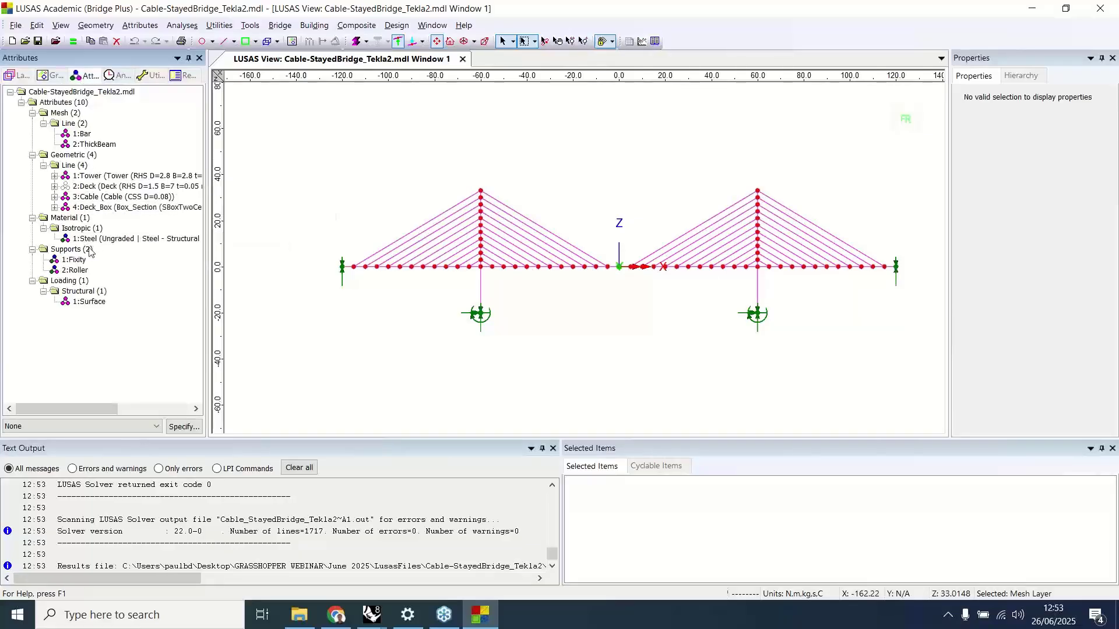
right_click(87, 197)
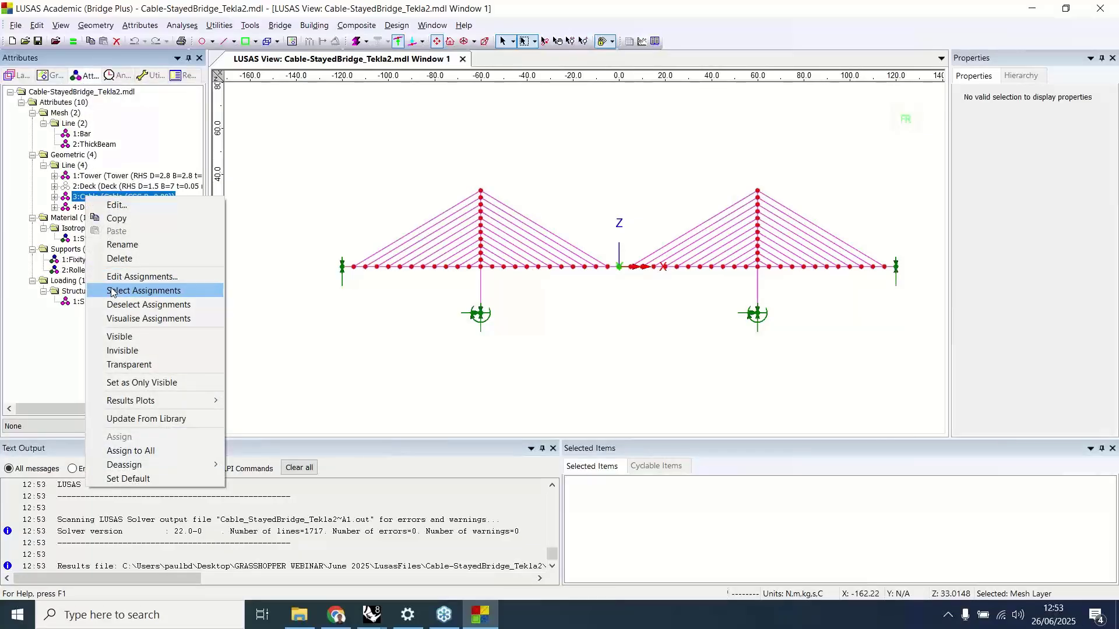
click(112, 291)
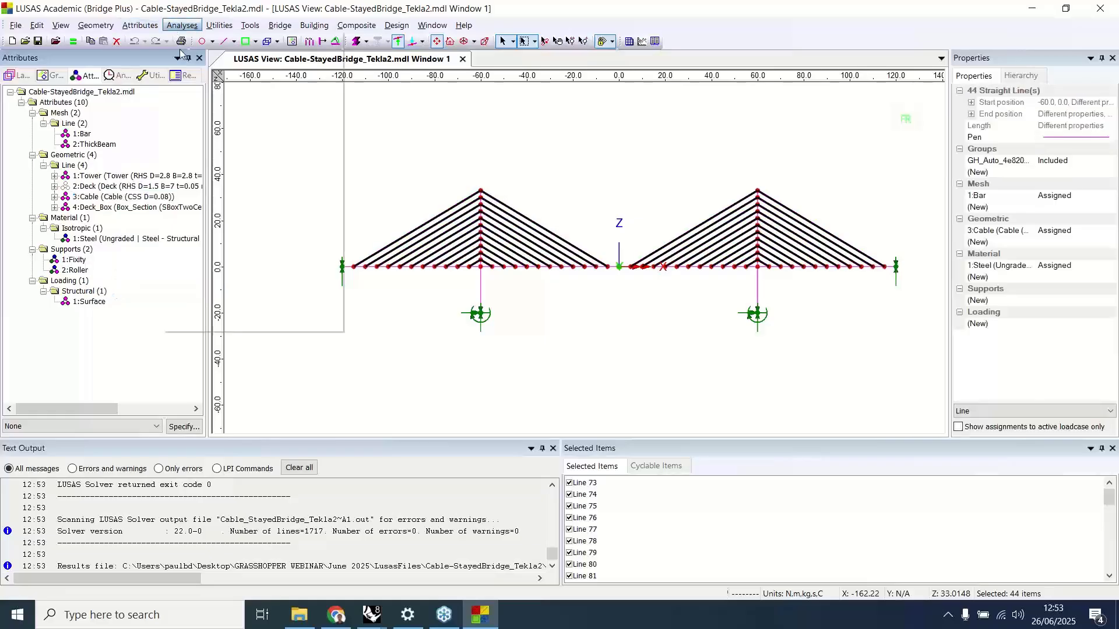
click(194, 157)
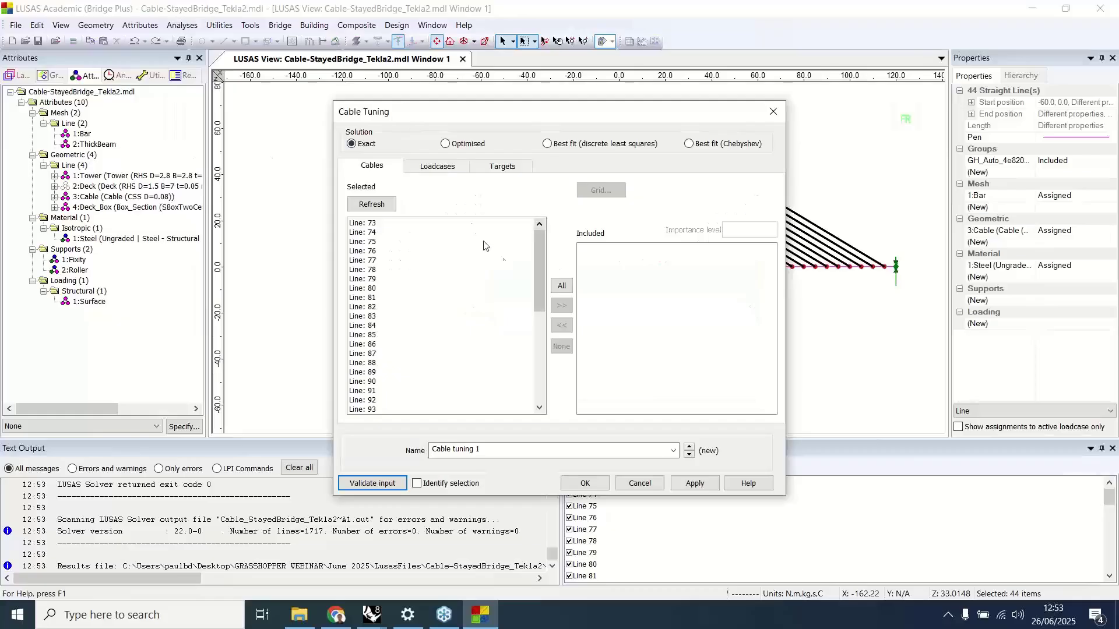
click(561, 285)
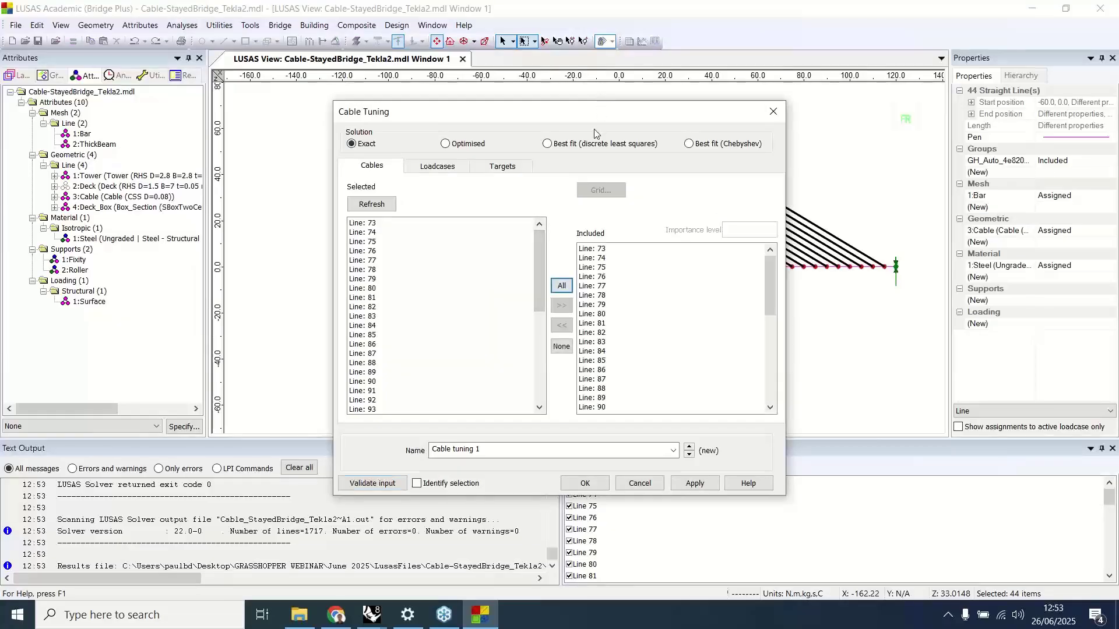
- Include loadcase LC1 from analysis A1 in the cable tuning
drag(554, 117, 219, 121)
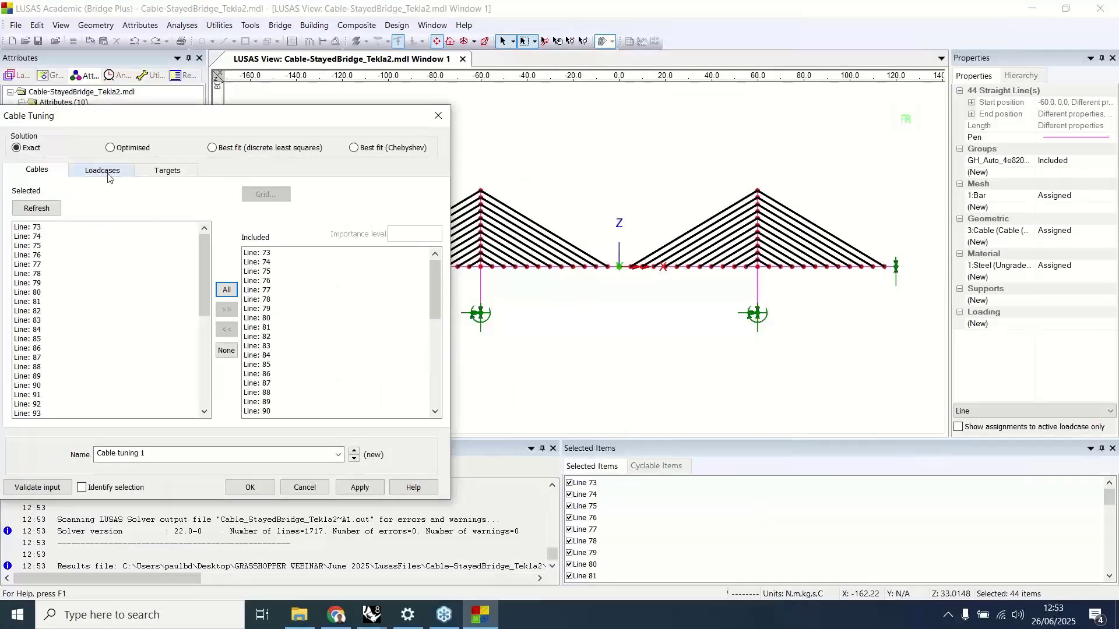
click(106, 171)
click(58, 220)
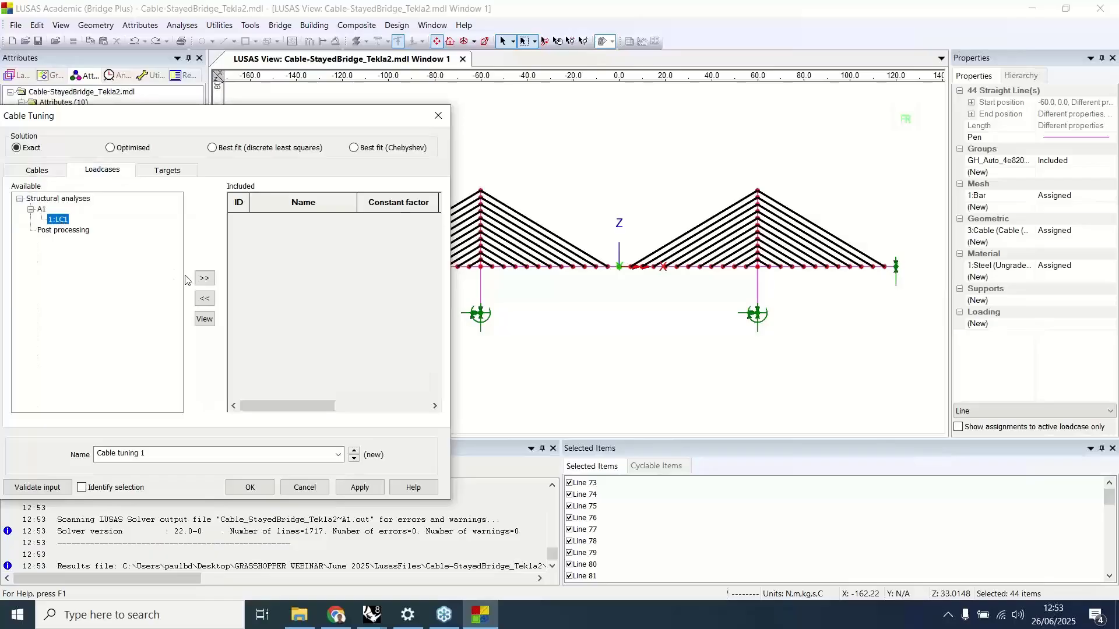
click(205, 279)
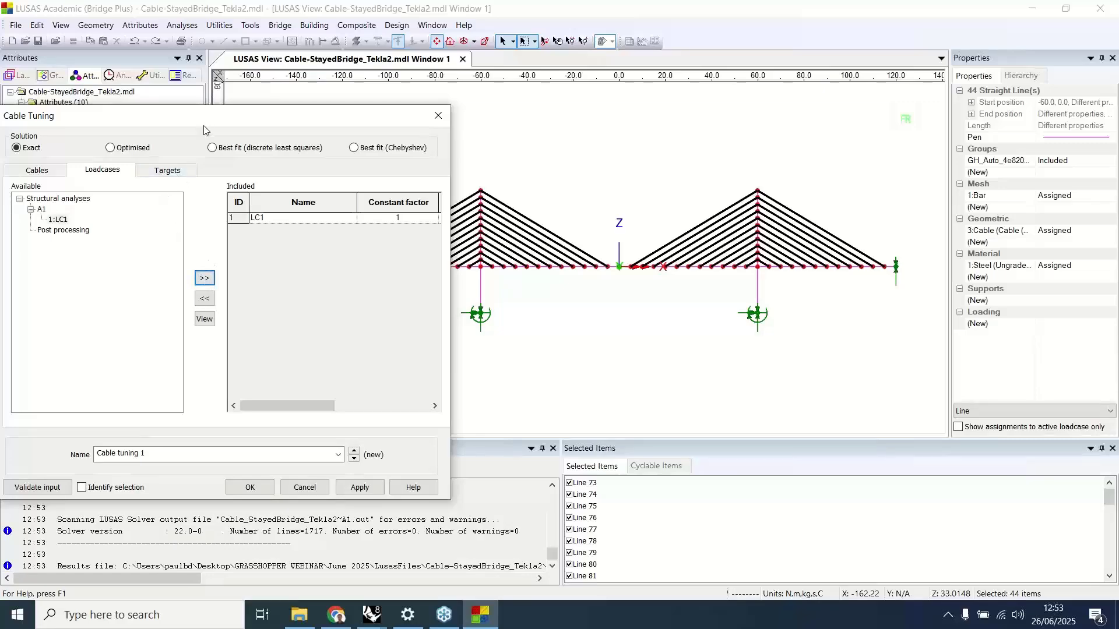
- Select the deck points at the cable anchorages on both halves of the bridge for the cable tuning targets
click(168, 170)
drag(292, 122, 150, 125)
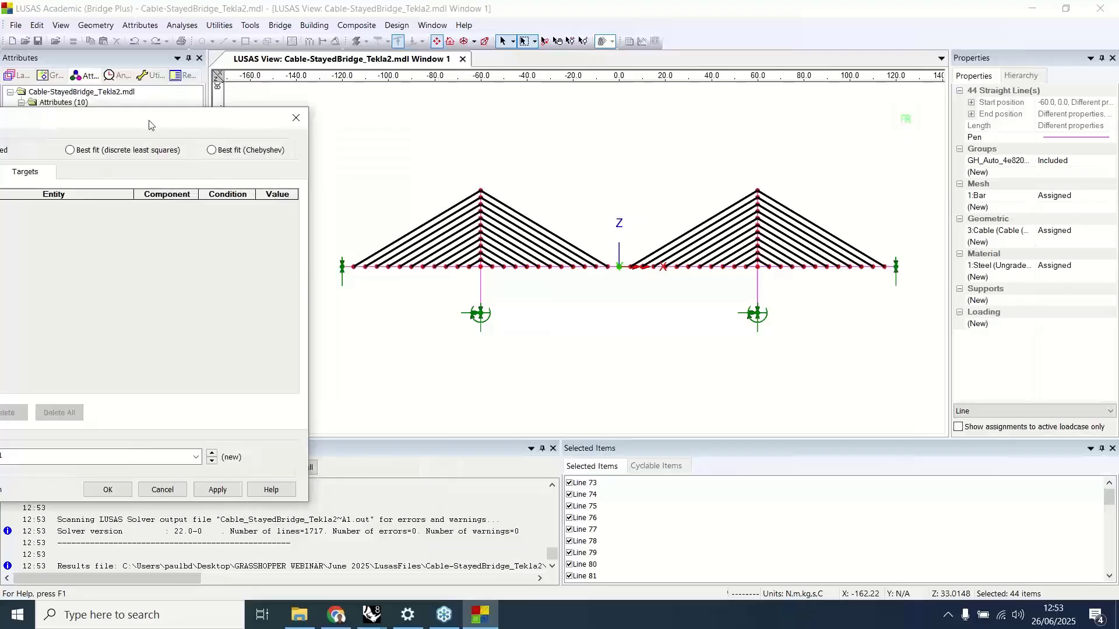
click(512, 42)
click(527, 99)
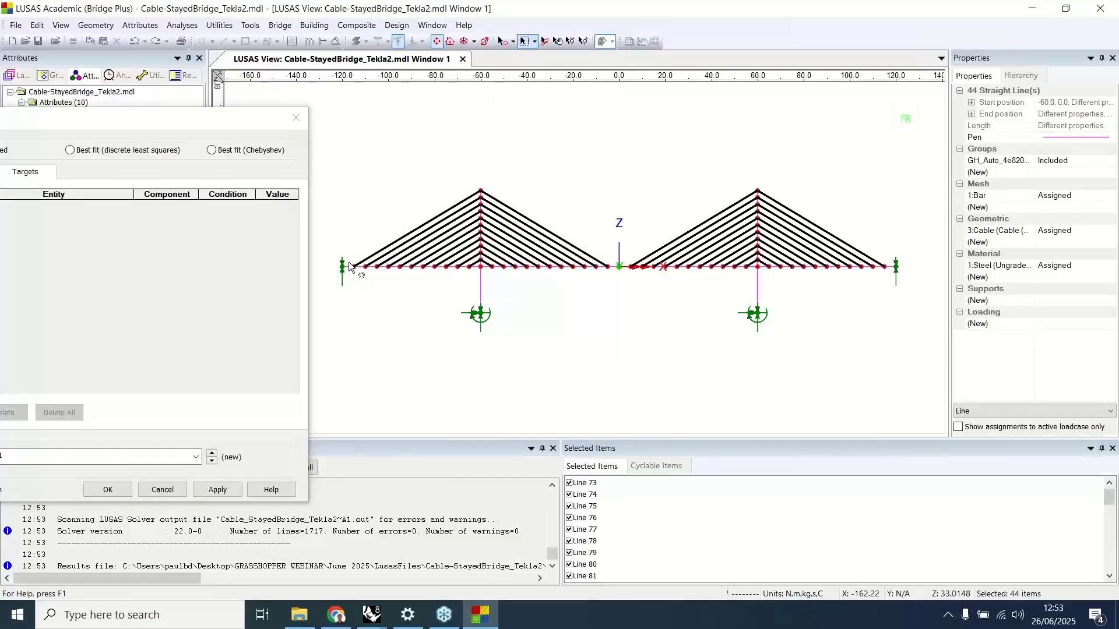
drag(348, 262, 611, 264)
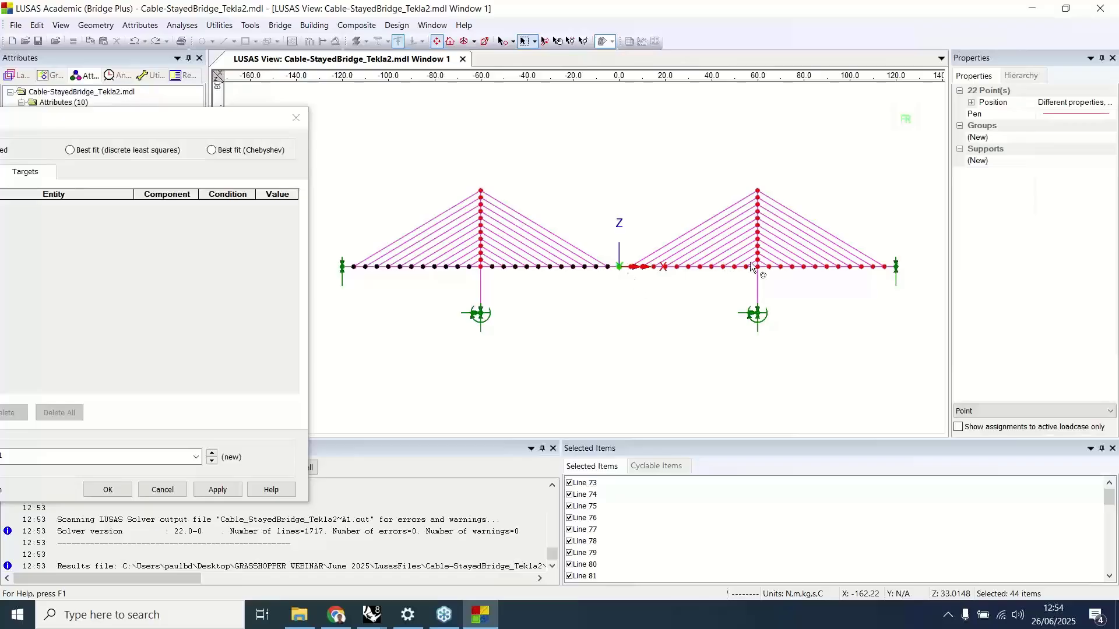
drag(749, 261, 764, 270)
drag(874, 265, 889, 260)
drag(142, 125, 312, 121)
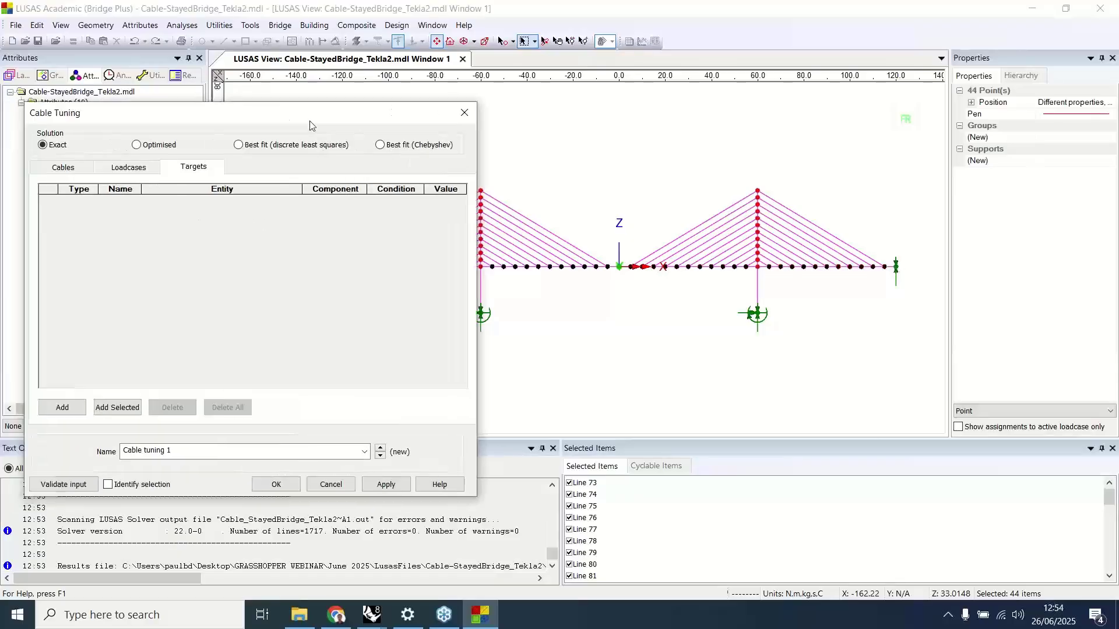
- Add the selected deck points as displacement targets with component DZ equal to 0.0 and run Cable tuning 1
click(123, 409)
click(254, 300)
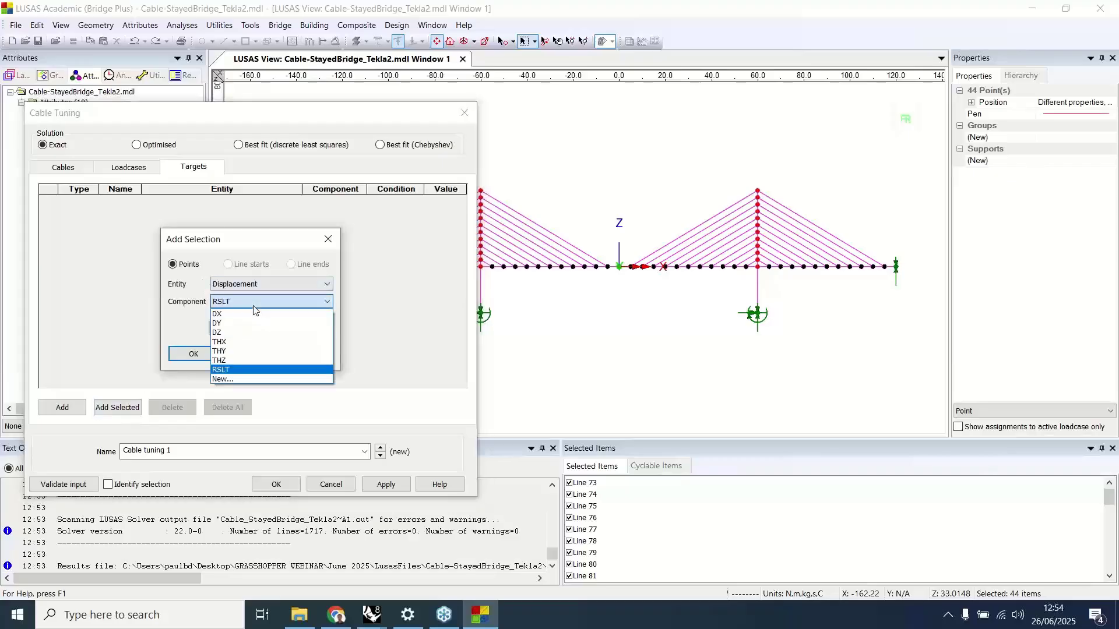
click(227, 353)
click(193, 354)
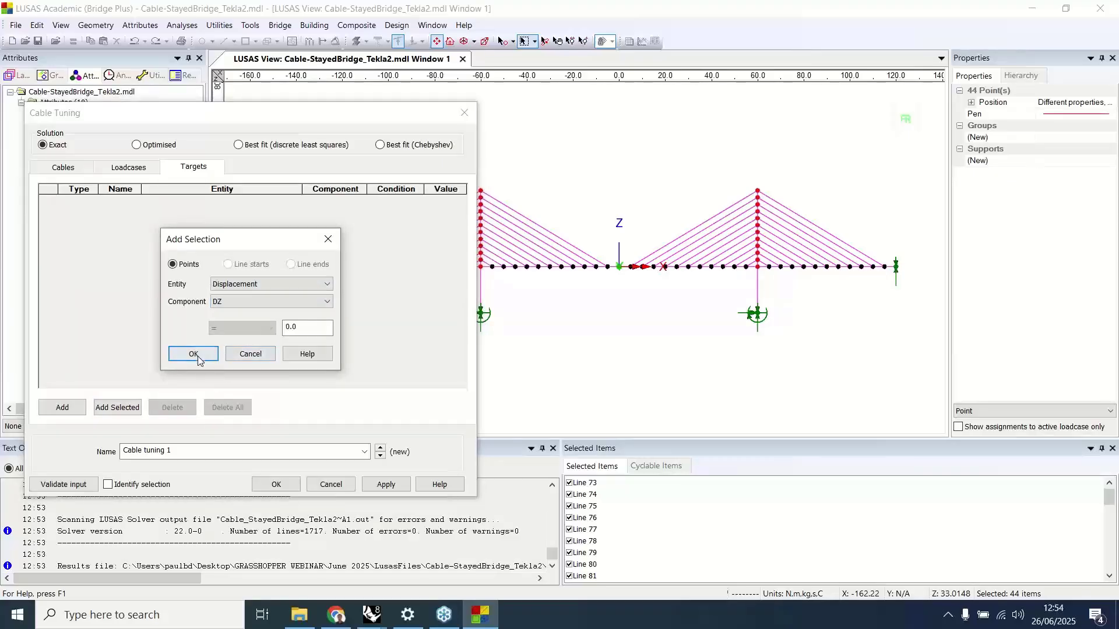
click(273, 485)
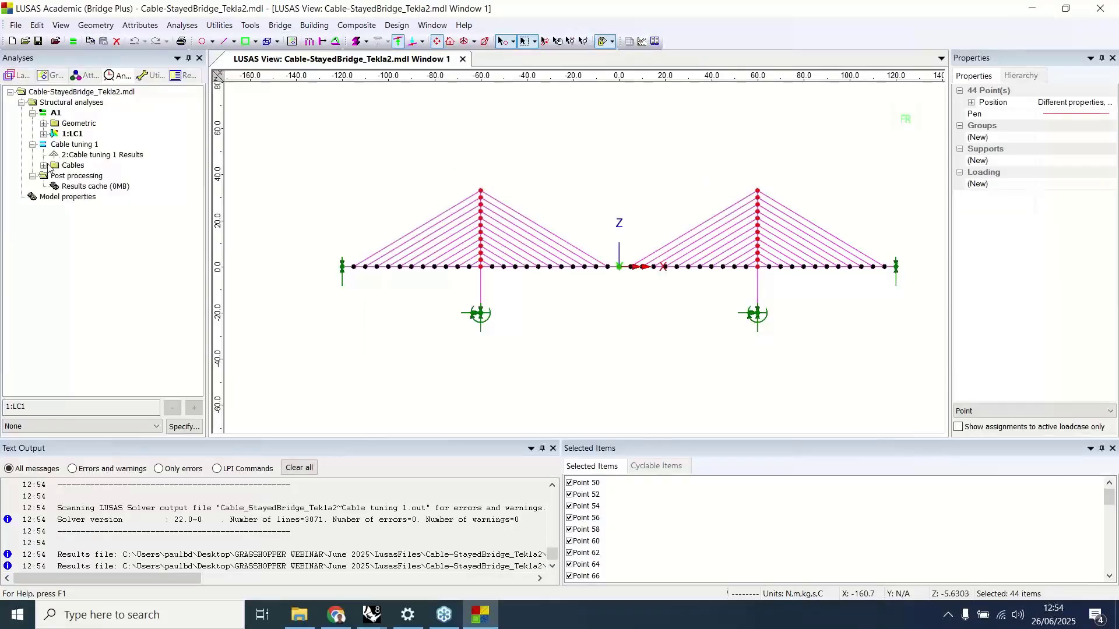
- Review the table of calculated cable forces from the Cable tuning 1 results and close it
right_click(76, 157)
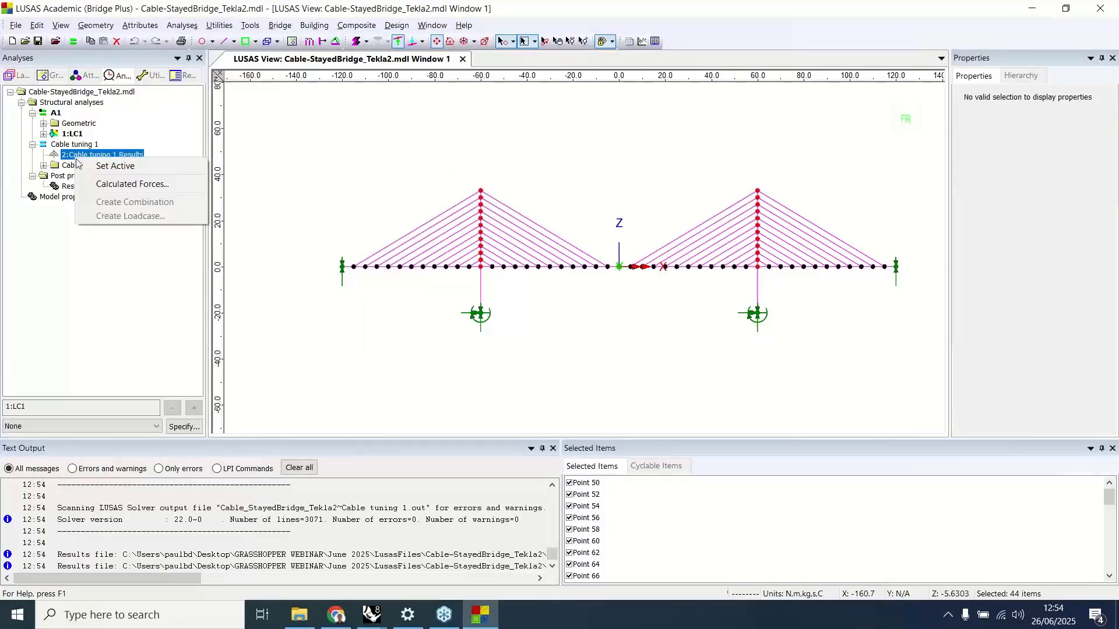
click(96, 182)
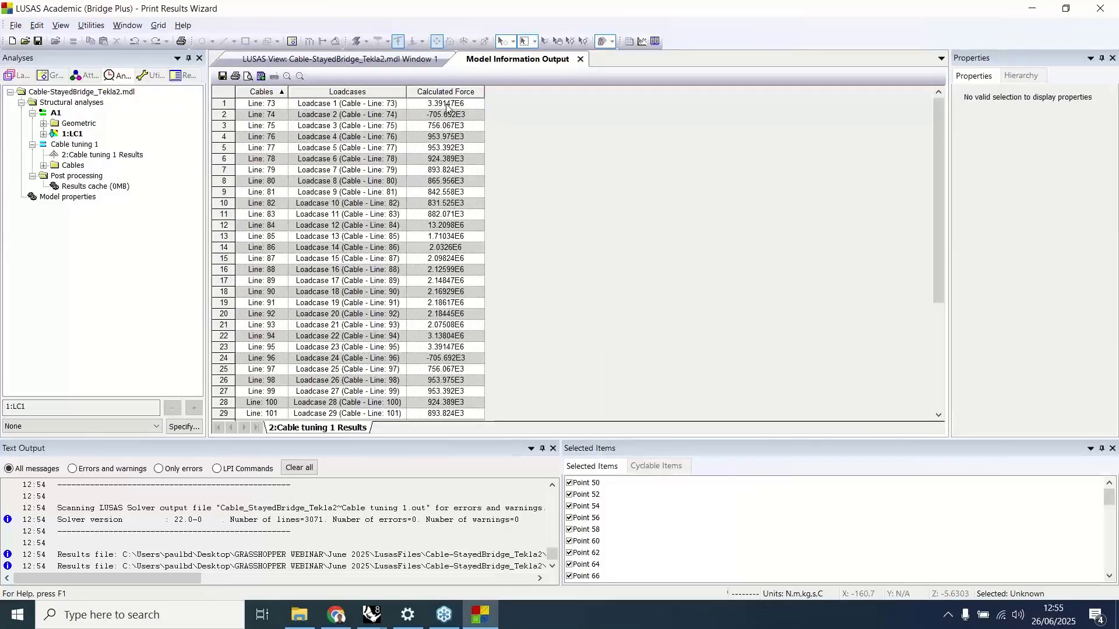
click(580, 61)
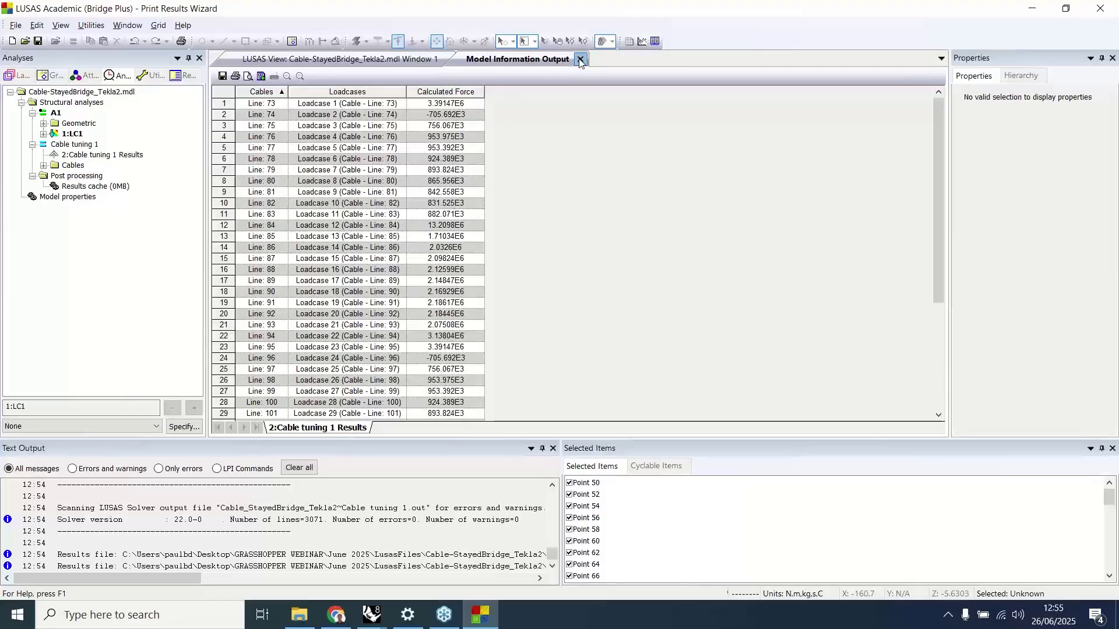
click(580, 61)
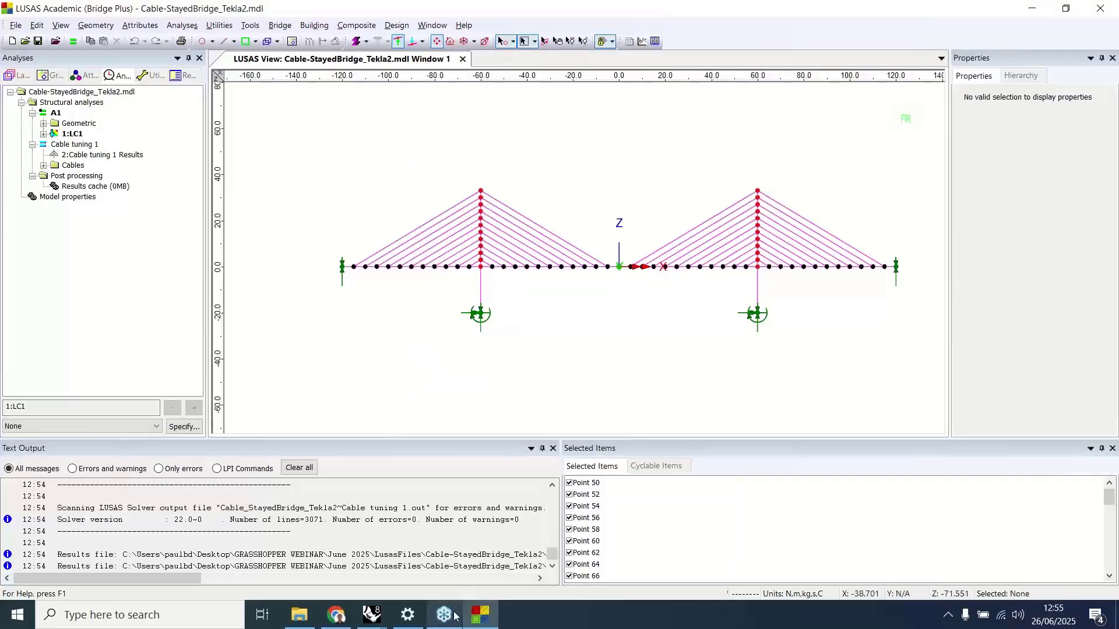
mouse_move(455, 617)
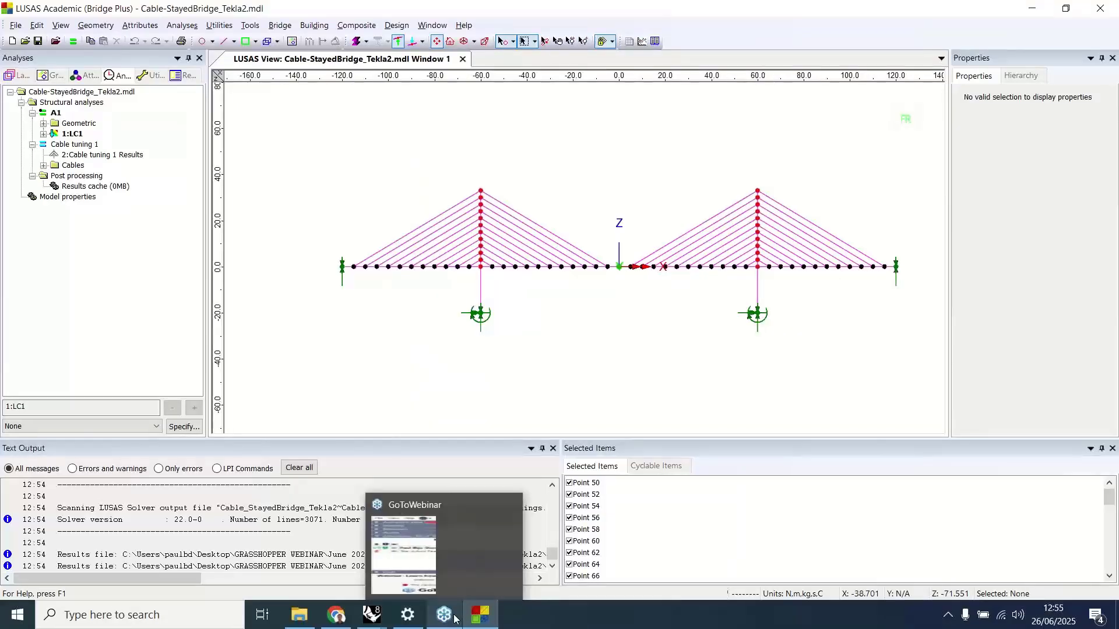
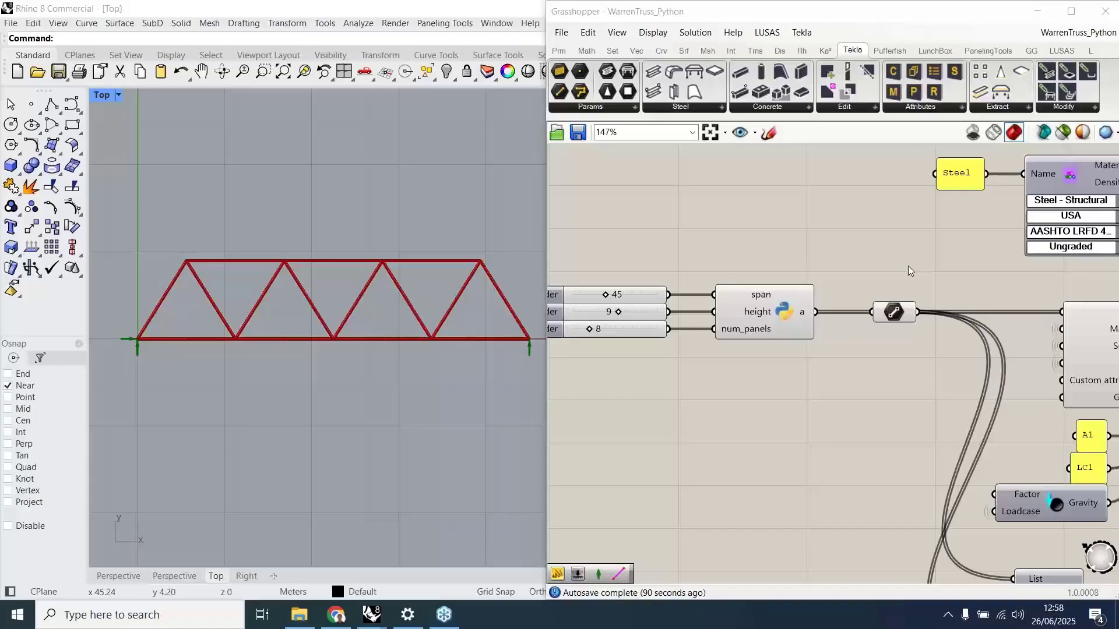
- Place a Python script component and a VB Script component above the truss script in Grasshopper, and delete both
click(587, 52)
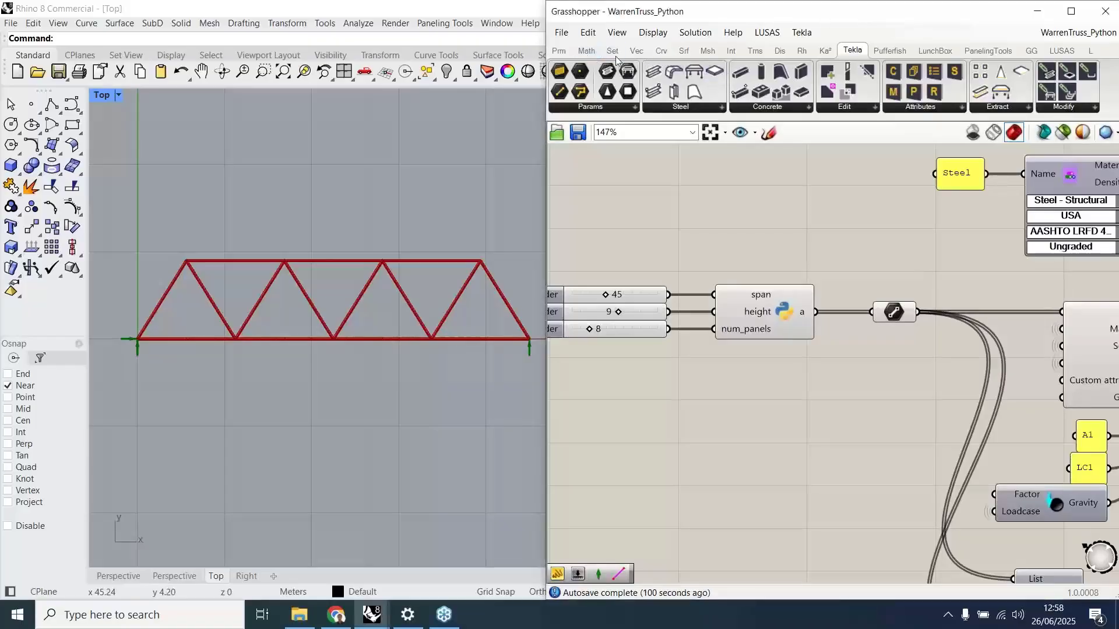
click(586, 52)
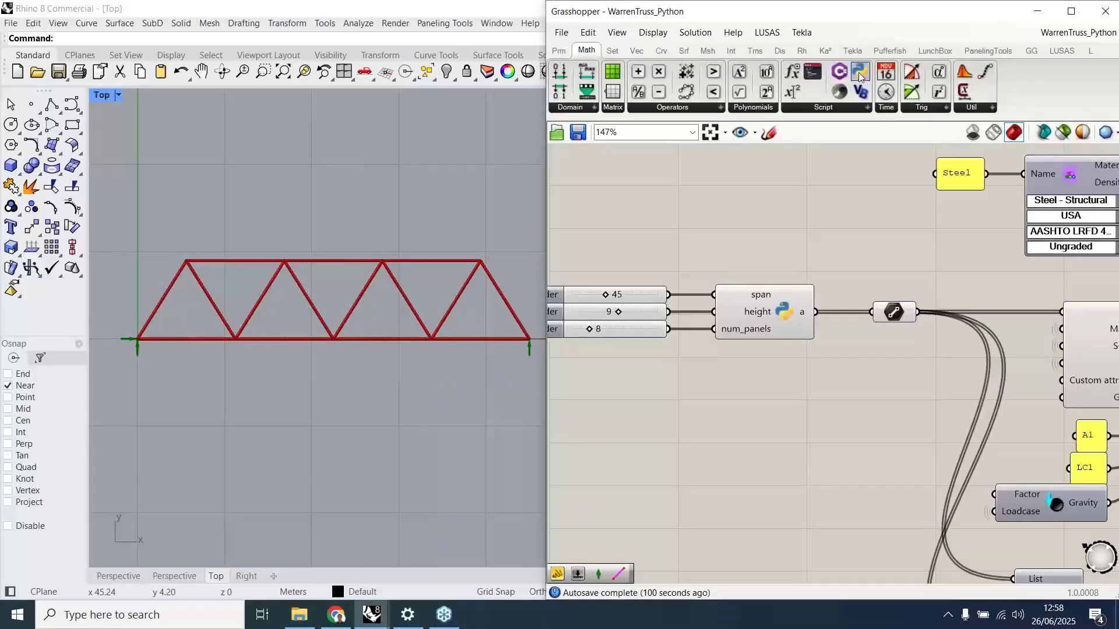
drag(860, 76, 807, 207)
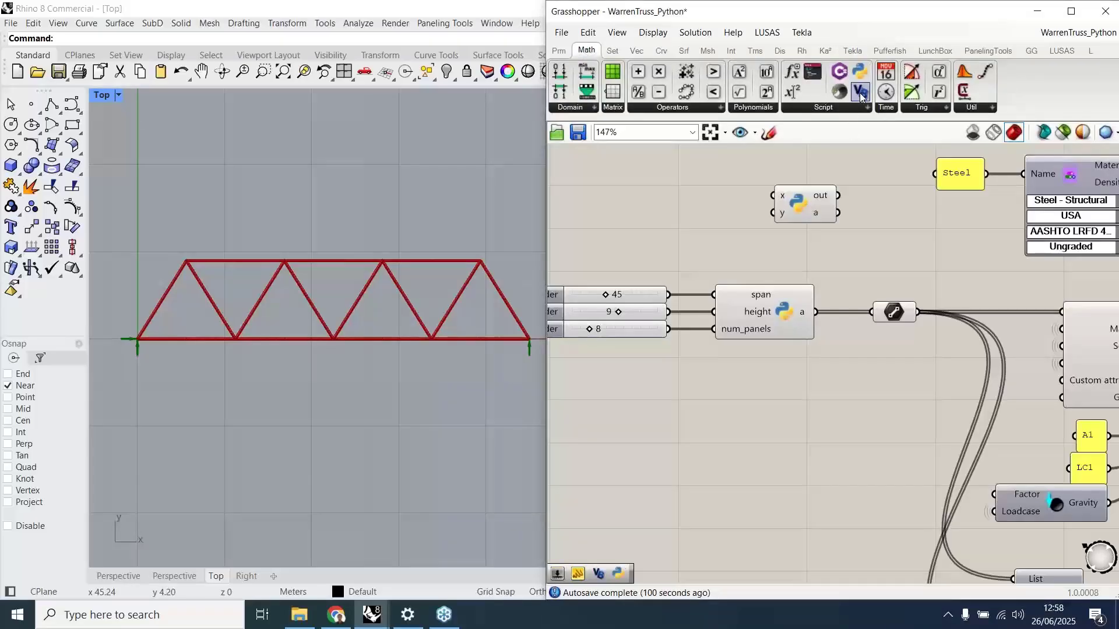
drag(860, 93, 888, 199)
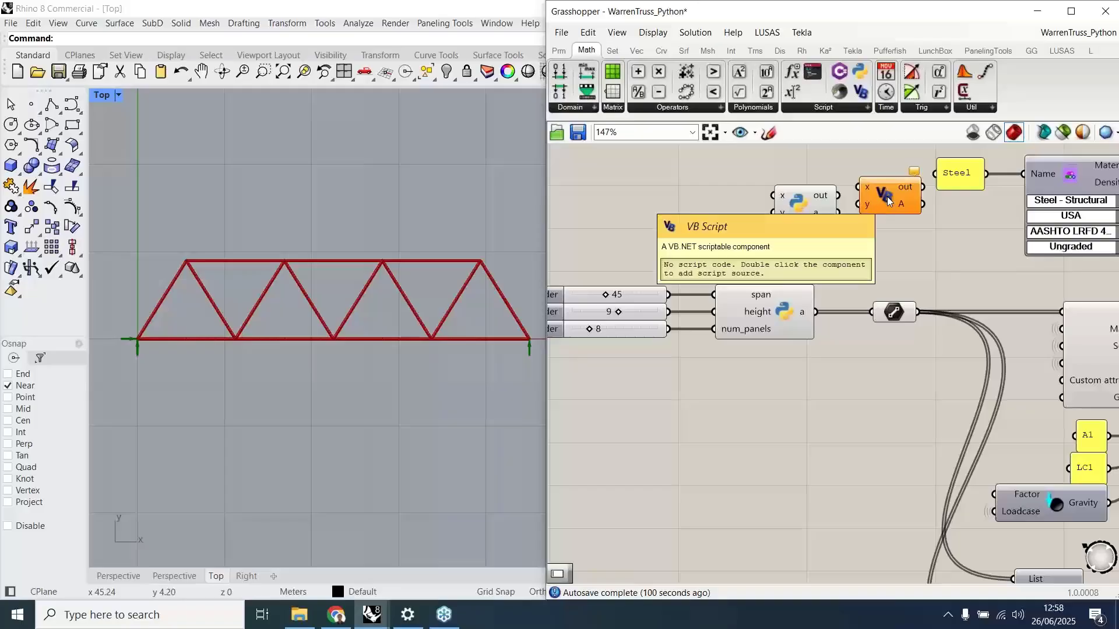
click(877, 196)
key(Delete)
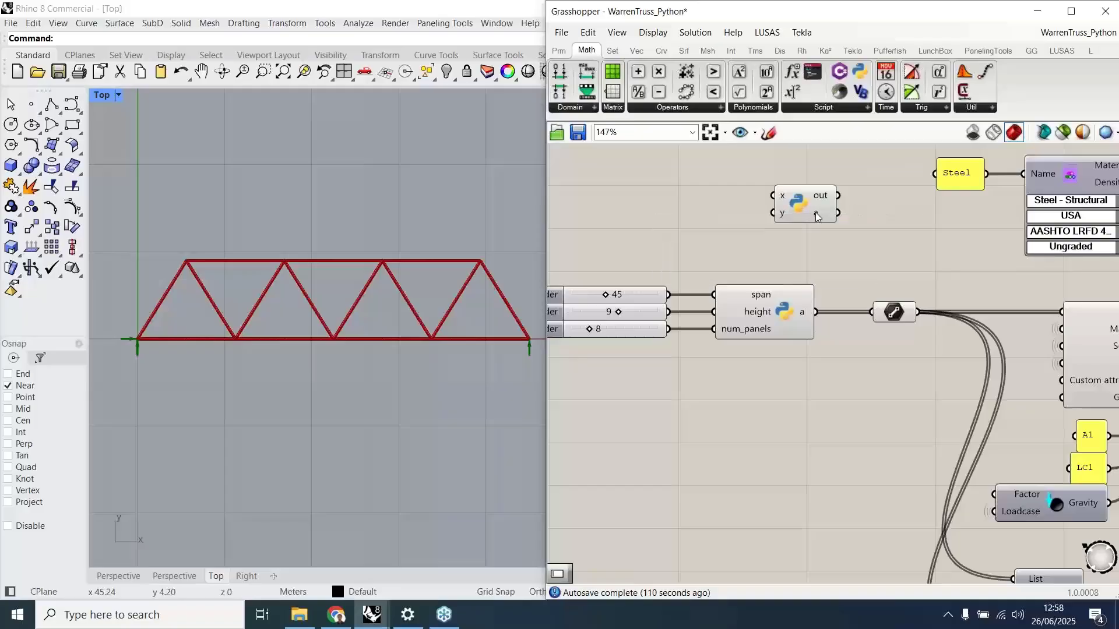
click(810, 209)
key(Delete)
- Examine the span, height and num_panels inputs of the Python truss component and open its script for editing
scroll(767, 292, up, 4)
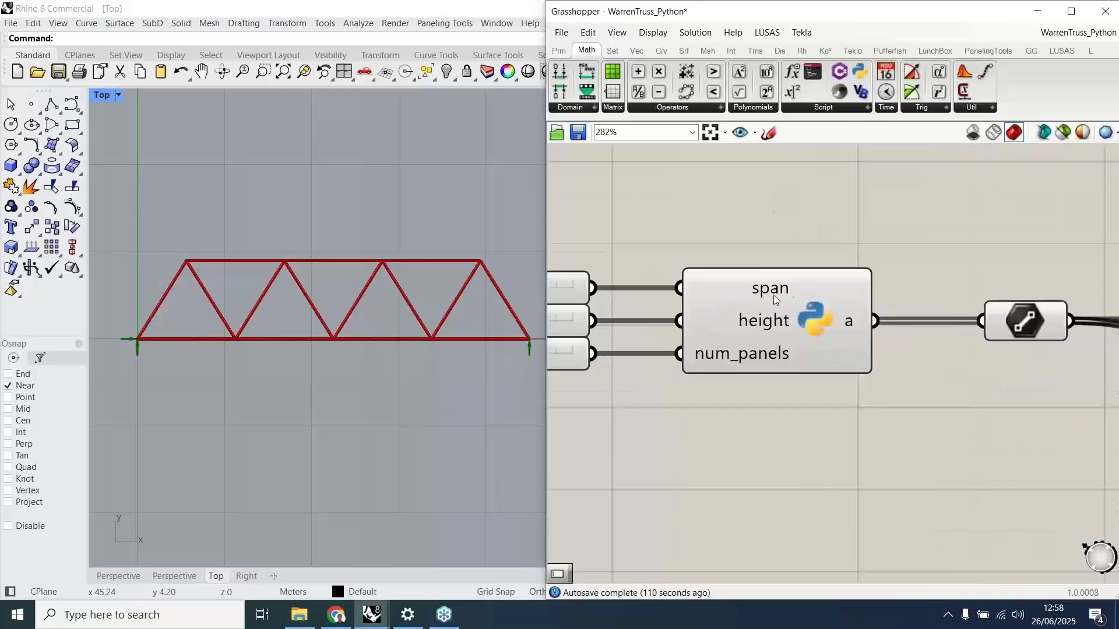
scroll(766, 293, up, 3)
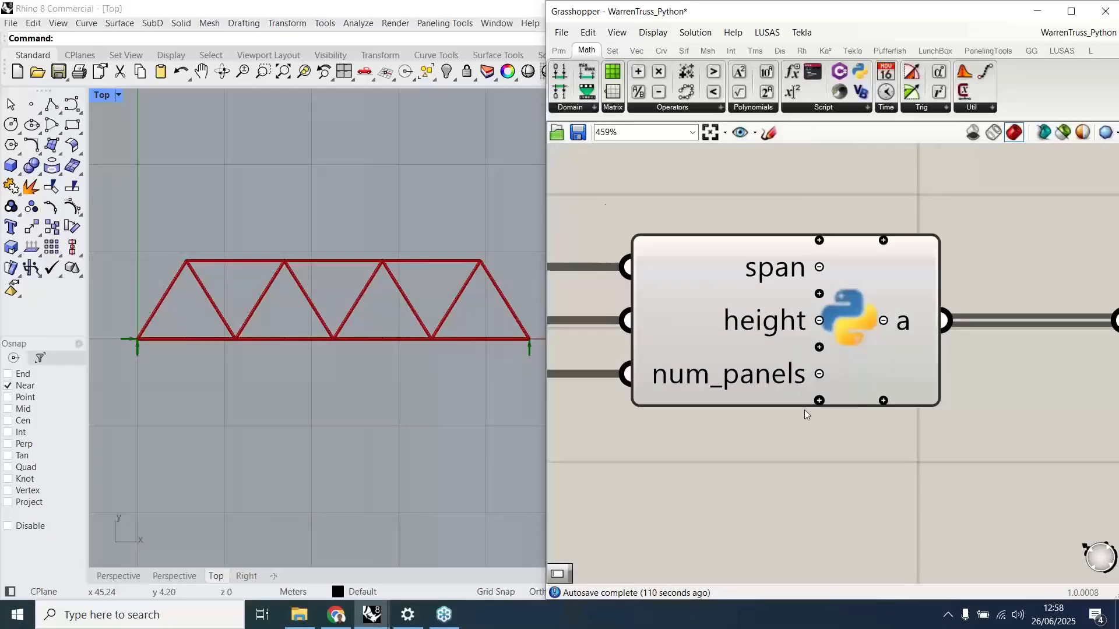
scroll(804, 410, up, 2)
scroll(827, 438, down, 5)
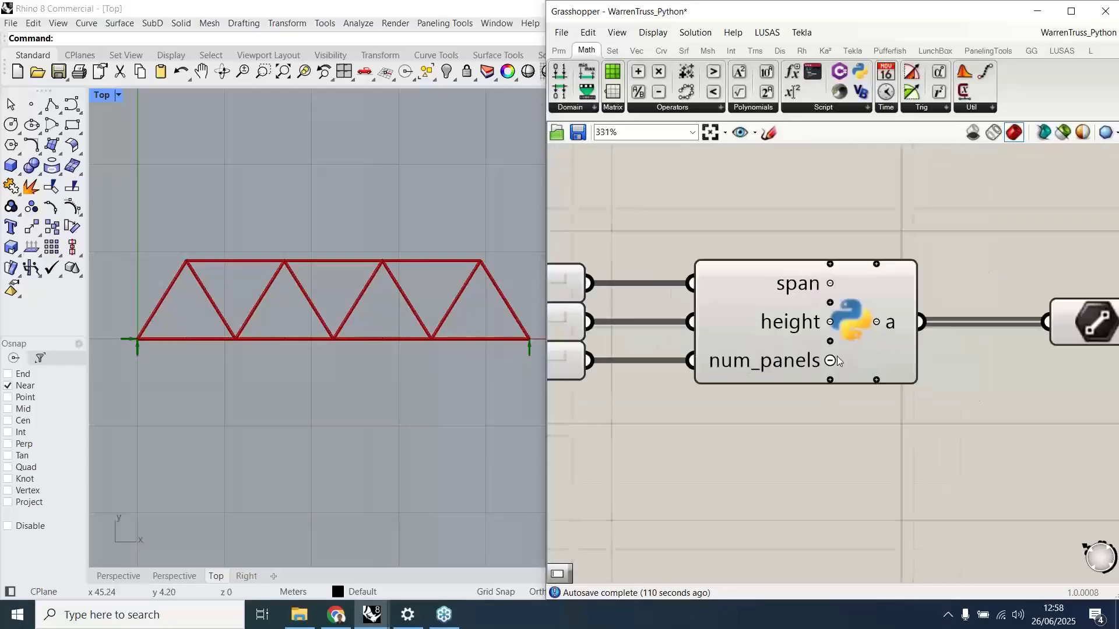
scroll(829, 413, down, 3)
click(837, 369)
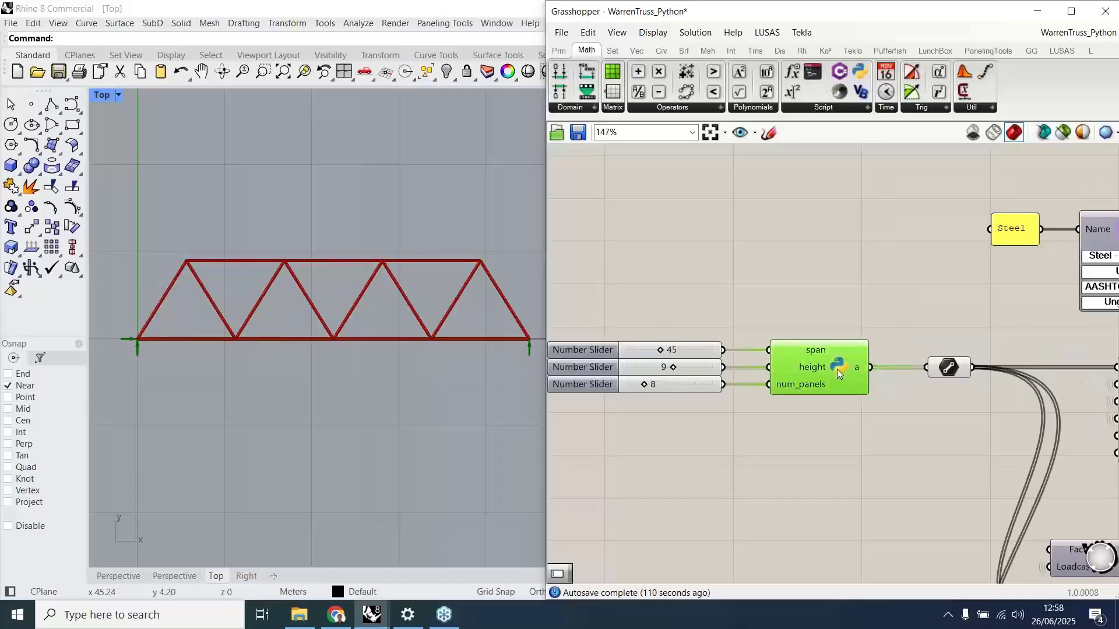
right_click(837, 369)
click(875, 460)
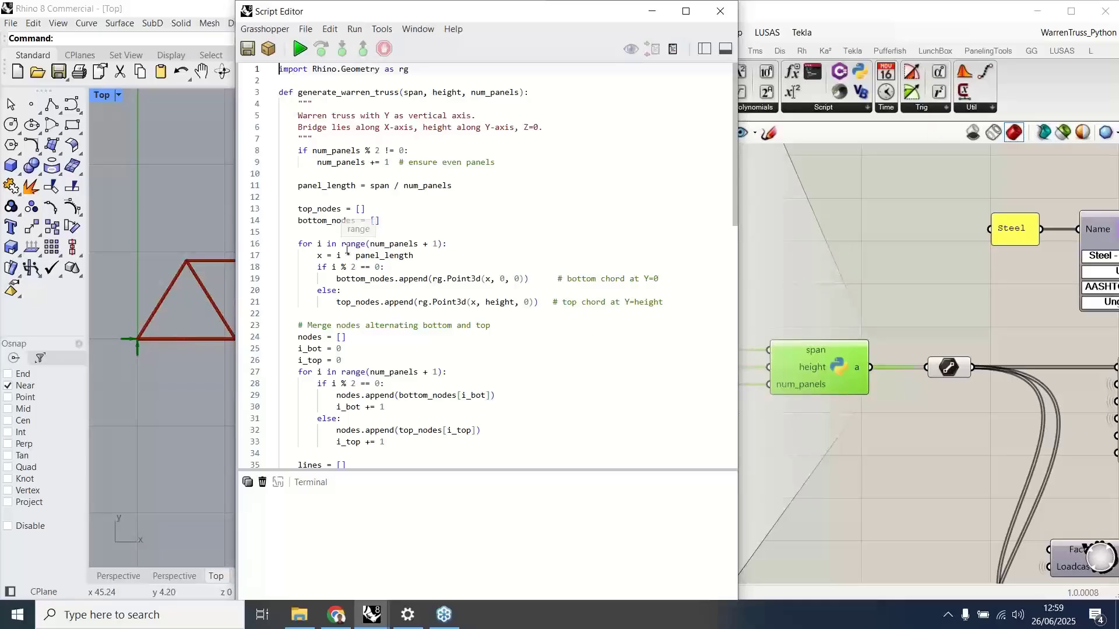
- Read through the generate_warren_truss code from the node definitions to the returned lines, and close the script editor
scroll(348, 244, down, 2)
scroll(349, 242, down, 7)
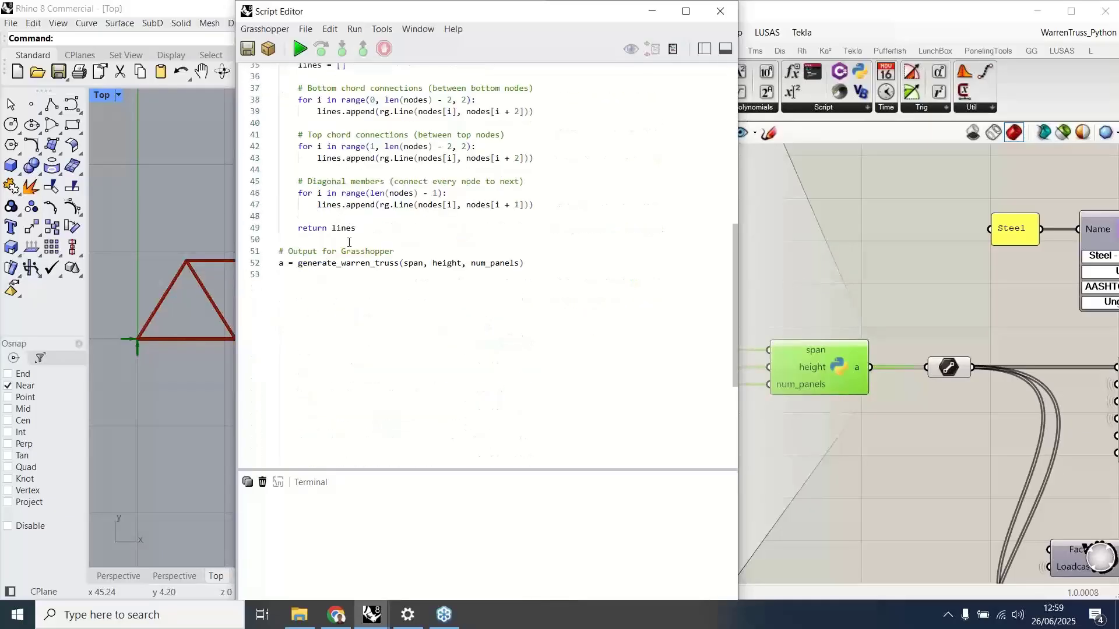
scroll(349, 243, up, 10)
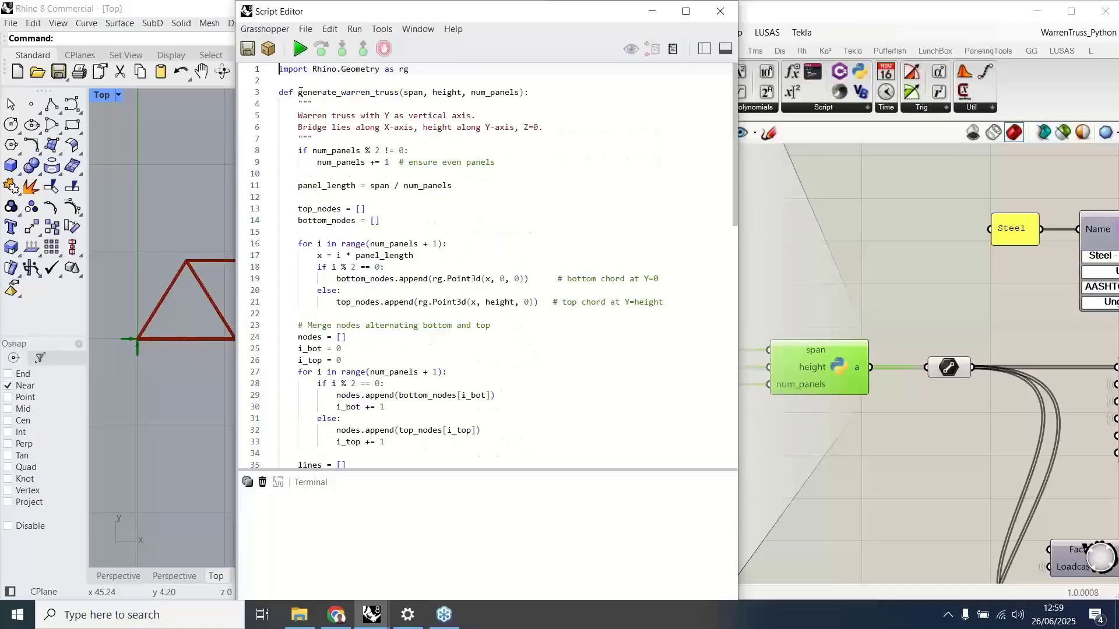
double_click(301, 92)
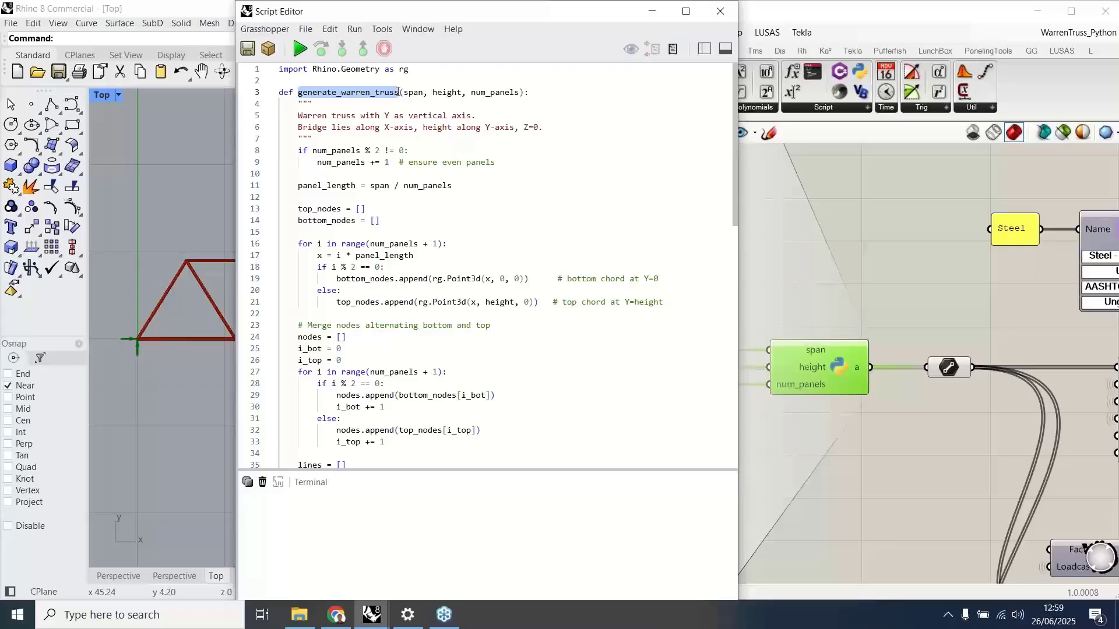
click(505, 207)
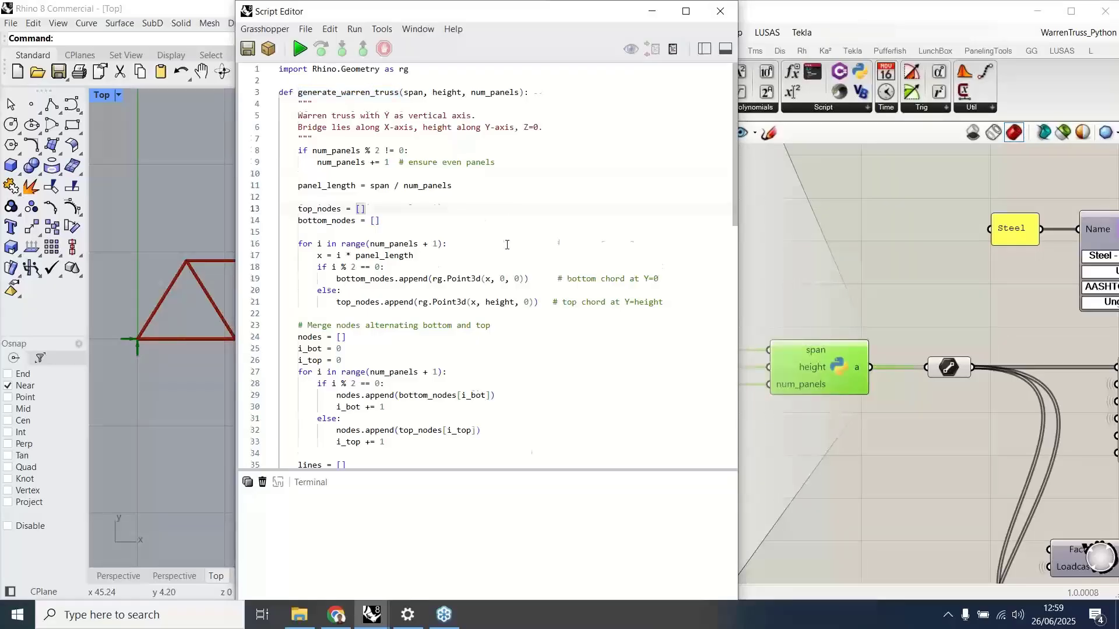
scroll(506, 245, down, 6)
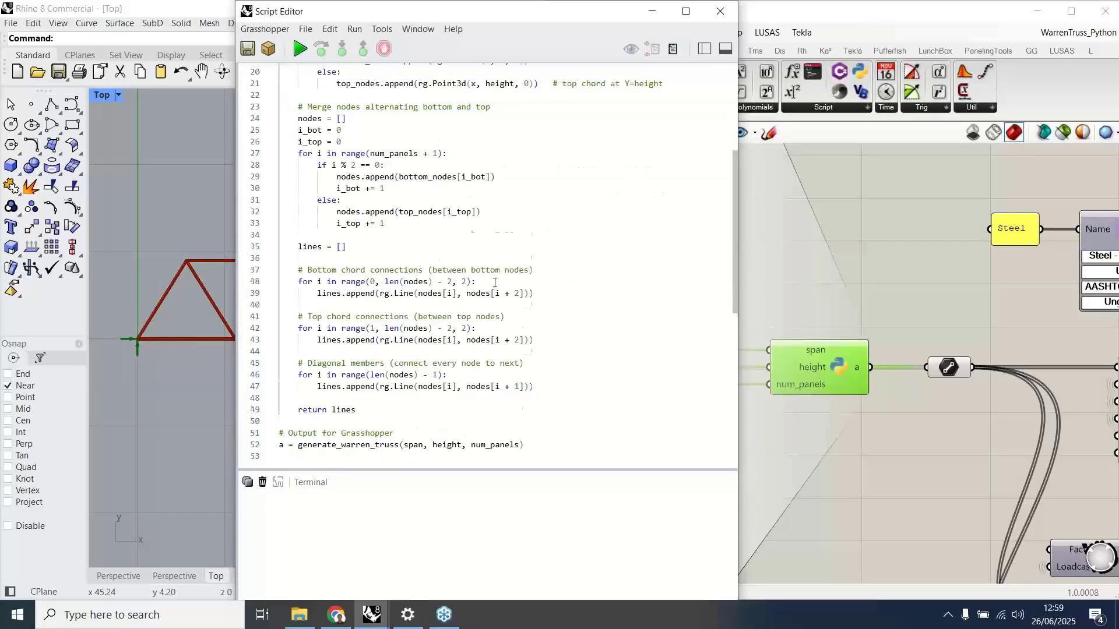
scroll(495, 283, up, 7)
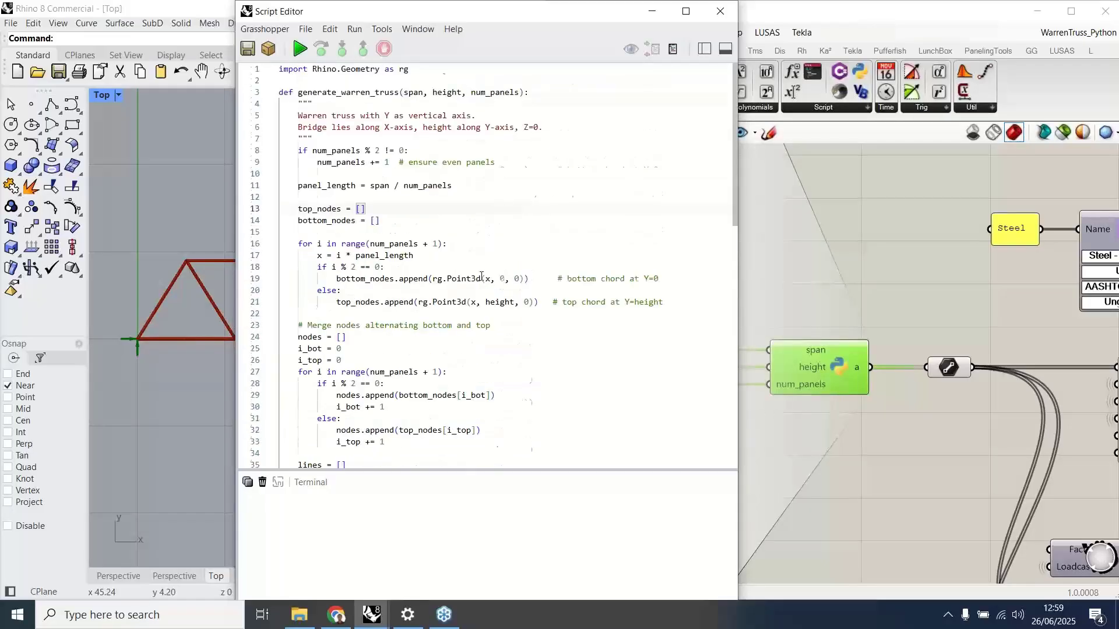
scroll(481, 277, down, 6)
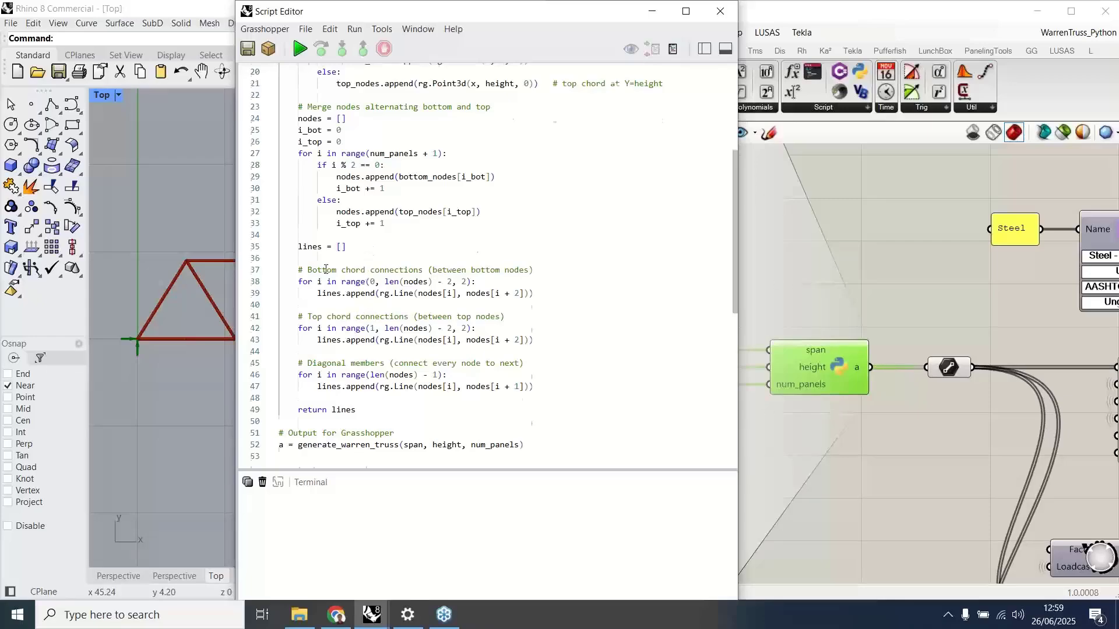
scroll(326, 269, up, 7)
scroll(327, 410, down, 6)
drag(332, 409, 357, 410)
click(720, 11)
- Examine the LUSAS components and how the truss lines connect to the member, section, mesh, support and model components
click(1059, 52)
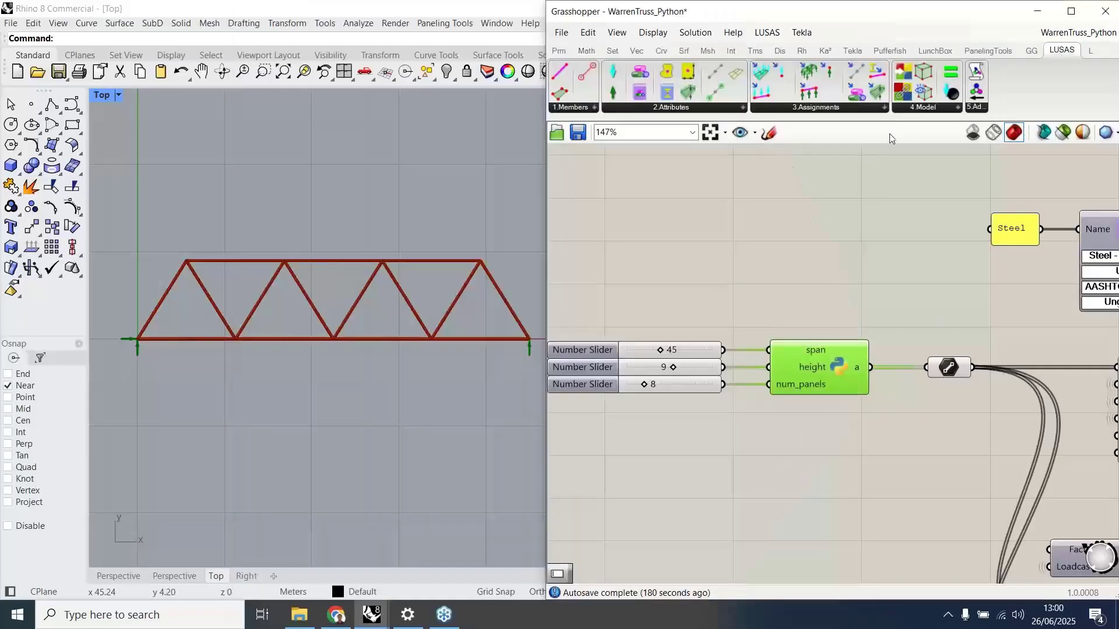
scroll(852, 246, down, 3)
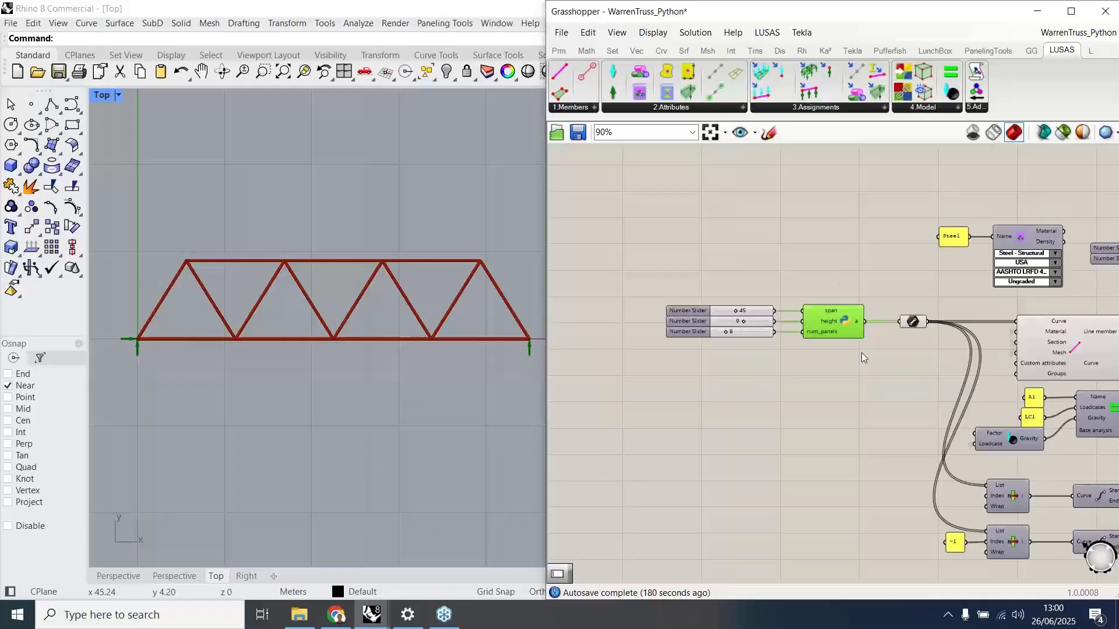
right_drag(866, 372, 785, 300)
scroll(784, 299, down, 2)
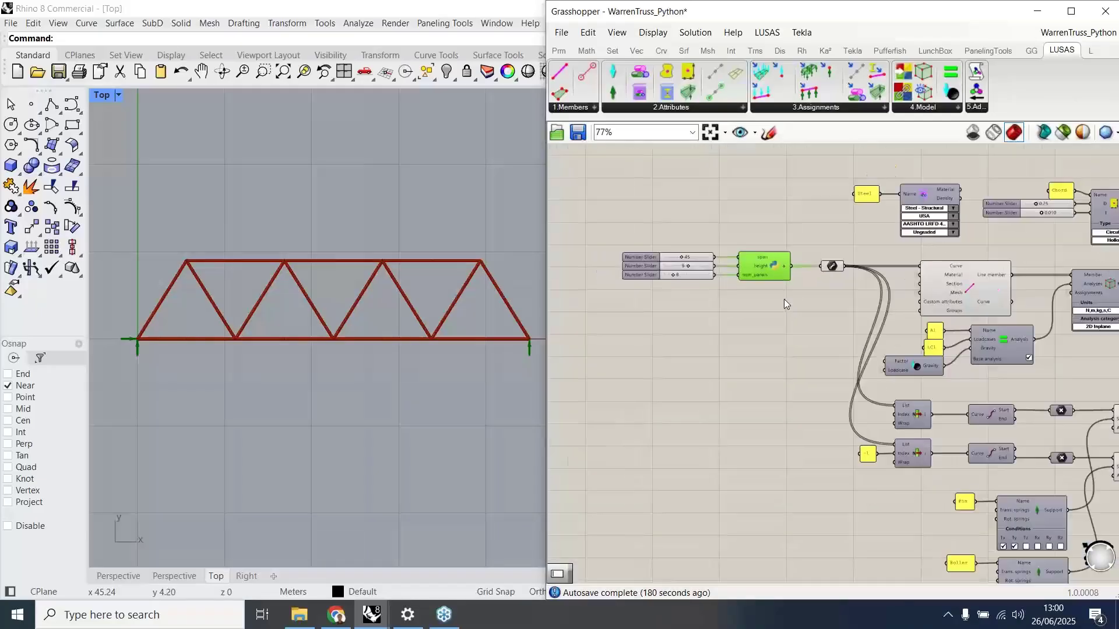
right_drag(1063, 354, 796, 341)
scroll(963, 282, up, 2)
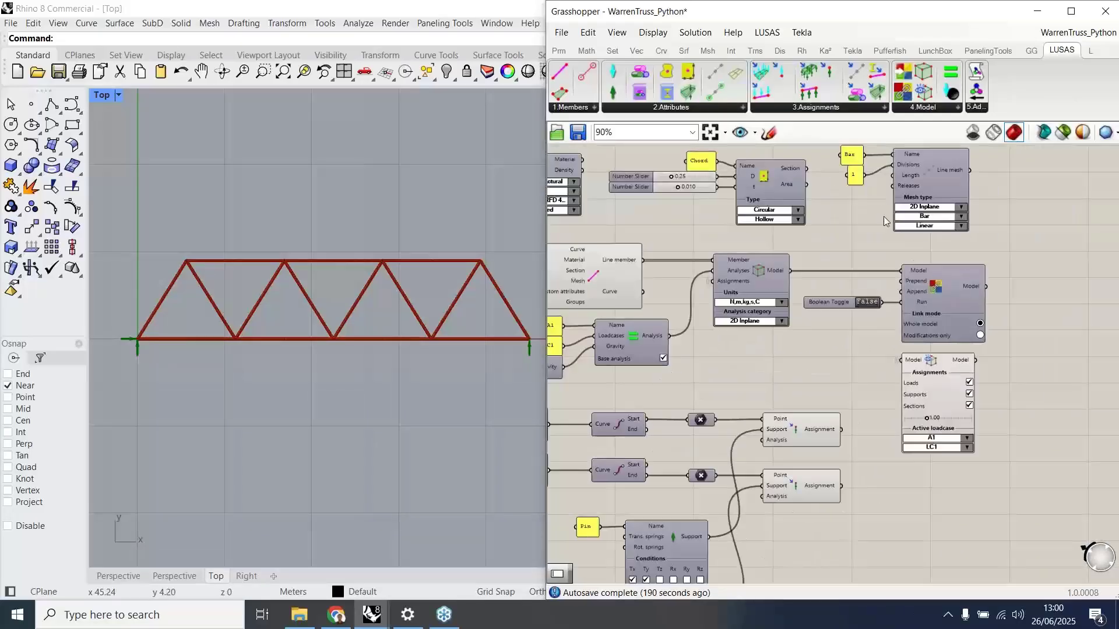
right_drag(869, 263, 873, 270)
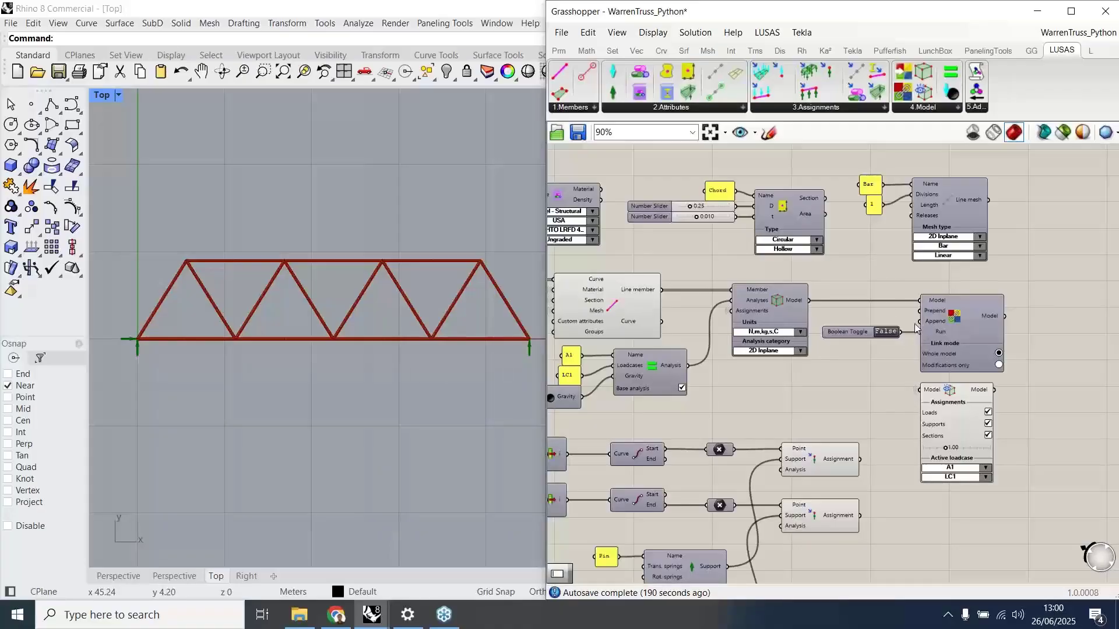
scroll(894, 280, up, 1)
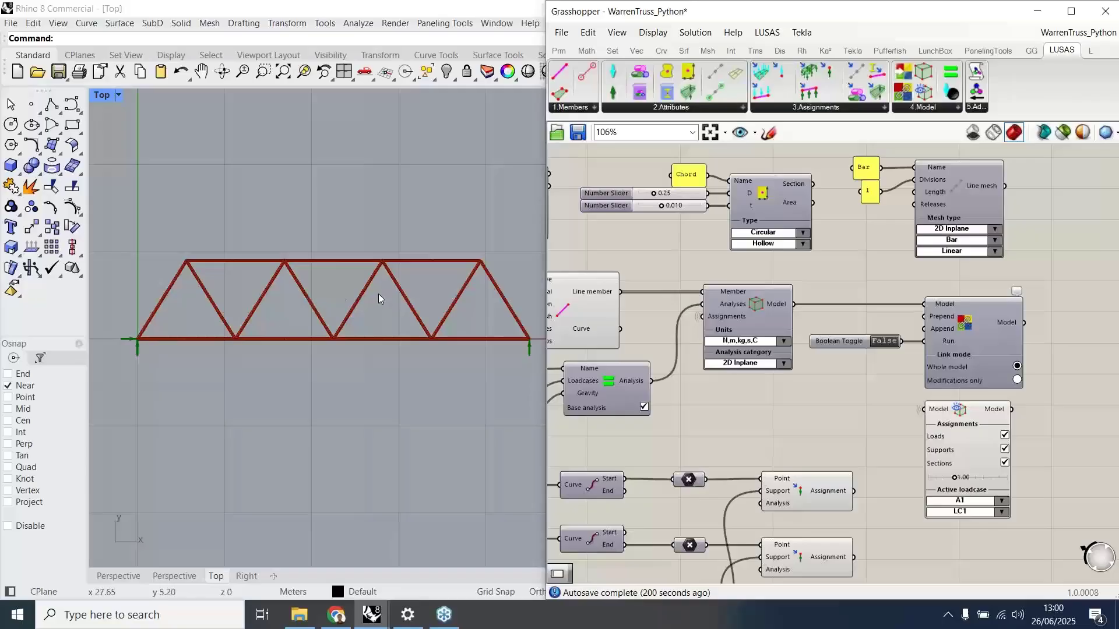
- Set the live link's Boolean toggle to True, choose a new LUSAS model and browse to Desktop > GRASSHOPPER WEBINAR > June 2025
double_click(878, 342)
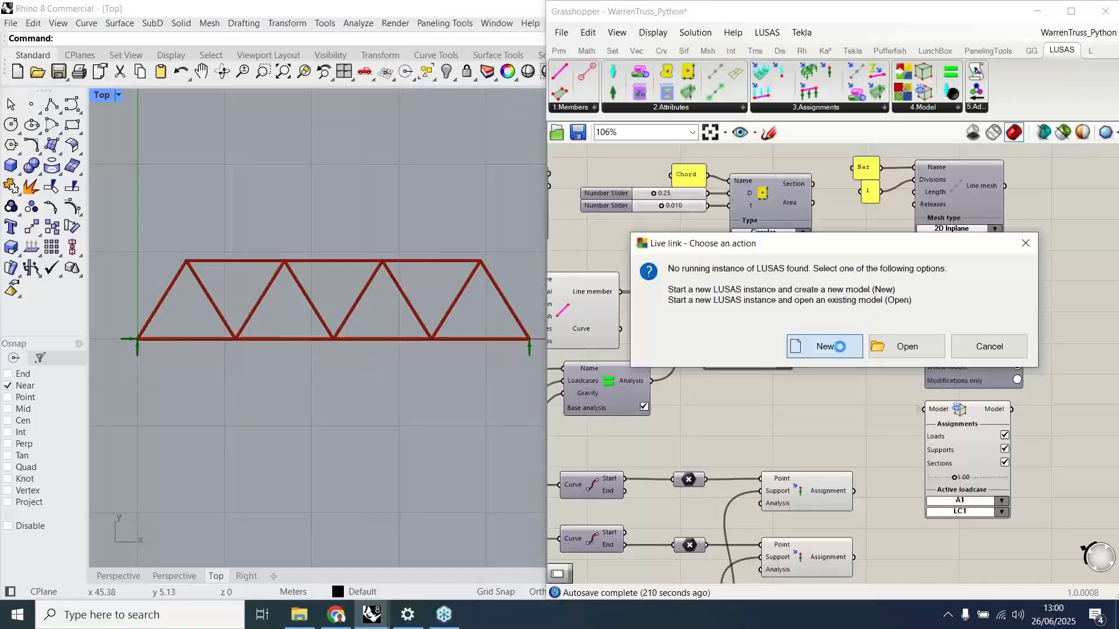
click(840, 347)
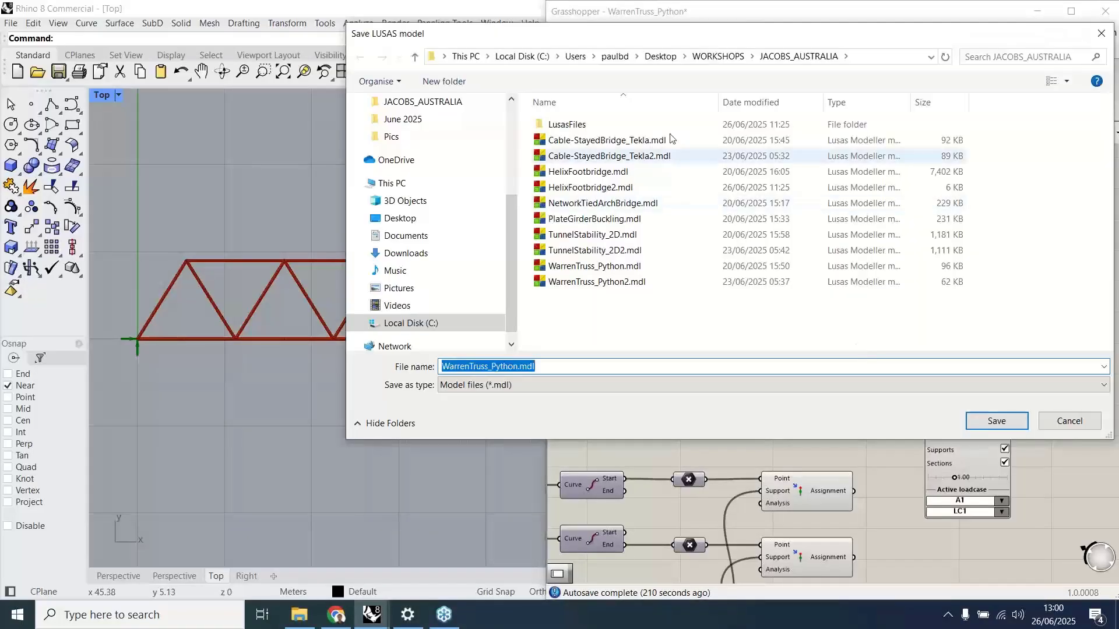
scroll(408, 123, up, 2)
click(406, 140)
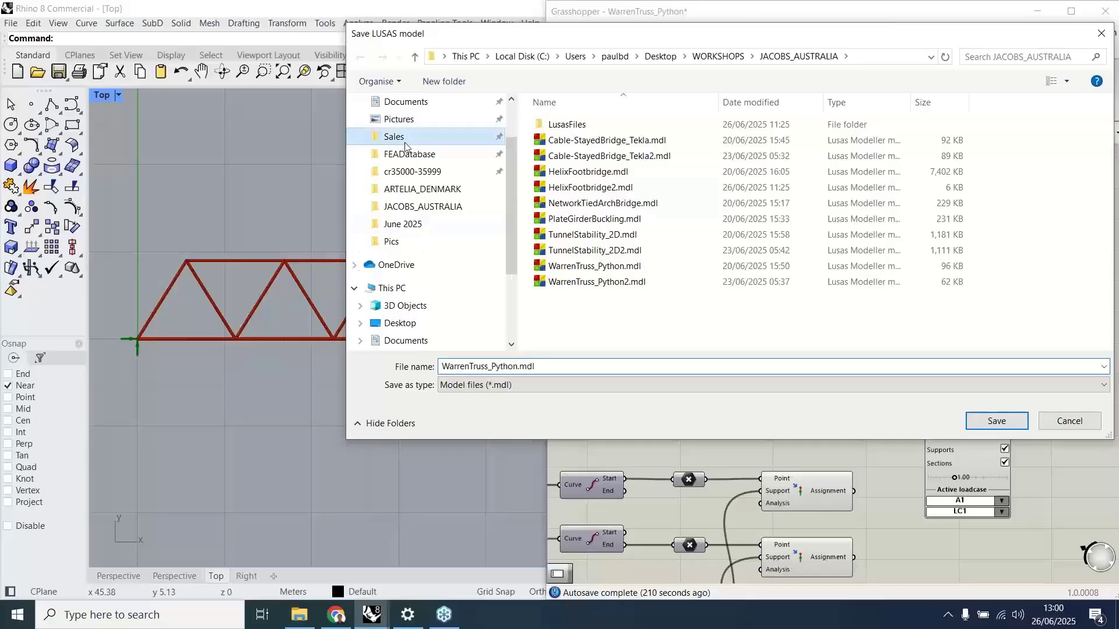
scroll(407, 140, up, 2)
click(399, 131)
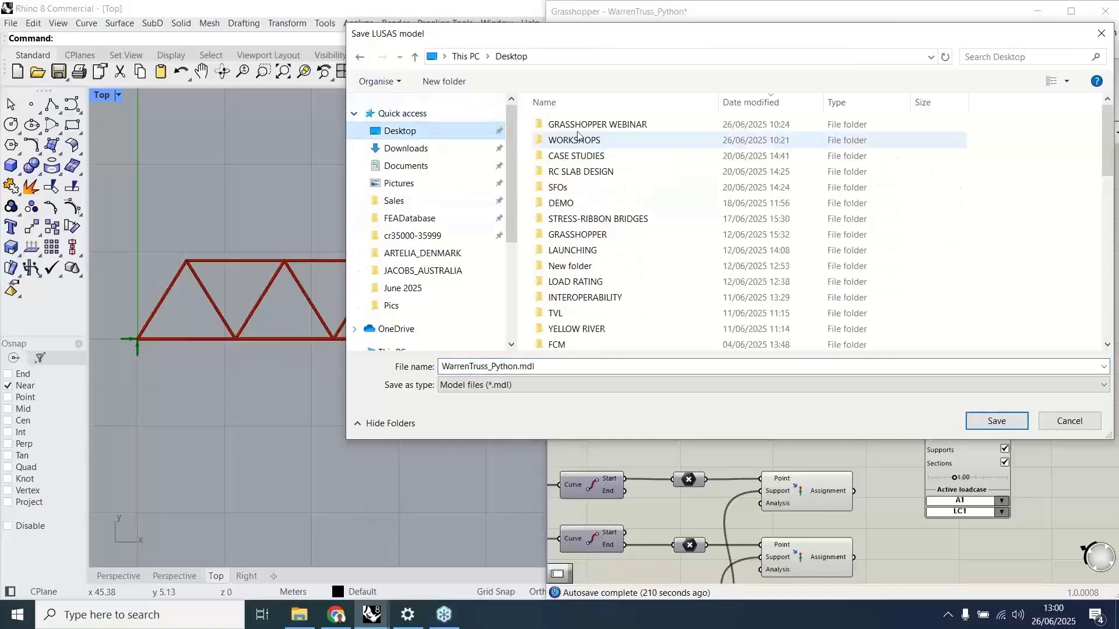
double_click(575, 126)
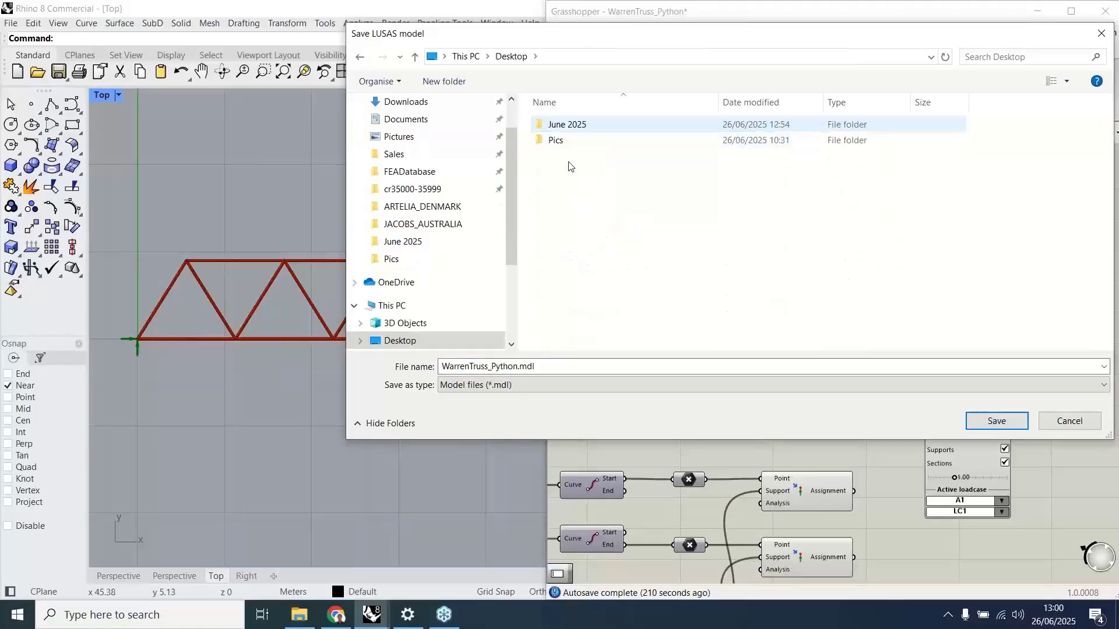
double_click(568, 124)
- Save the model as WarrenTruss_Python2.mdl and start LUSAS with the Bridge Plus product
click(514, 366)
click(514, 365)
text(2)
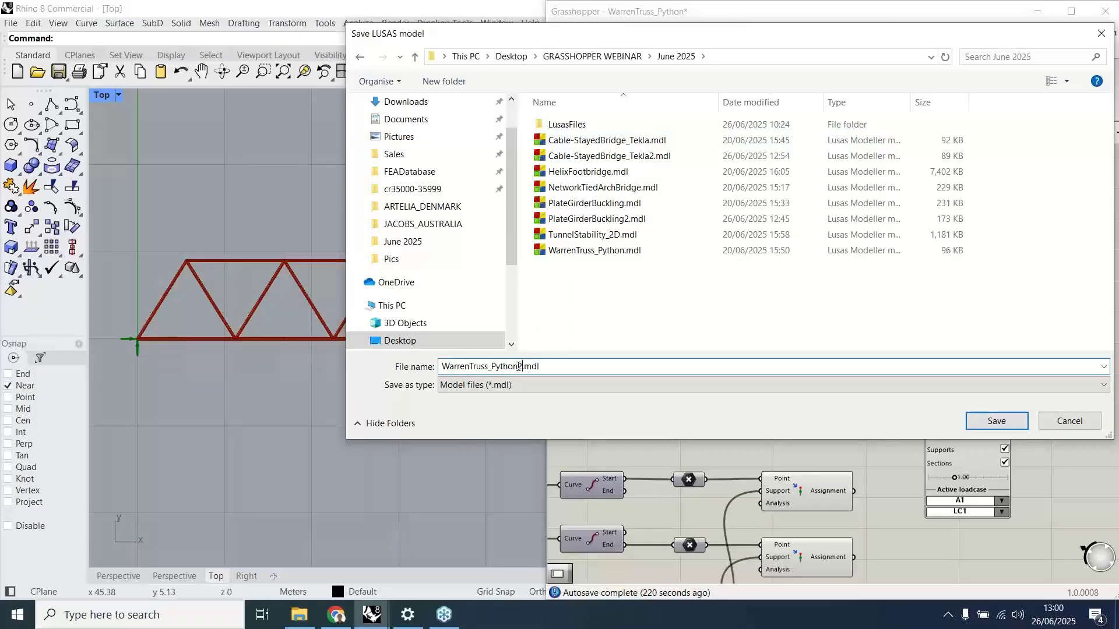
click(984, 424)
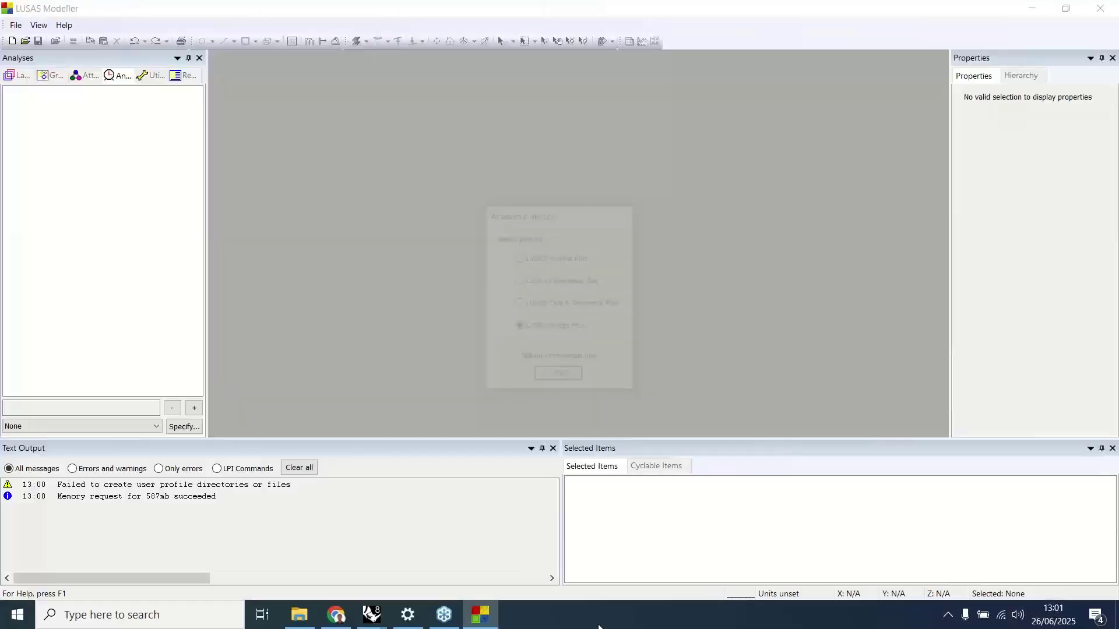
click(546, 379)
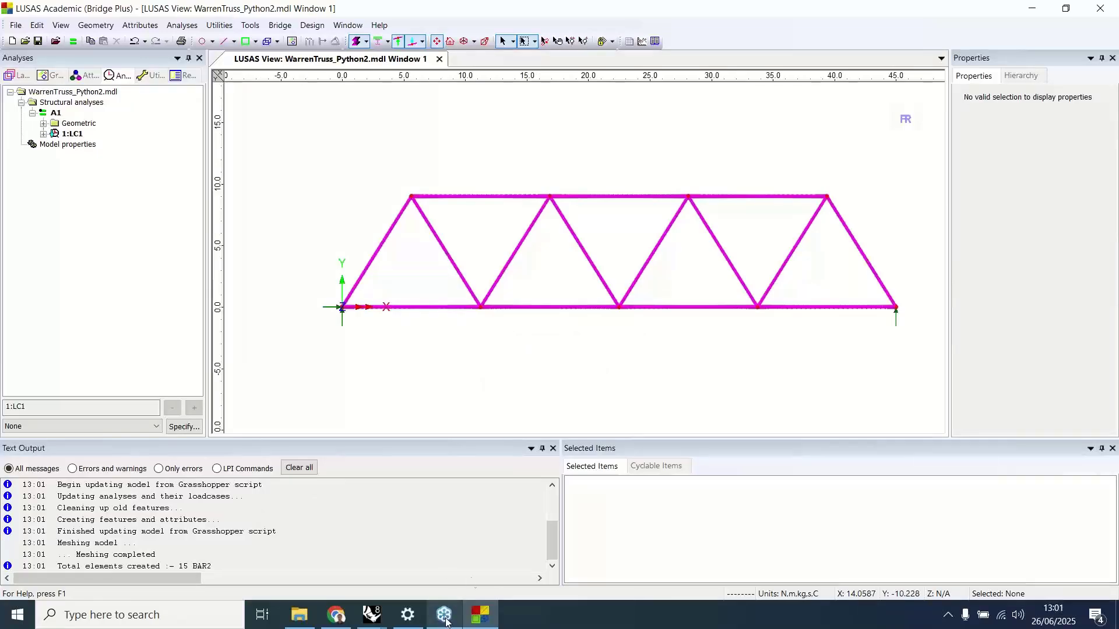
- Fit the LUSAS window beside Grasshopper, narrow the Analyses pane and close the Properties and Hierarchy panes
click(1065, 9)
drag(492, 99, 266, 23)
drag(606, 404, 547, 596)
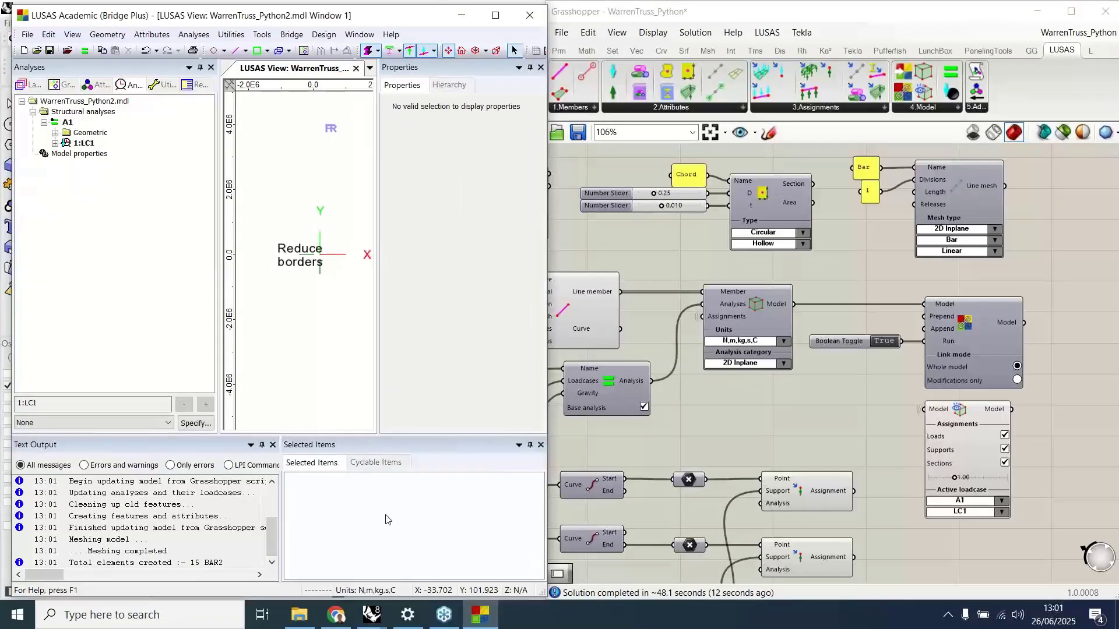
drag(219, 268, 156, 260)
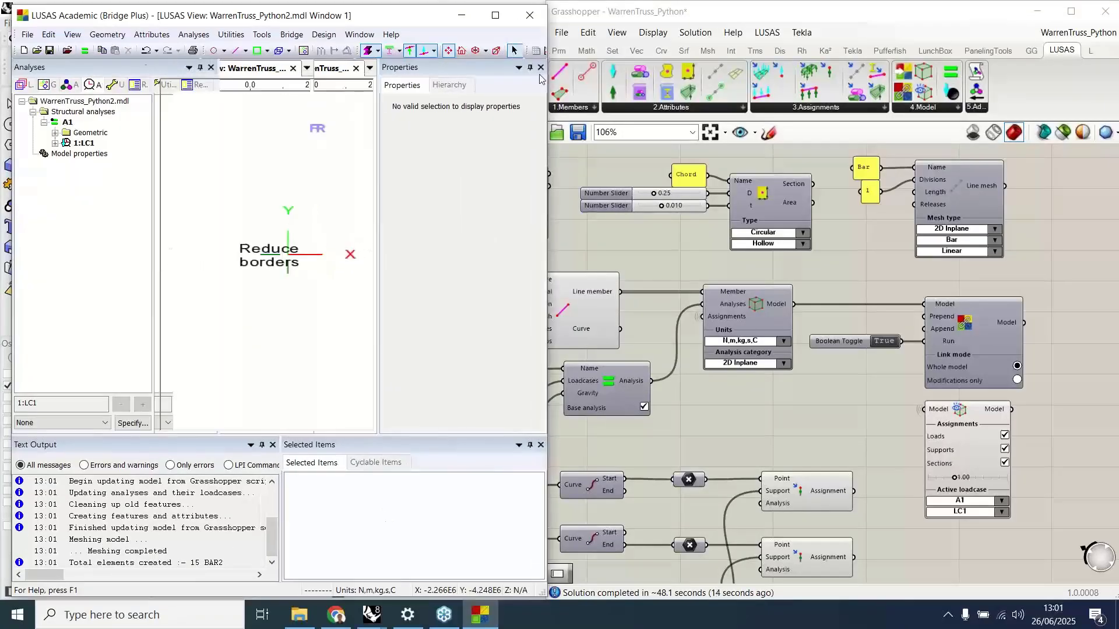
click(540, 67)
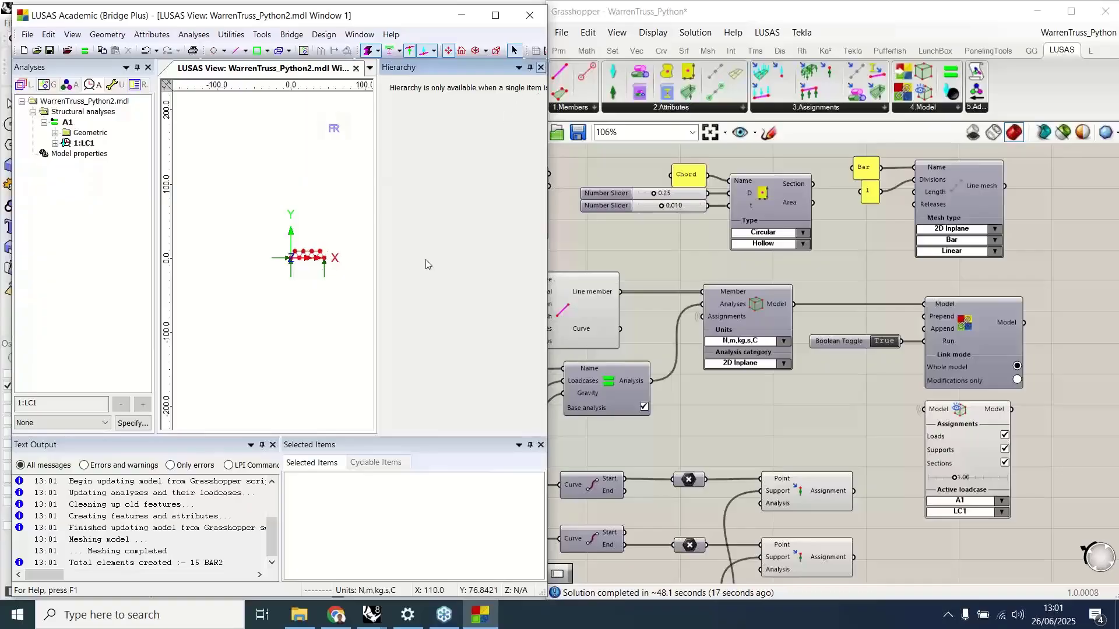
- Set the truss span slider to 55 in Grasshopper and switch to LUSAS to view the updated truss
scroll(831, 267, down, 4)
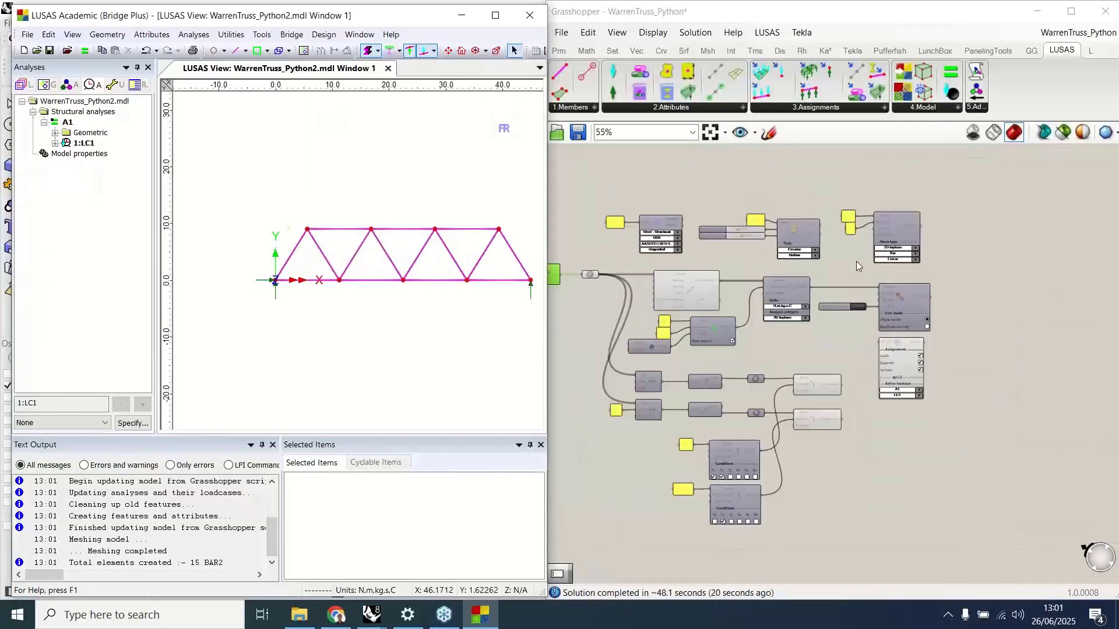
scroll(872, 345, up, 3)
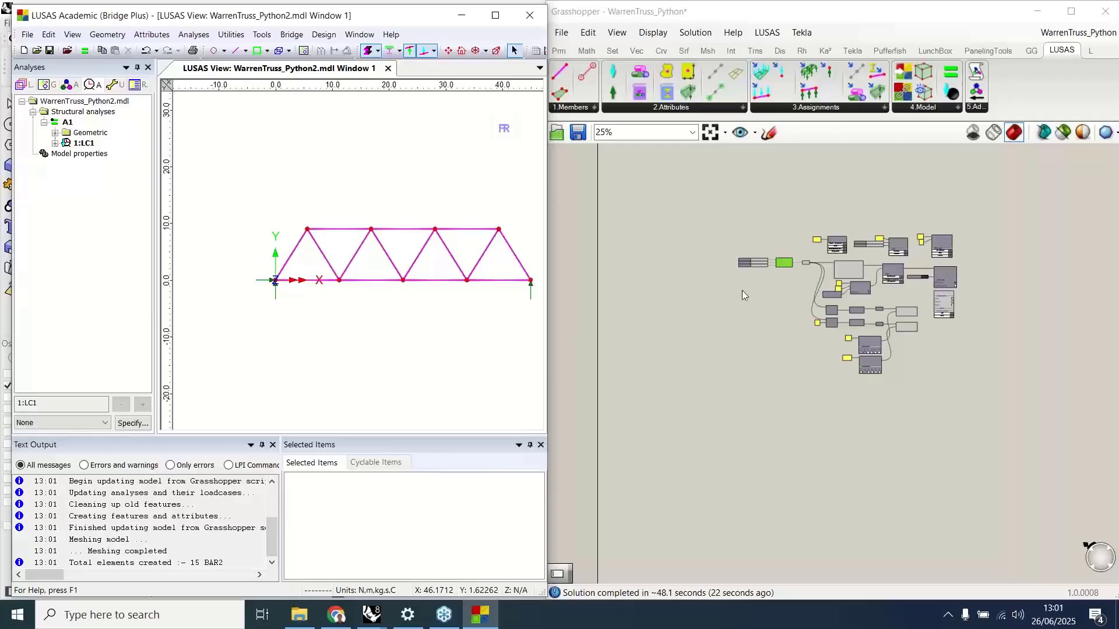
scroll(742, 290, up, 4)
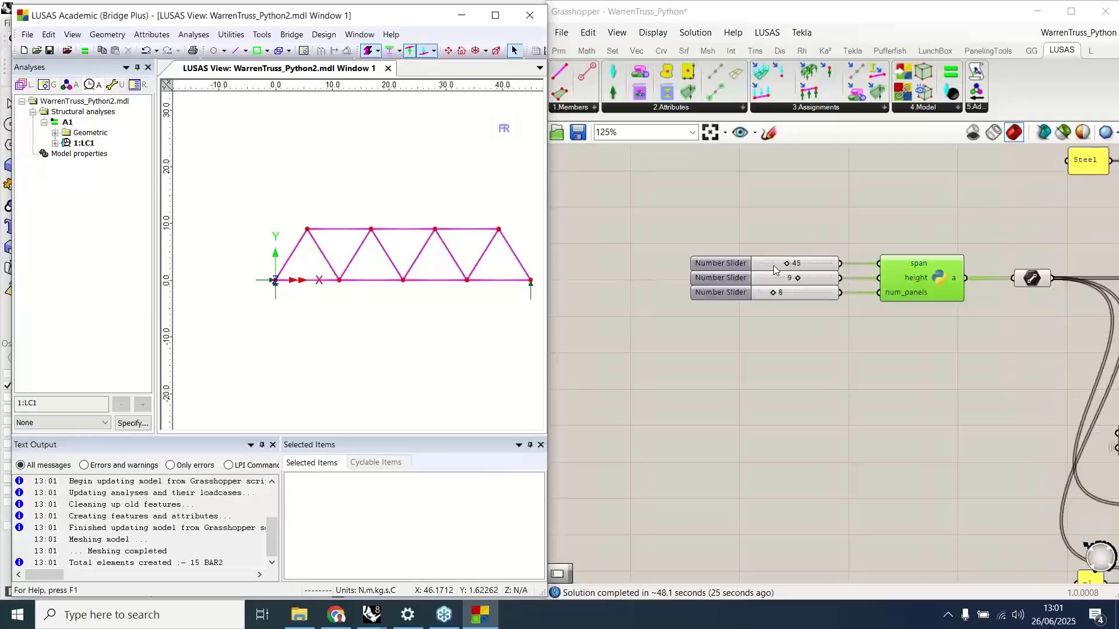
double_click(771, 263)
text(5)
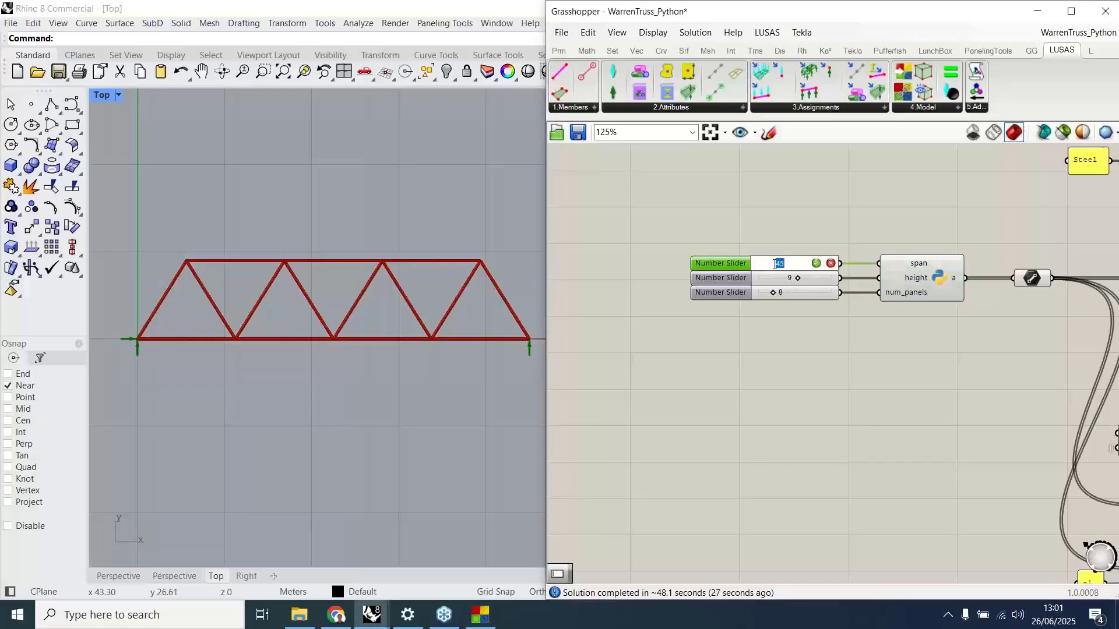
text(5)
key(Return)
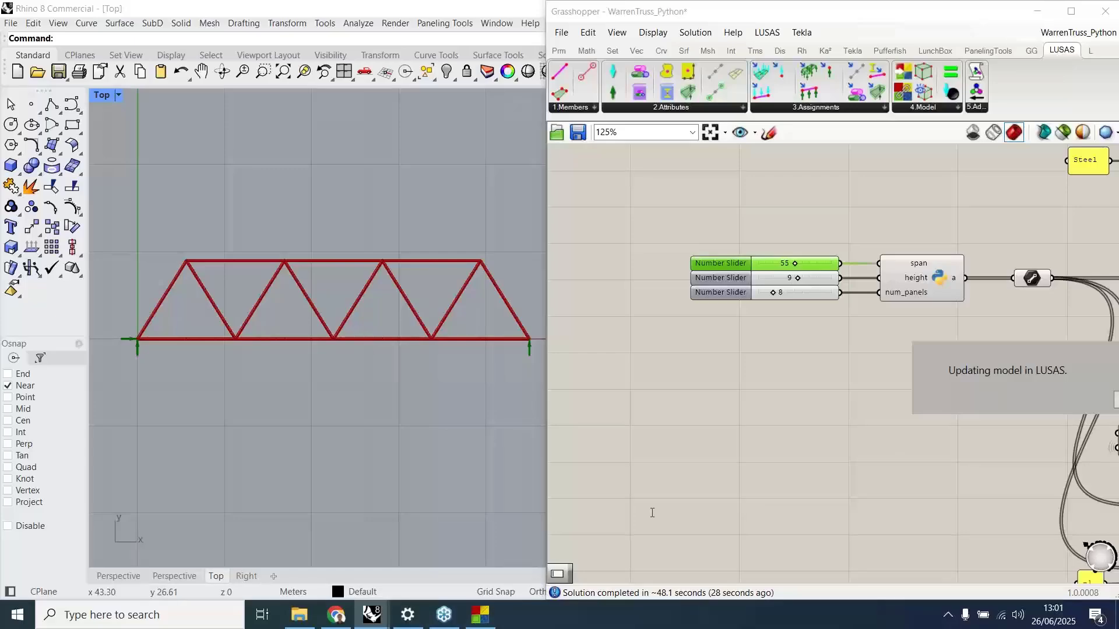
click(482, 616)
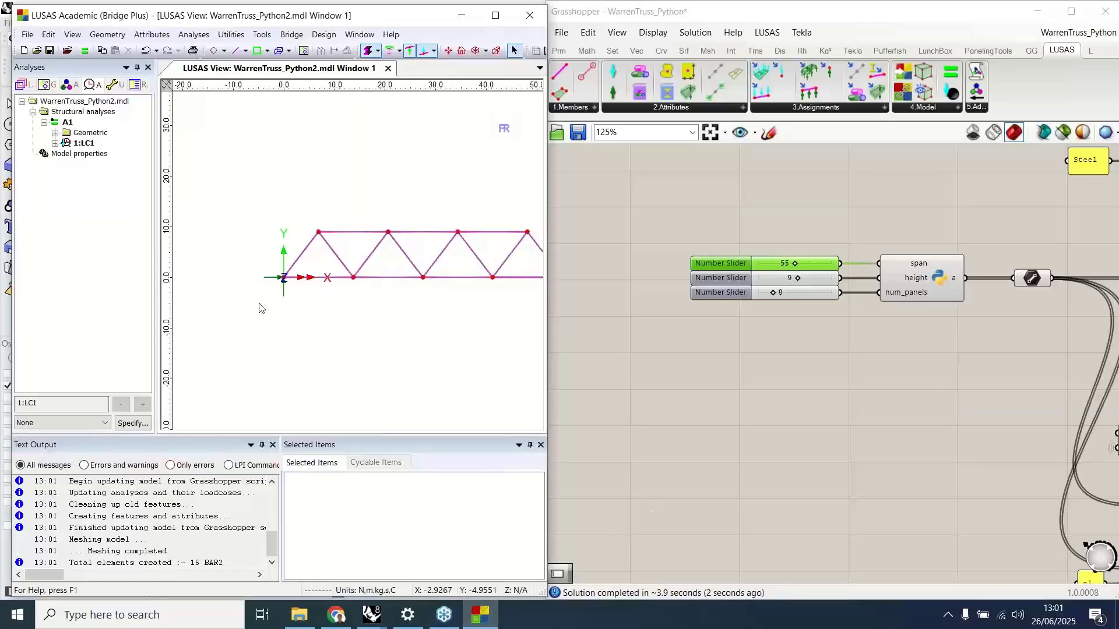
- Set the truss's number of panels to 12 in Grasshopper and switch to LUSAS to view the updated model
double_click(798, 295)
text(12)
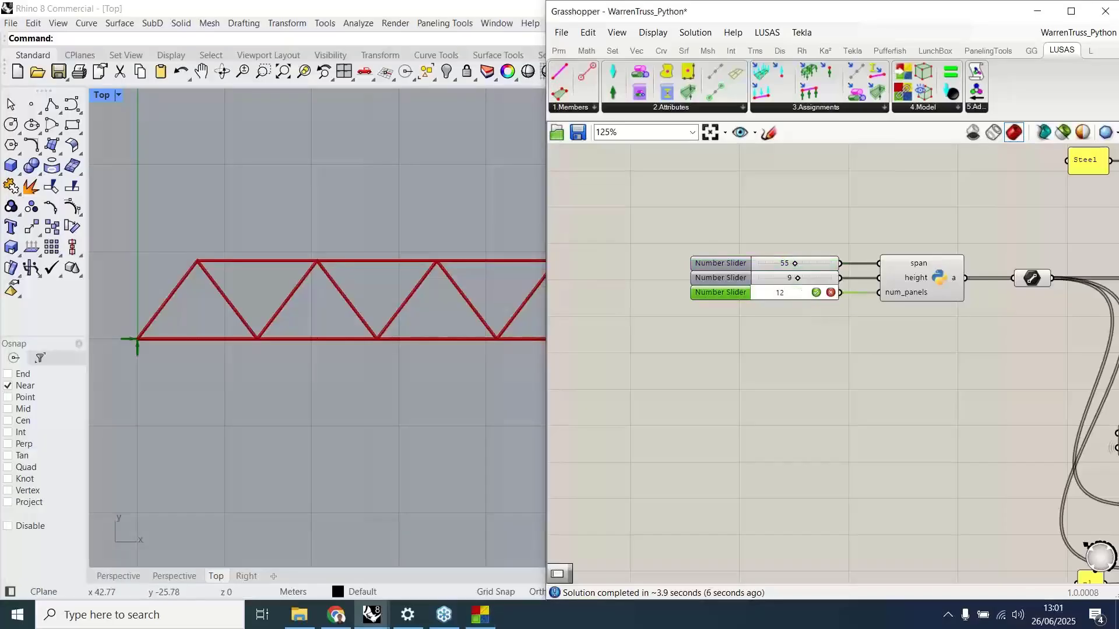
key(Return)
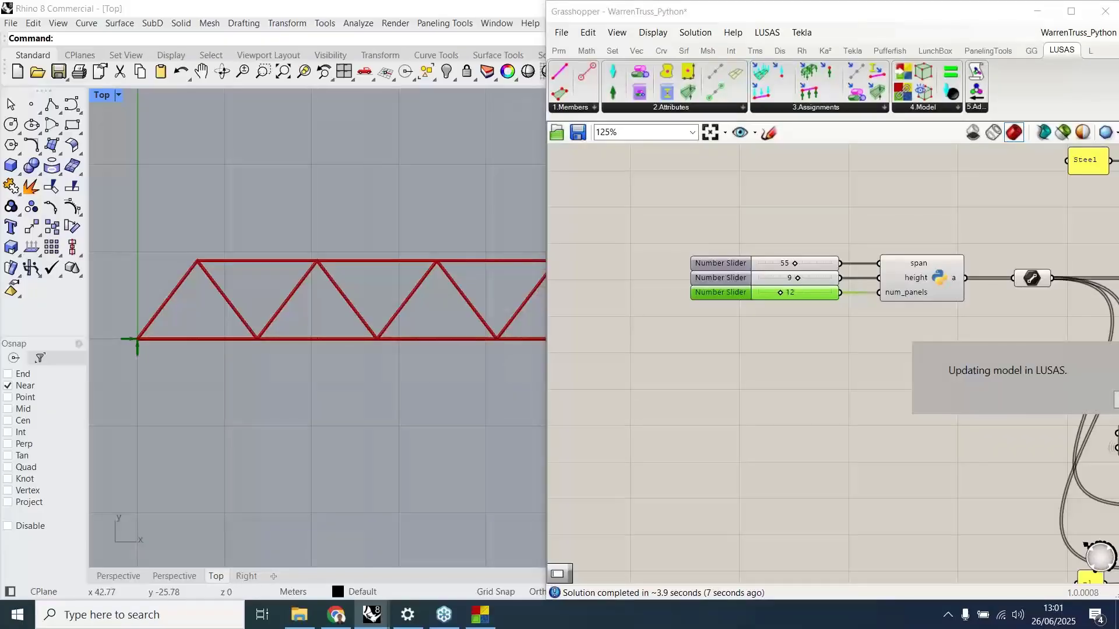
click(489, 614)
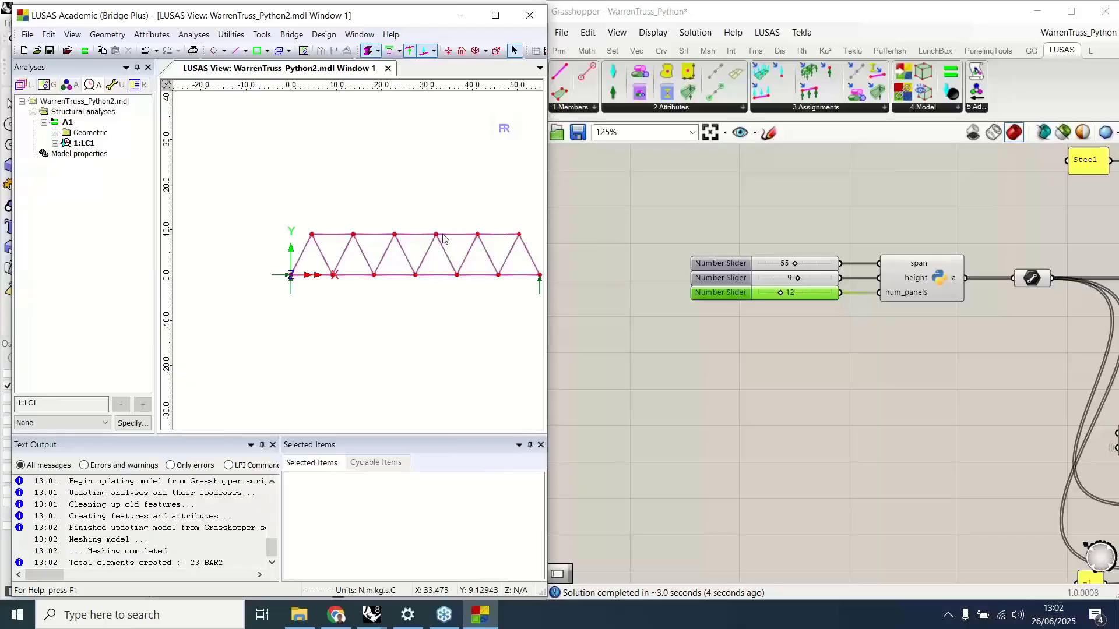
- Return to Grasshopper and look at the Python component with its span, height and num_panels inputs
click(606, 307)
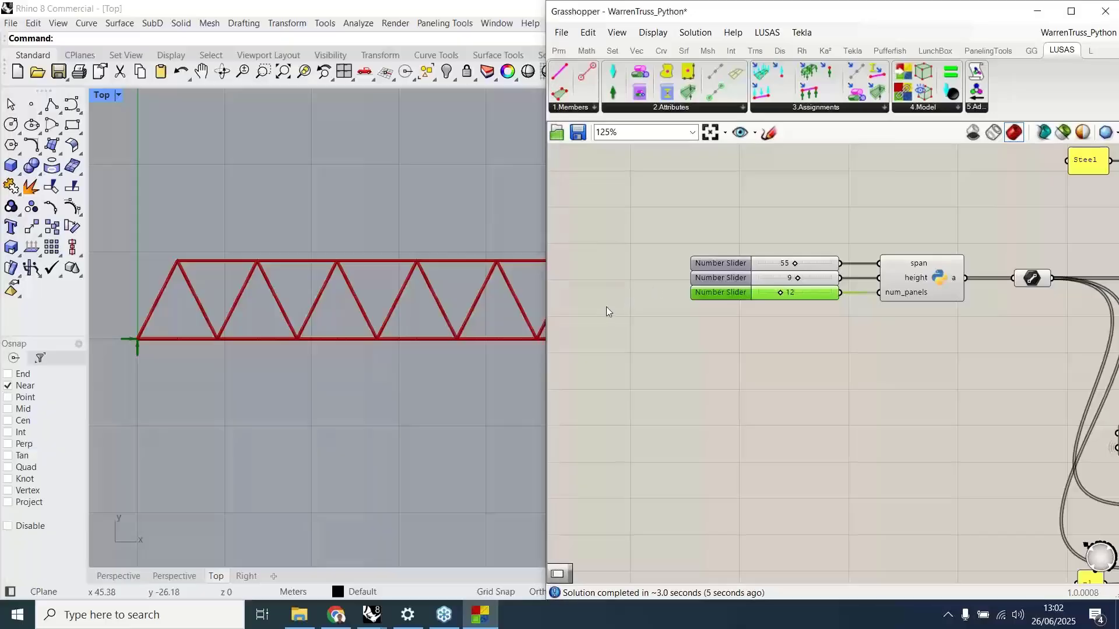
scroll(607, 294, down, 6)
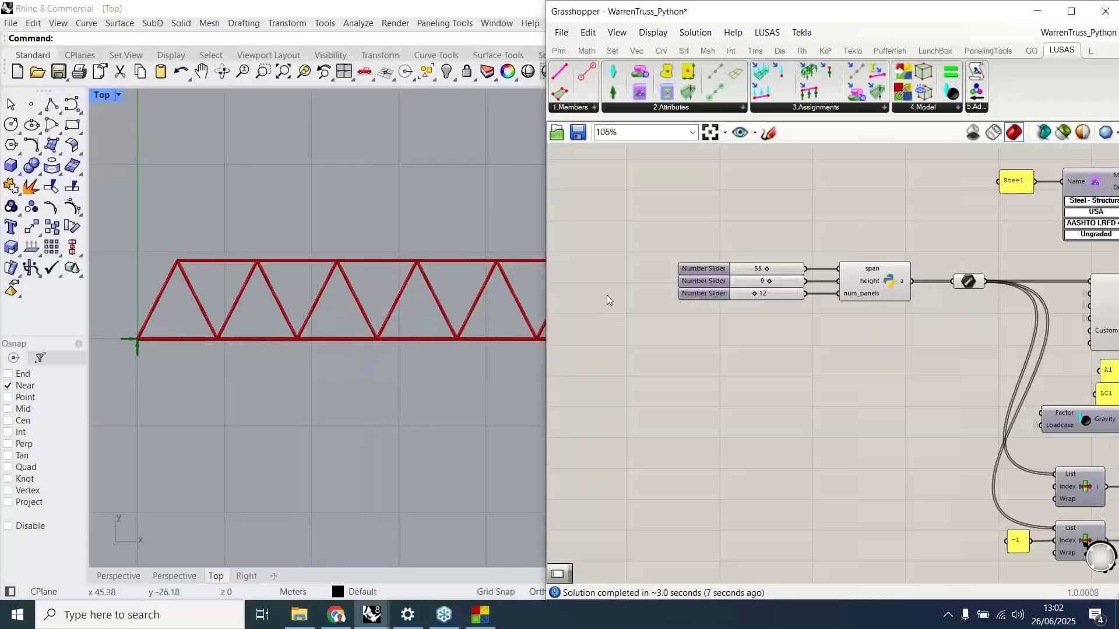
scroll(717, 308, up, 6)
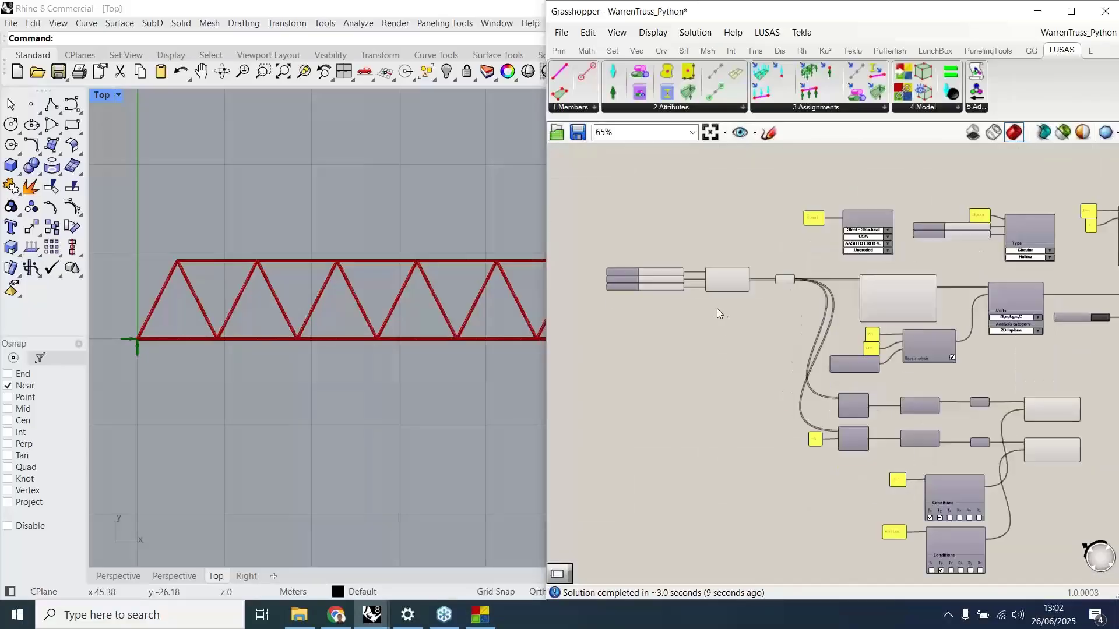
scroll(720, 267, up, 3)
click(741, 276)
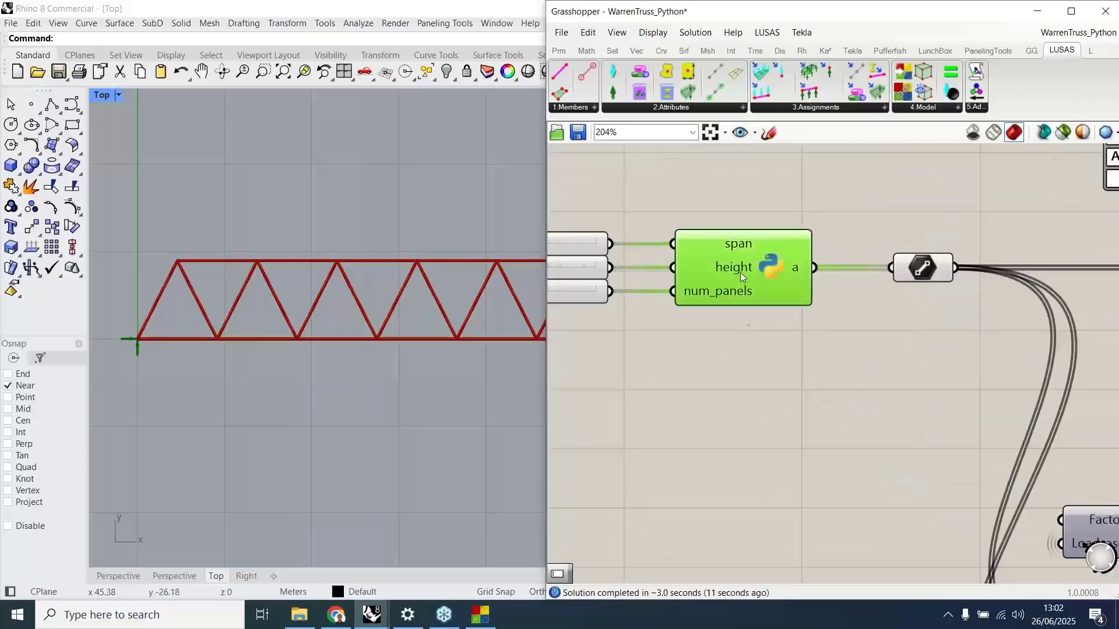
click(759, 347)
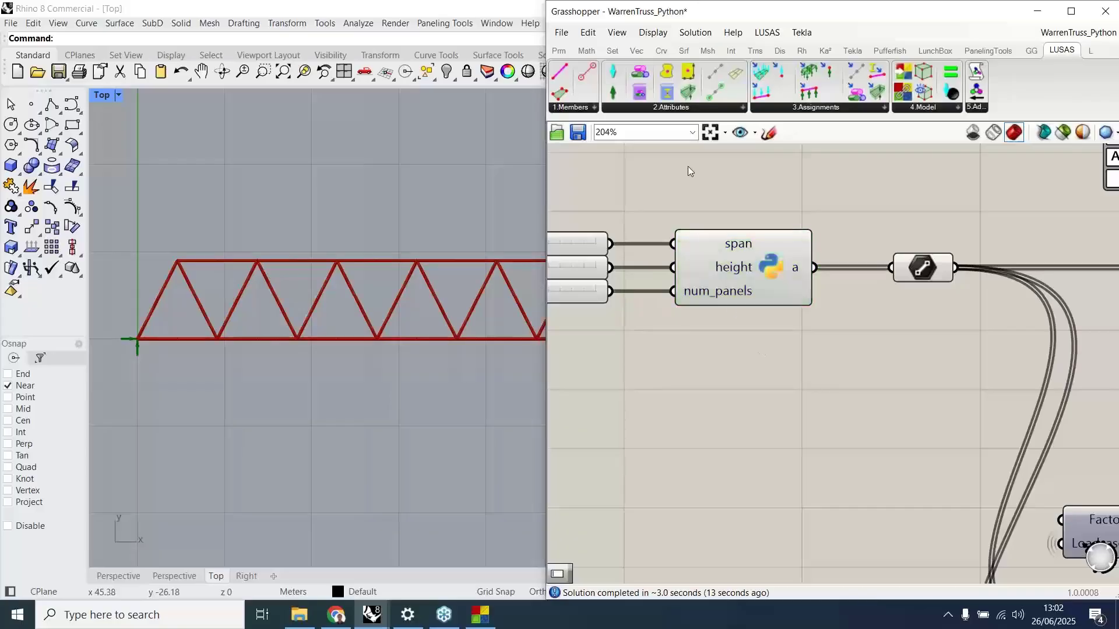
- Switch to LUSAS and close it without saving the changes to WarrenTruss_Python2.mdl
click(480, 615)
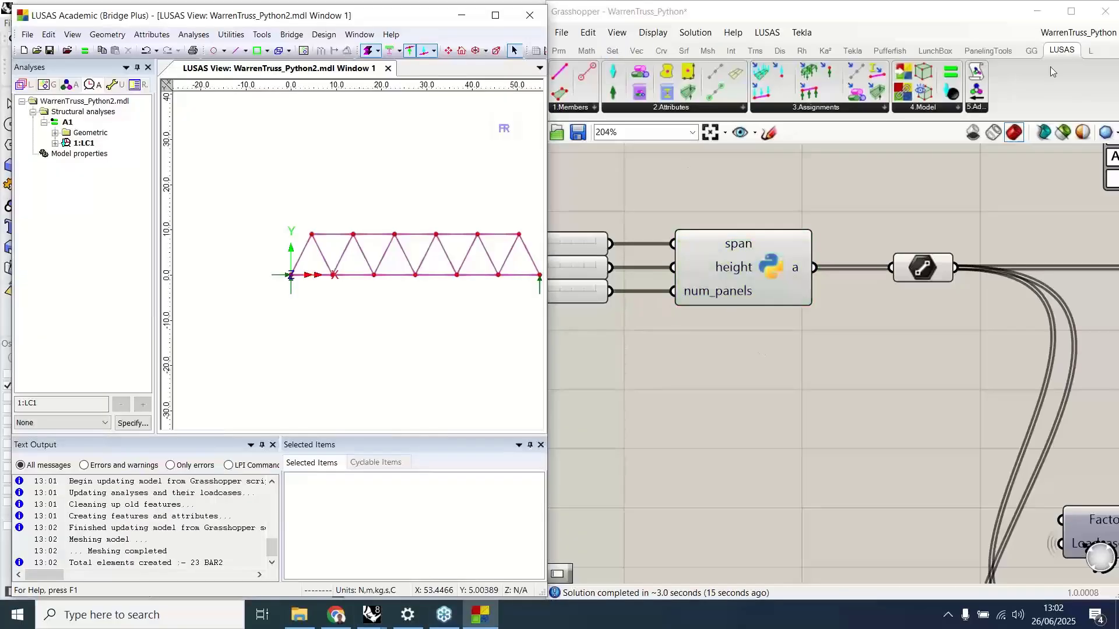
click(530, 16)
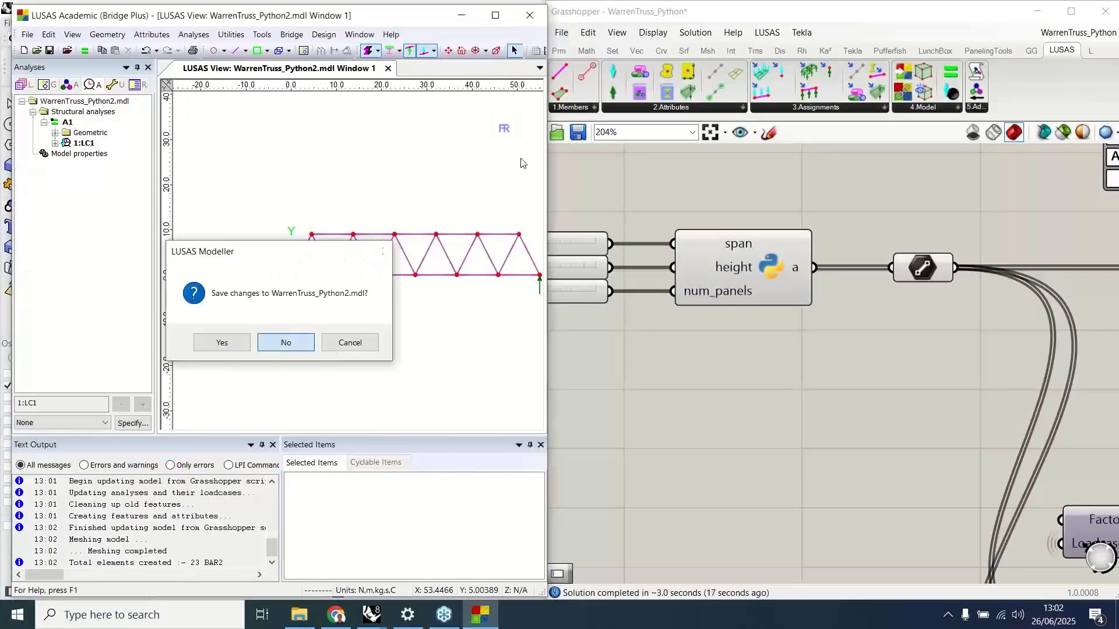
click(285, 342)
- Close the WarrenTruss_Python definition in Grasshopper and open TunnelStability_2D.gh from the June 2025 folder
click(561, 33)
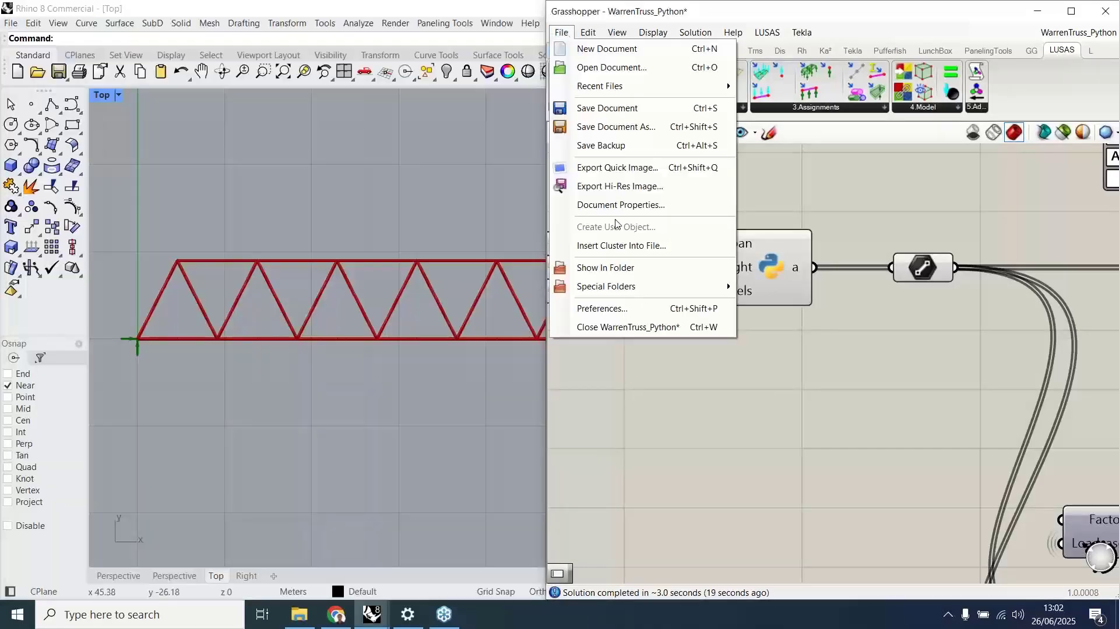
click(598, 327)
click(853, 344)
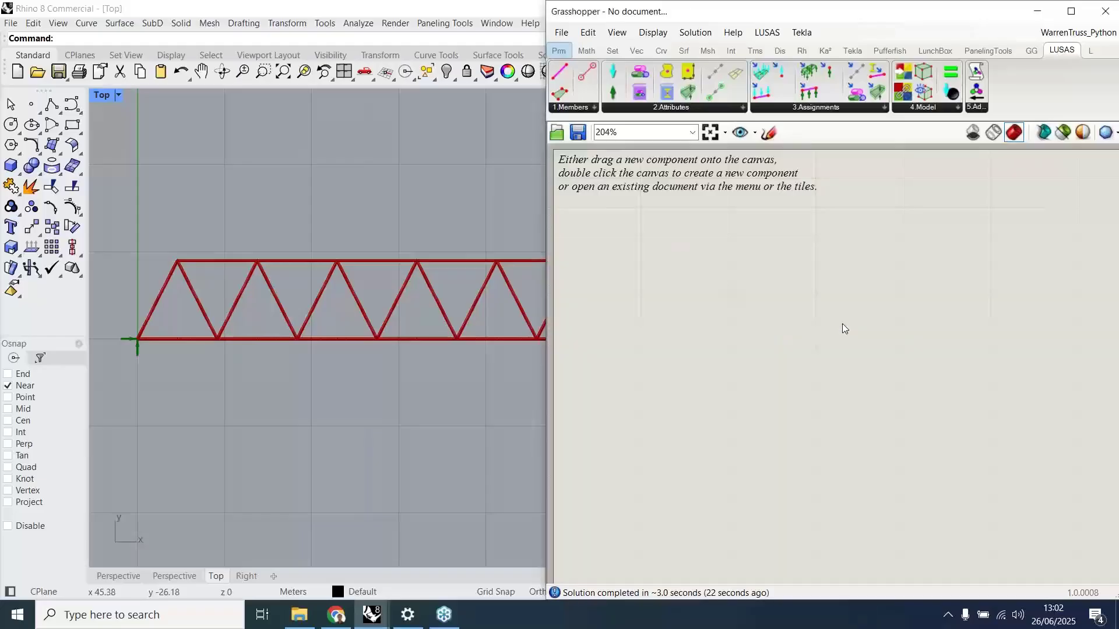
click(558, 135)
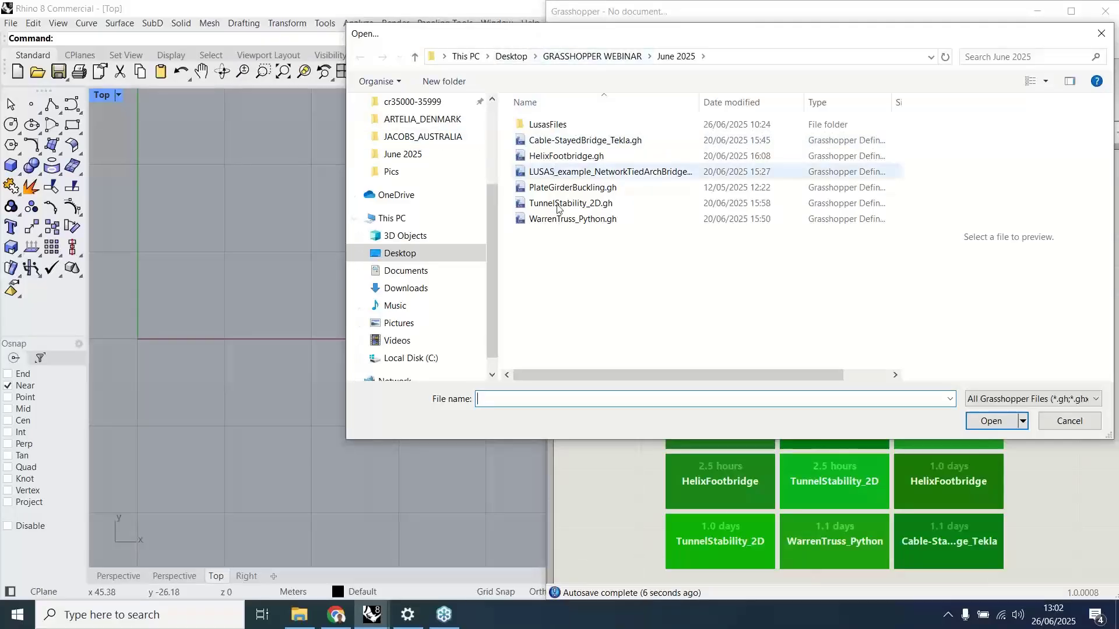
click(641, 203)
click(997, 427)
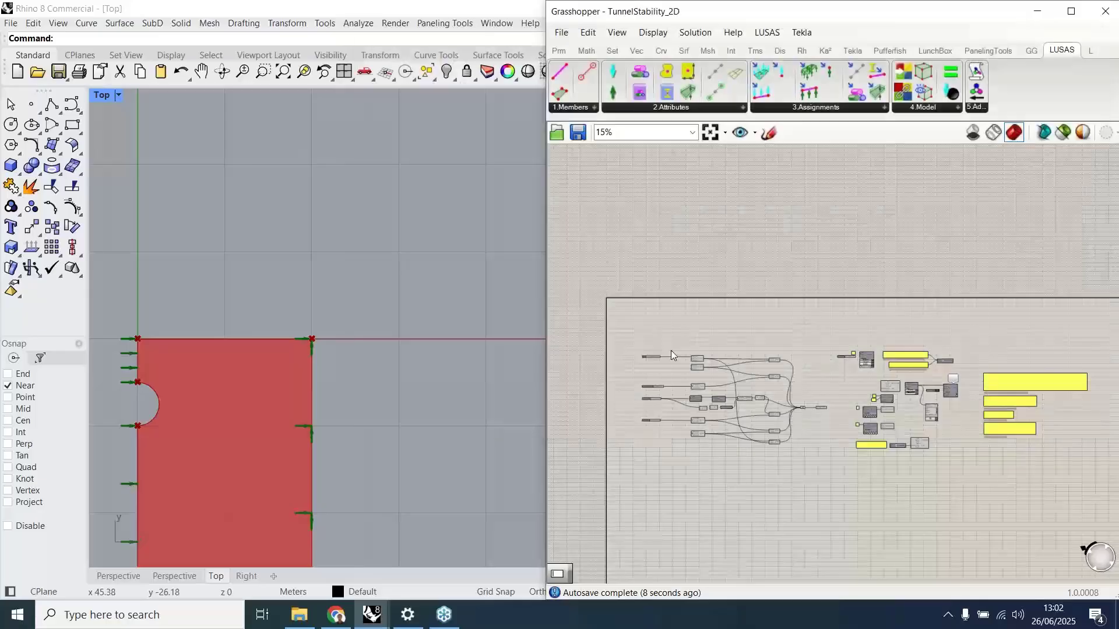
- Examine the 2D tunnel geometry in Rhino and the Grasshopper sliders for depth to top of tunnel and tunnel diameter
scroll(285, 302, down, 3)
scroll(160, 482, up, 5)
scroll(694, 418, up, 1)
scroll(607, 378, up, 5)
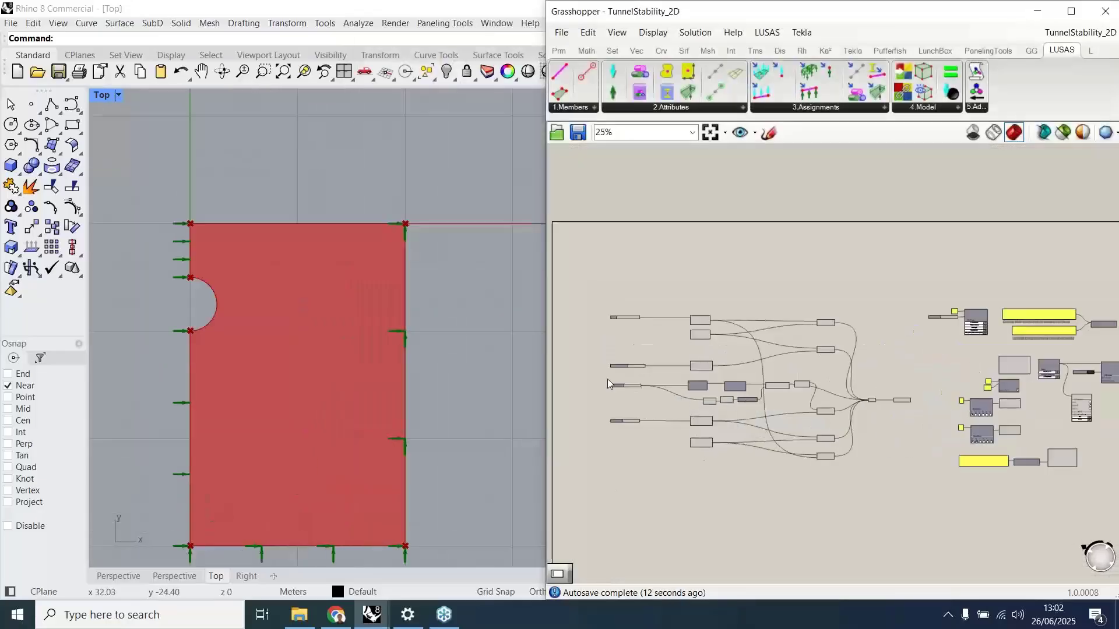
right_drag(643, 348, 644, 294)
right_drag(638, 406, 638, 348)
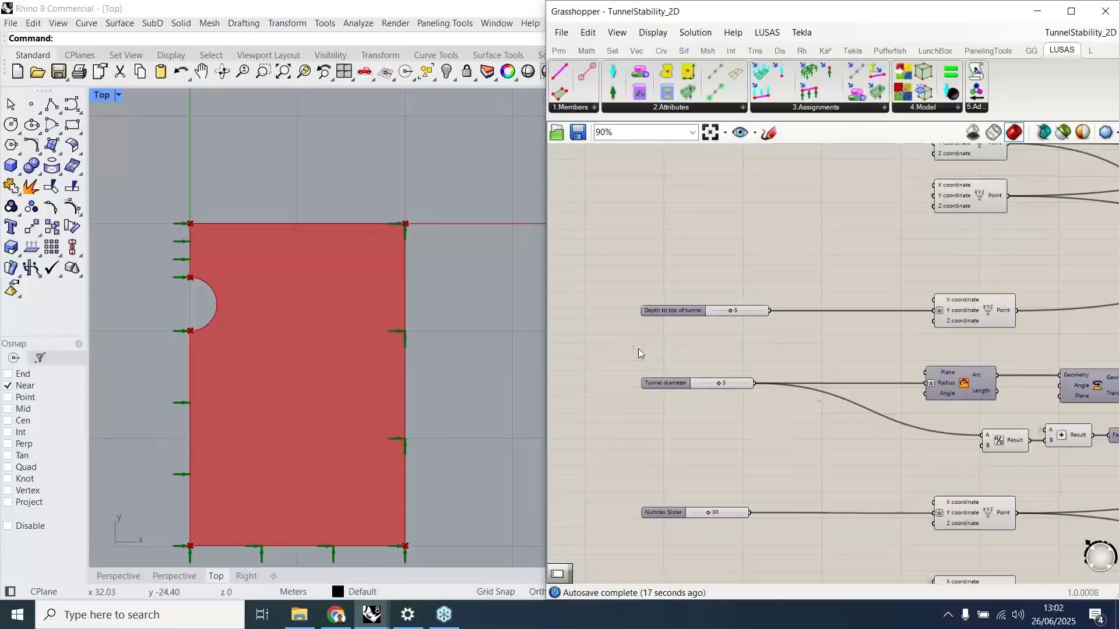
scroll(680, 417, up, 2)
right_drag(678, 420, 666, 365)
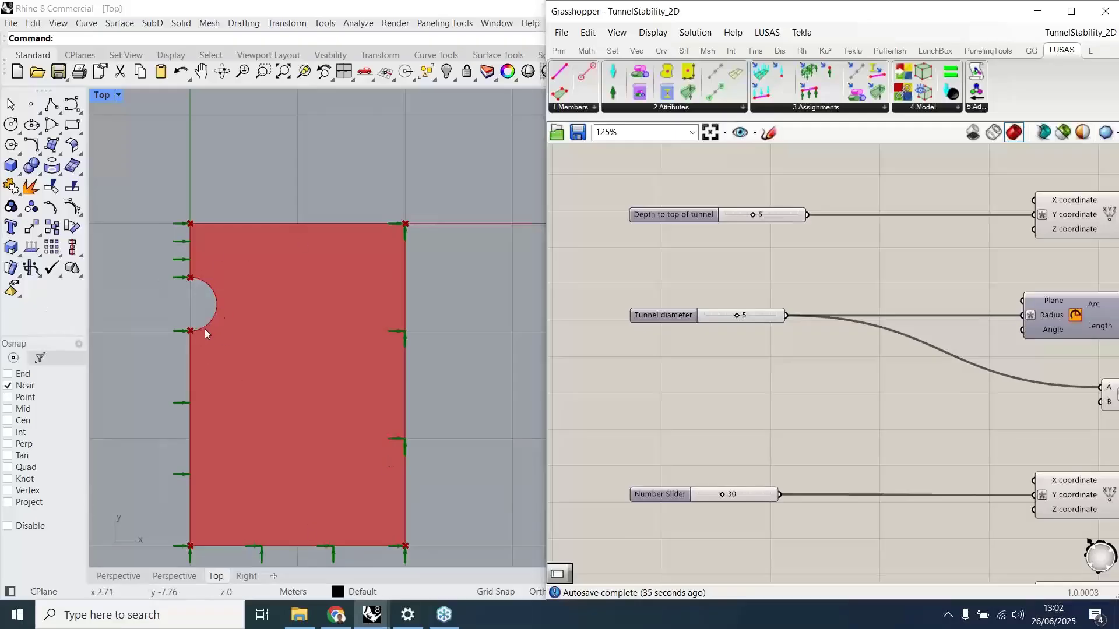
- Follow the definition from the sliders through the point, arc and line components to the surface built from edges
scroll(726, 419, down, 2)
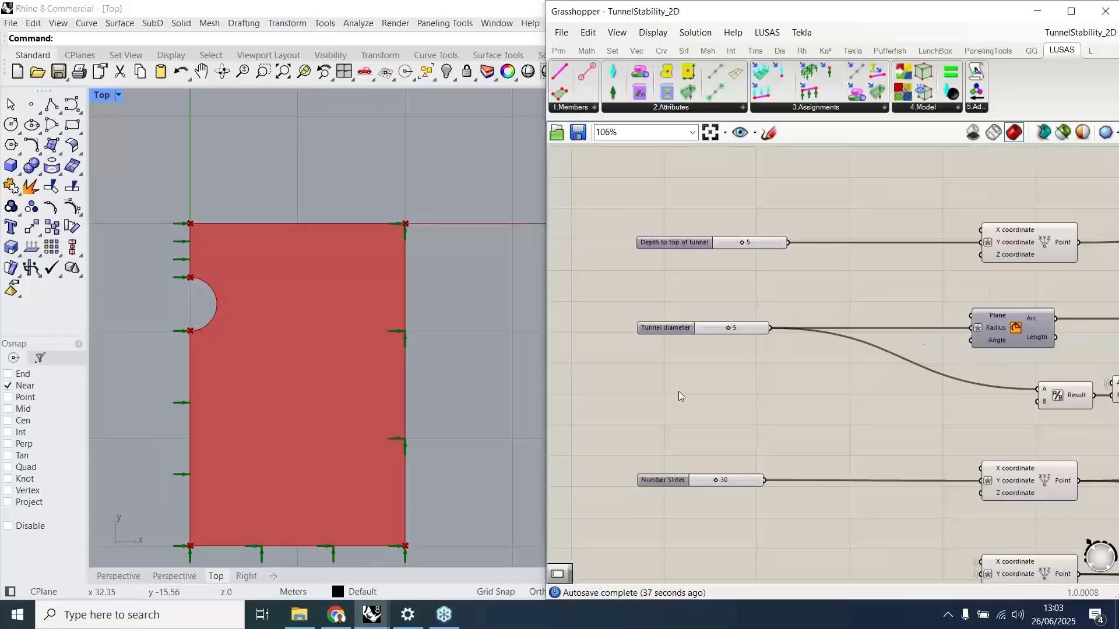
right_drag(794, 404, 749, 411)
scroll(749, 411, down, 1)
right_drag(797, 254, 691, 232)
right_drag(901, 277, 779, 260)
right_drag(983, 268, 797, 245)
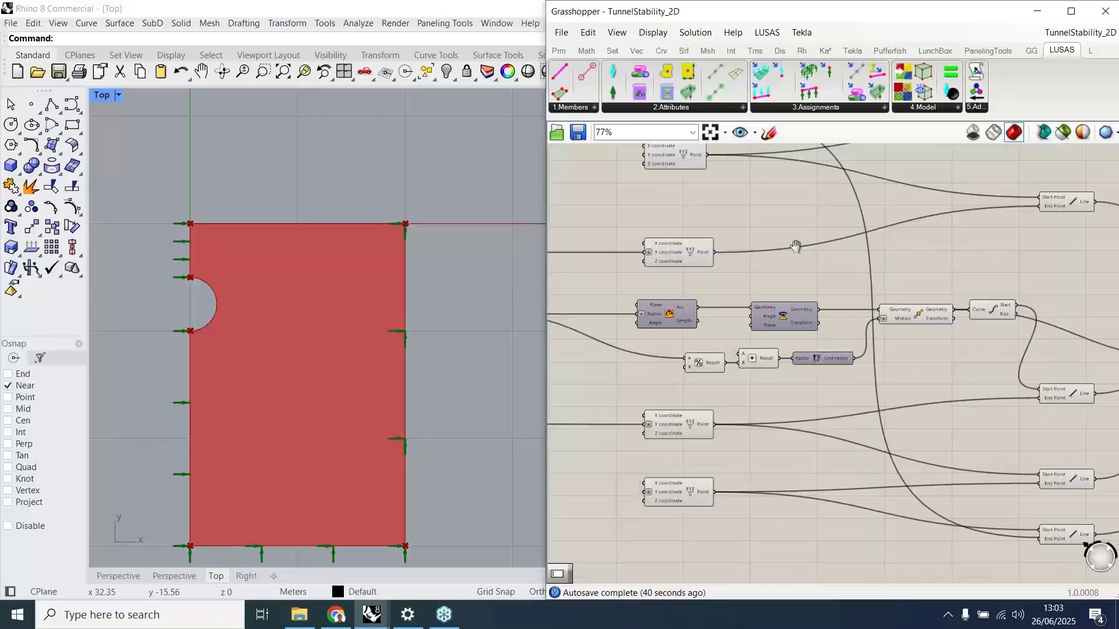
right_drag(909, 216, 681, 224)
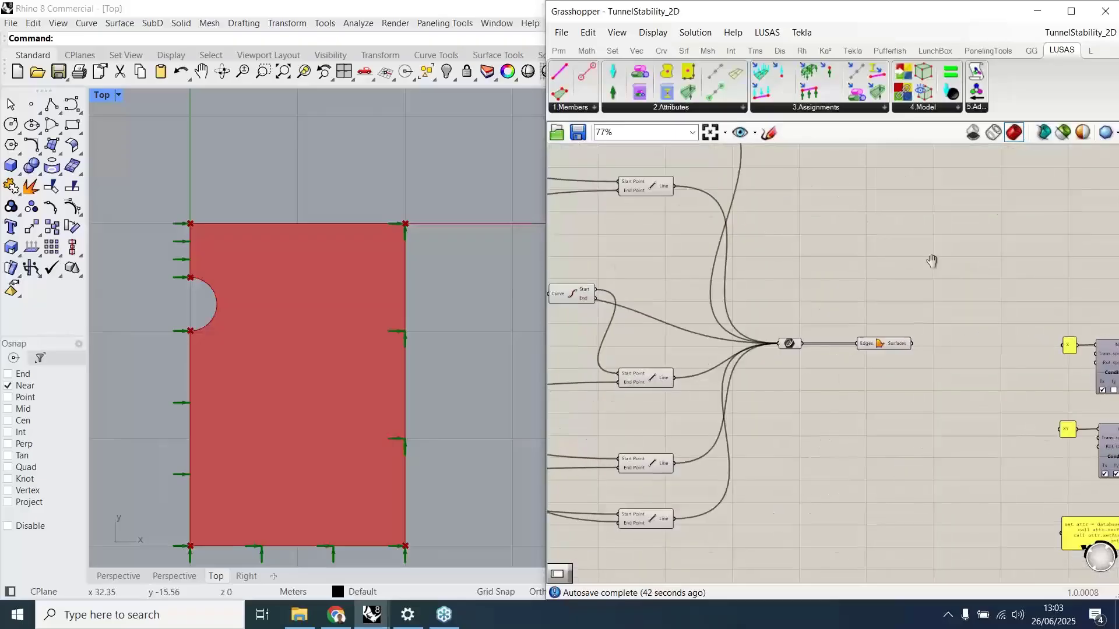
right_drag(932, 260, 711, 205)
- Examine the Mohr-Coulomb material and Displacement Reset script panels feeding the custom attribute, plus the surface member, analysis and model components
scroll(717, 259, down, 2)
right_drag(1019, 301, 819, 305)
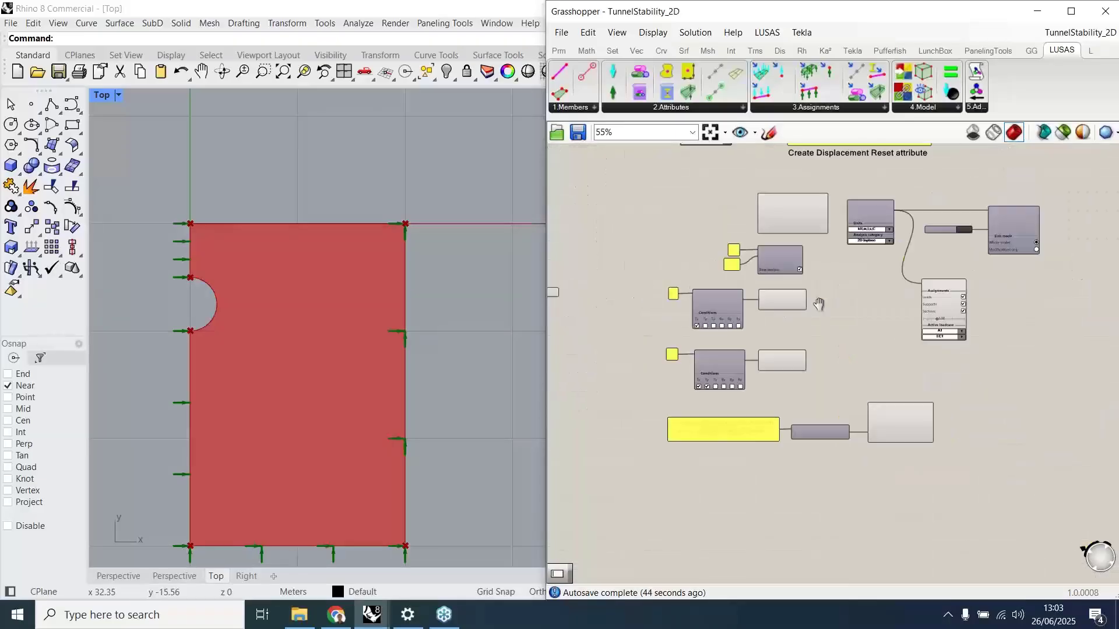
right_drag(815, 344, 776, 346)
scroll(934, 201, up, 5)
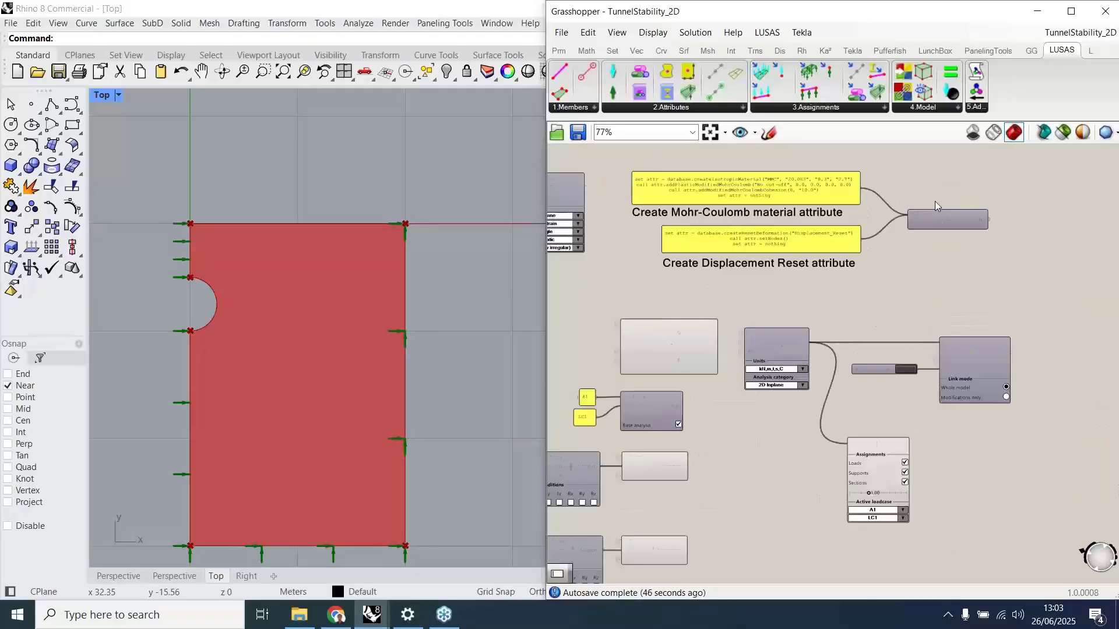
right_drag(952, 313, 1052, 339)
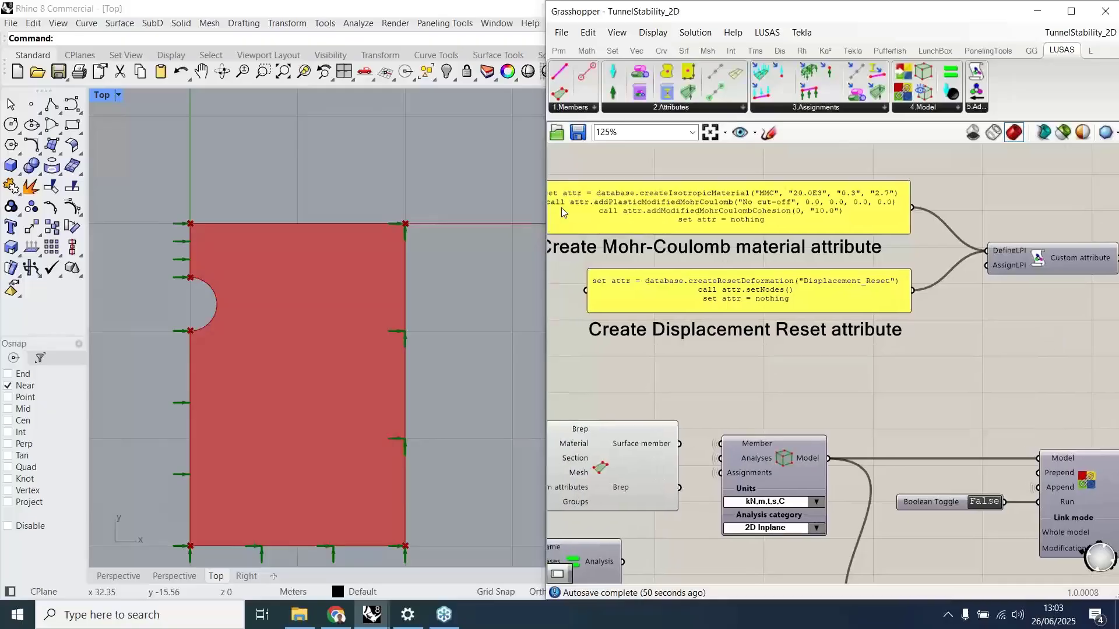
right_drag(651, 167, 702, 169)
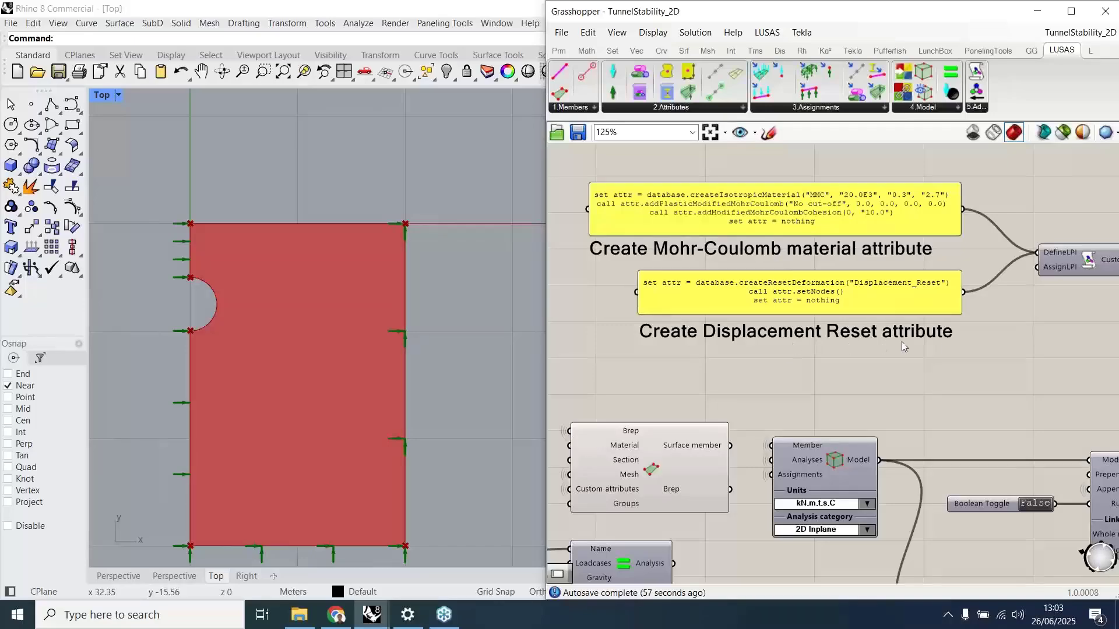
right_drag(1021, 316, 1005, 317)
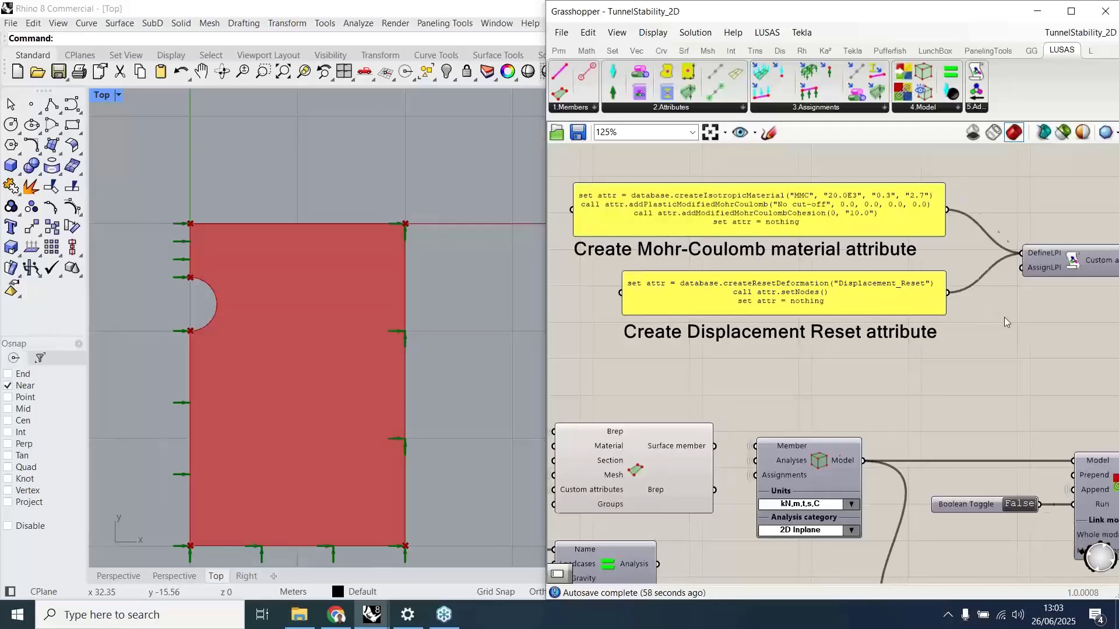
right_drag(1072, 271, 1055, 272)
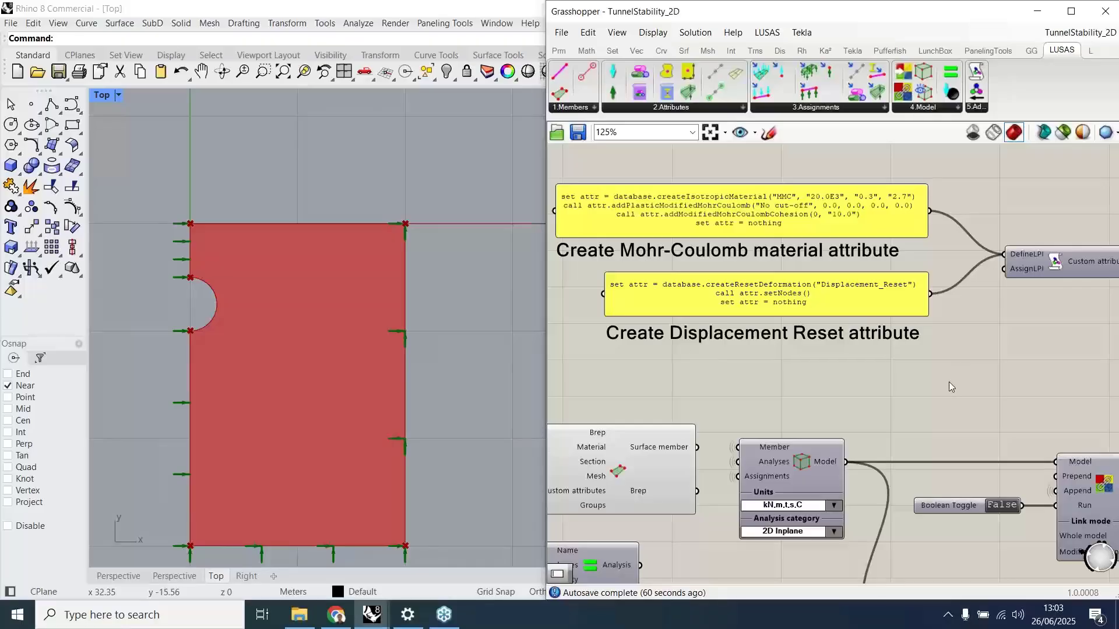
right_drag(947, 360, 912, 322)
right_drag(865, 394, 993, 216)
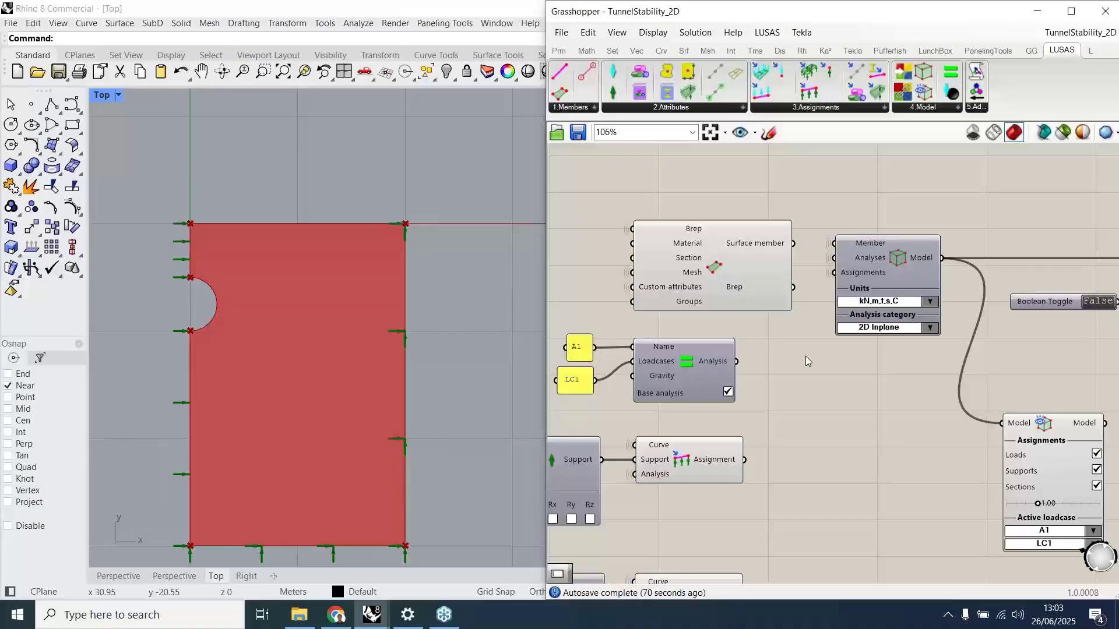
- Read the script panels defining the main analysis's nonlinear controls, the branched Phi-C analysis, and the Phi-C attribute and its assignment
scroll(805, 356, down, 4)
right_drag(938, 397, 766, 352)
scroll(1011, 308, up, 3)
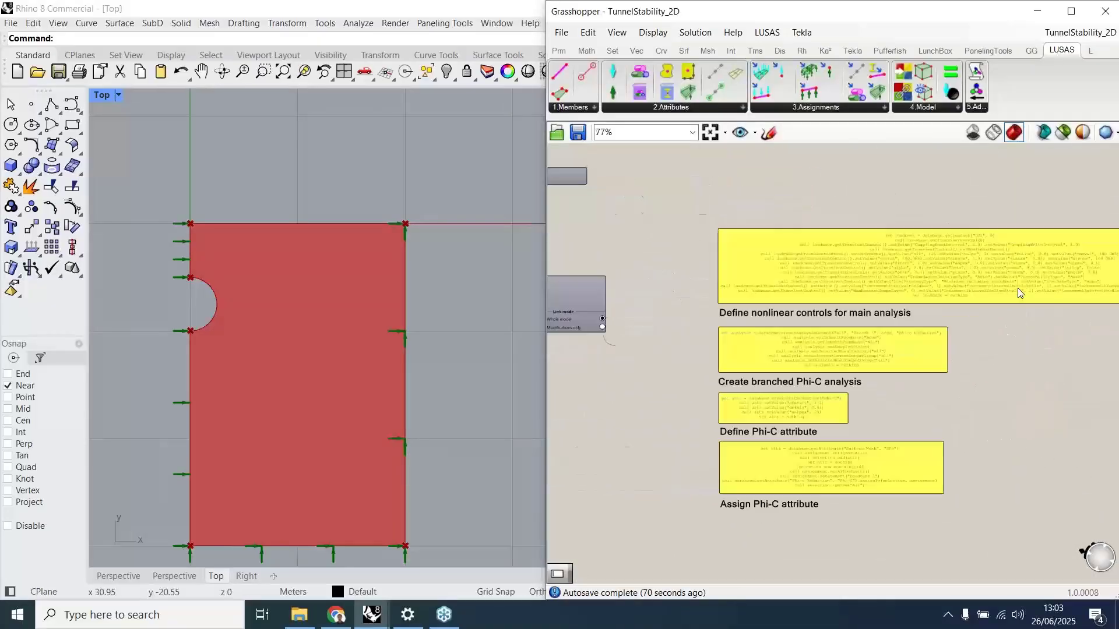
scroll(833, 262, up, 1)
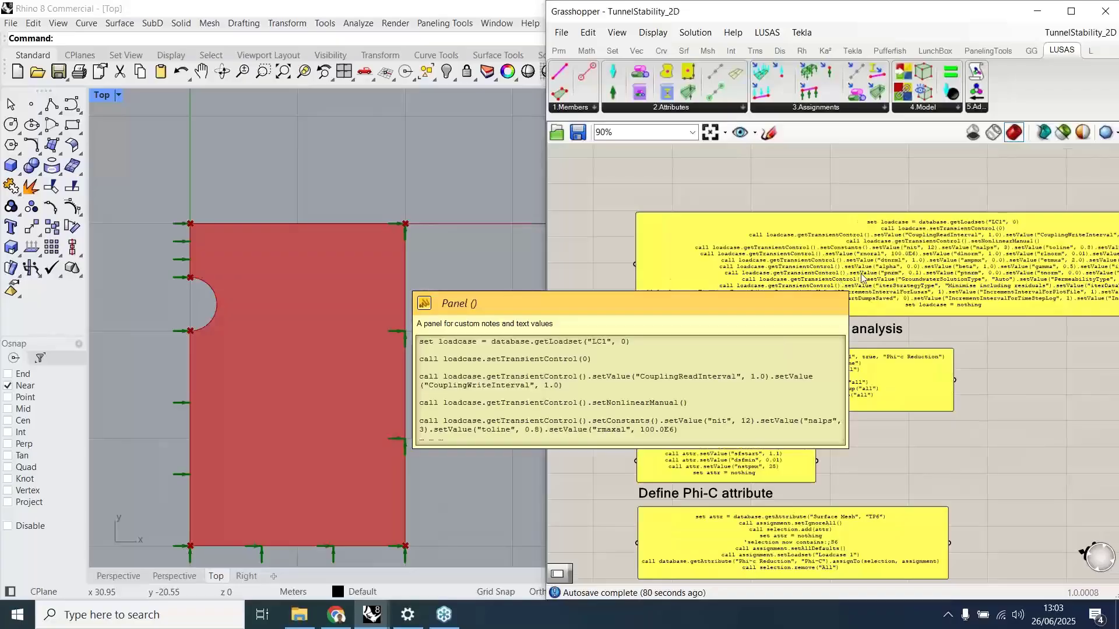
right_drag(1011, 368, 978, 361)
right_click(593, 338)
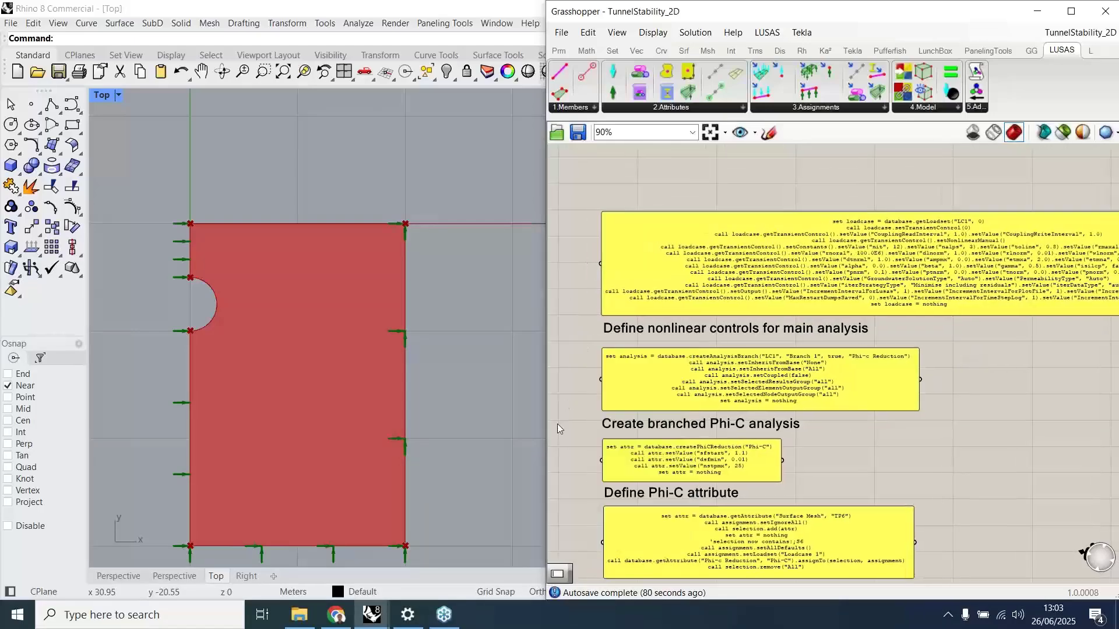
right_drag(587, 379, 612, 329)
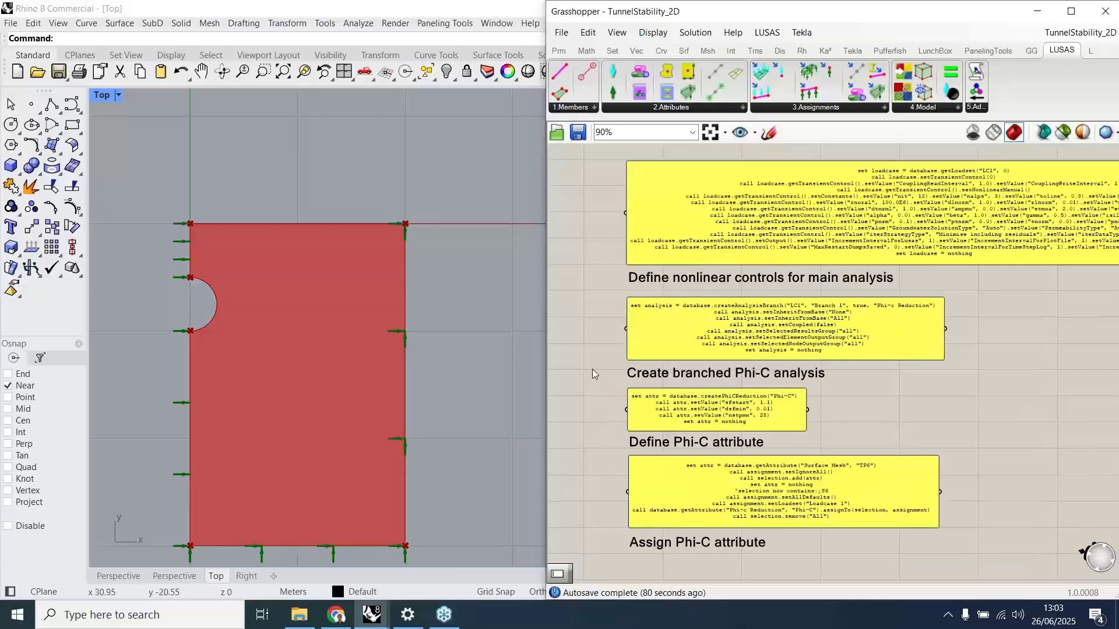
scroll(592, 369, up, 3)
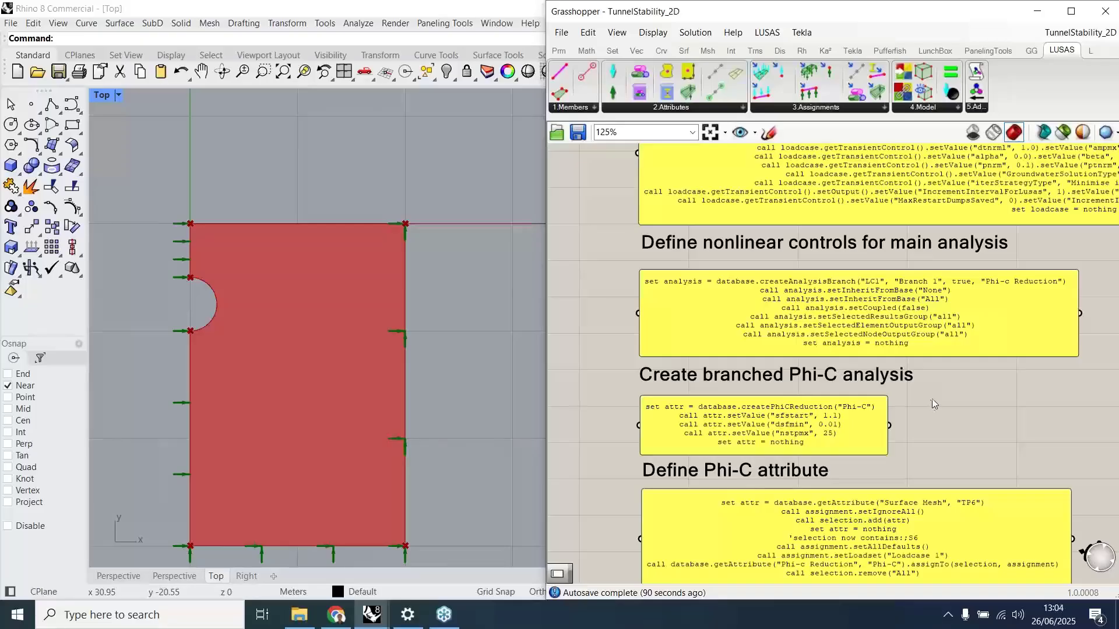
right_drag(926, 421, 941, 312)
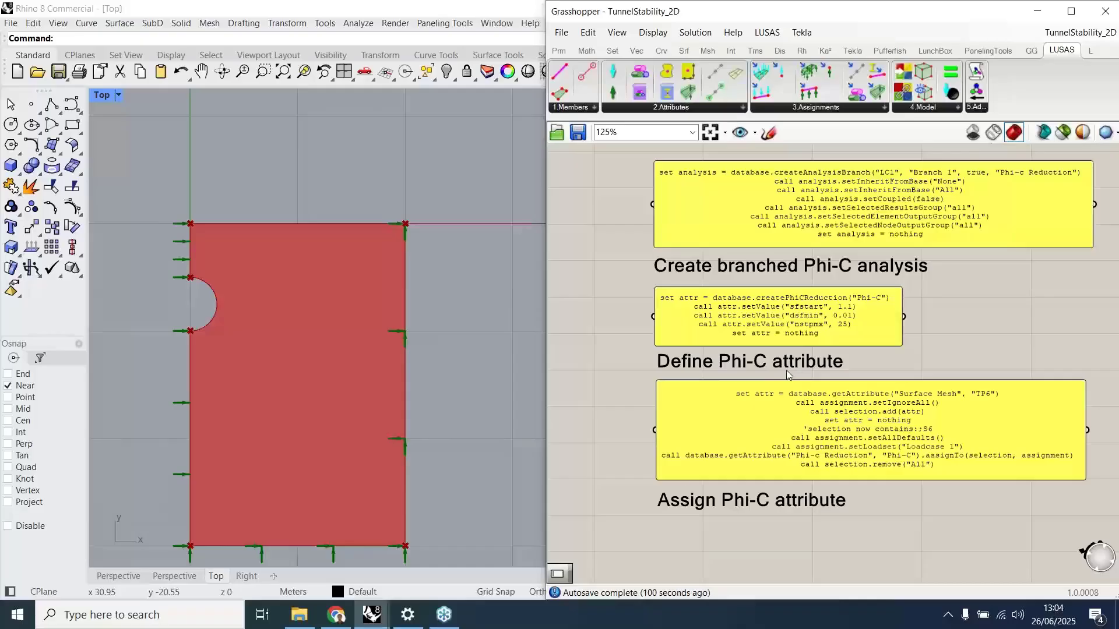
right_drag(634, 540, 664, 506)
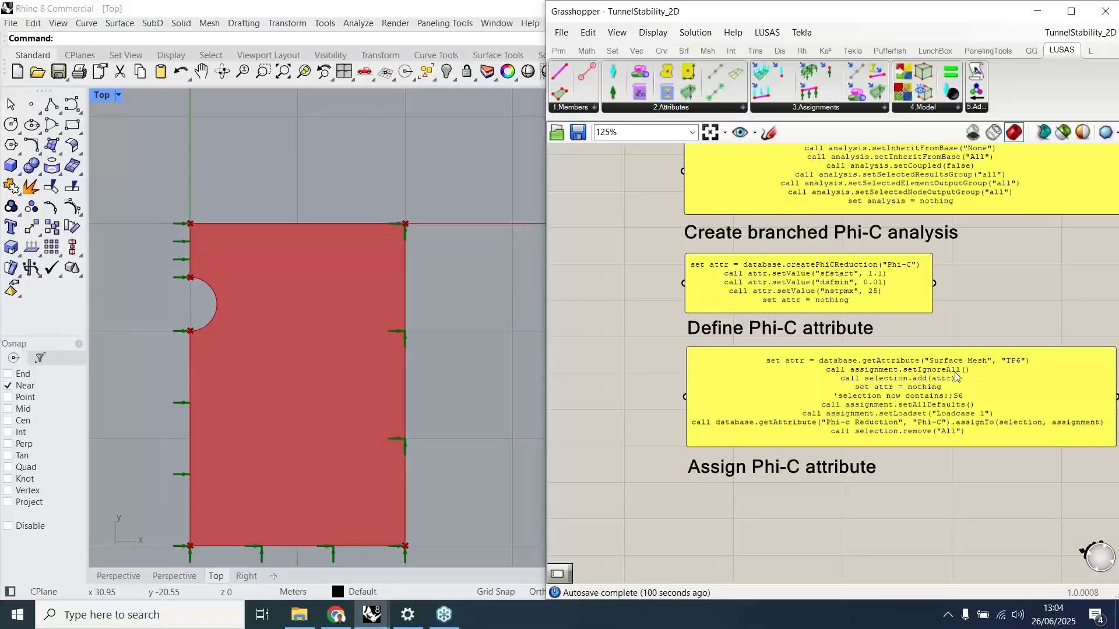
scroll(994, 297, down, 4)
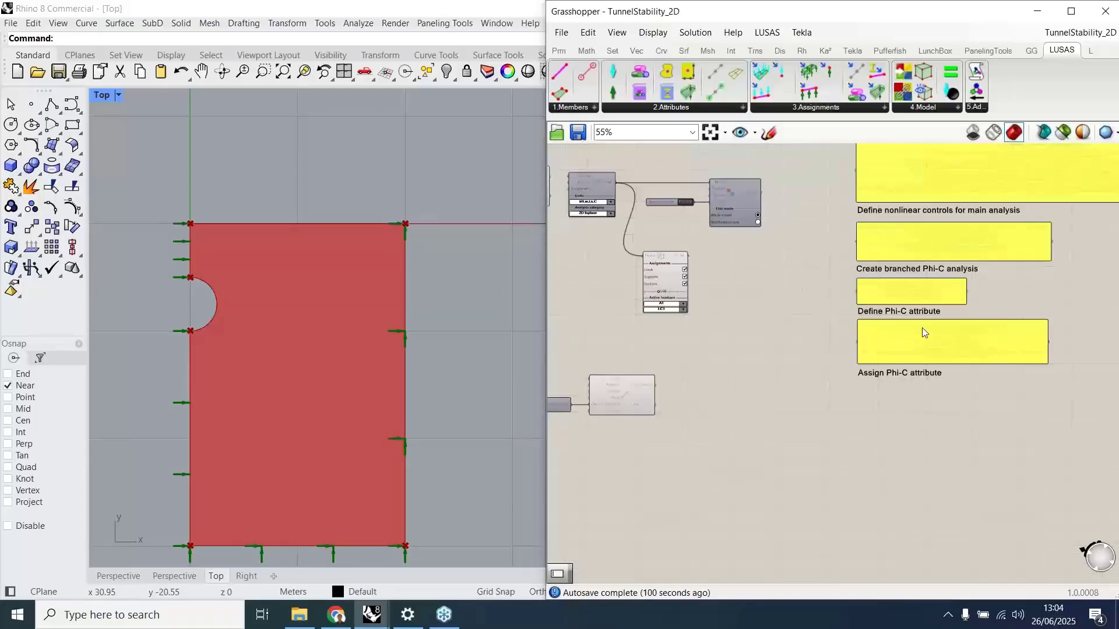
- Read the Phi-C script panels and the FaceLoad script feeding the custom attribute and line member components
scroll(921, 339, up, 3)
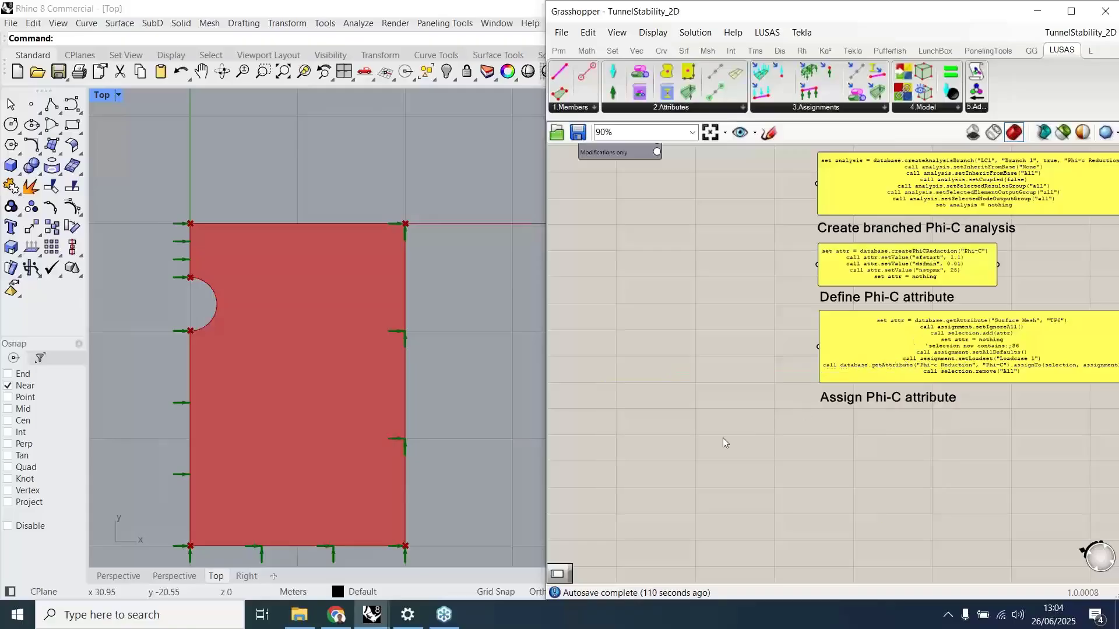
scroll(894, 300, down, 3)
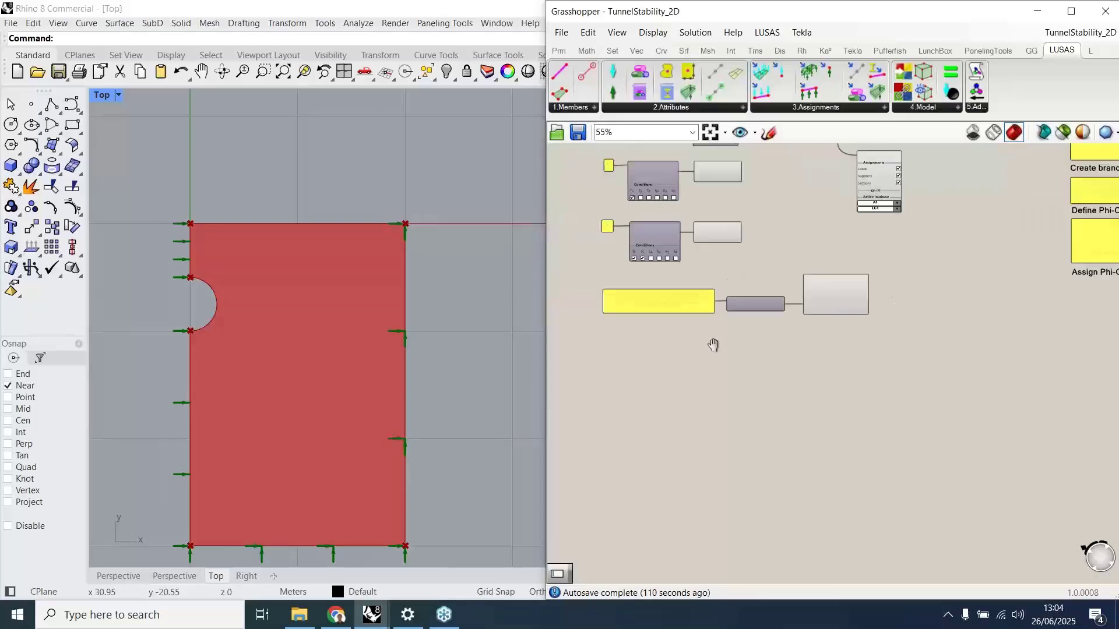
scroll(655, 332, up, 2)
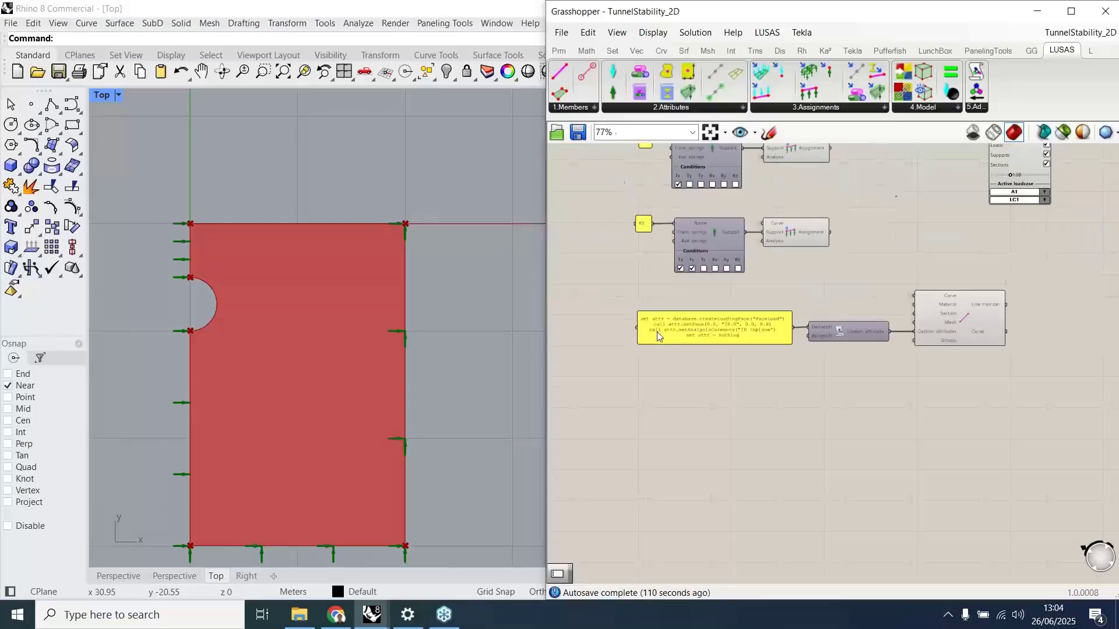
scroll(657, 332, up, 2)
click(917, 338)
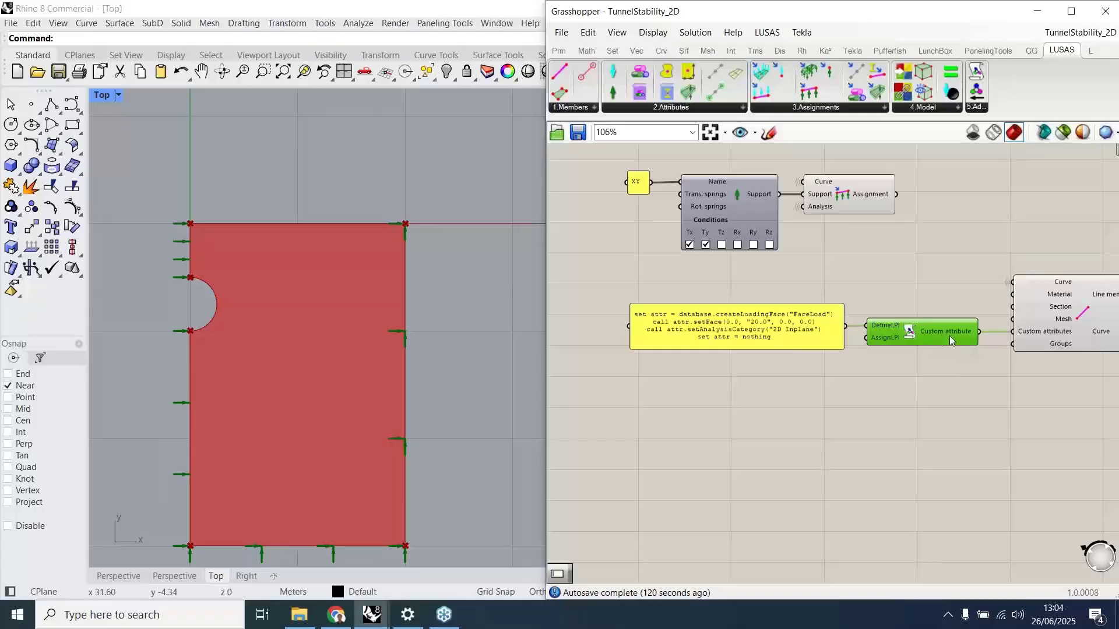
scroll(781, 405, down, 1)
right_drag(815, 412, 781, 423)
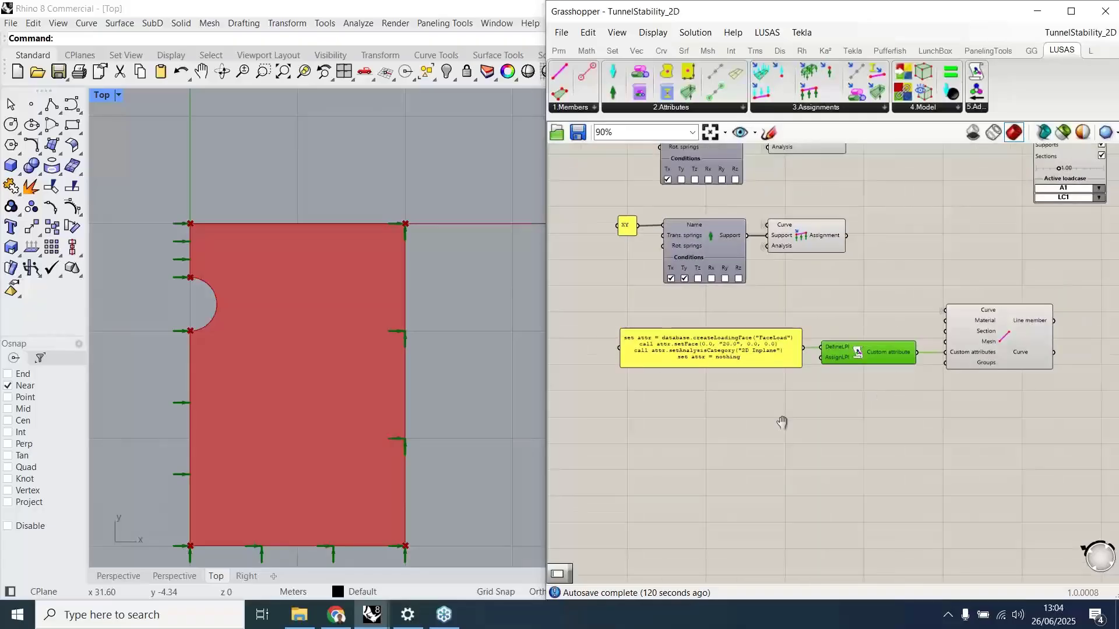
scroll(814, 350, down, 3)
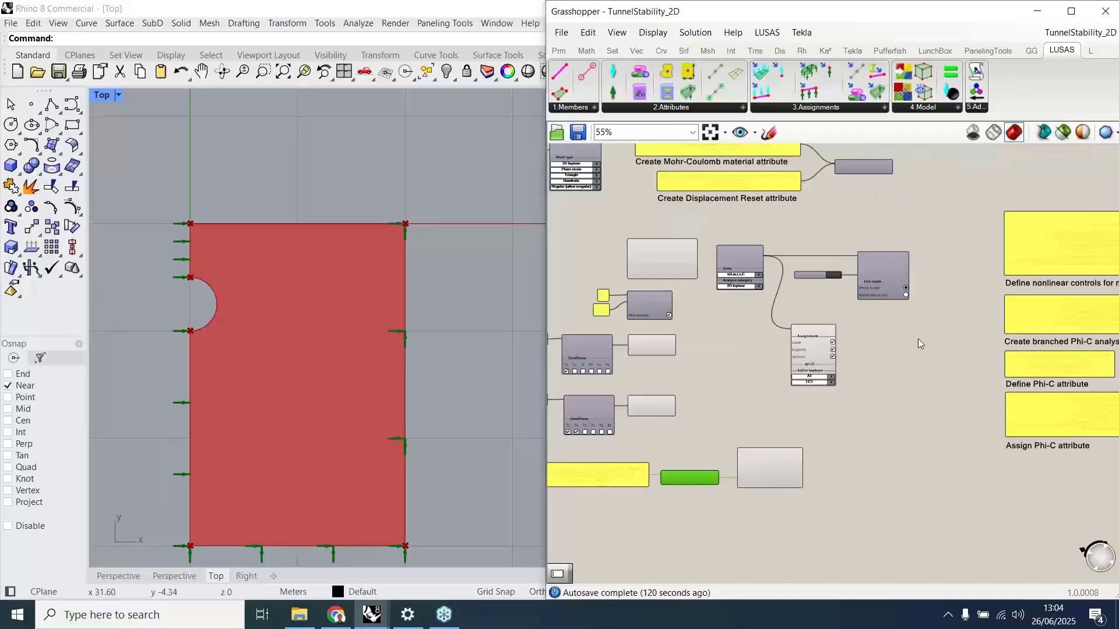
- Set the Boolean toggle for the live link's Run input to True and start a new LUSAS instance with a new model
scroll(836, 309, up, 5)
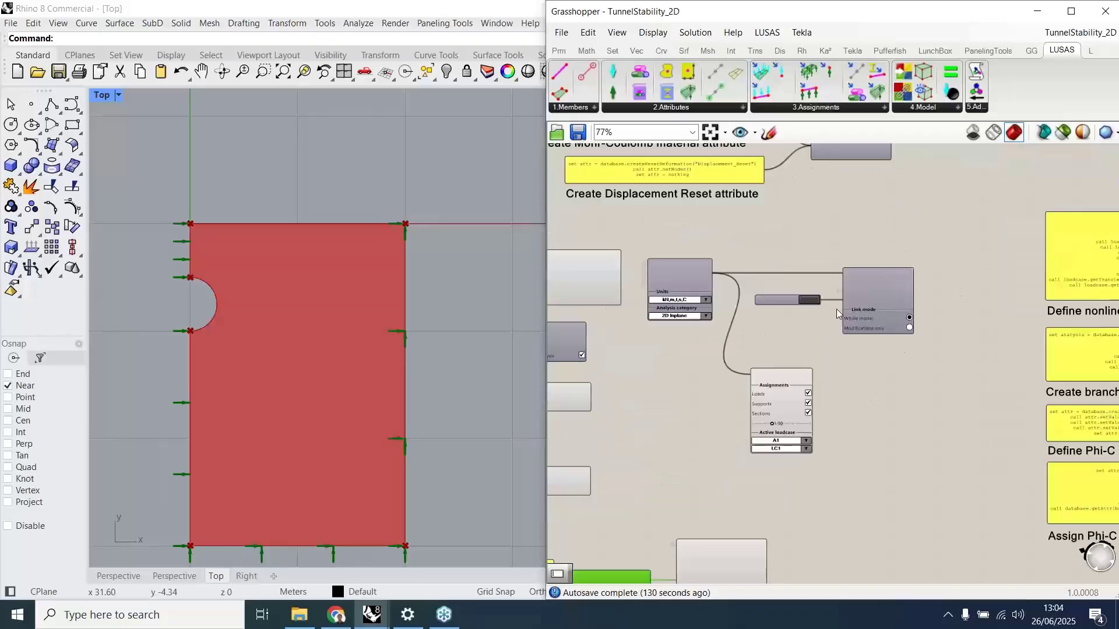
double_click(801, 296)
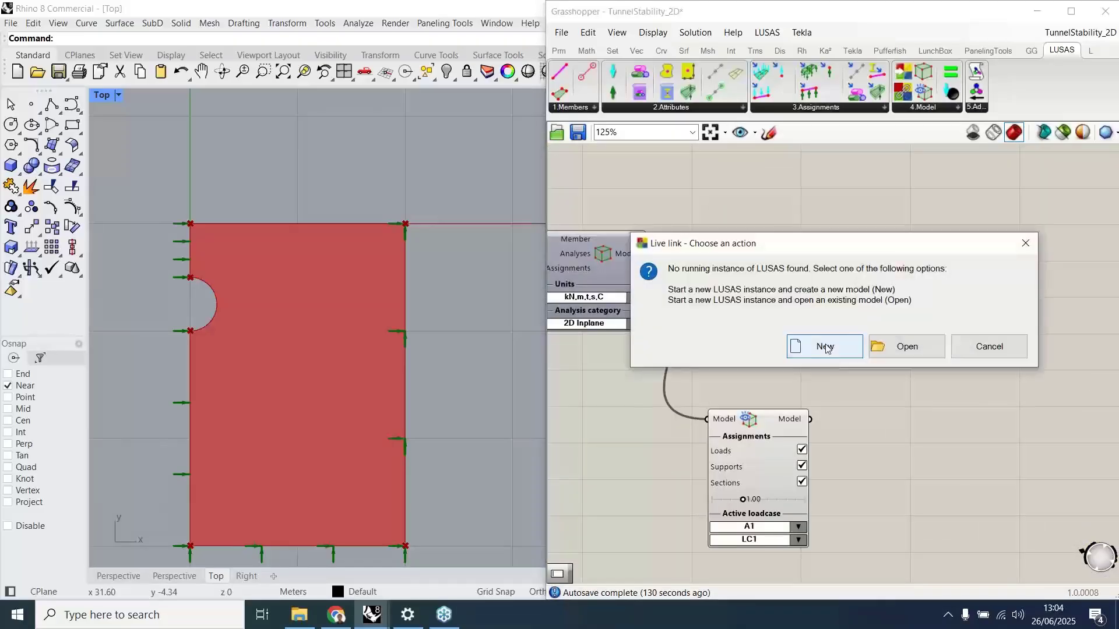
click(825, 347)
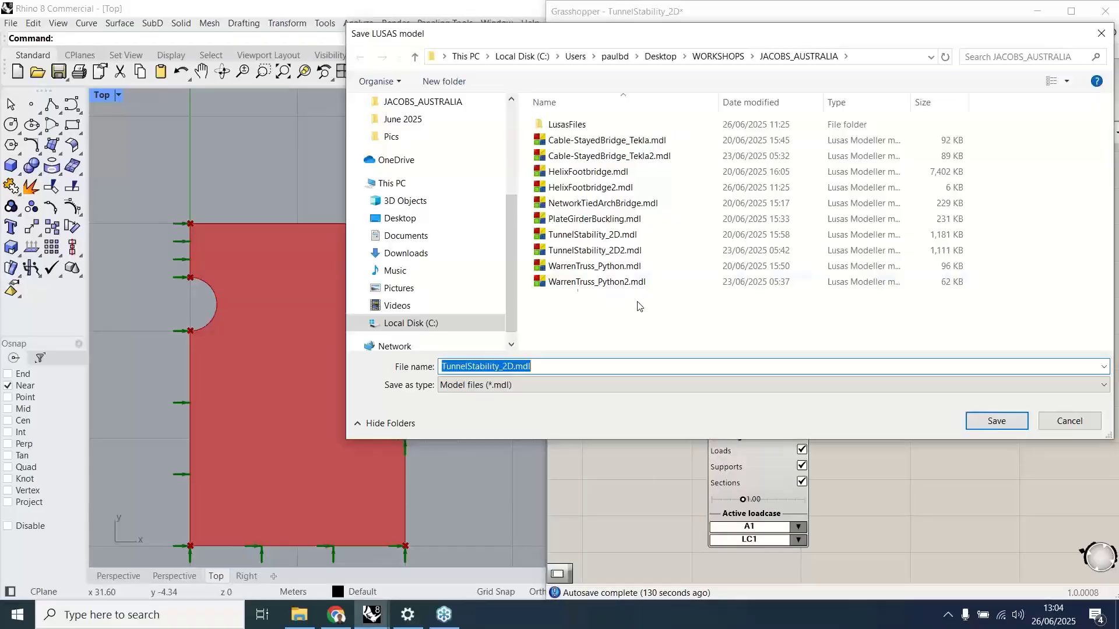
- Save the LUSAS model as TunnelStability_2D2.mdl in the desktop's GRASSHOPPER WEBINAR > June 2025 folder
click(660, 56)
click(582, 126)
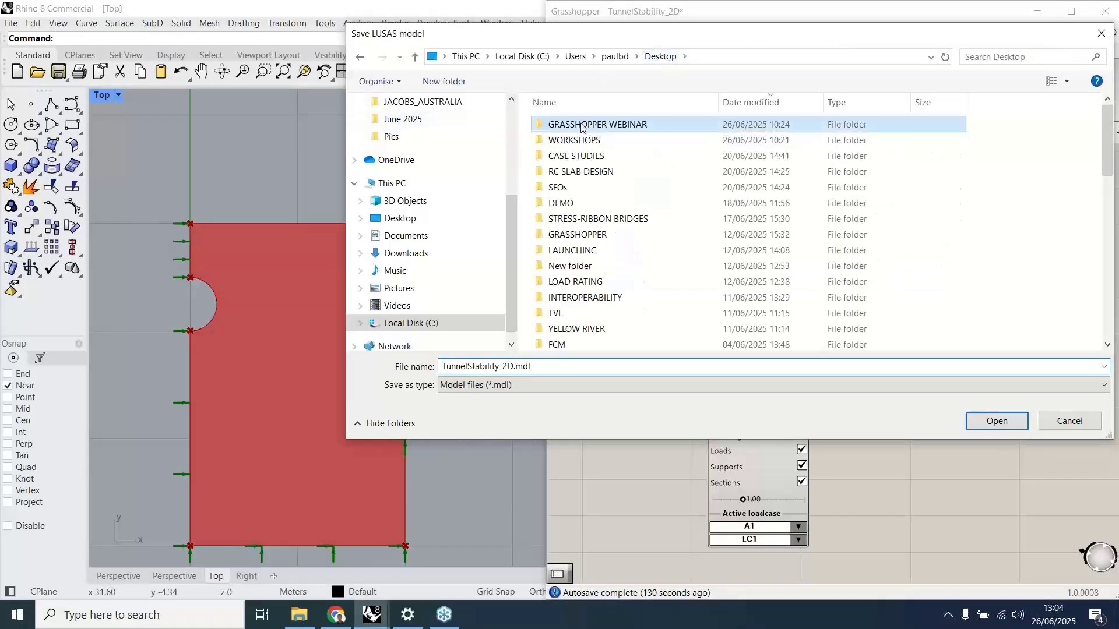
double_click(581, 126)
double_click(564, 124)
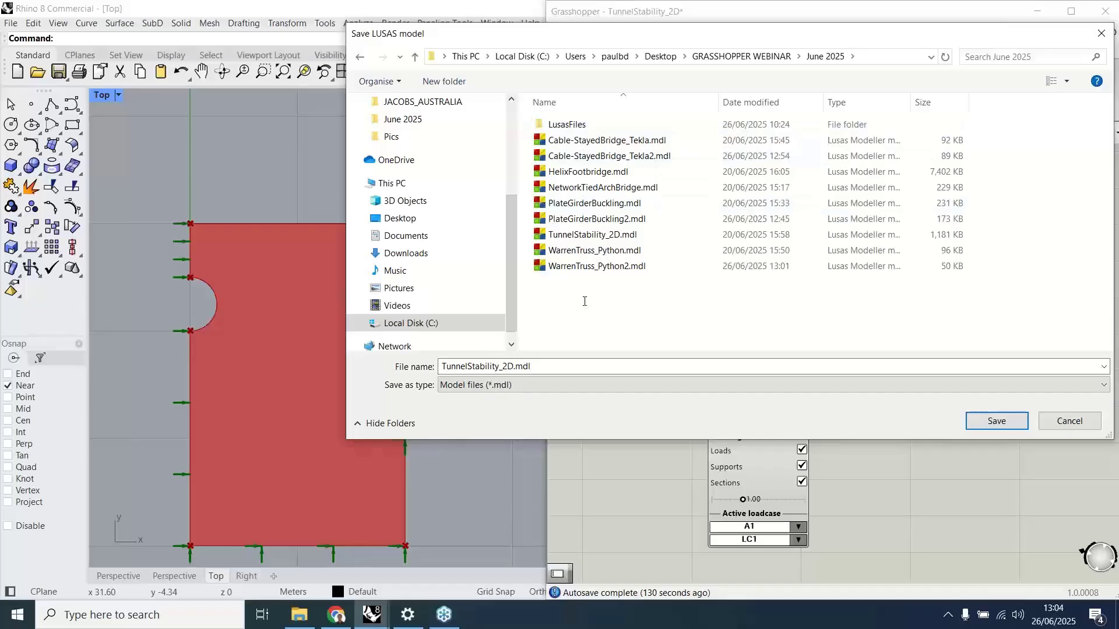
click(516, 370)
click(514, 368)
text(2)
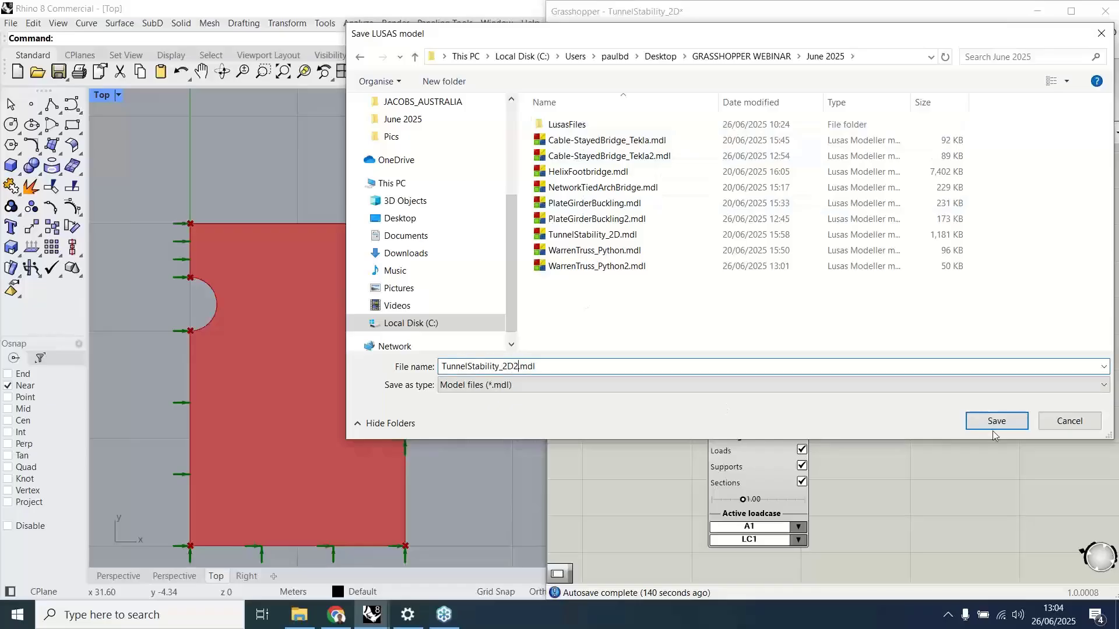
click(996, 422)
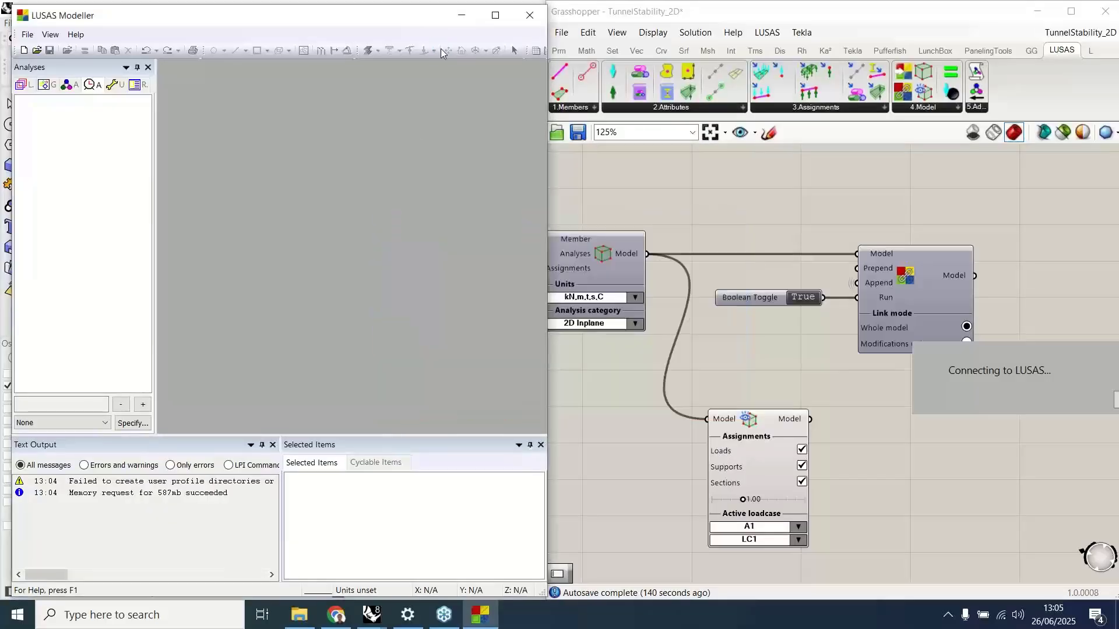
- Maximise the LUSAS Modeller window and widen its analyses tree
click(279, 380)
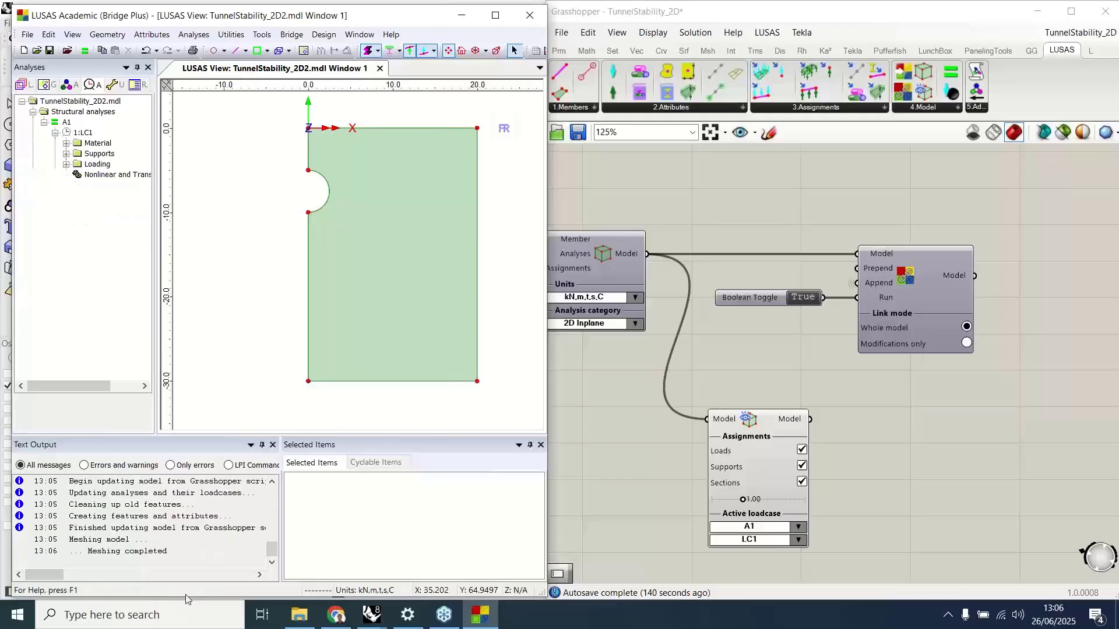
click(492, 17)
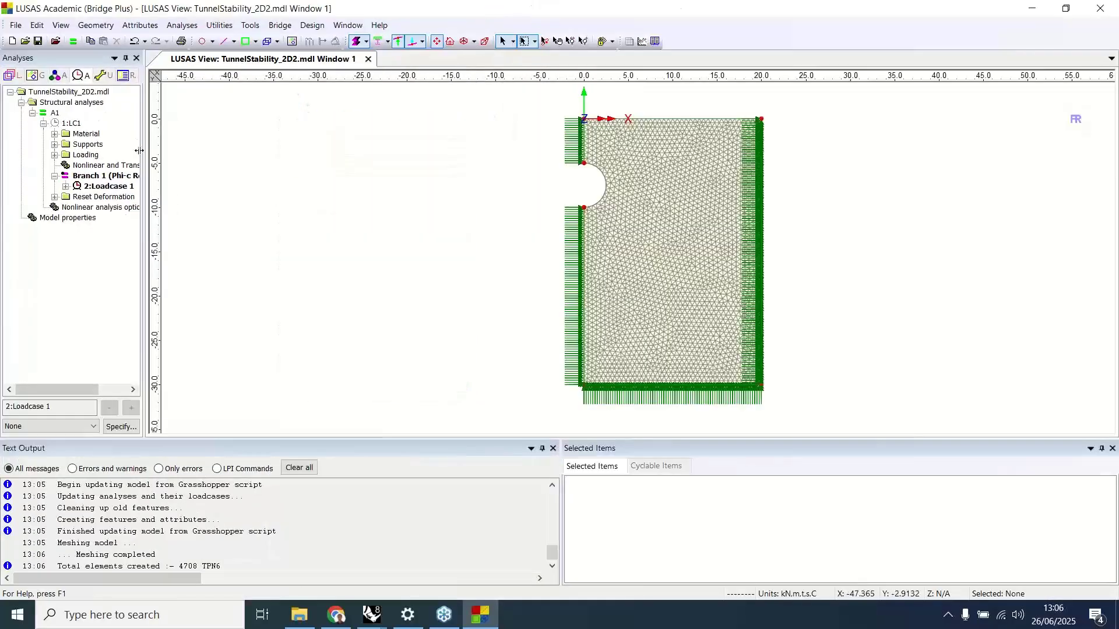
drag(249, 151, 250, 156)
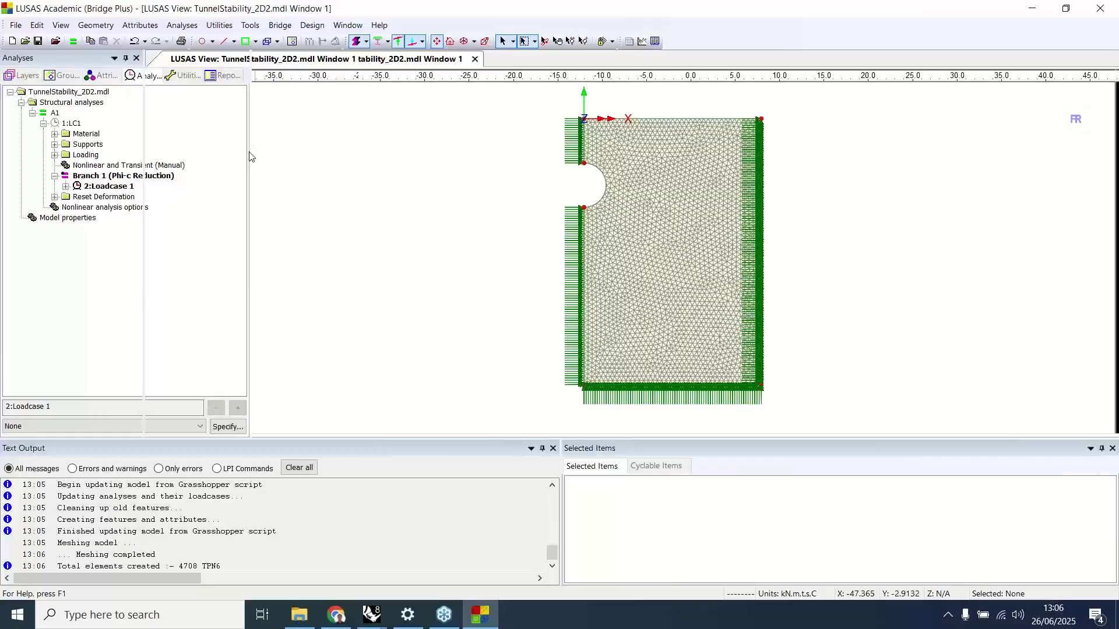
- Inspect the elastic and Modified Mohr-Coulomb plastic properties of the MMC isotropic material, and close its definition
click(100, 75)
click(85, 165)
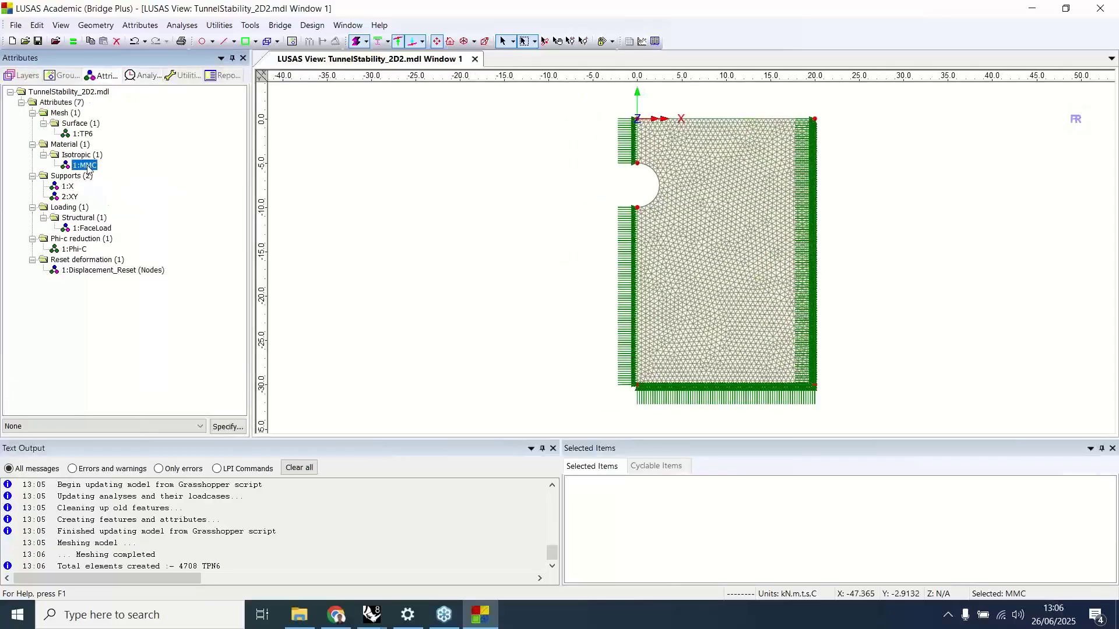
double_click(86, 166)
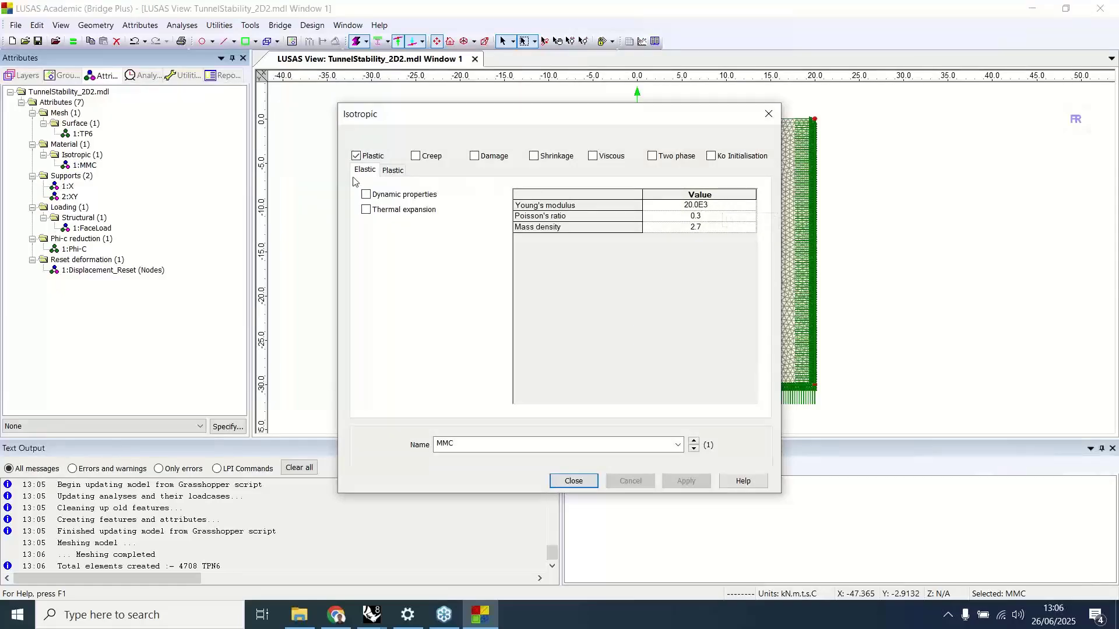
click(392, 170)
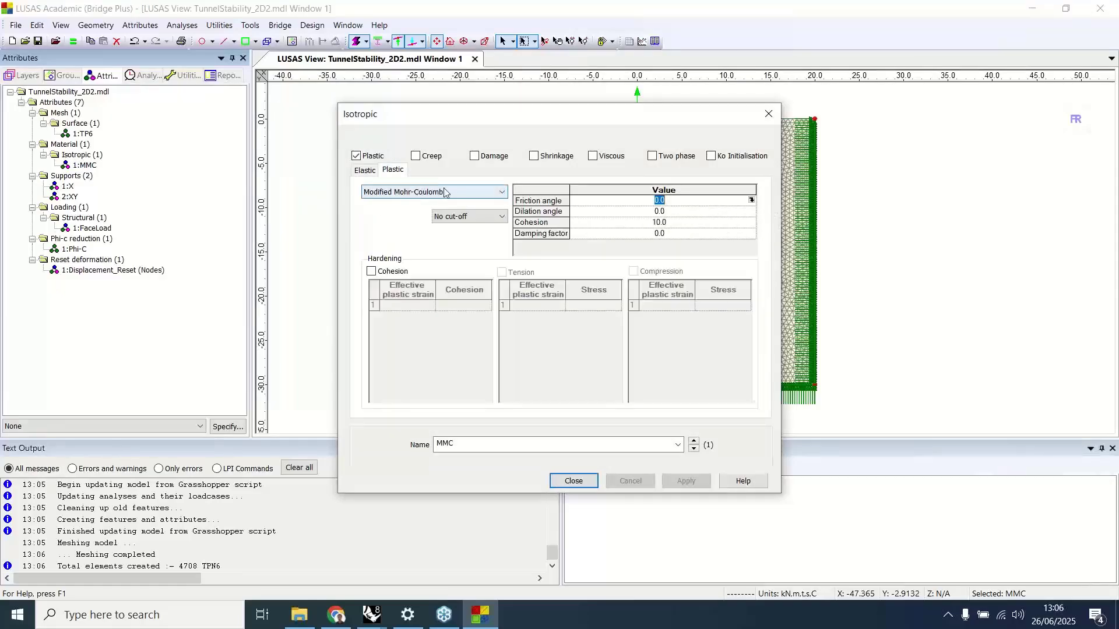
click(767, 115)
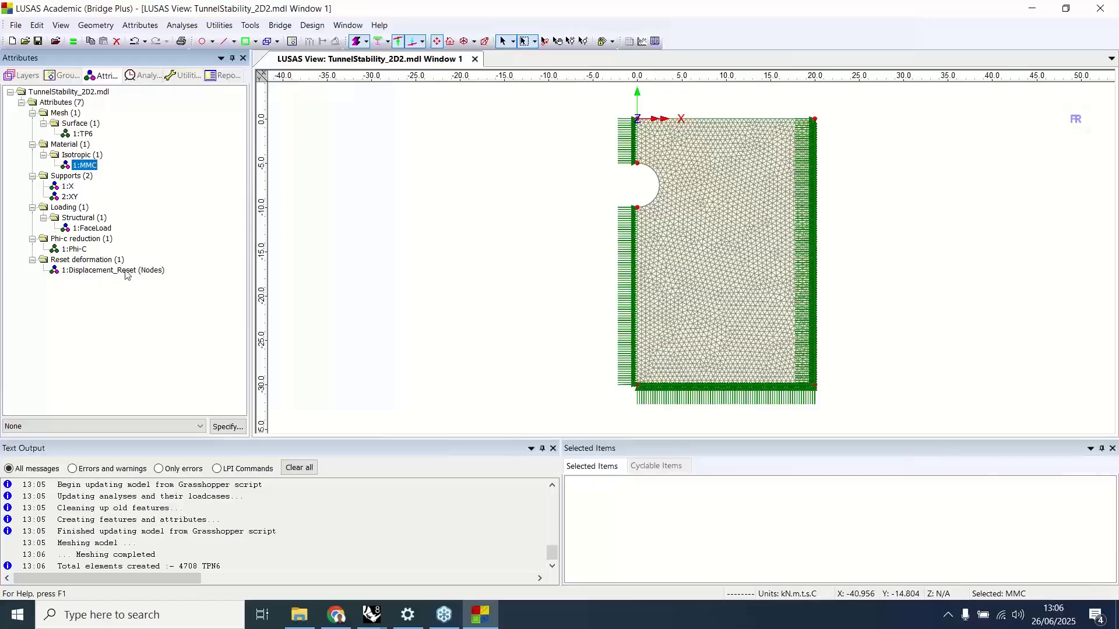
- Examine loadcase LC1 and the Branch 1 (Phi-c Reduction) analysis, expanding the contents of Loadcase 1
click(143, 76)
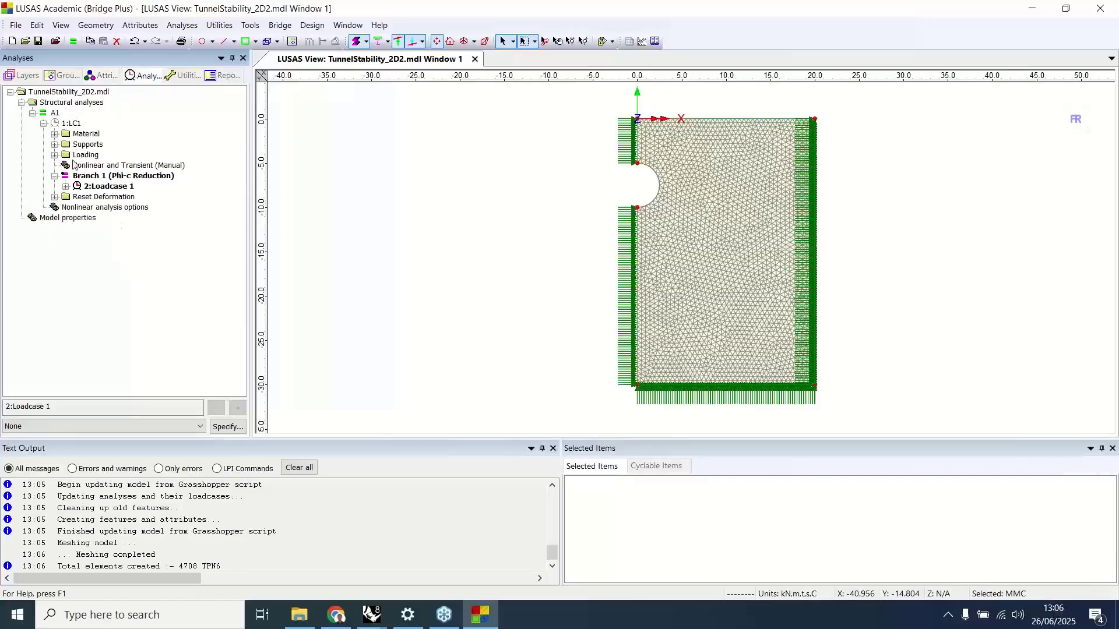
click(93, 177)
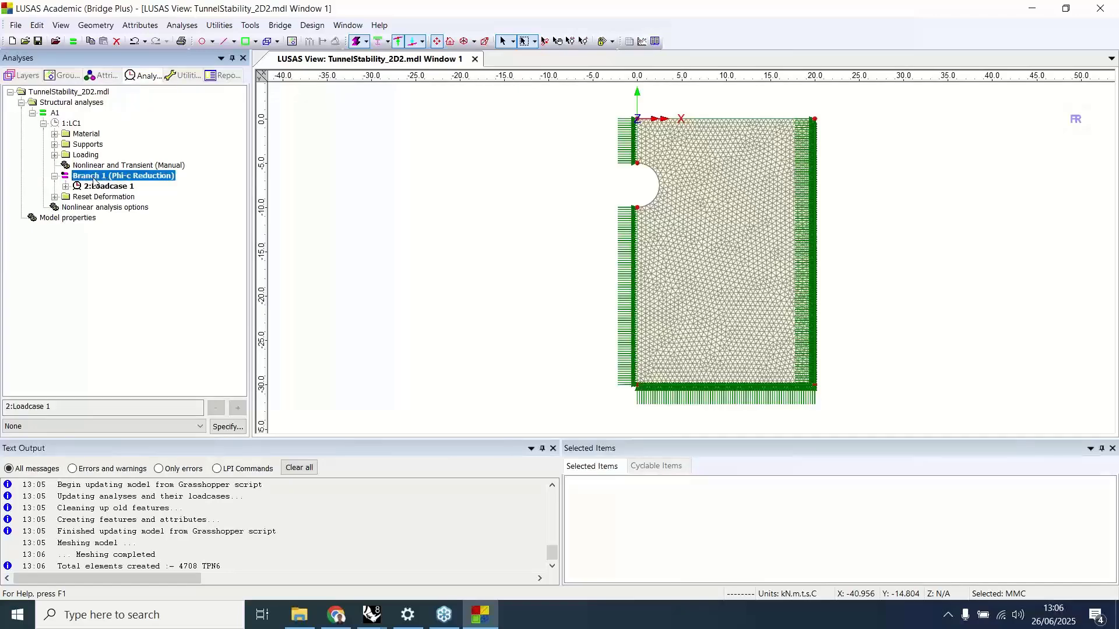
click(66, 124)
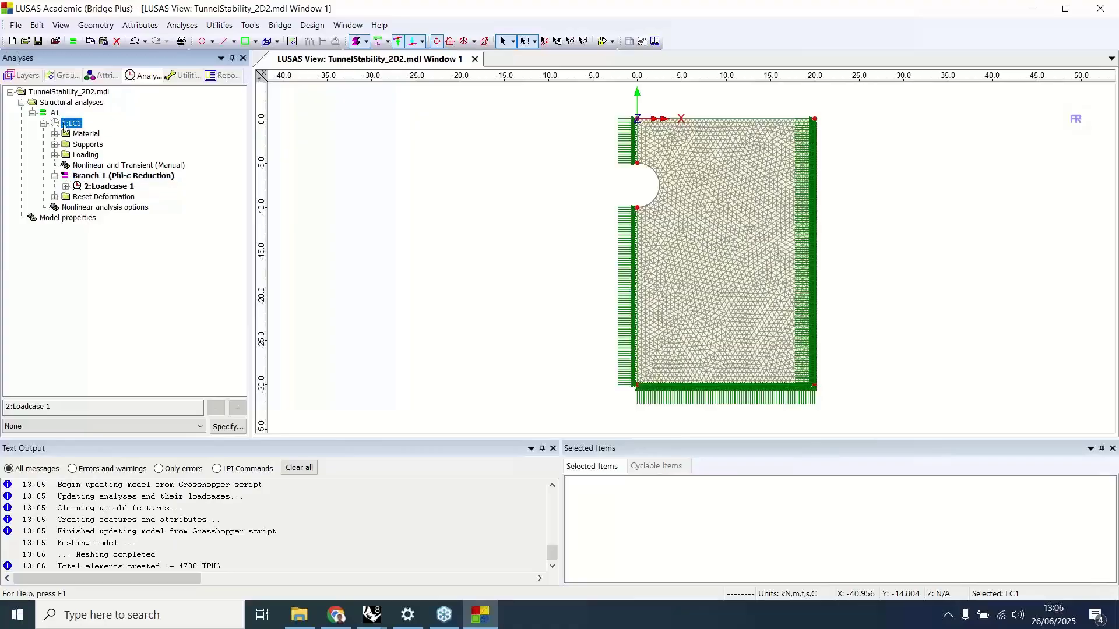
click(84, 181)
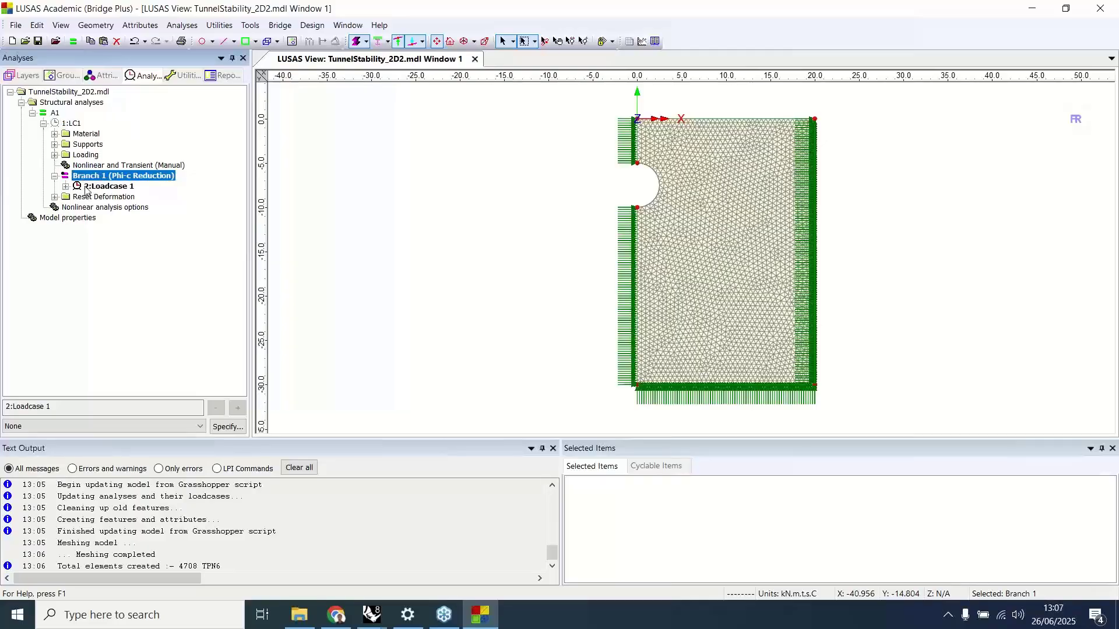
click(67, 186)
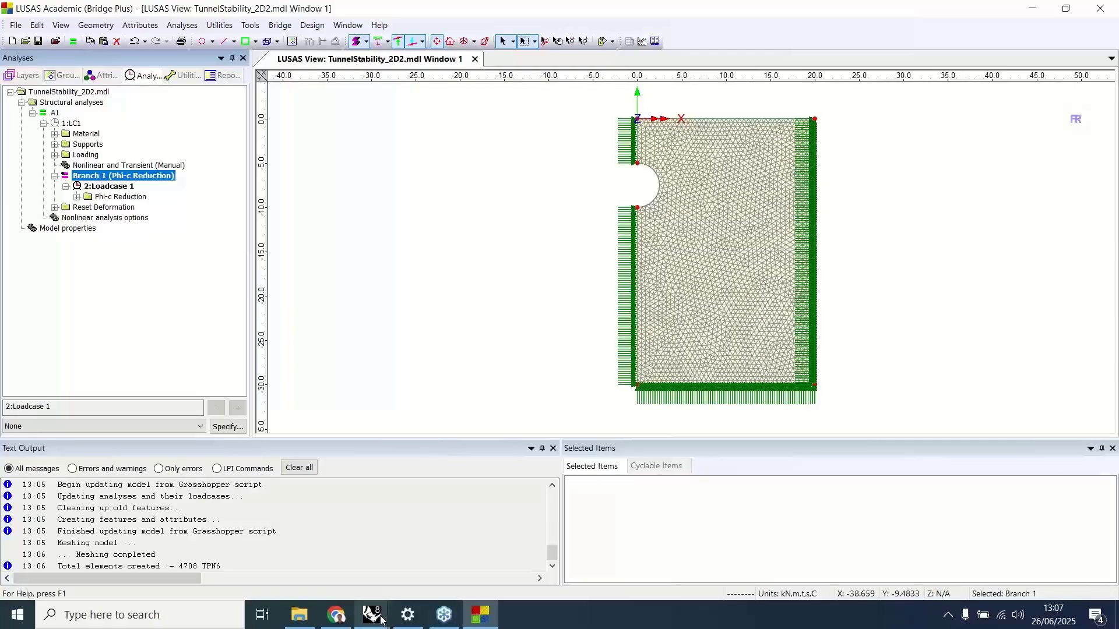
- Switch to Grasshopper and place a Refer attribute component on the canvas beside the existing custom attribute component
mouse_move(382, 619)
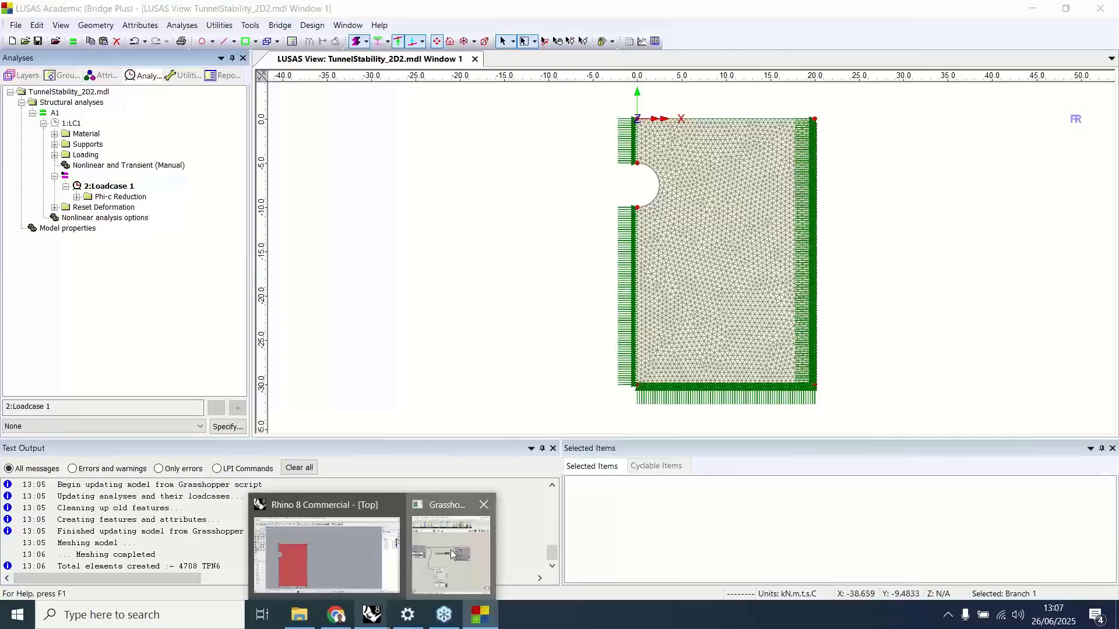
click(451, 554)
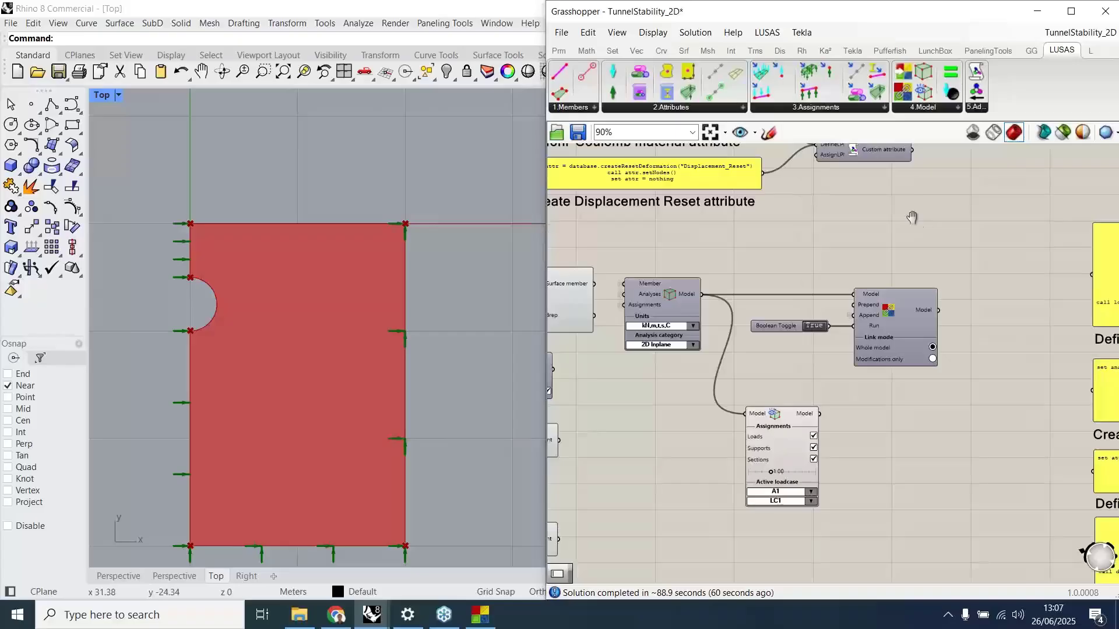
right_drag(912, 216, 865, 295)
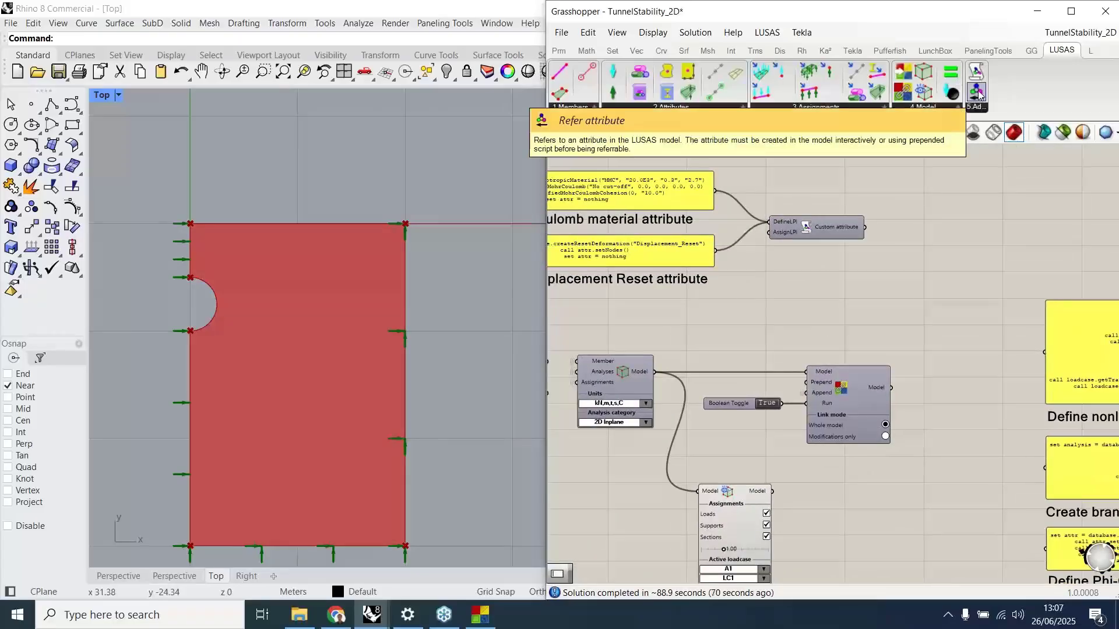
drag(979, 95, 998, 215)
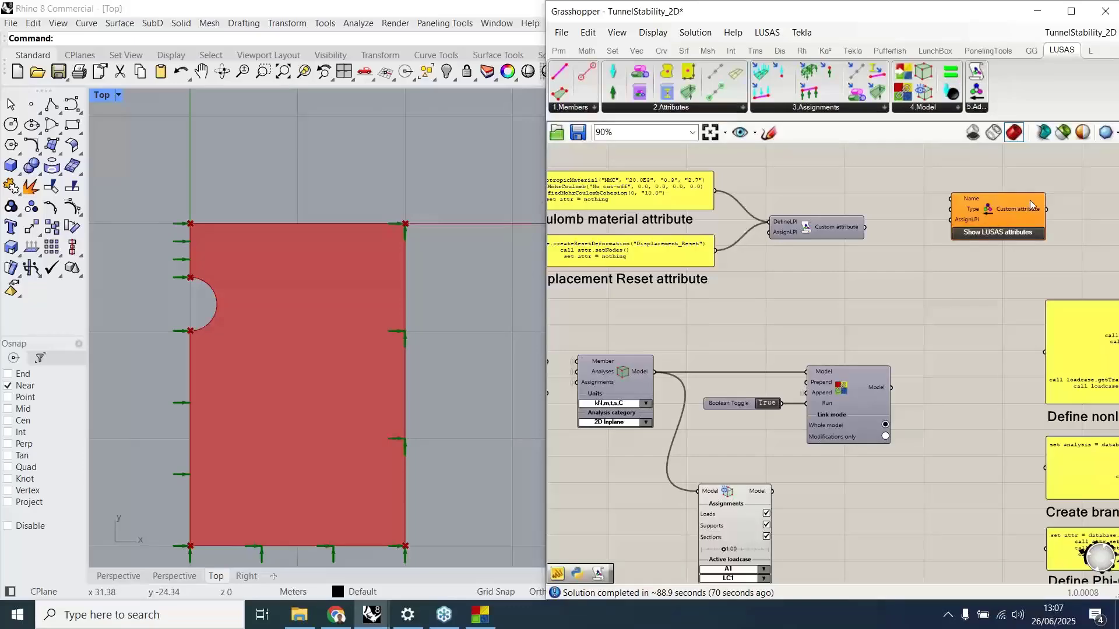
- Open the list of LUSAS model attributes from the Refer attribute component and expand its mesh, material, support and Phi-c Reduction groups
scroll(1026, 198, up, 5)
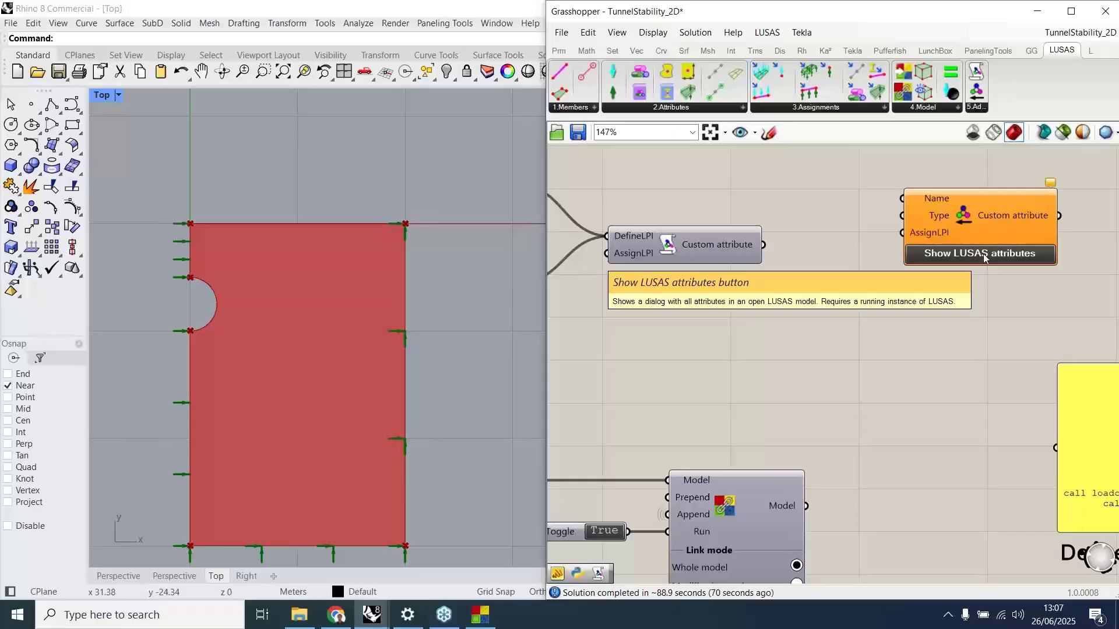
click(983, 254)
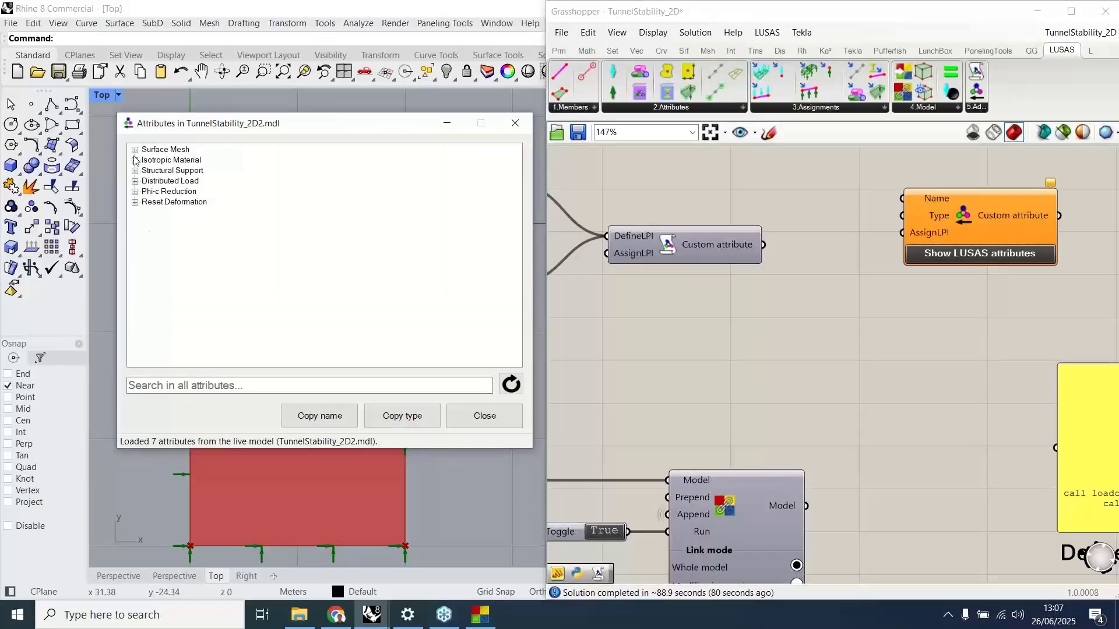
click(135, 149)
click(134, 170)
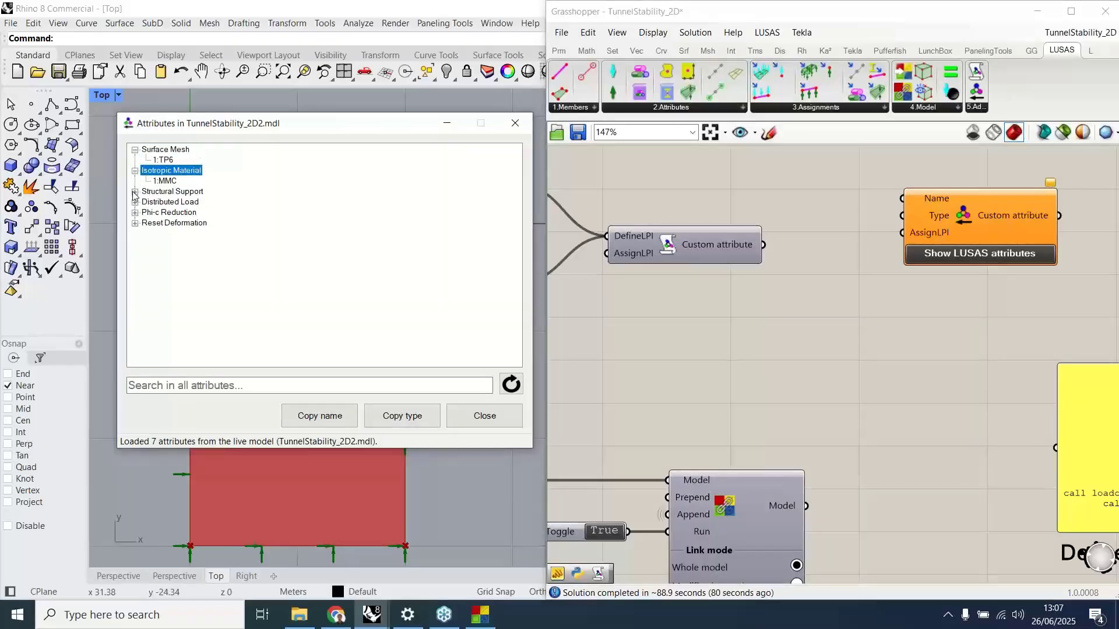
click(134, 191)
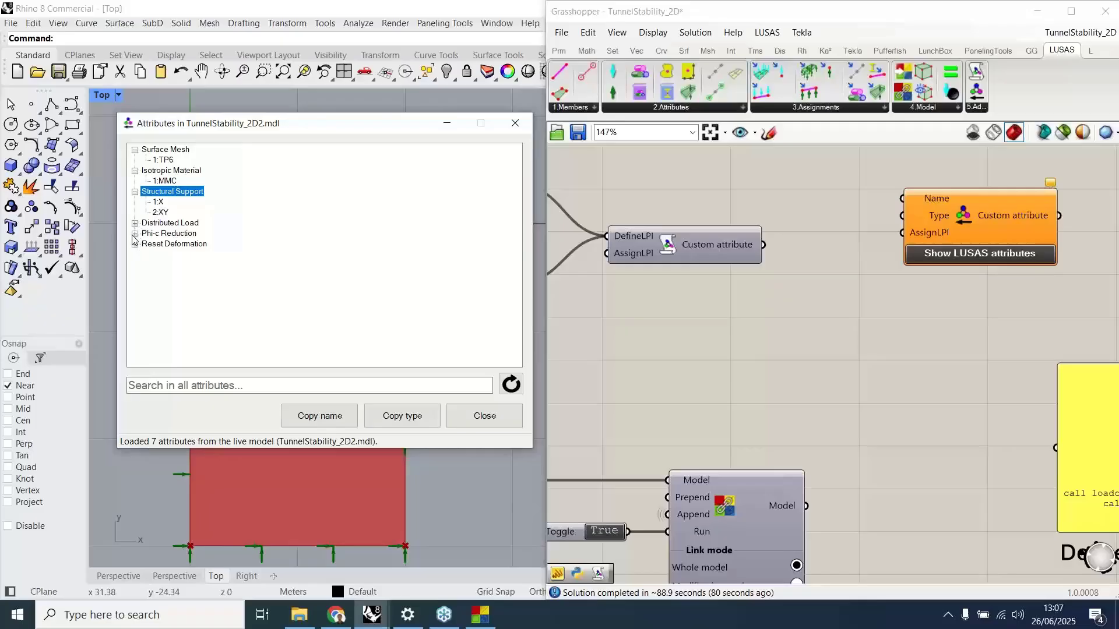
click(134, 233)
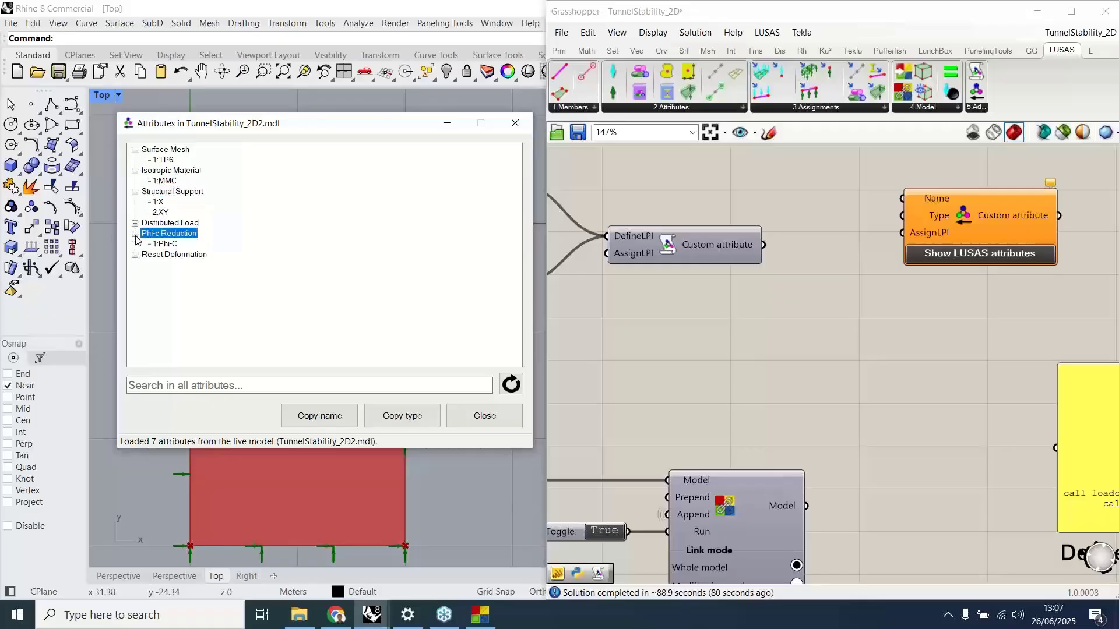
- Copy the name of the MMC isotropic material into a new panel and wire it to the Refer attribute component's Name input
click(164, 182)
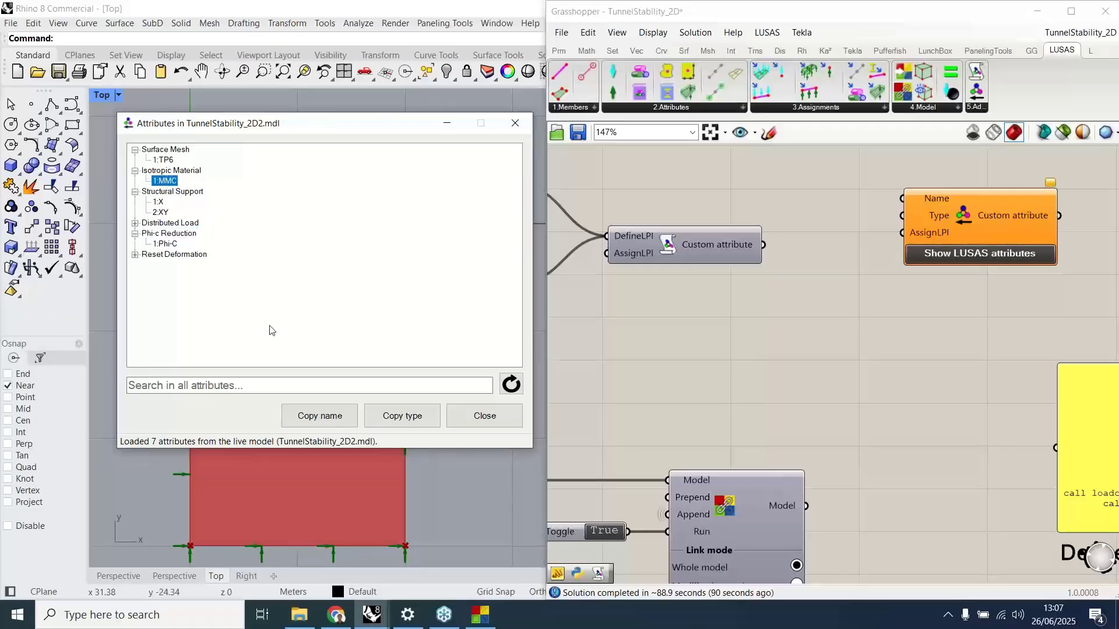
click(321, 415)
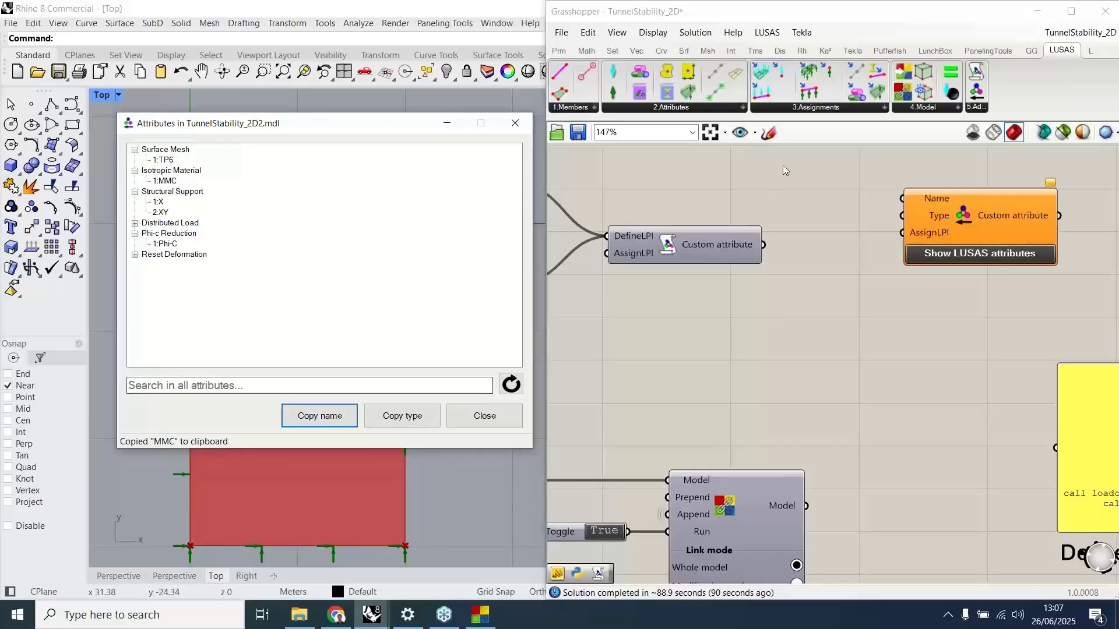
double_click(772, 186)
text(//)
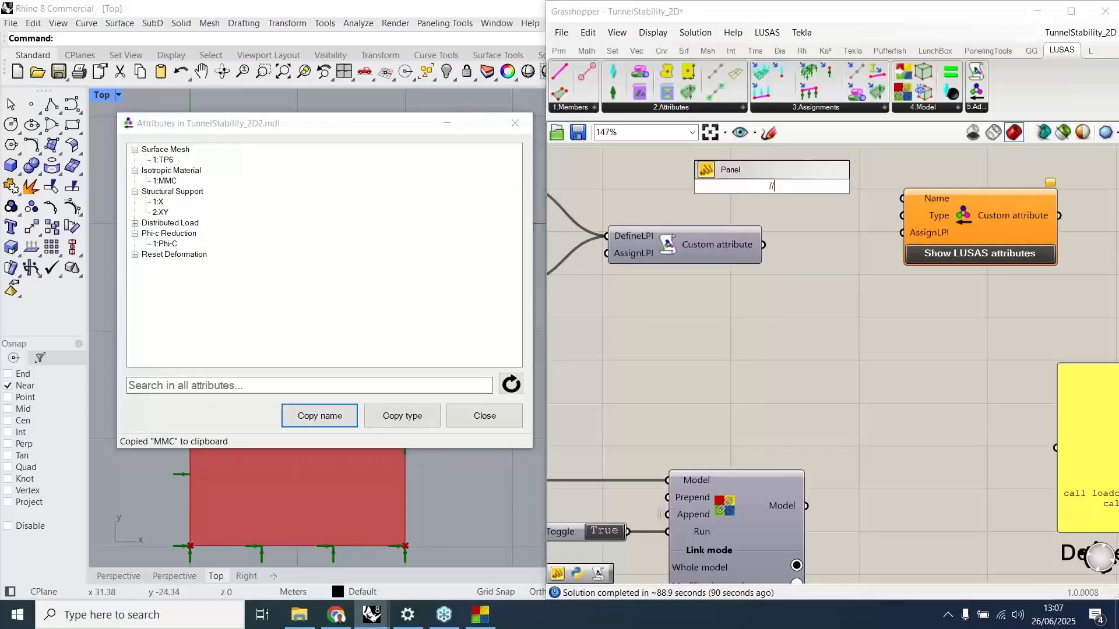
key(ctrl+v)
key(Return)
drag(791, 187, 897, 202)
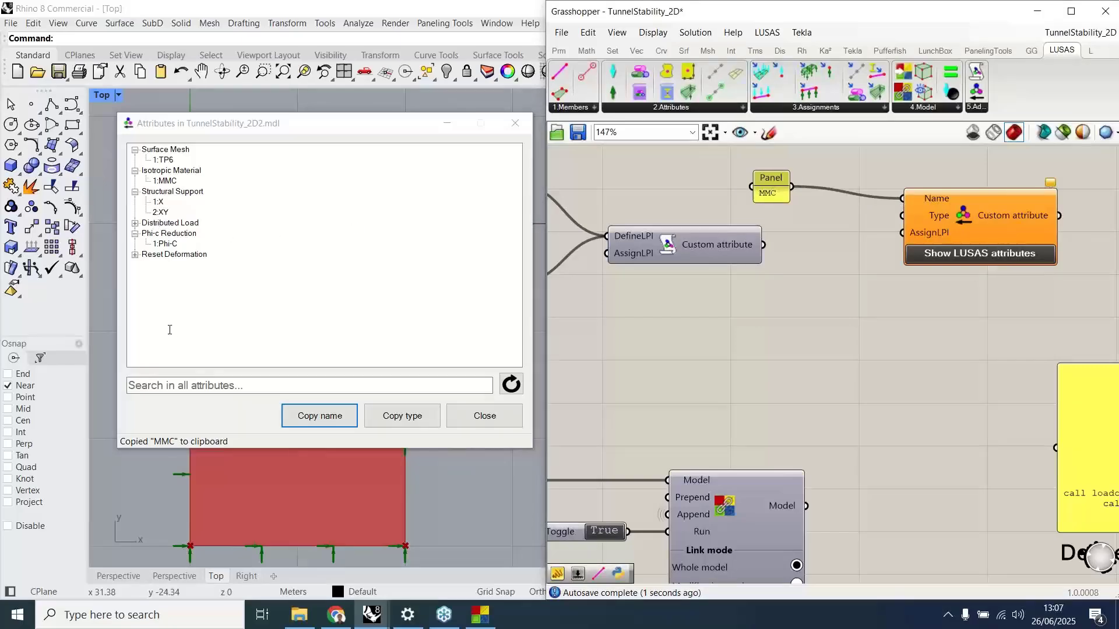
- Copy the MMC attribute's type, Isotropic Material, into a second panel and wire it to the component's Type input
click(403, 417)
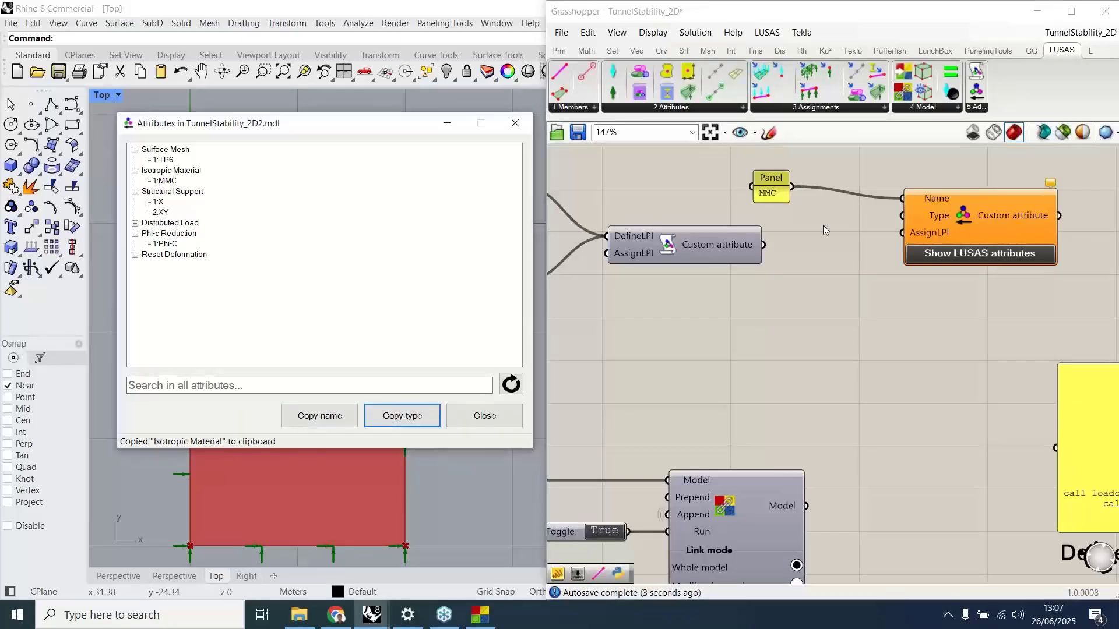
double_click(823, 225)
text(//)
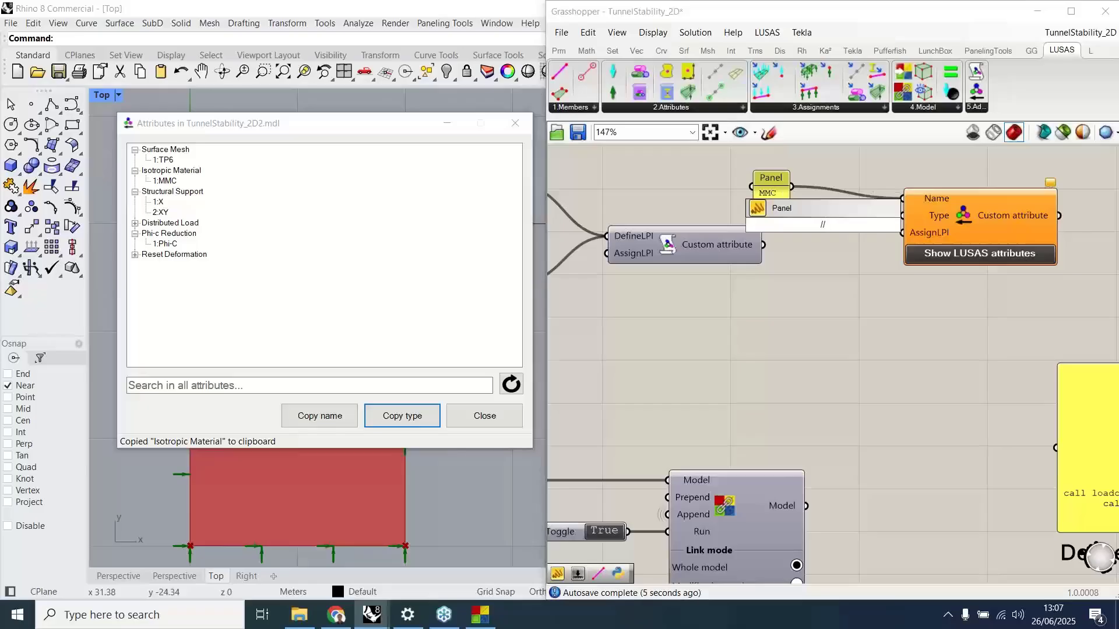
key(ctrl+v)
key(Return)
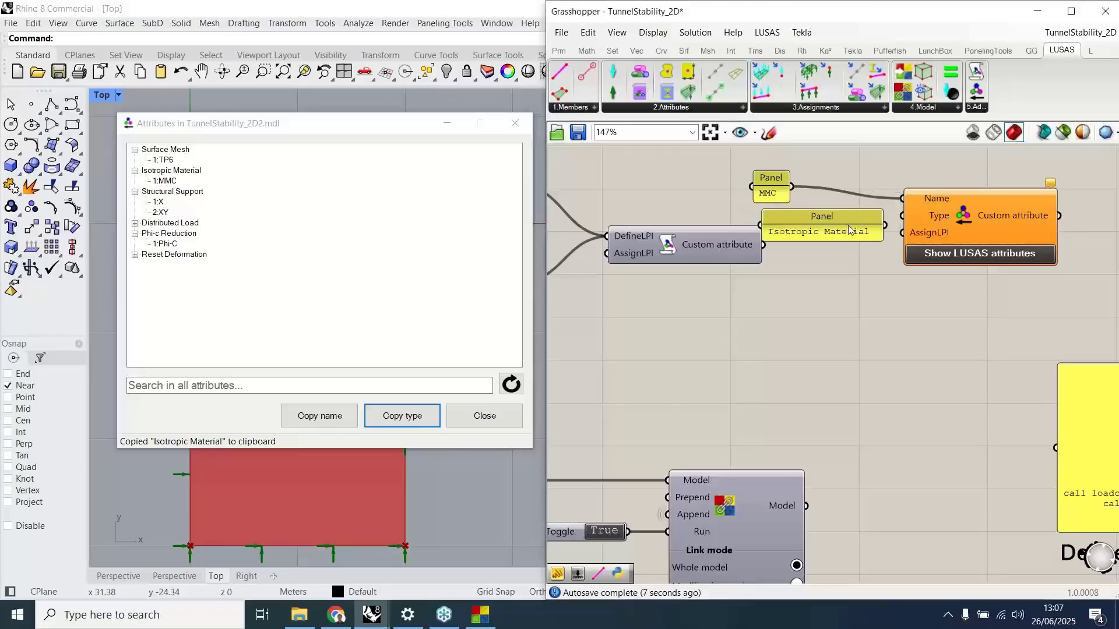
drag(885, 225, 904, 217)
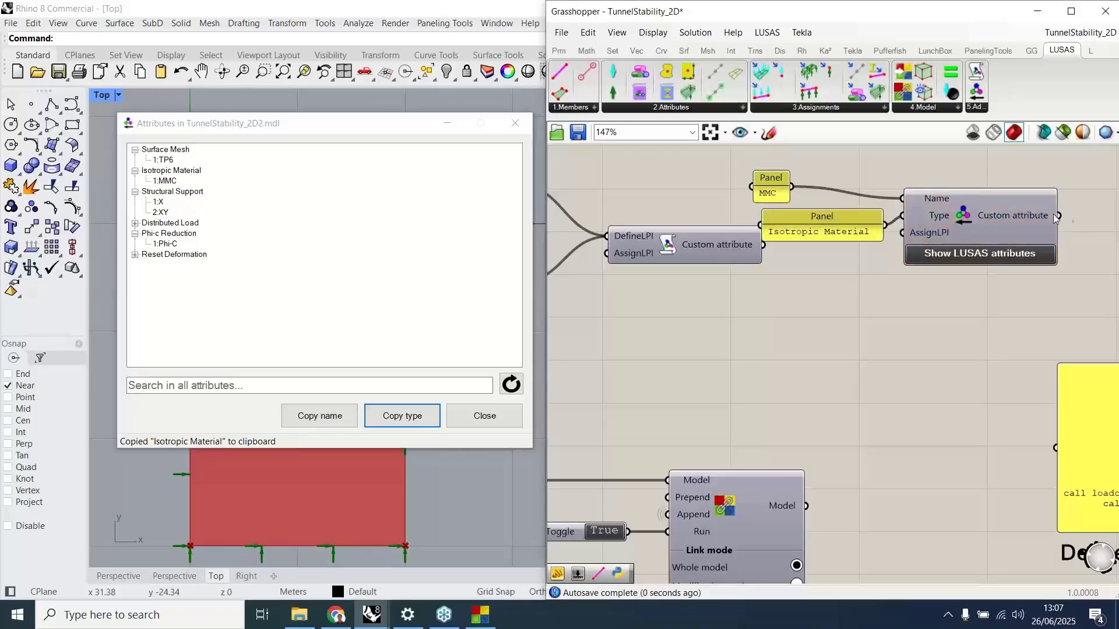
drag(1059, 215, 794, 363)
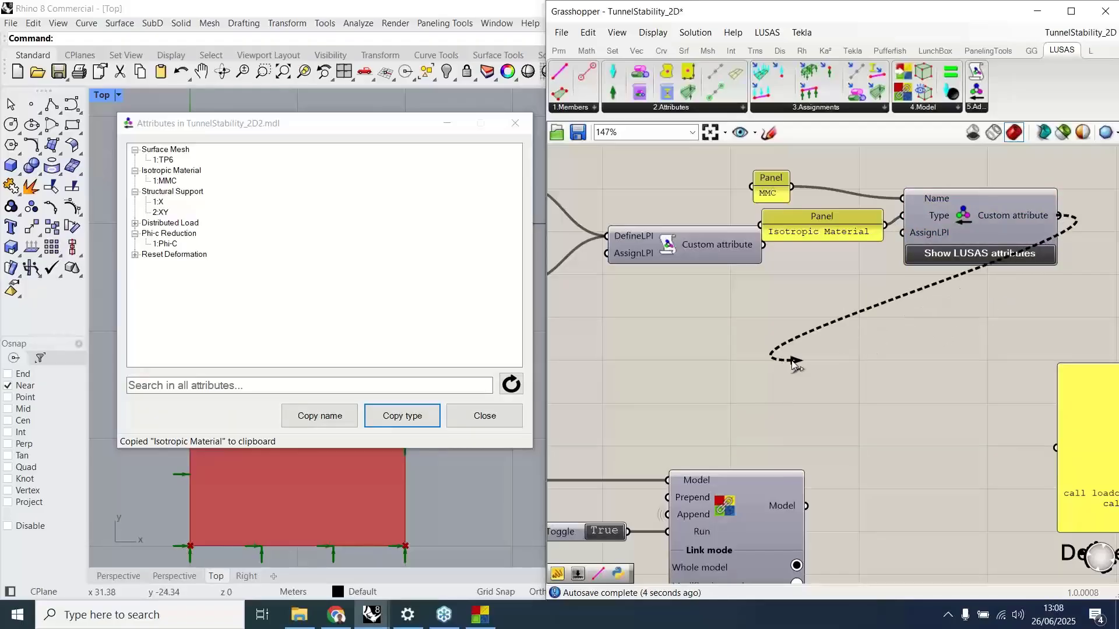
drag(794, 363, 794, 362)
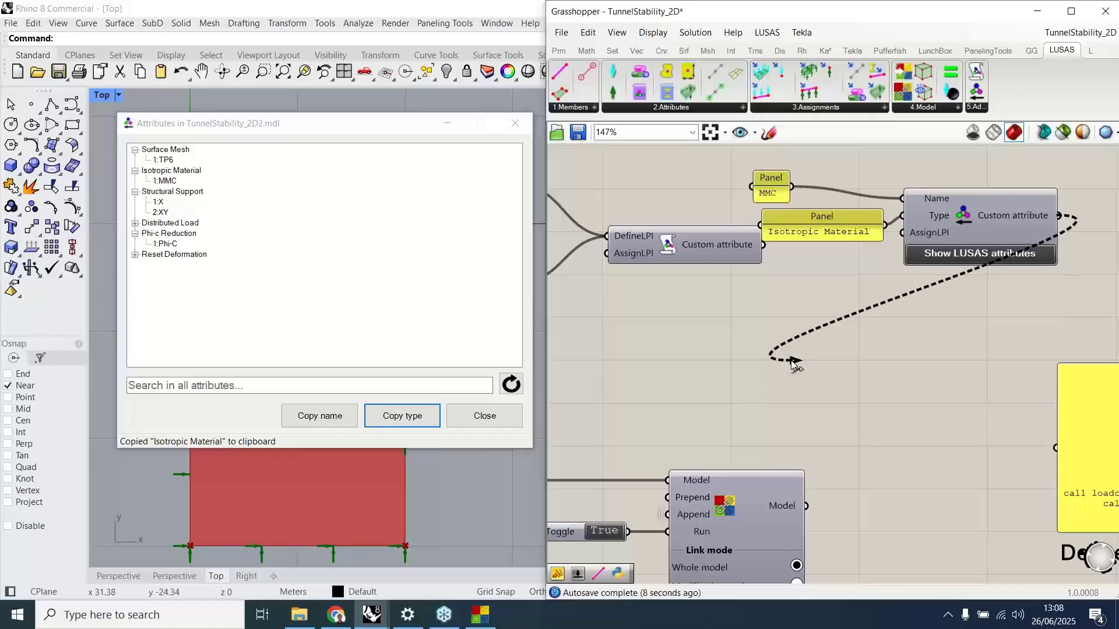
drag(794, 363, 794, 362)
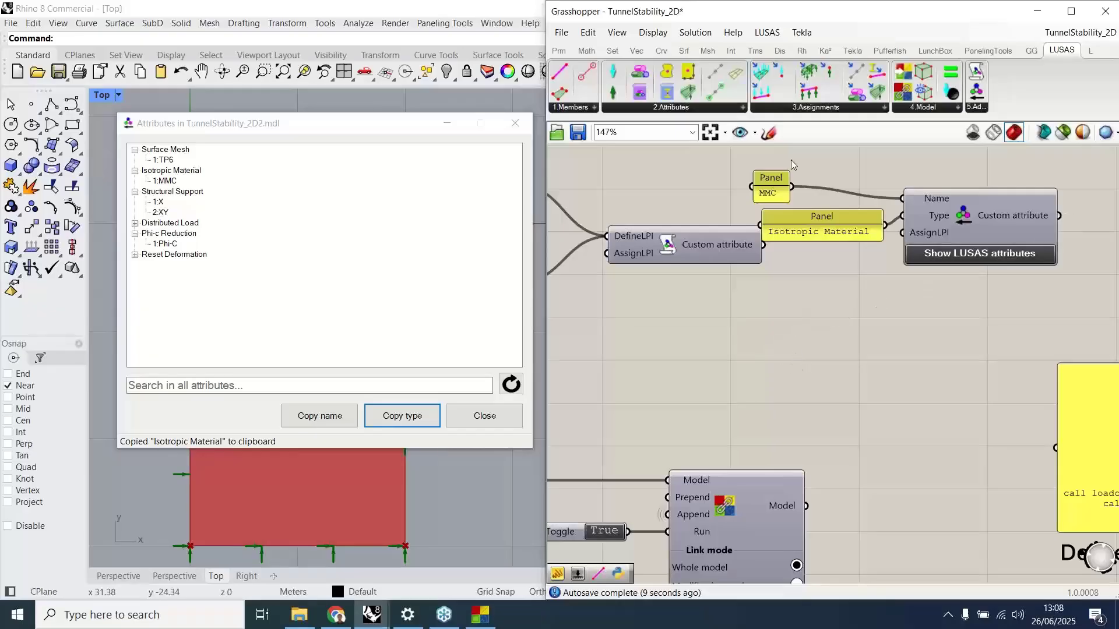
- Delete the MMC and Isotropic Material panels feeding the Refer attribute component
click(770, 193)
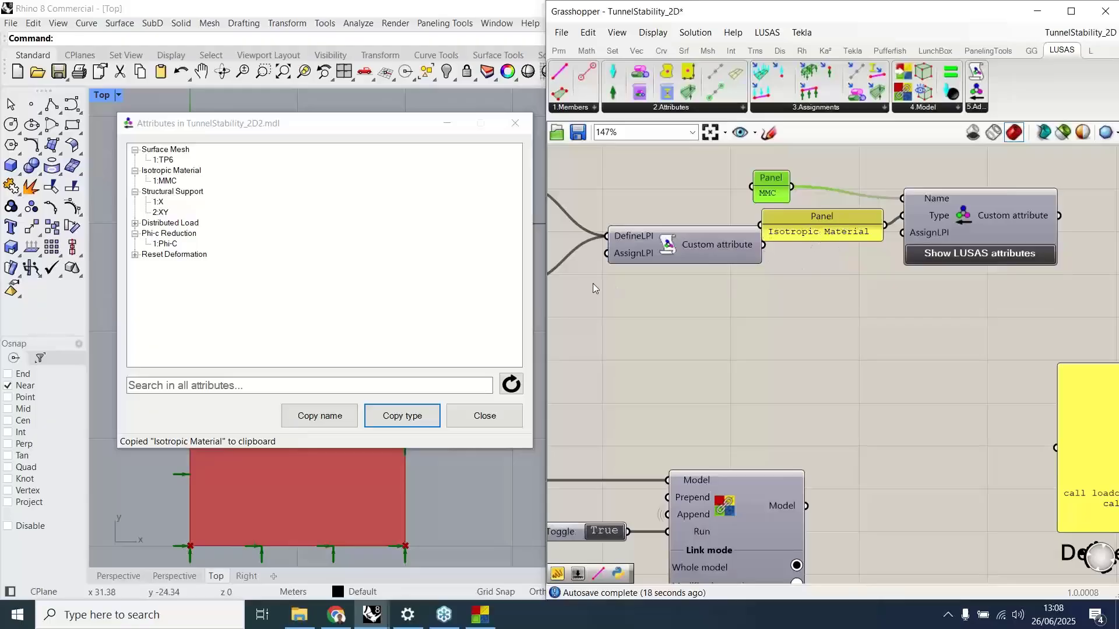
key(Delete)
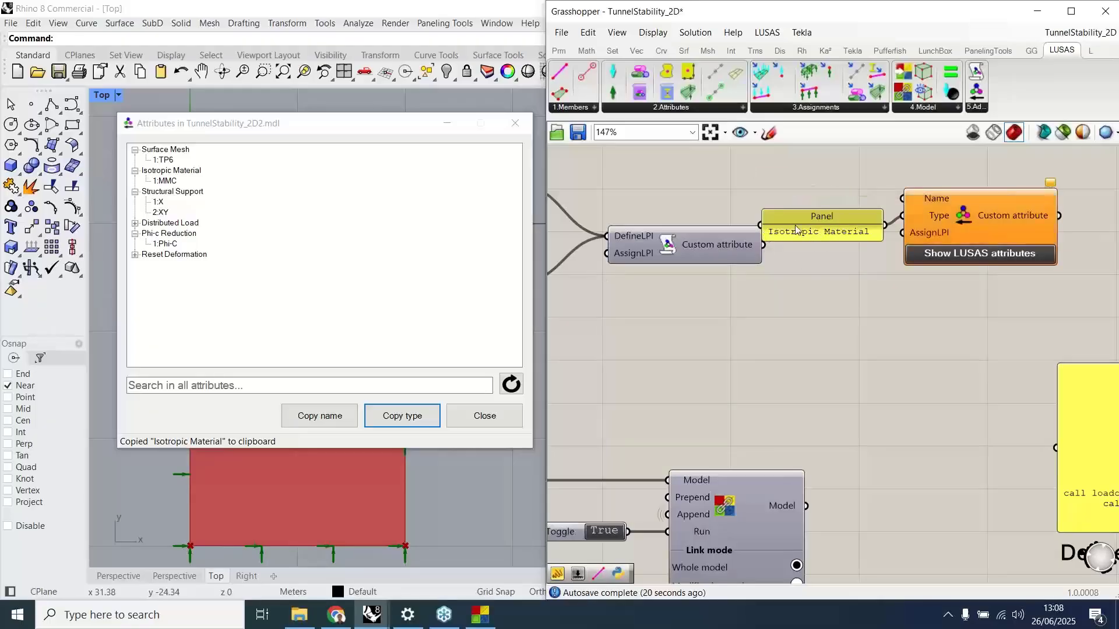
click(816, 232)
key(Delete)
- Remove the Refer attribute component from the canvas and close the list of LUSAS attributes
click(971, 231)
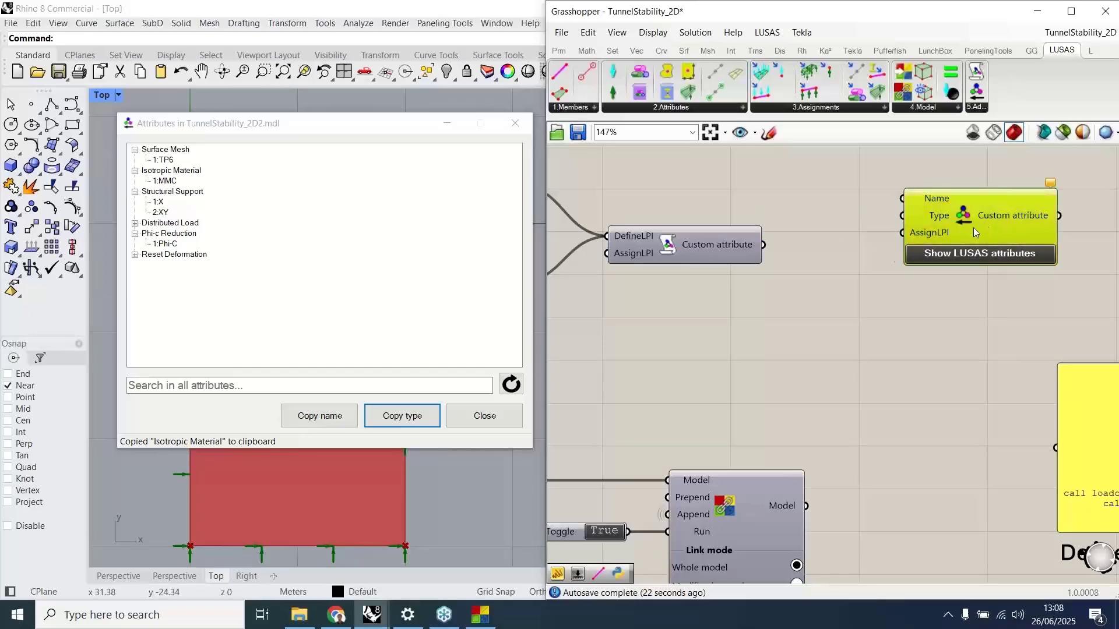
key(Delete)
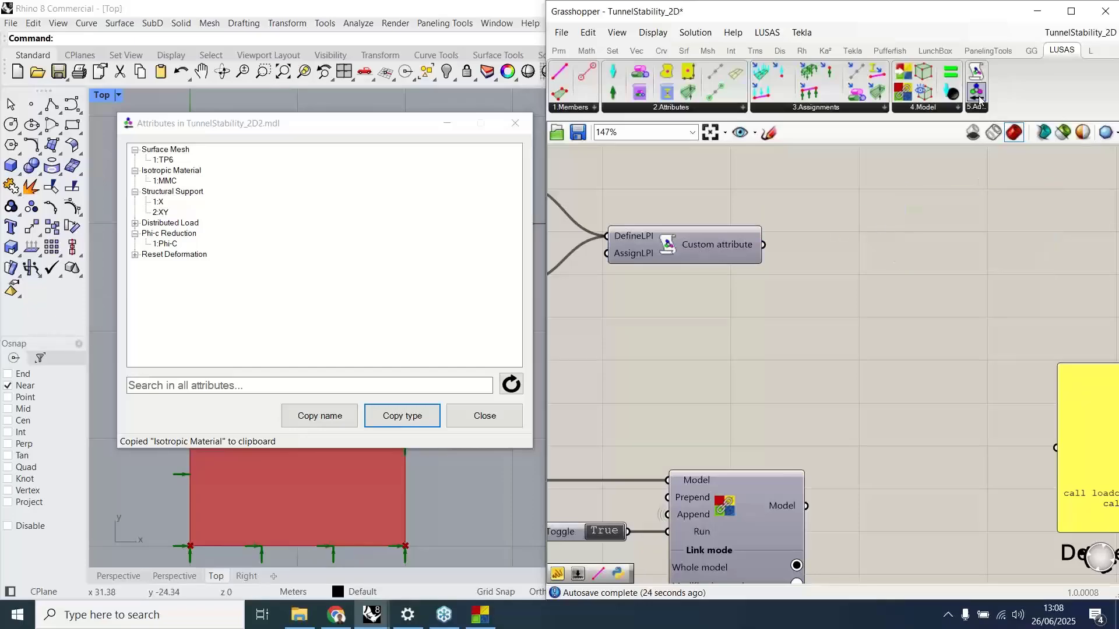
key(ctrl+z)
click(1027, 254)
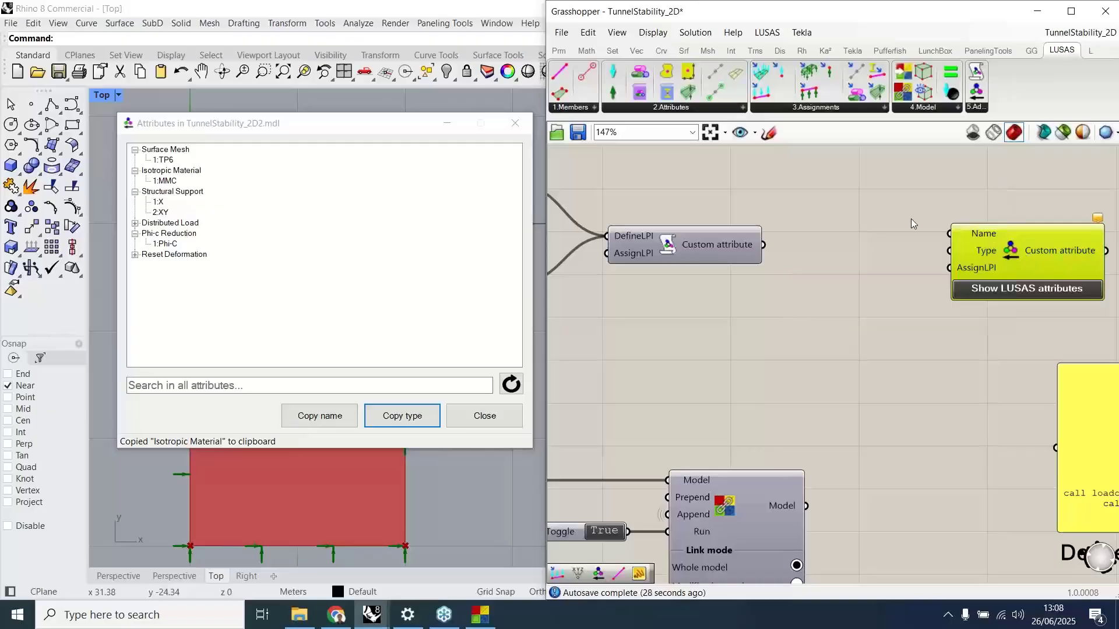
key(Delete)
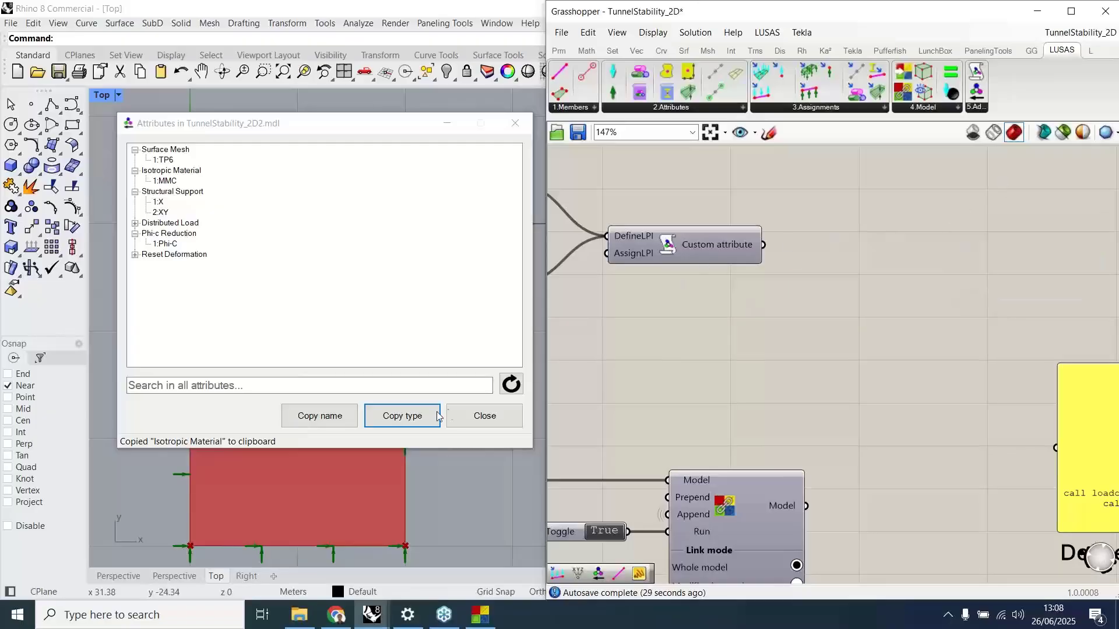
click(478, 425)
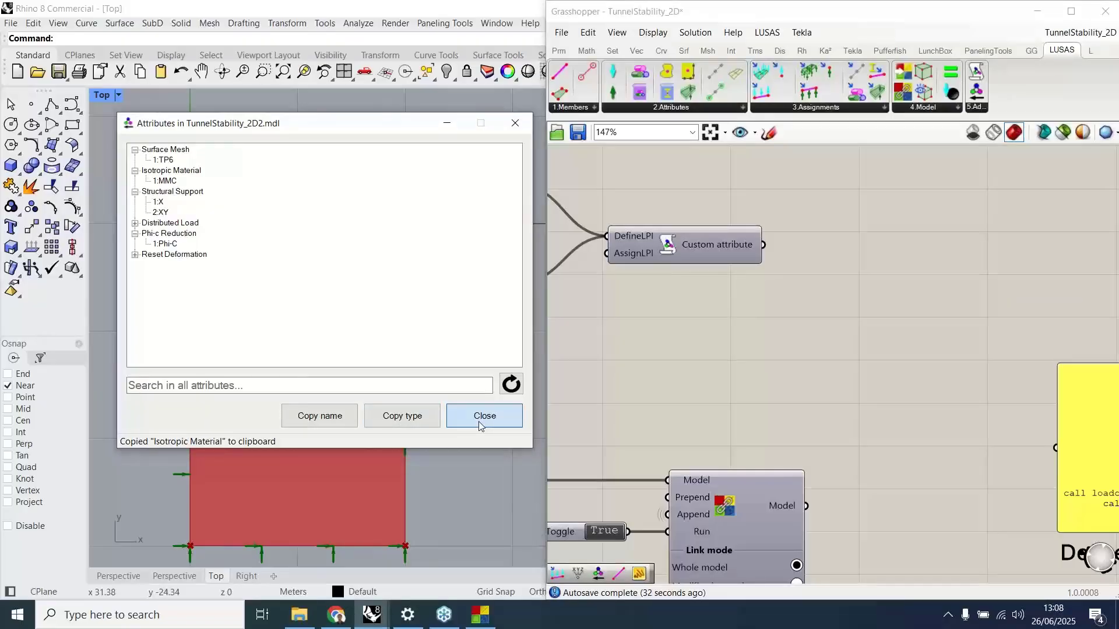
click(478, 425)
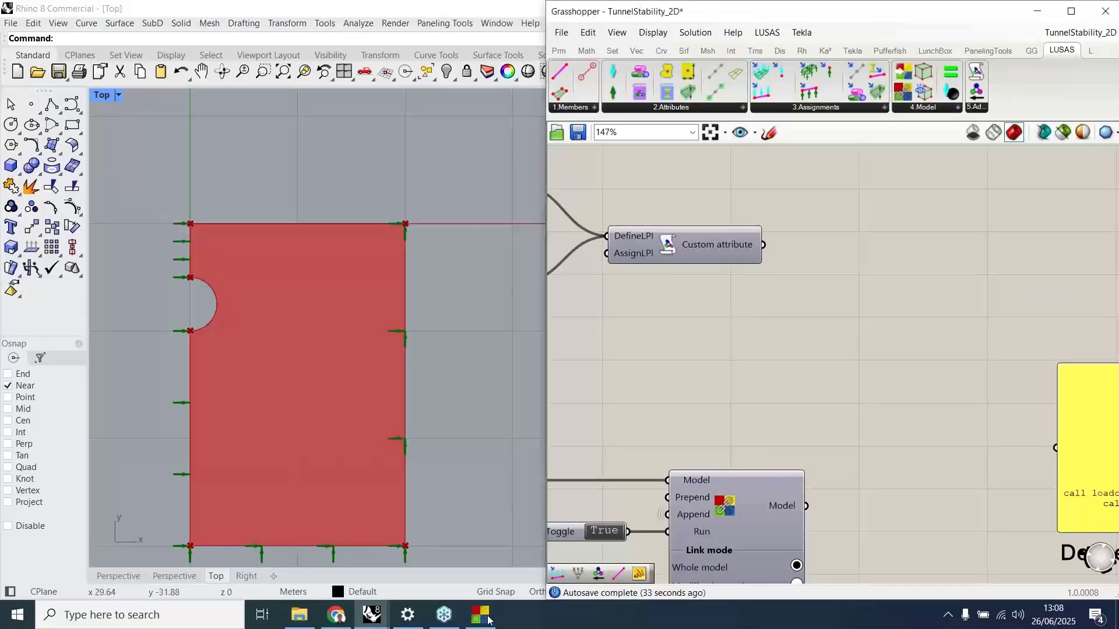
- Switch to LUSAS Modeller and solve analysis A1 with its main analysis and Branch 1, saving the model and using the fastest available solver
click(480, 616)
click(74, 44)
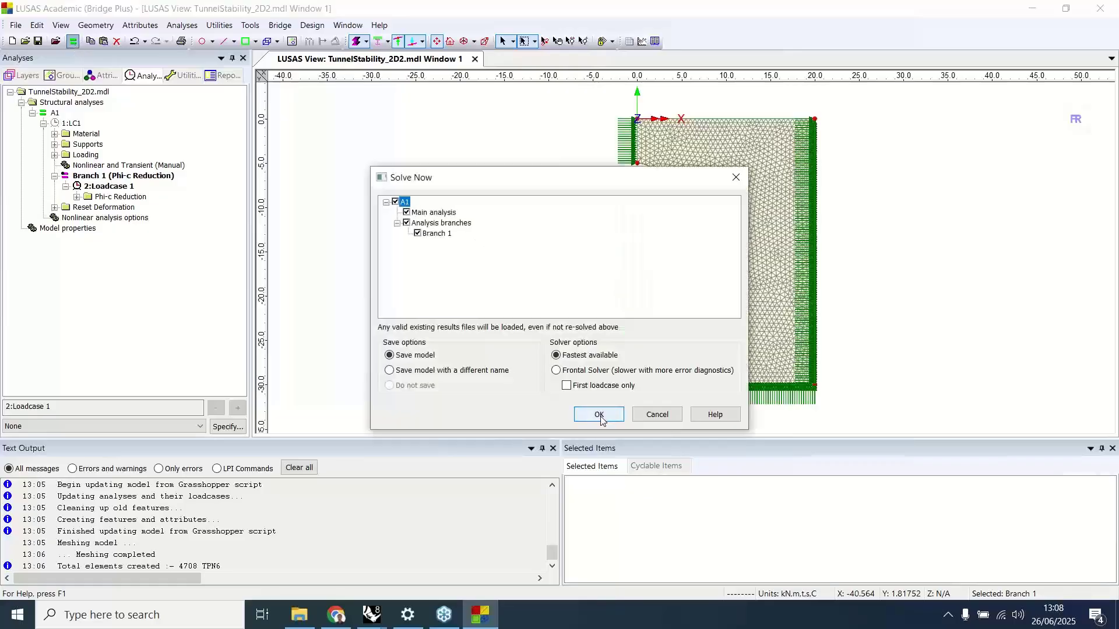
click(599, 416)
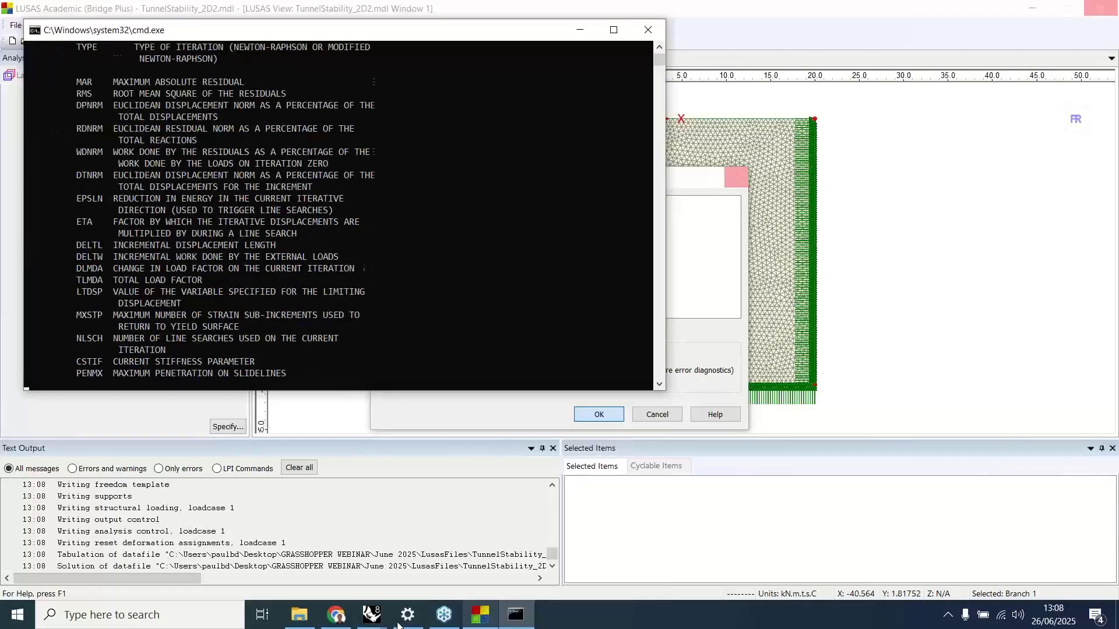
- Switch to Grasshopper and close the TunnelStability_2D document without saving its changes
mouse_move(380, 621)
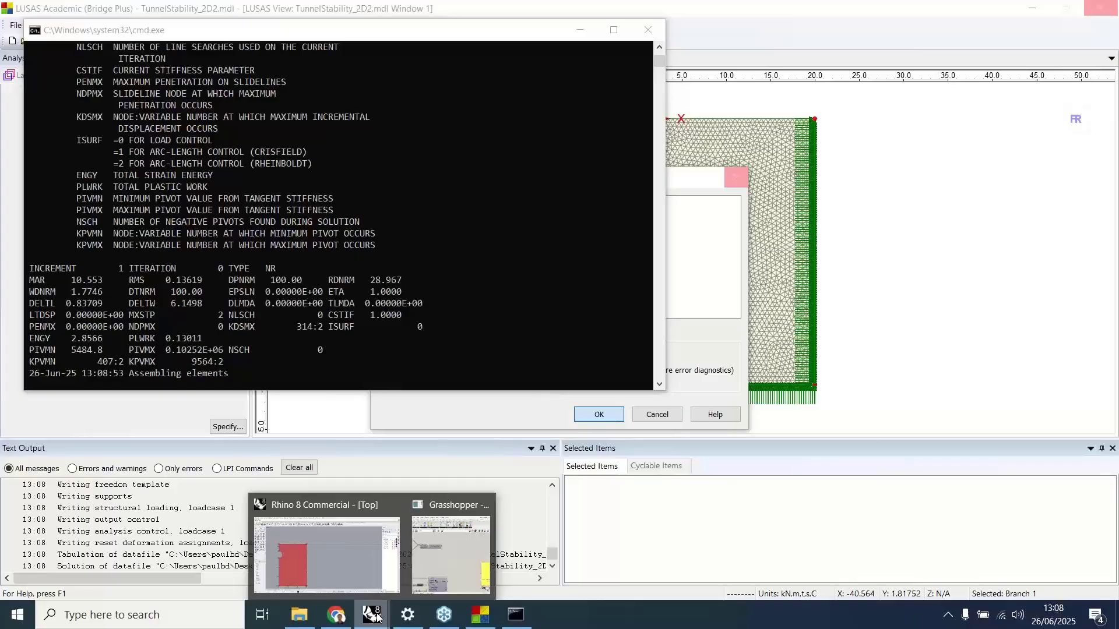
click(438, 554)
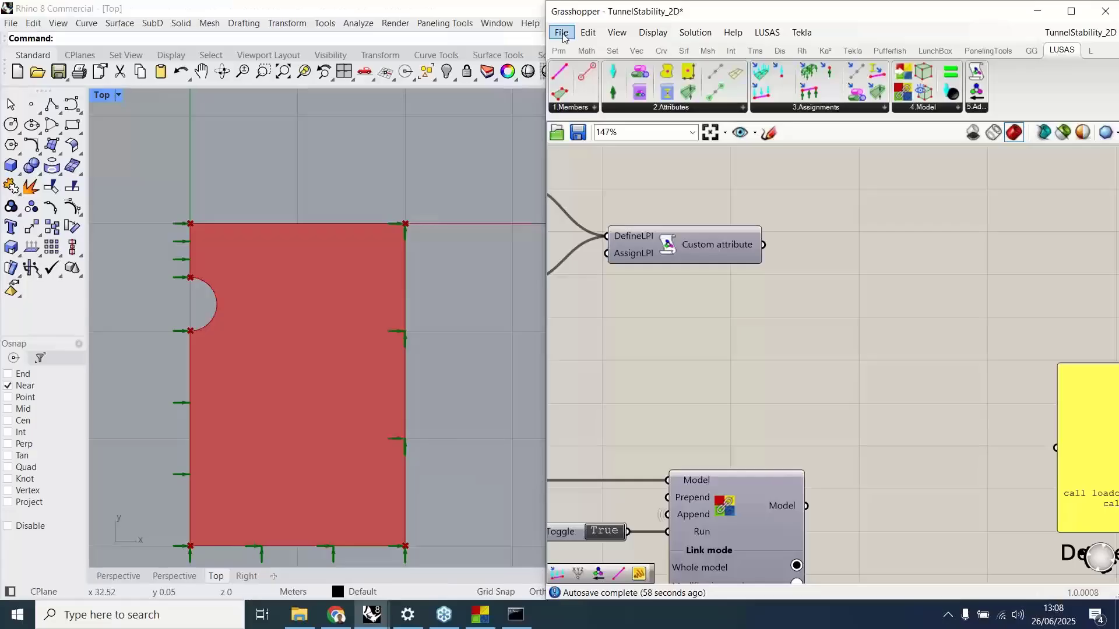
click(562, 34)
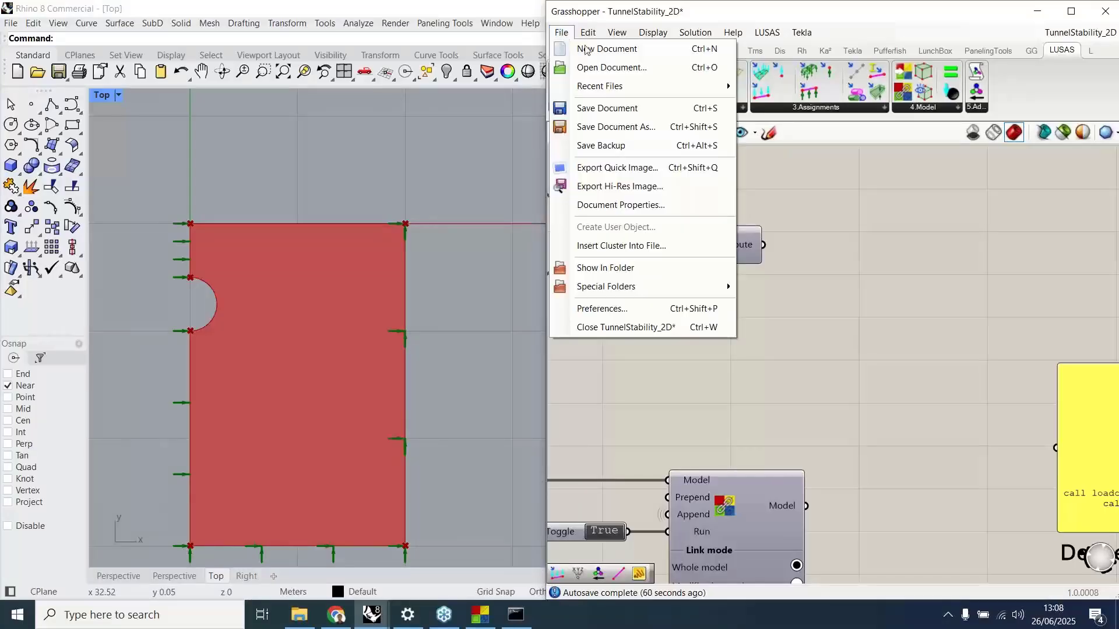
click(602, 328)
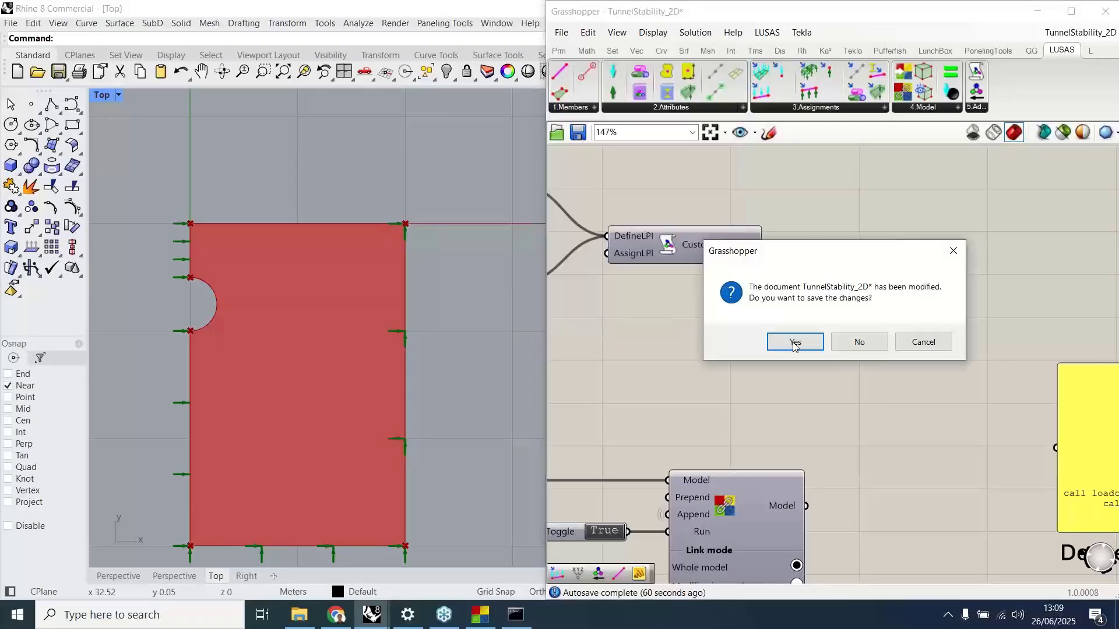
click(860, 343)
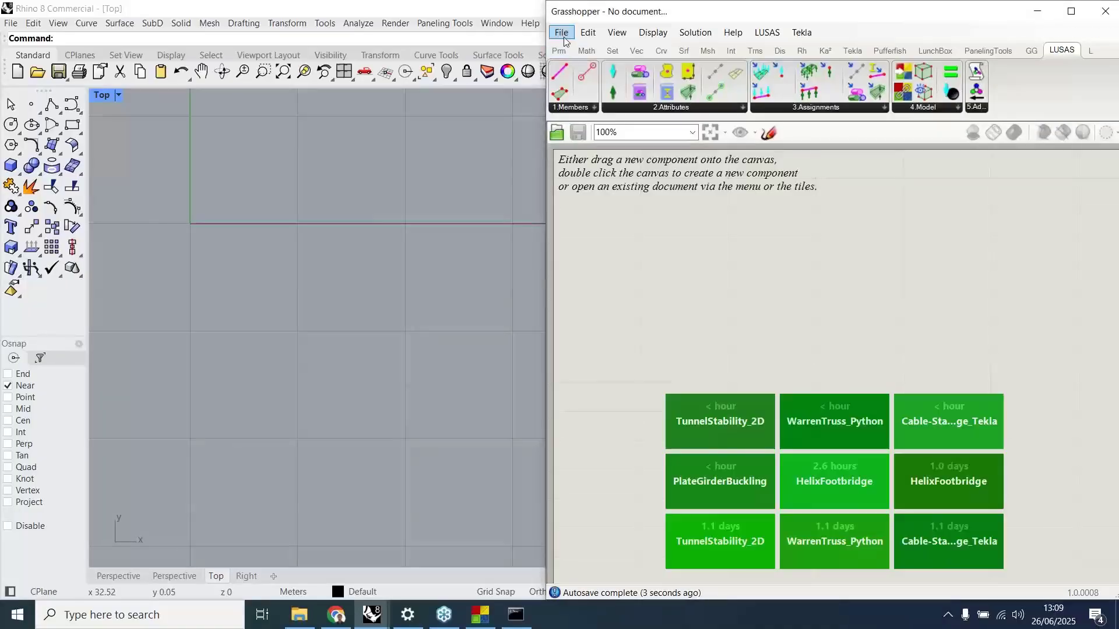
- Open the Grasshopper definition HelixFootbridge.gh from the June 2025 folder
click(562, 32)
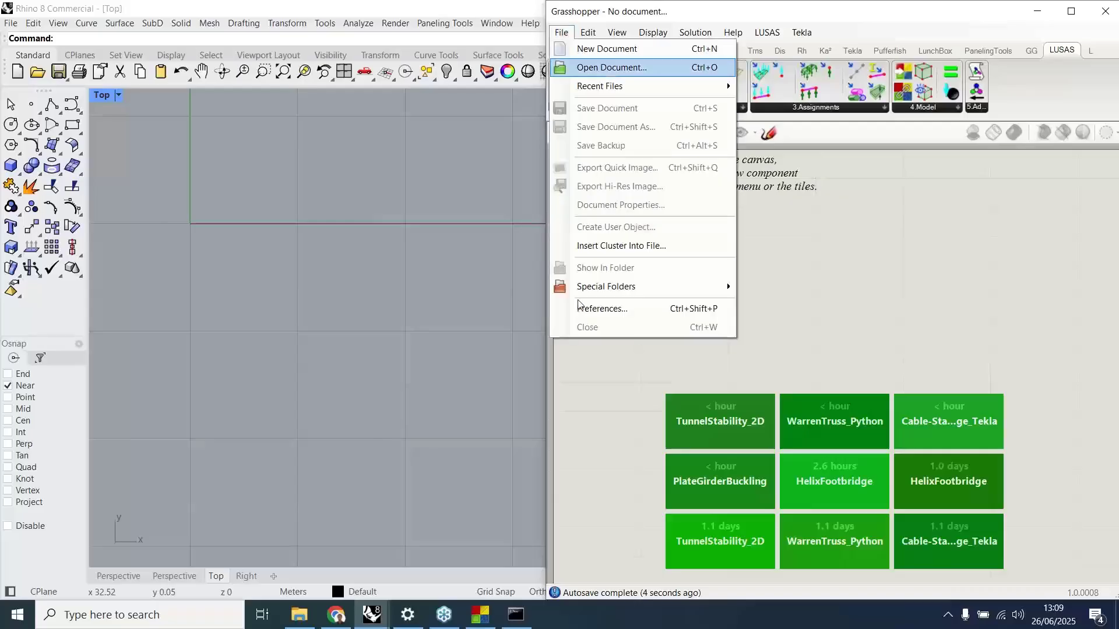
click(593, 67)
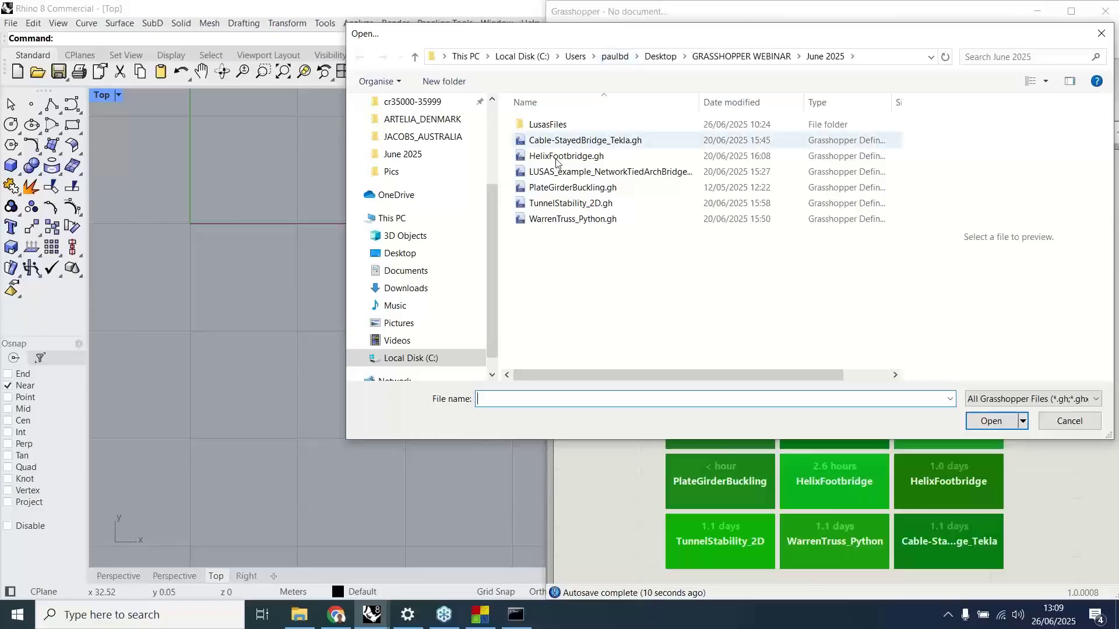
click(562, 156)
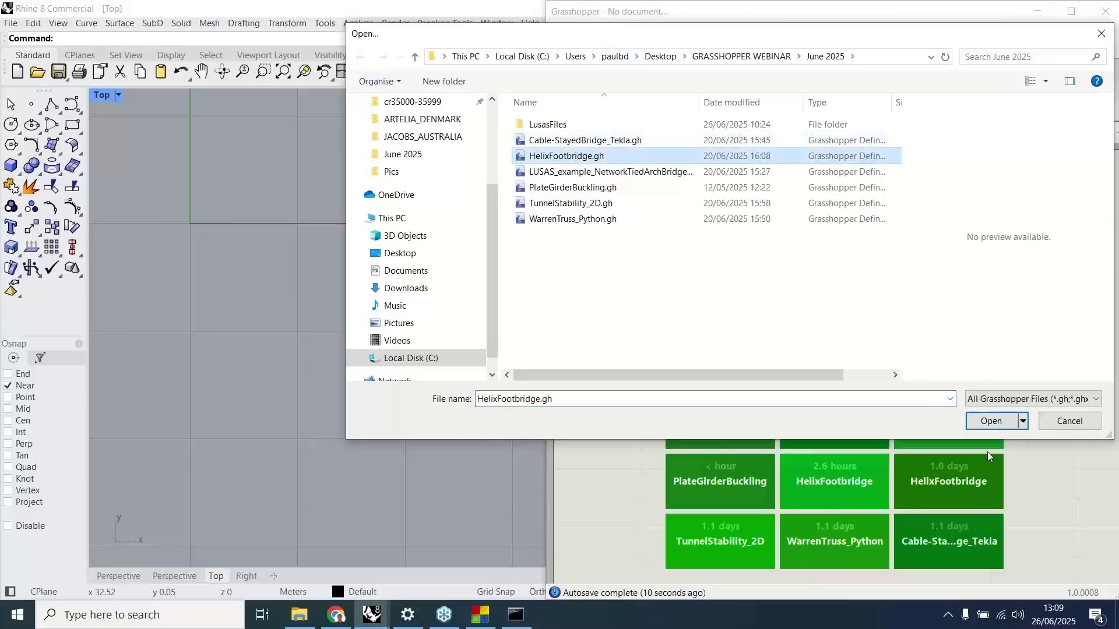
click(991, 422)
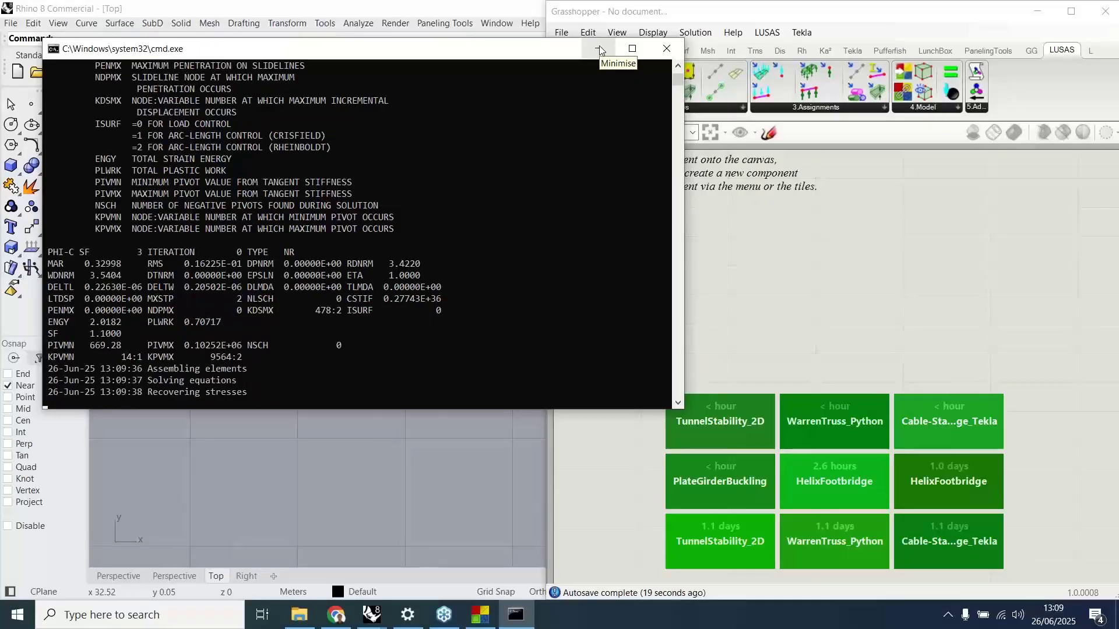
- Check the tunnel solver's progress in its console window and stop the running solve by closing that window
click(600, 47)
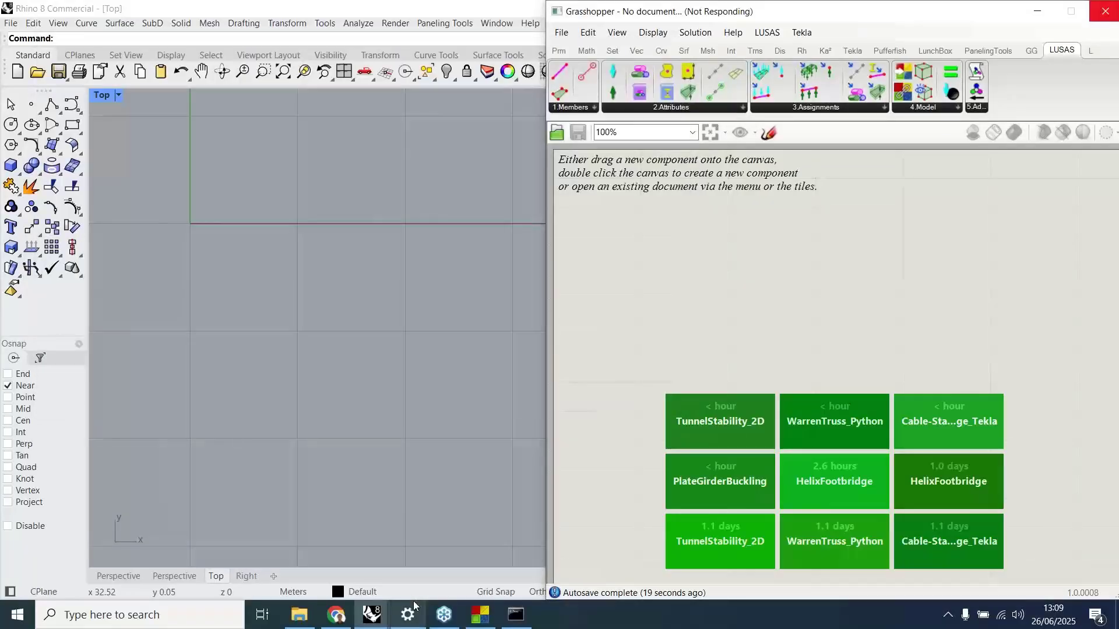
mouse_move(410, 600)
click(517, 616)
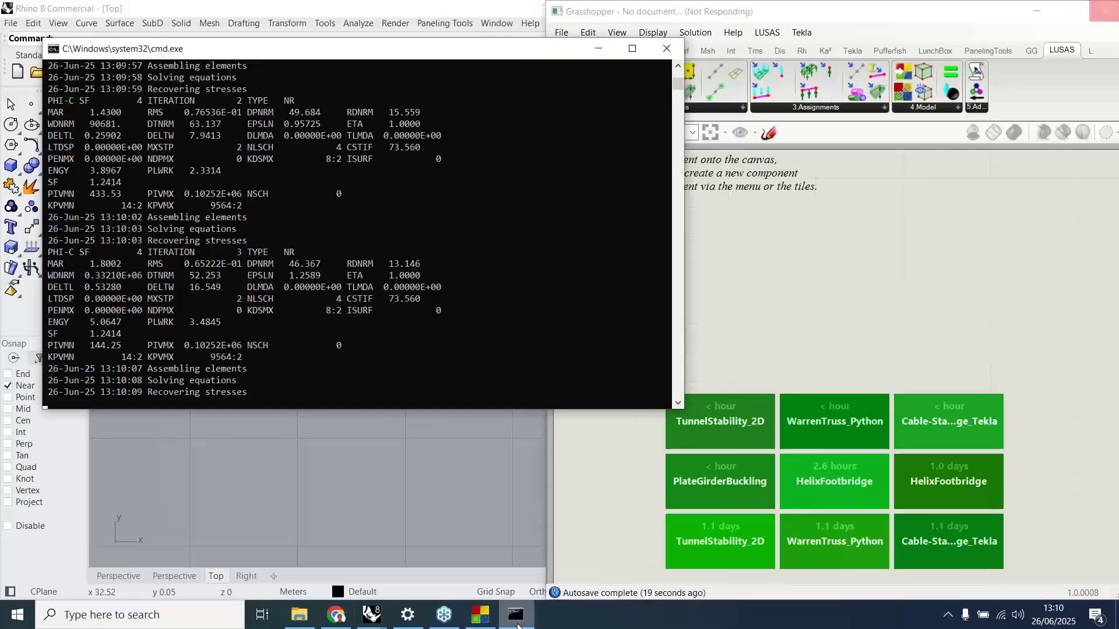
click(665, 50)
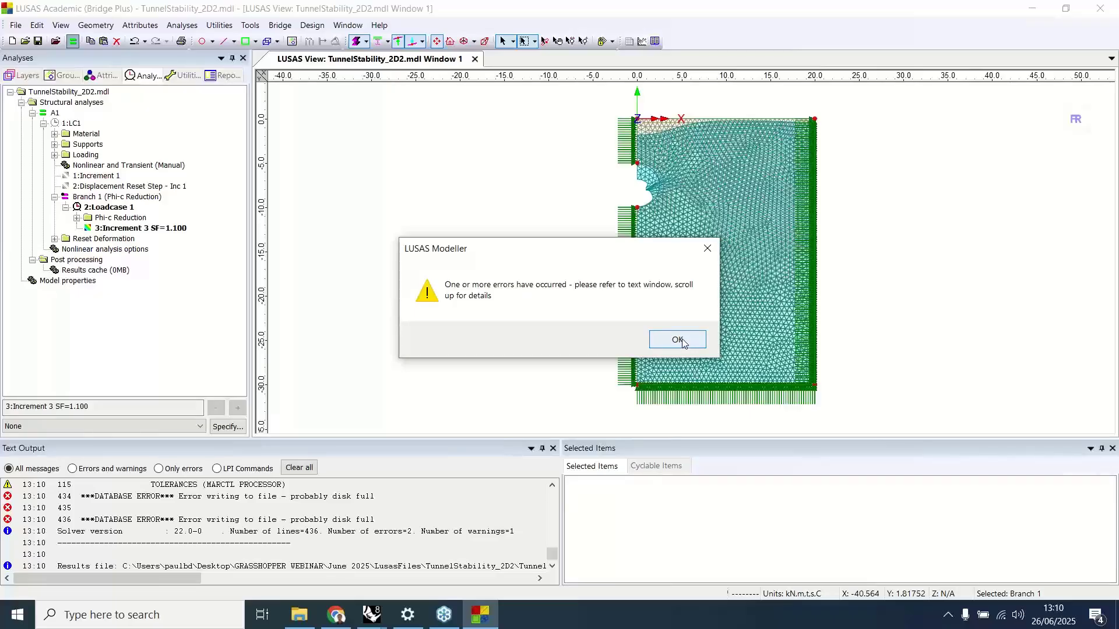
- Dismiss the LUSAS Modeller error message and close the program without saving changes to TunnelStability_2D2.mdl
click(683, 342)
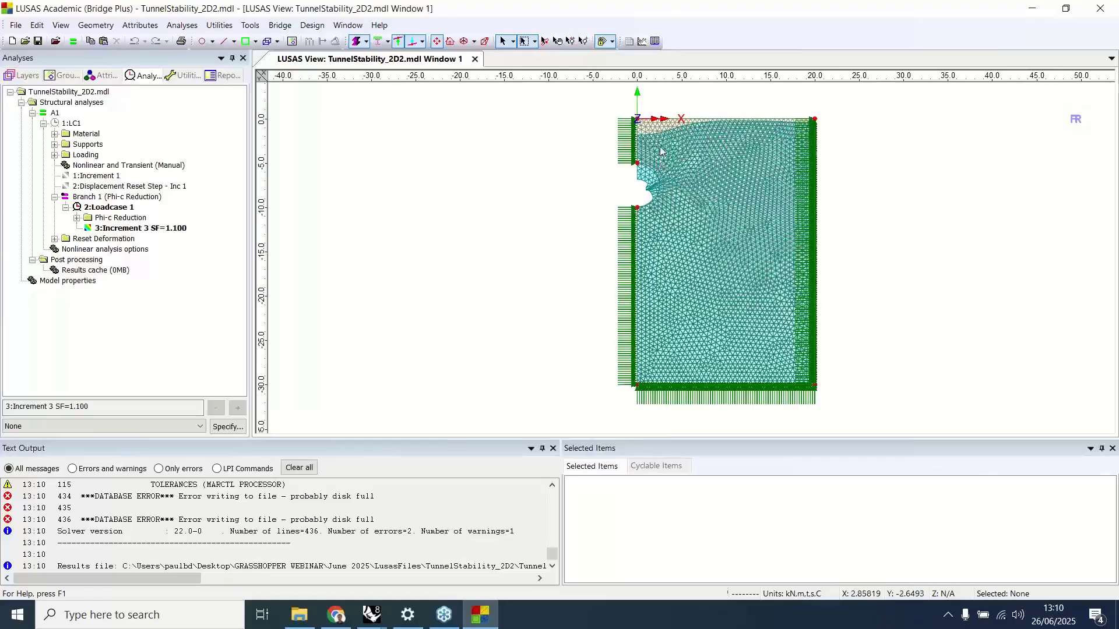
click(1100, 8)
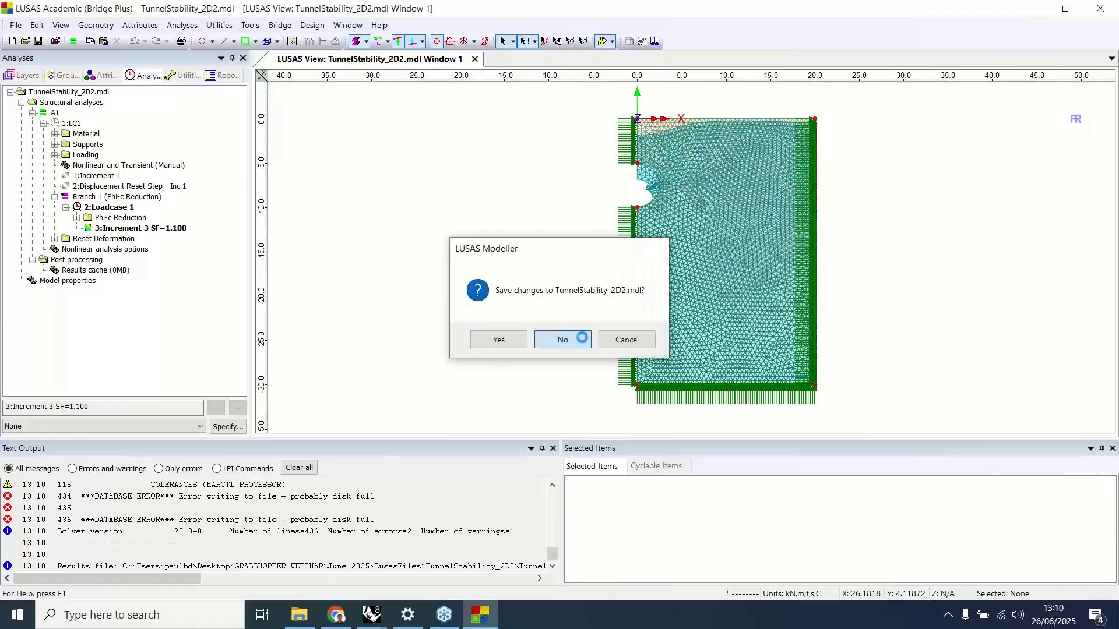
click(578, 337)
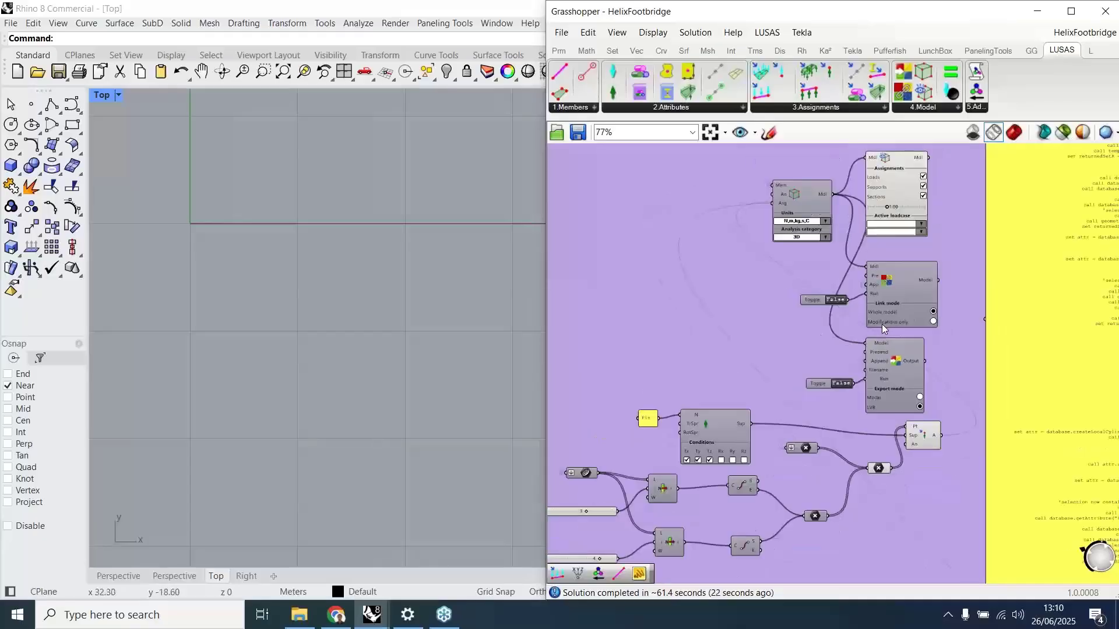
- Examine the HelixFootbridge definition's component groups for the cross-beams, edge beams, deck, outer and inner helices, columns and pod surfaces
scroll(882, 324, down, 10)
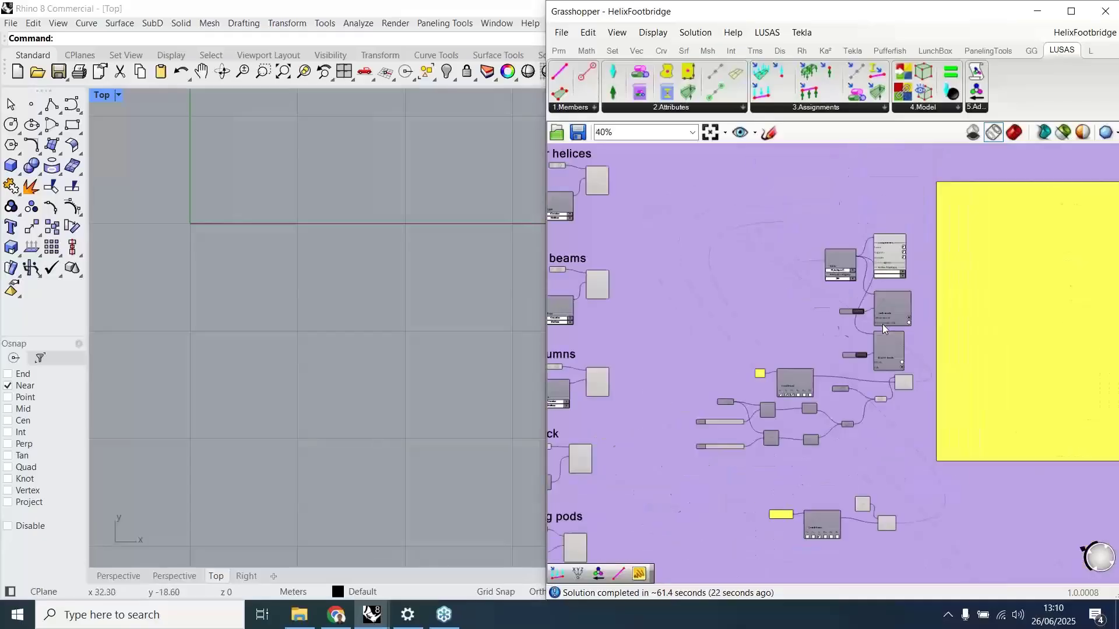
scroll(900, 309, down, 3)
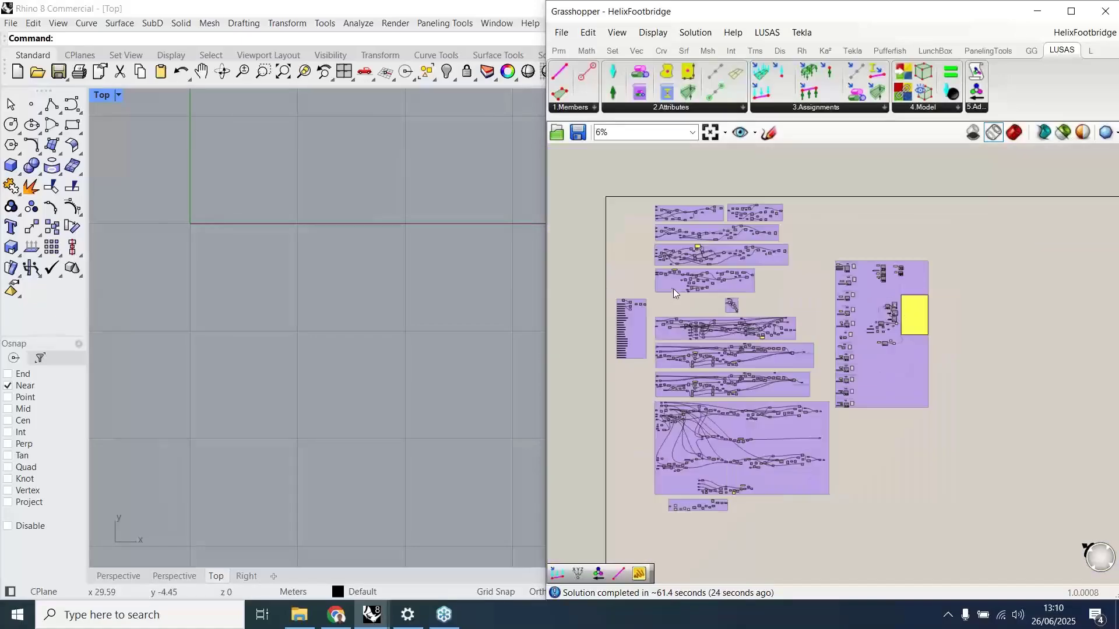
scroll(667, 199, up, 8)
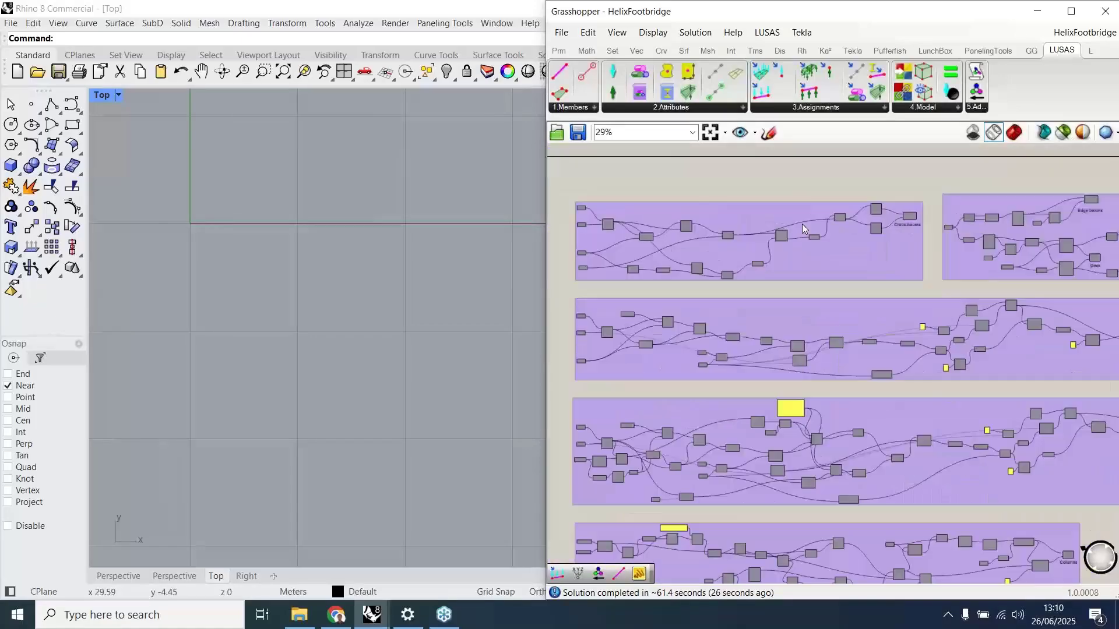
right_drag(751, 297, 555, 279)
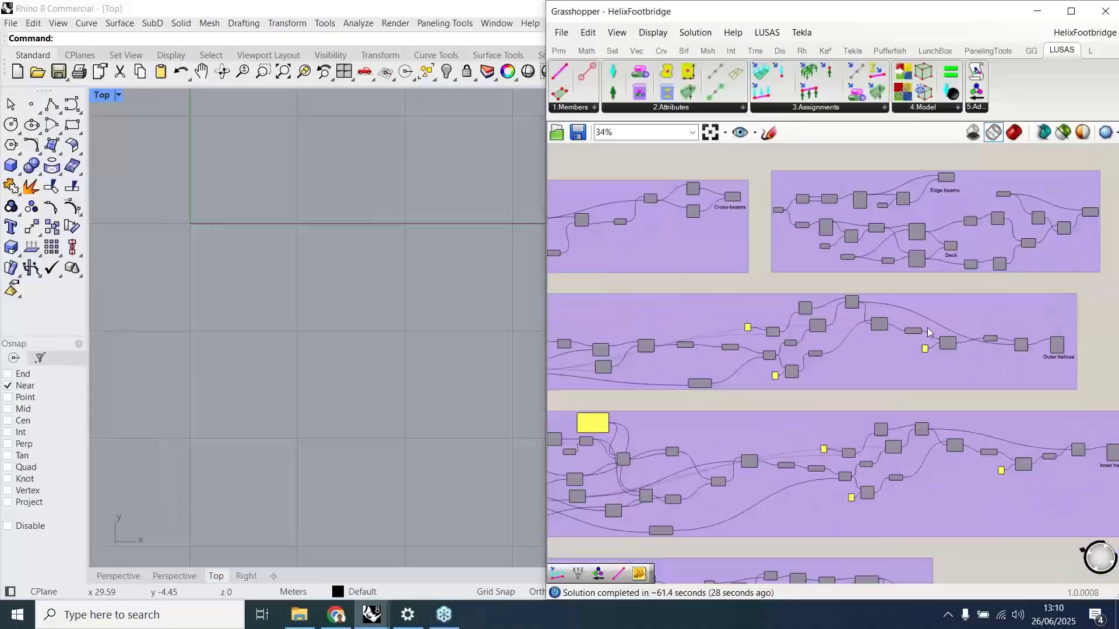
scroll(1076, 364, up, 3)
scroll(1058, 380, up, 3)
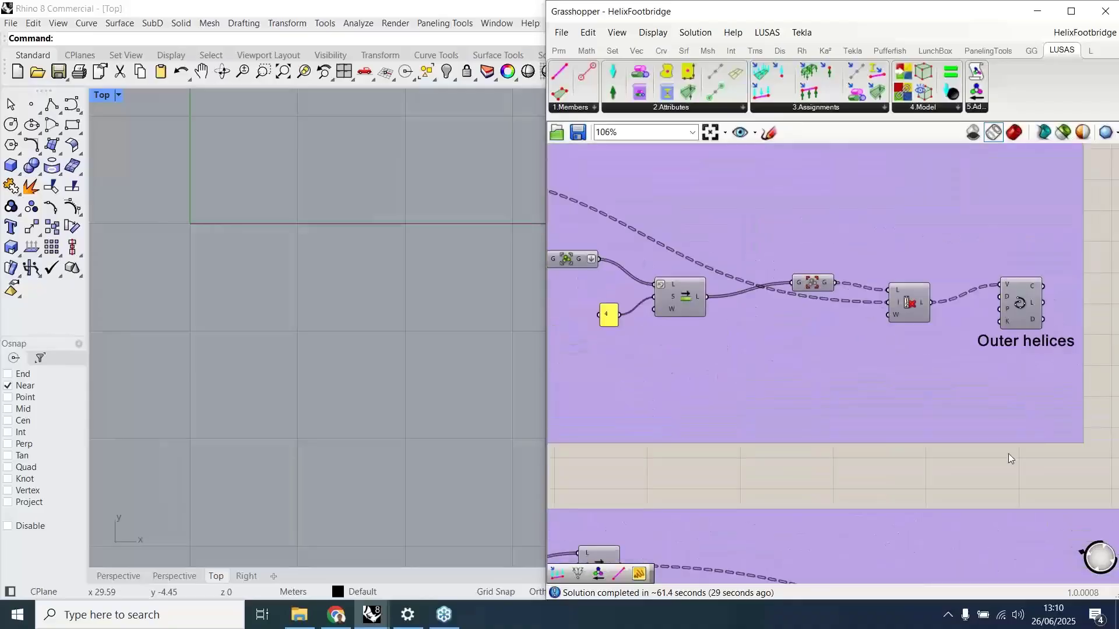
right_drag(1007, 453, 676, 254)
scroll(676, 254, down, 2)
right_drag(756, 487, 880, 219)
scroll(880, 219, down, 5)
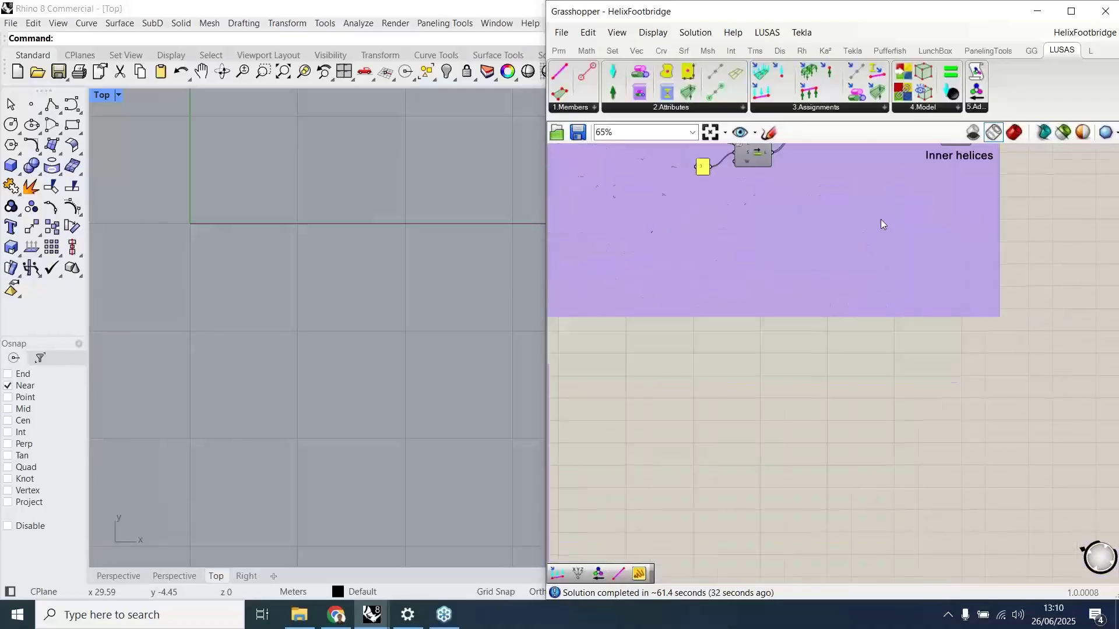
scroll(827, 327, down, 2)
right_drag(828, 327, 788, 330)
scroll(788, 330, up, 2)
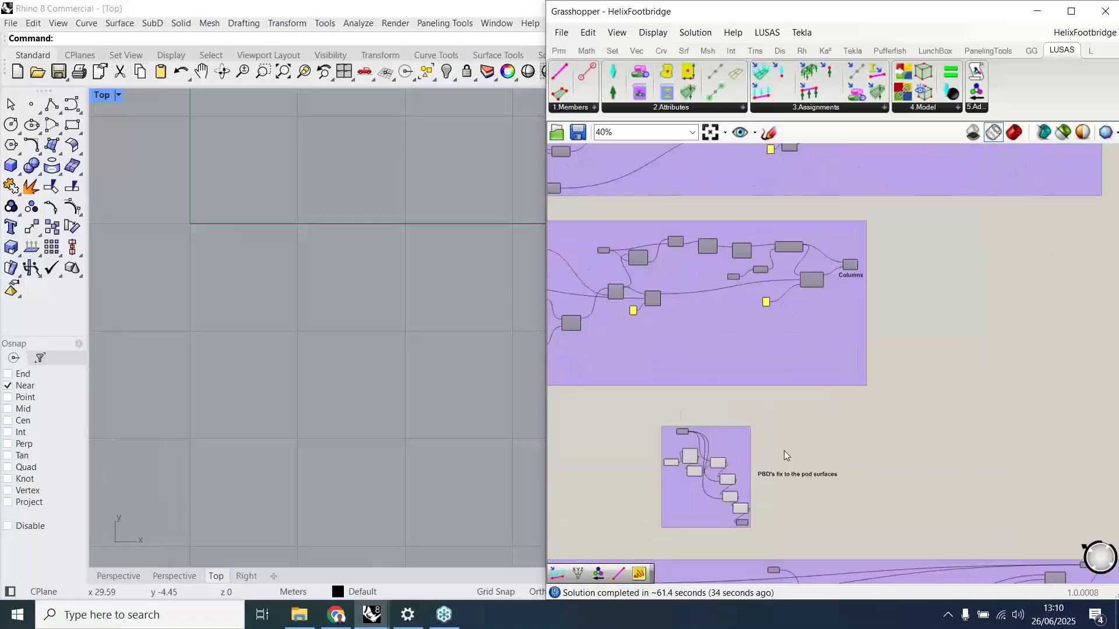
right_drag(790, 454, 729, 236)
right_drag(794, 345, 775, 289)
scroll(801, 319, down, 3)
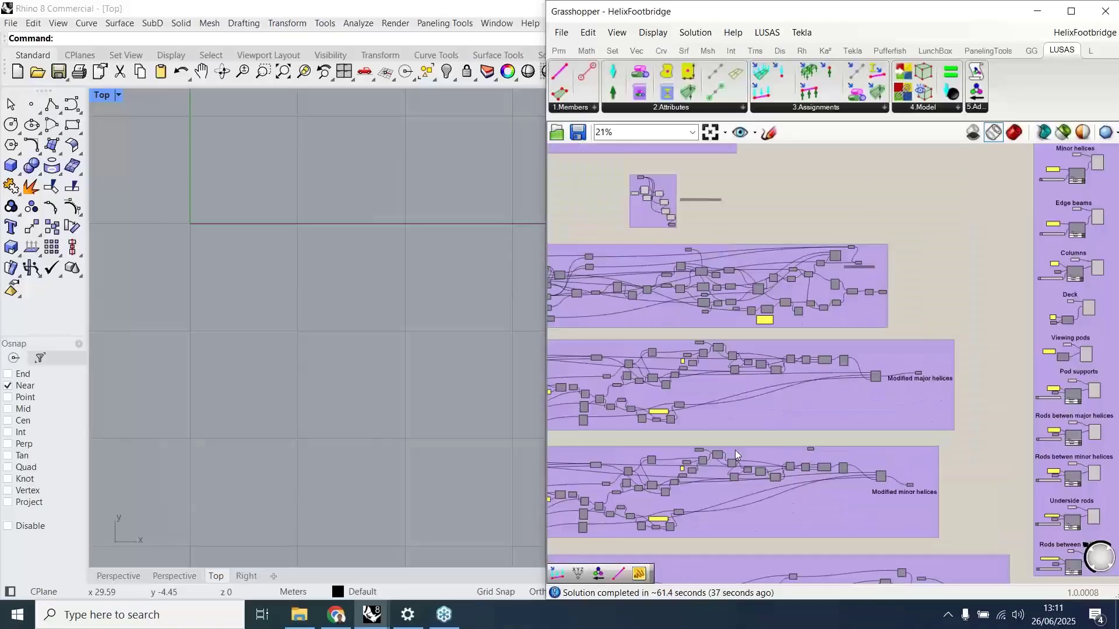
- Examine the groups for the modified major and minor helices and the rods, and the section and member definitions starting with the cross-beams
right_drag(738, 384, 745, 250)
right_drag(745, 419, 748, 327)
scroll(758, 359, down, 2)
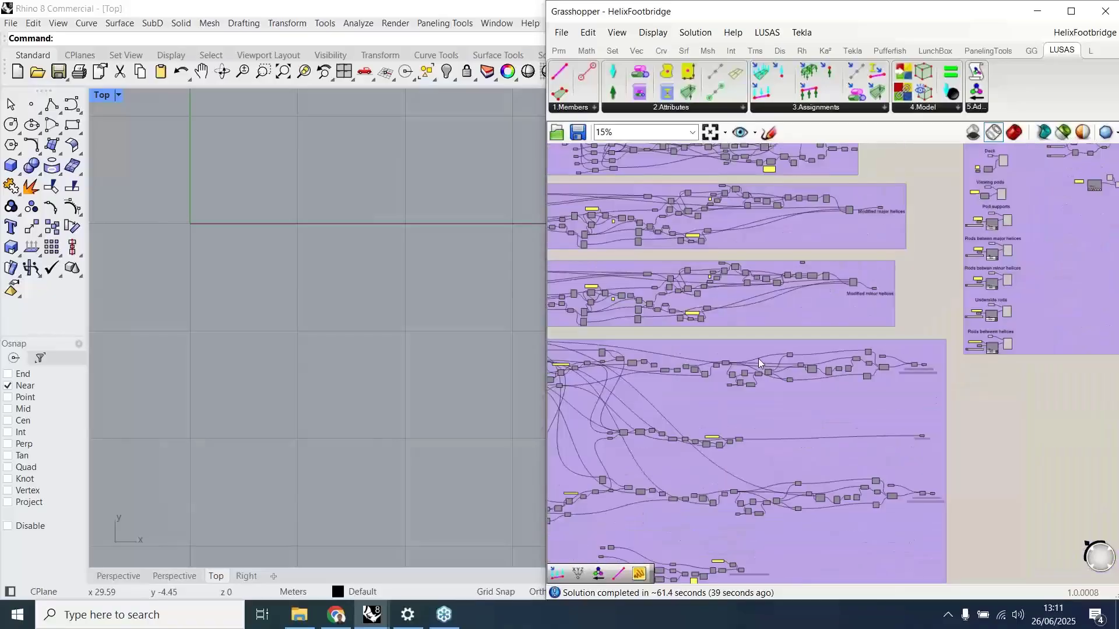
scroll(881, 425, up, 3)
scroll(966, 326, up, 3)
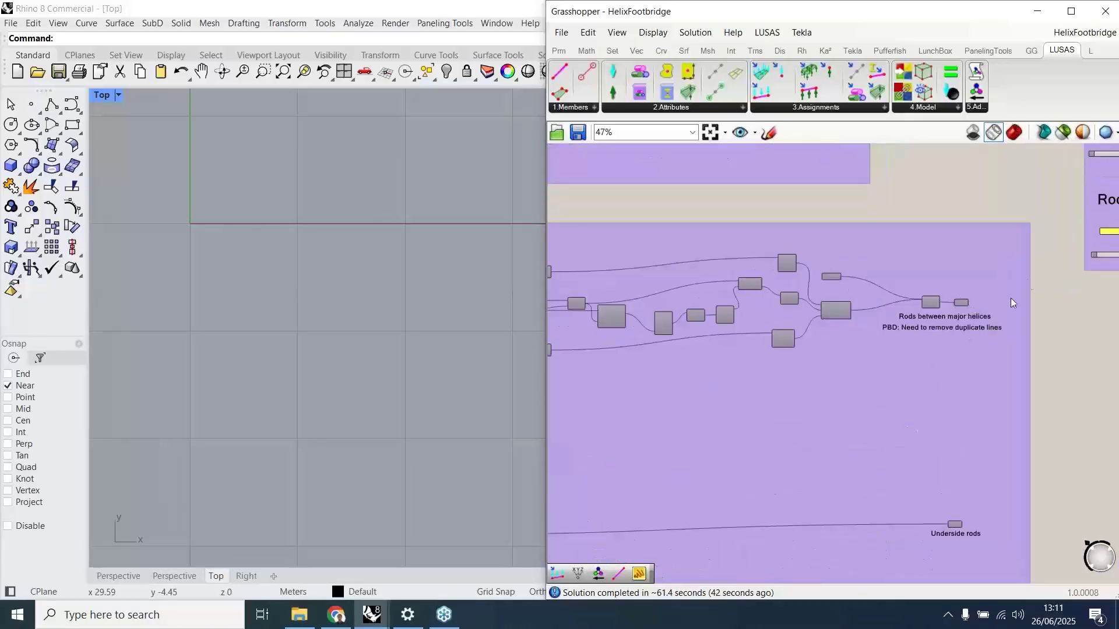
scroll(1039, 308, down, 2)
scroll(1039, 309, down, 1)
scroll(1057, 339, down, 2)
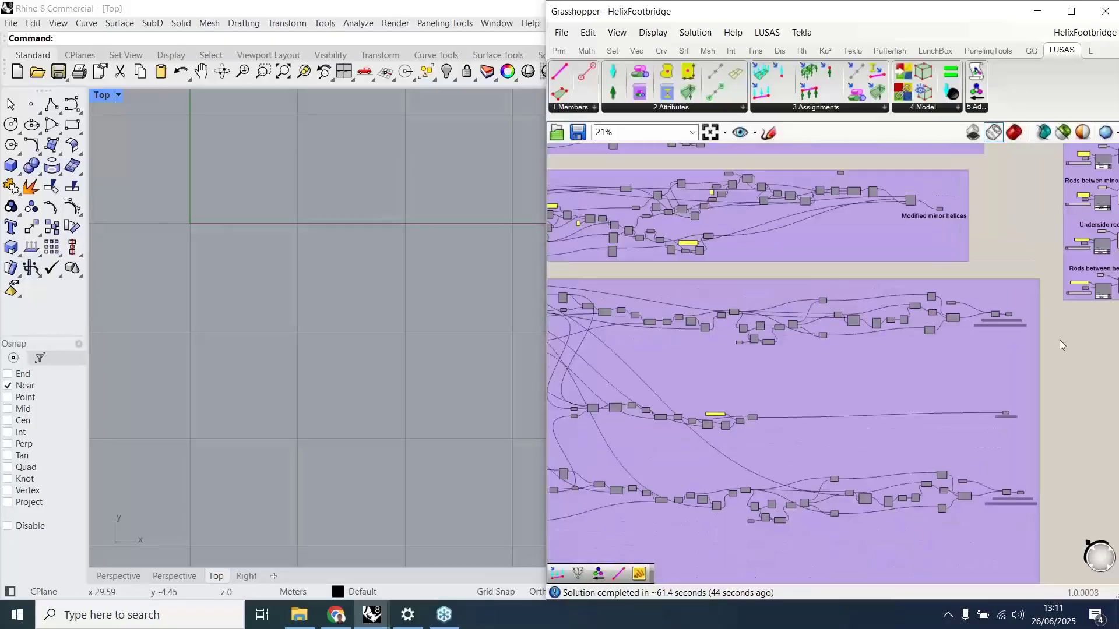
right_drag(1021, 349, 728, 540)
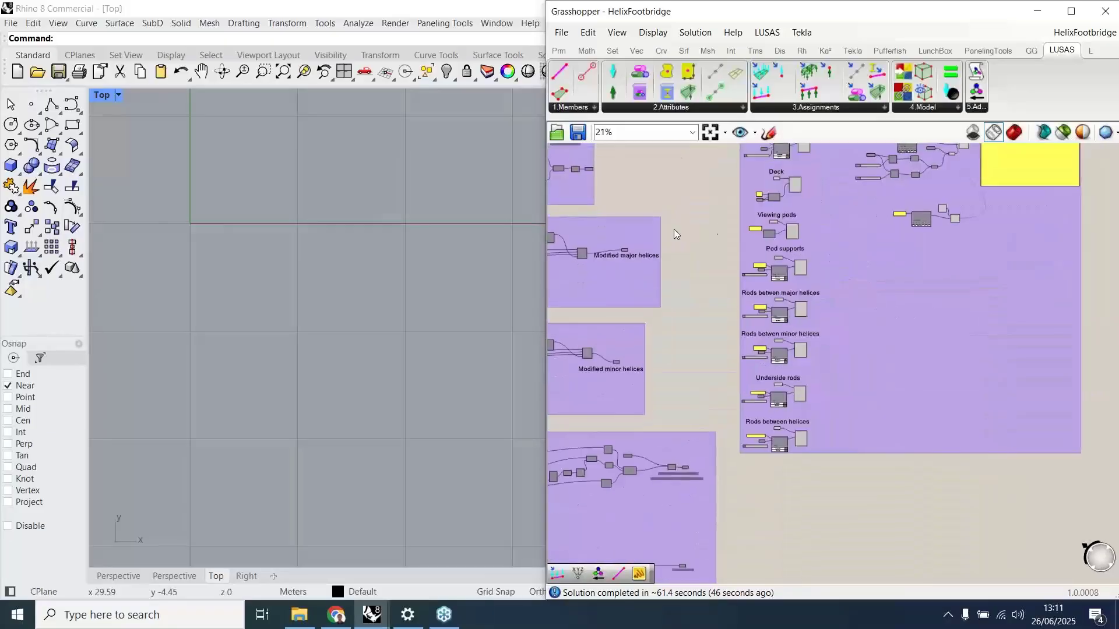
scroll(704, 229, down, 2)
right_drag(702, 217, 670, 393)
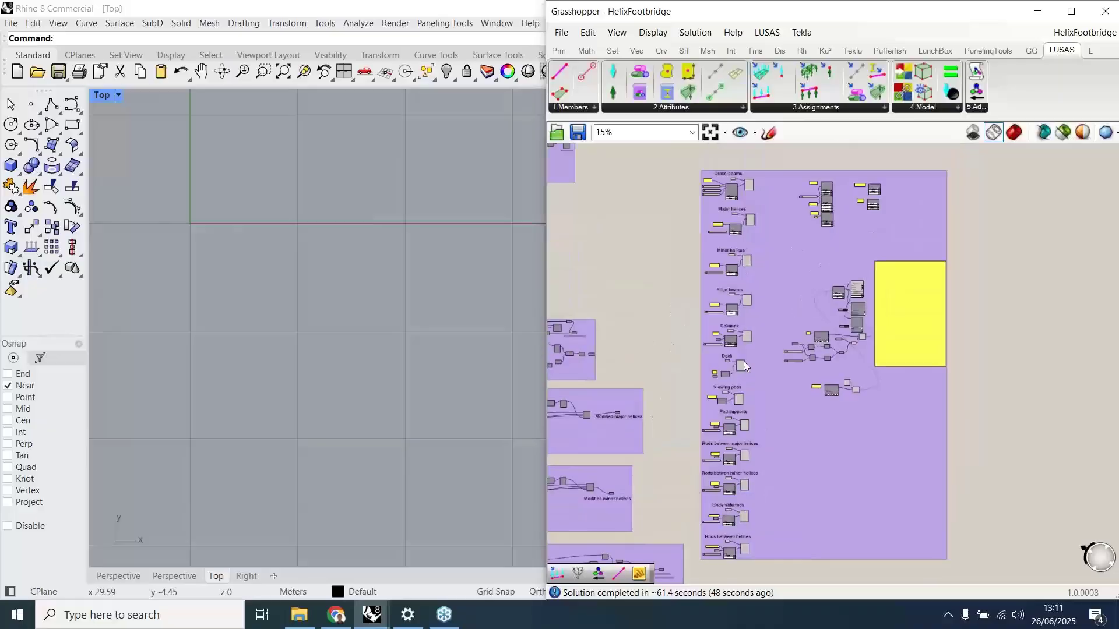
scroll(721, 180, up, 7)
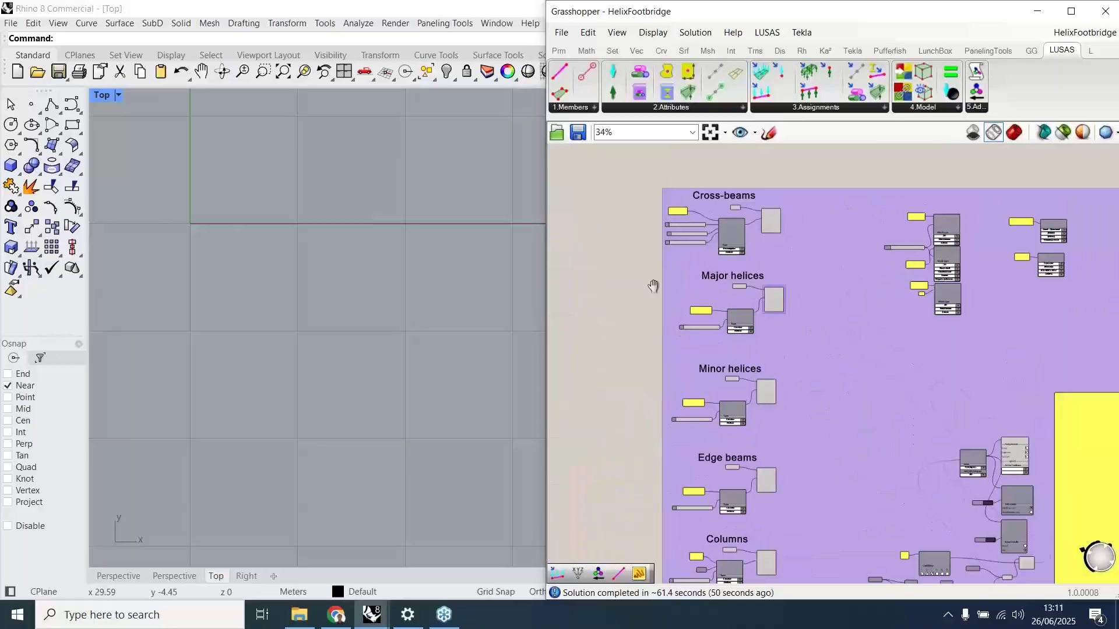
scroll(682, 233, up, 4)
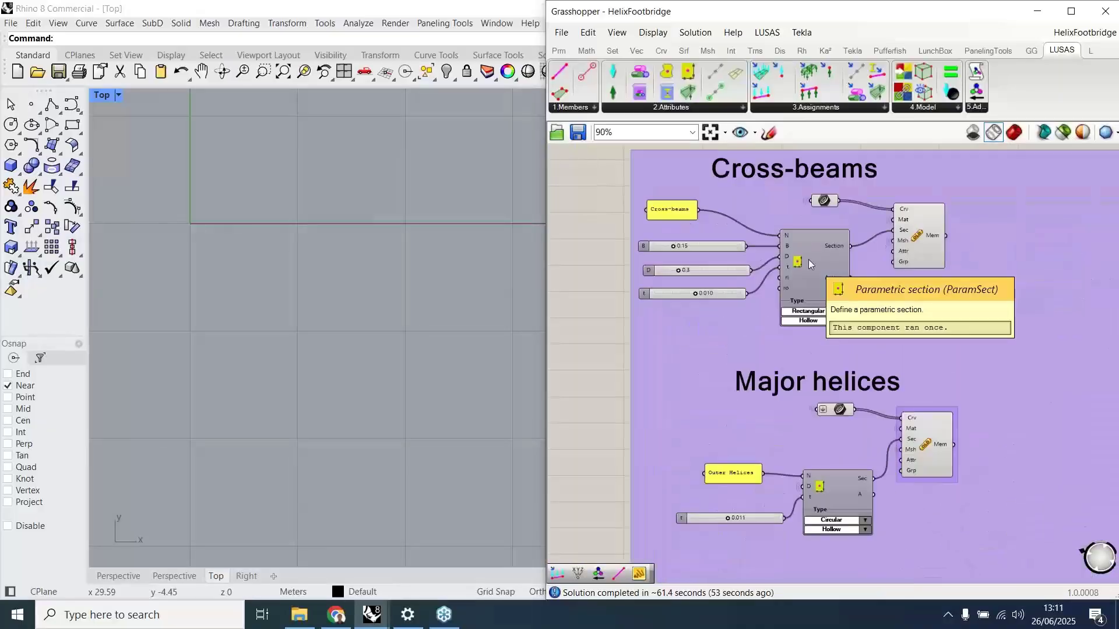
- Switch the Draw Full Names display option off and back on, and check the Columns and Deck definitions
click(651, 33)
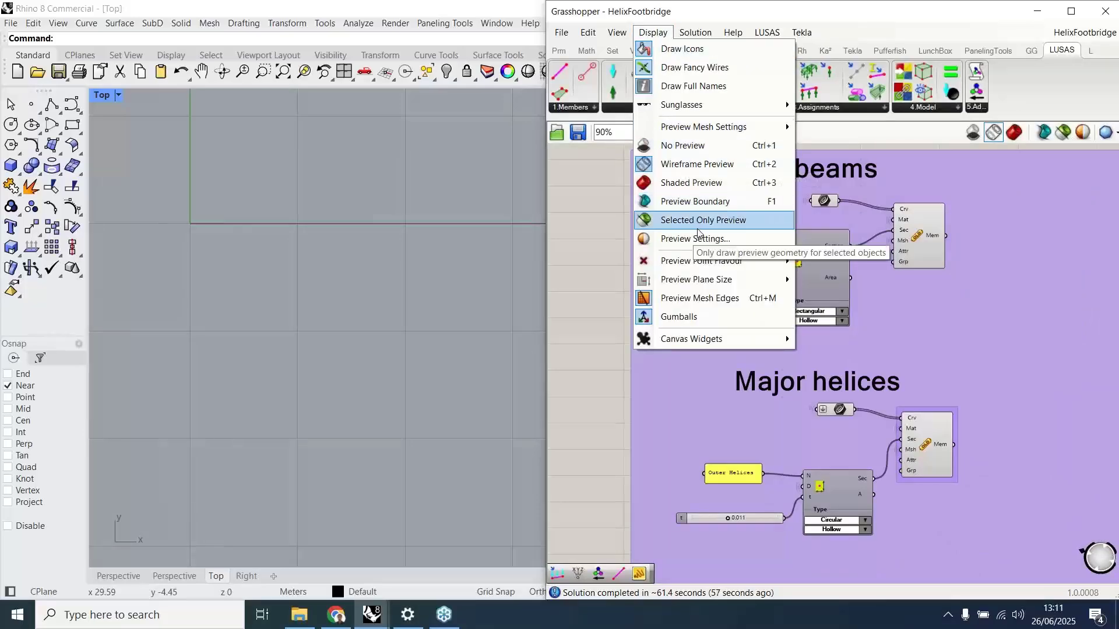
click(685, 87)
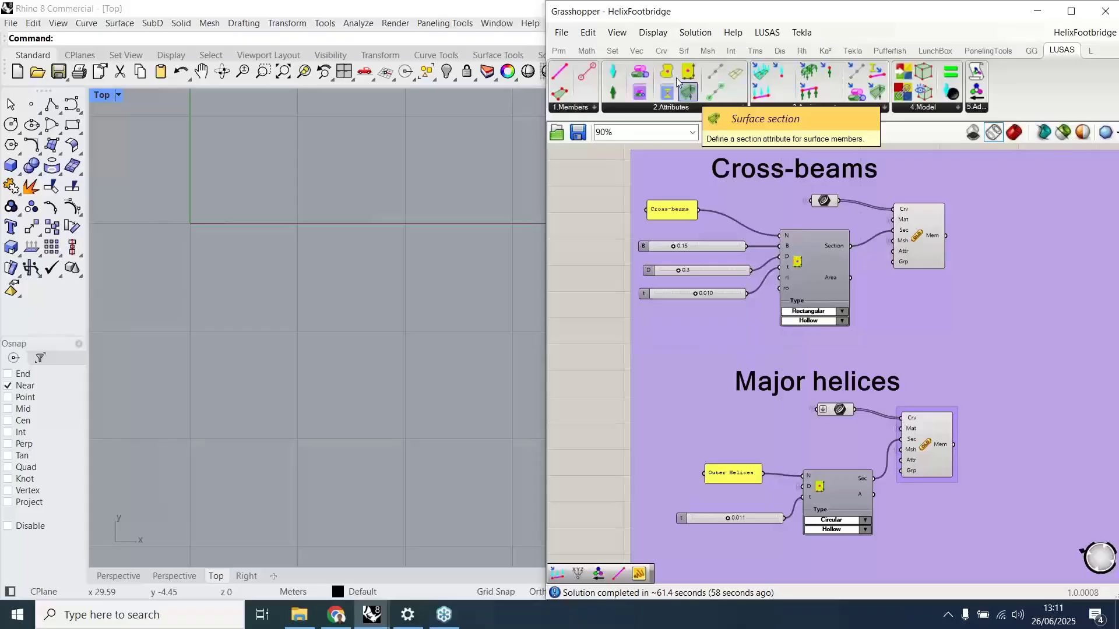
click(653, 33)
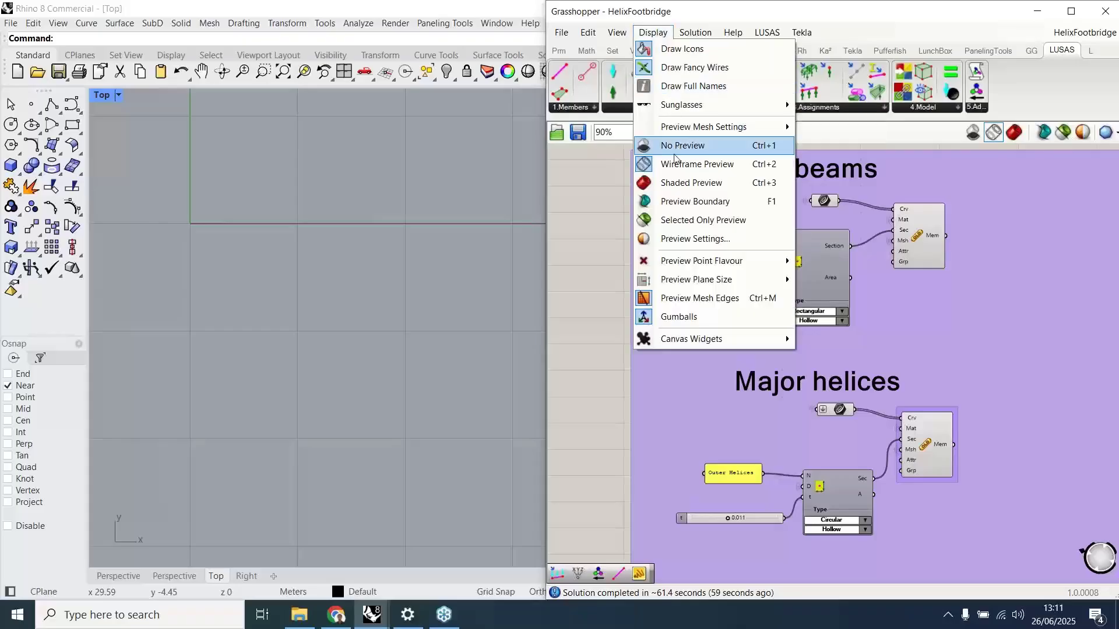
click(687, 83)
right_drag(670, 425, 666, 230)
right_drag(658, 361, 655, 264)
right_drag(632, 475, 627, 286)
right_drag(621, 408, 647, 289)
- Set the Top viewport in Rhino to the Perspective view to show the footbridge preview
click(119, 99)
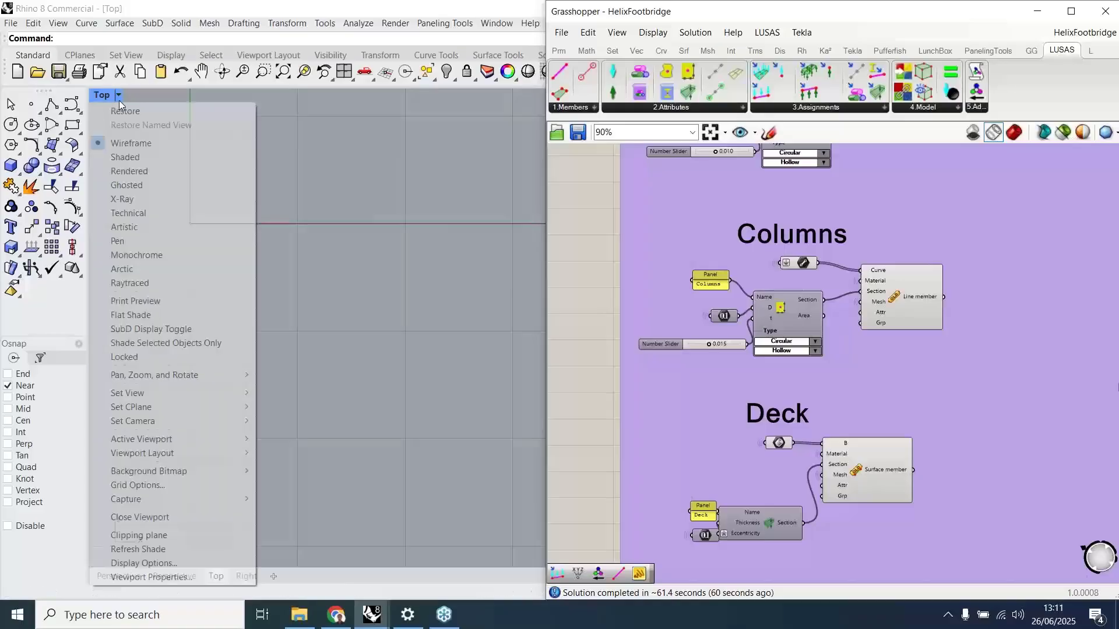
mouse_move(149, 393)
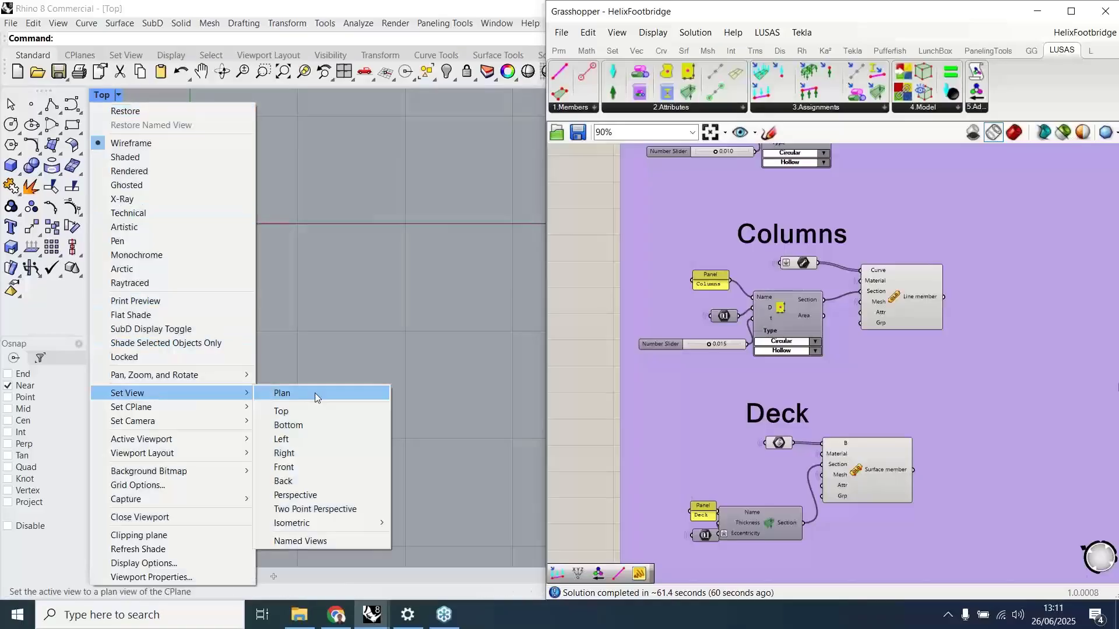
click(295, 494)
scroll(204, 348, down, 10)
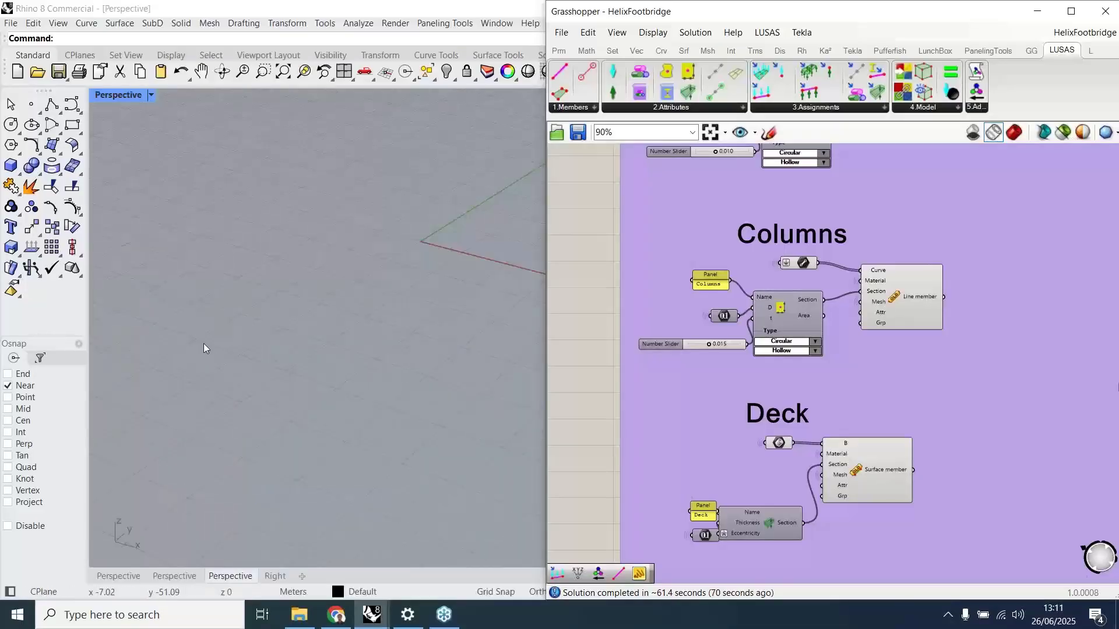
scroll(448, 350, up, 5)
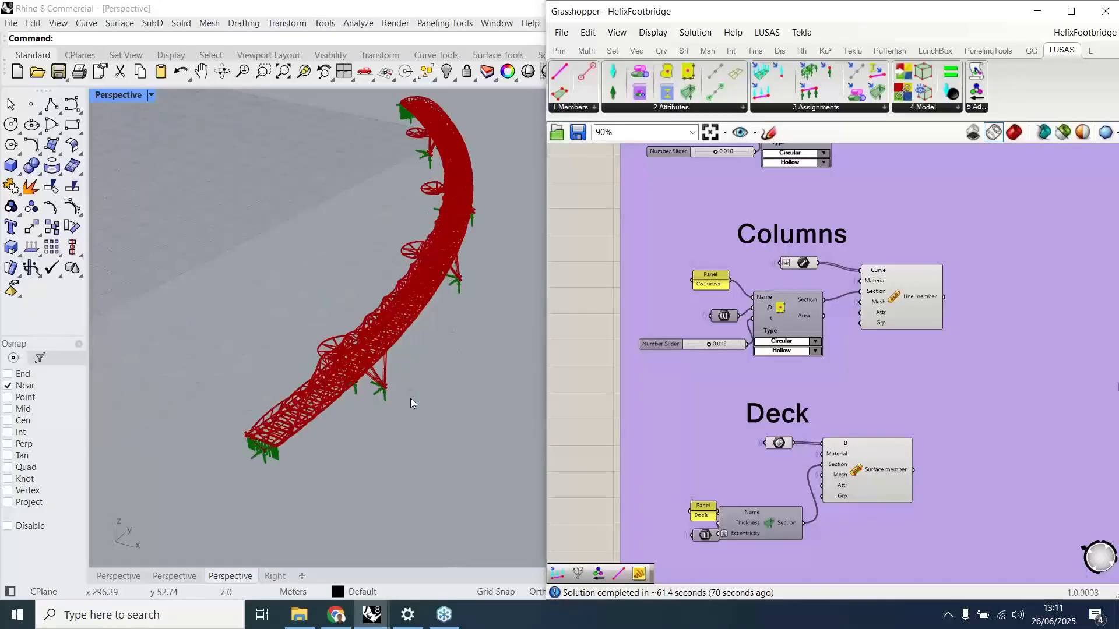
- Examine the helix footbridge preview in Rhino from several angles, including the truss members, viewing pods, columns and supports
mouse_move(410, 397)
right_down()
mouse_move(446, 373)
mouse_move(407, 373)
mouse_move(429, 393)
right_up()
scroll(428, 392, up, 5)
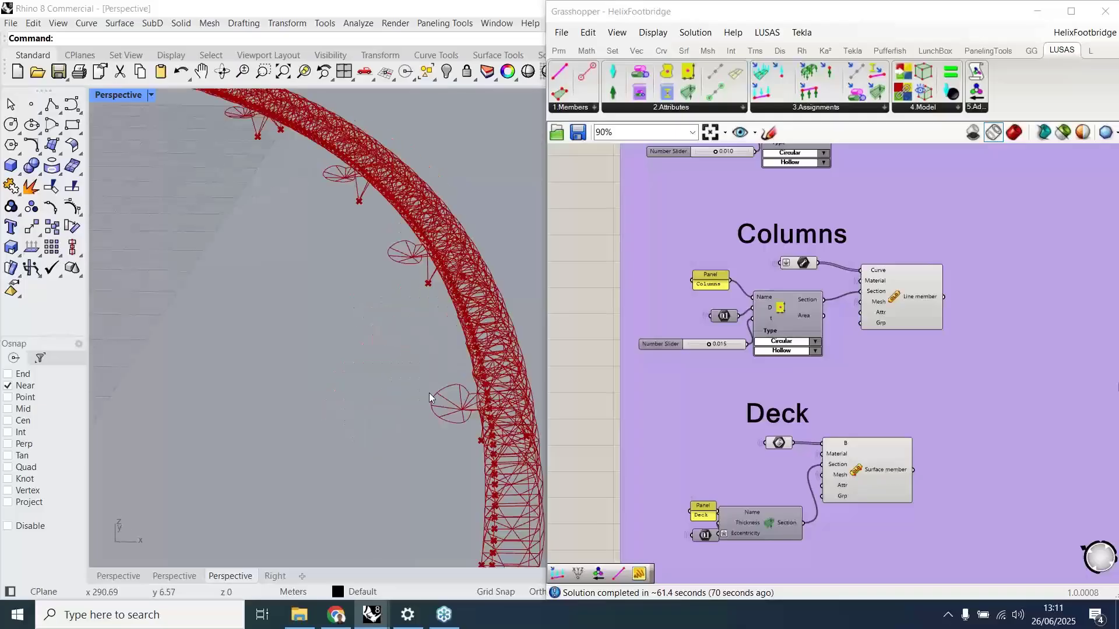
scroll(387, 348, down, 5)
right_drag(386, 348, 385, 431)
scroll(348, 394, up, 8)
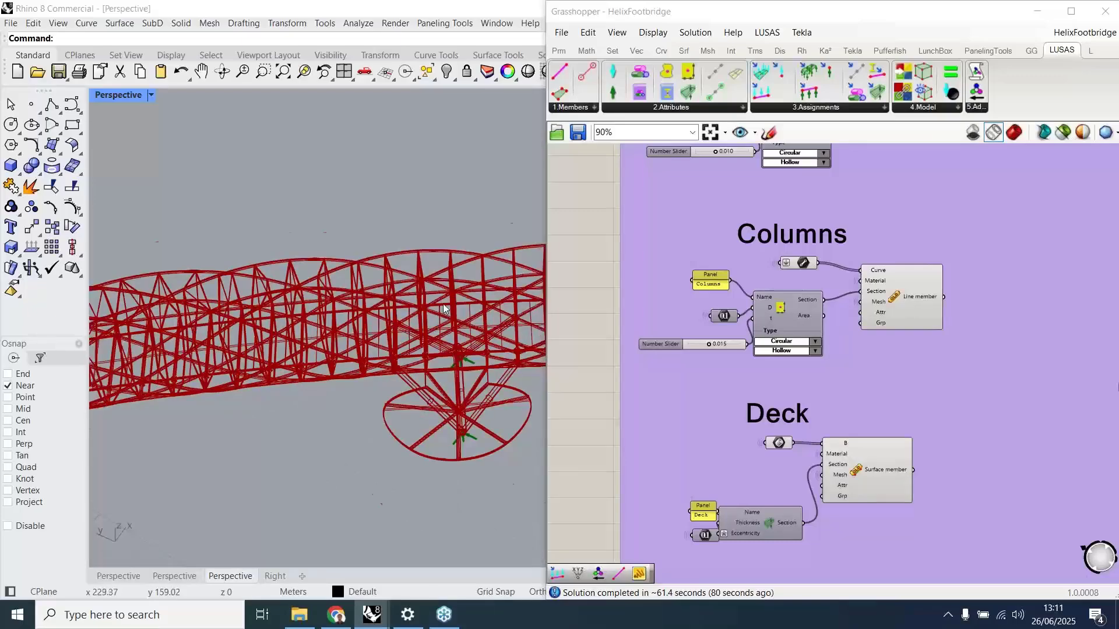
scroll(484, 198, up, 2)
scroll(477, 206, down, 8)
right_drag(389, 312, 347, 310)
right_drag(440, 273, 459, 240)
scroll(457, 240, down, 4)
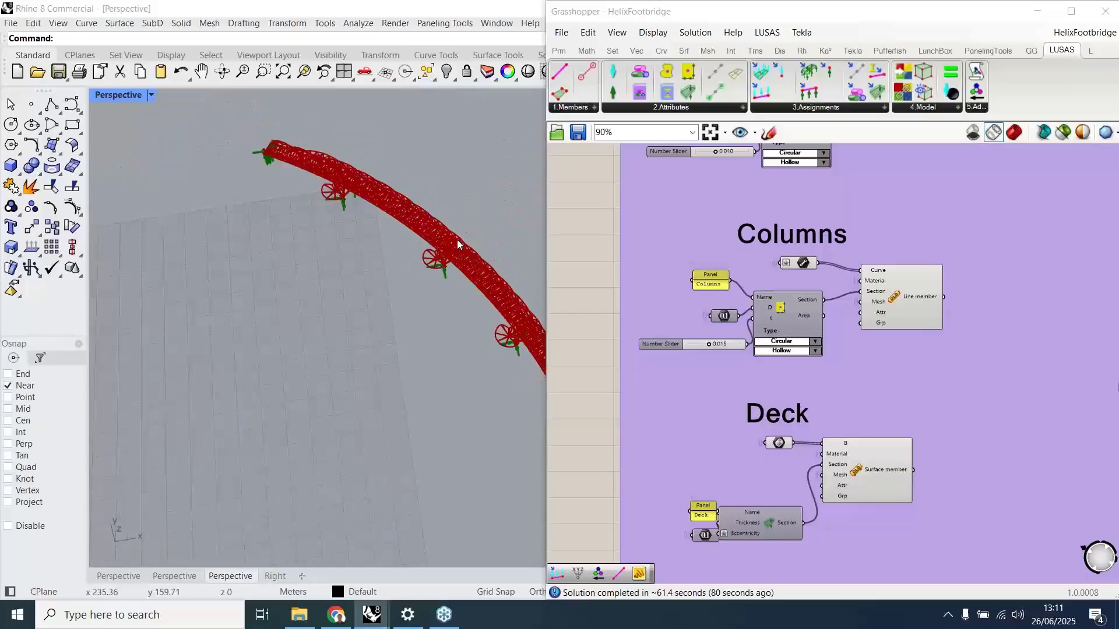
scroll(457, 239, up, 7)
scroll(411, 285, up, 5)
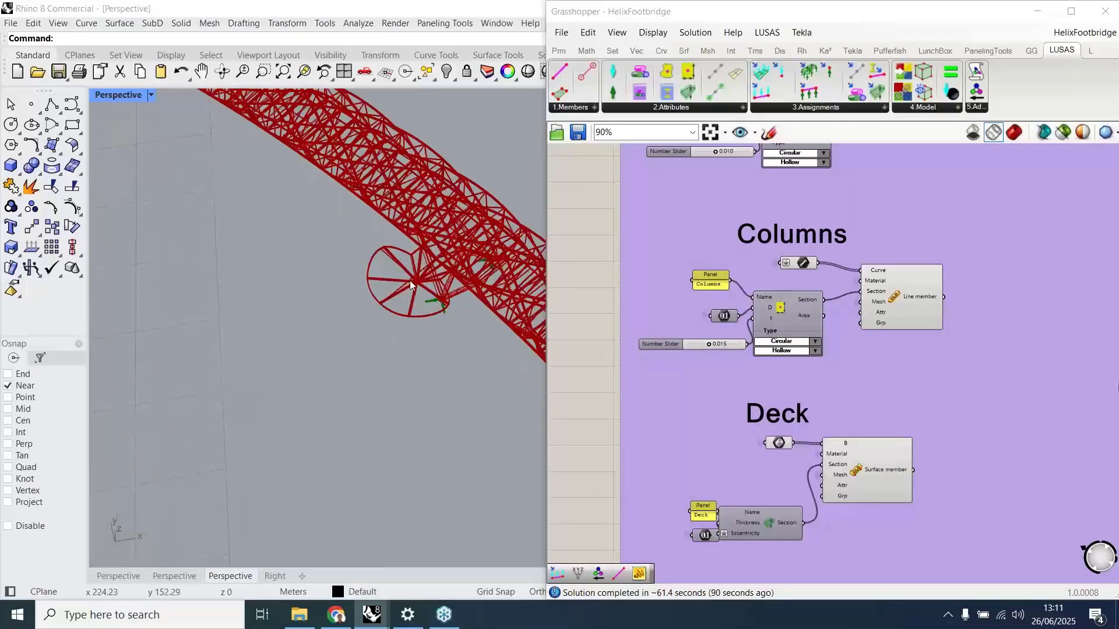
scroll(427, 291, down, 5)
scroll(386, 216, up, 5)
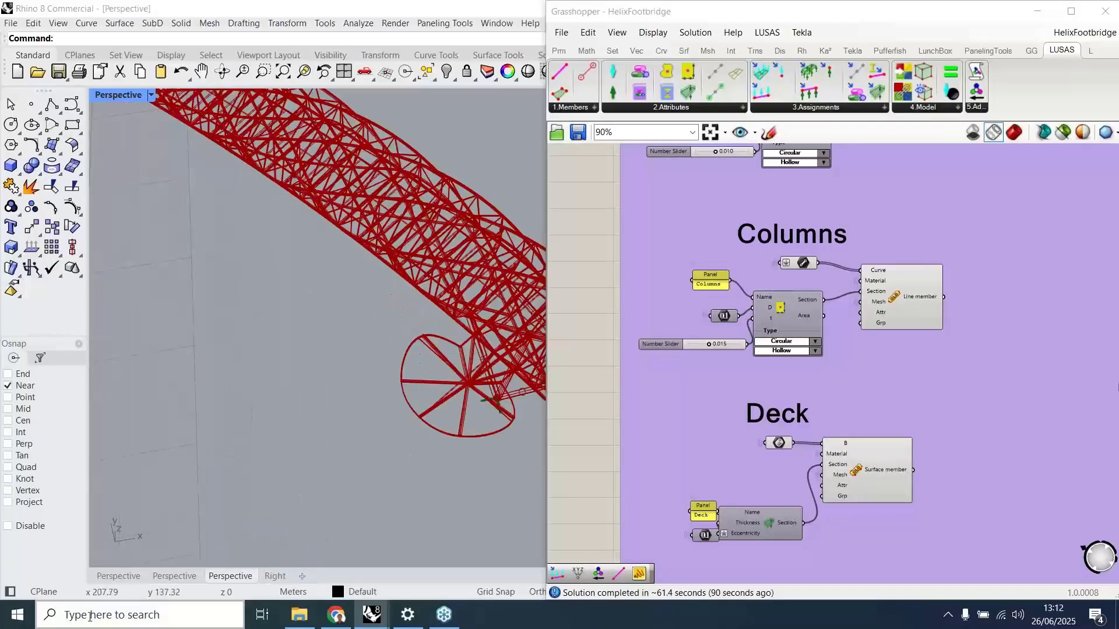
- Search Windows for v22 and launch LUSAS Modeller v22.0 (64 bit)
click(18, 624)
text(v22)
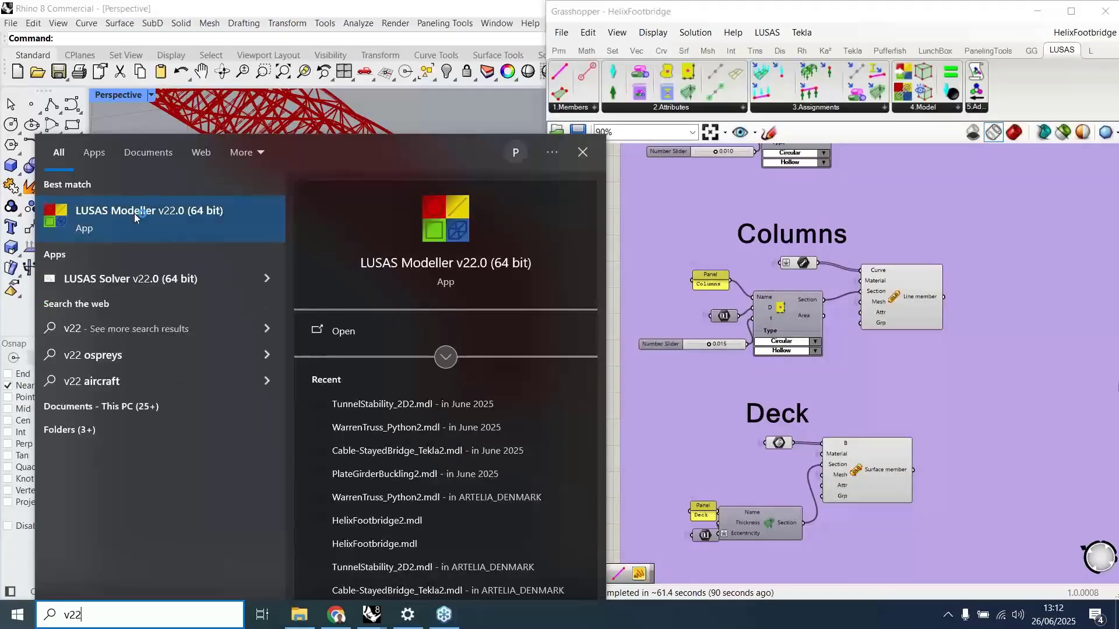
click(134, 213)
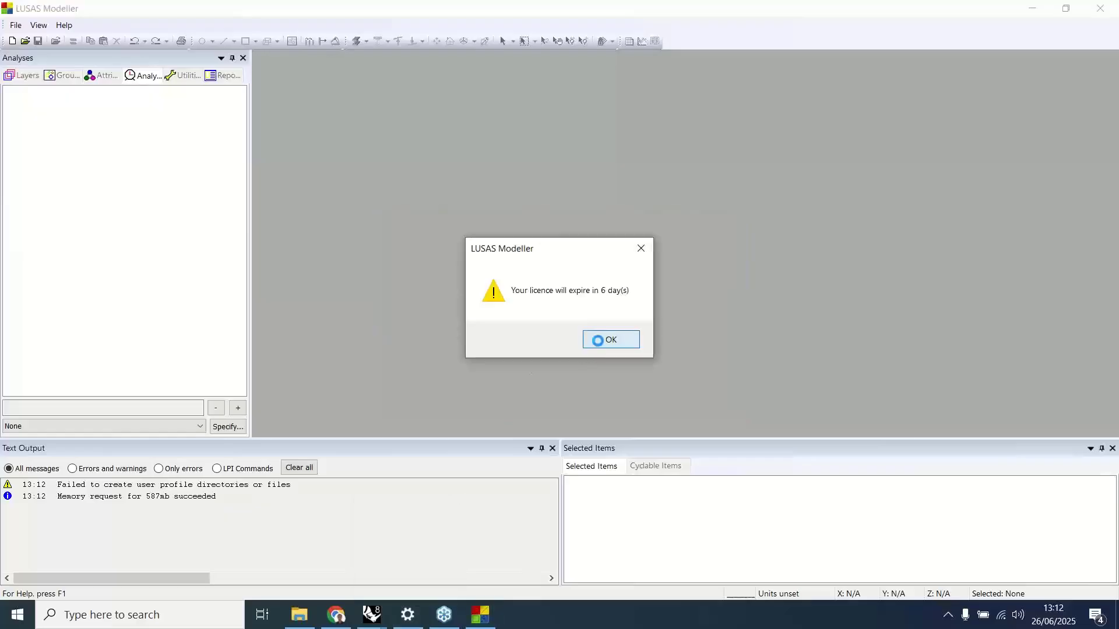
- Dismiss the licence notice and the LUSAS help window, and start the session with the LUSAS Bridge Plus product
click(602, 341)
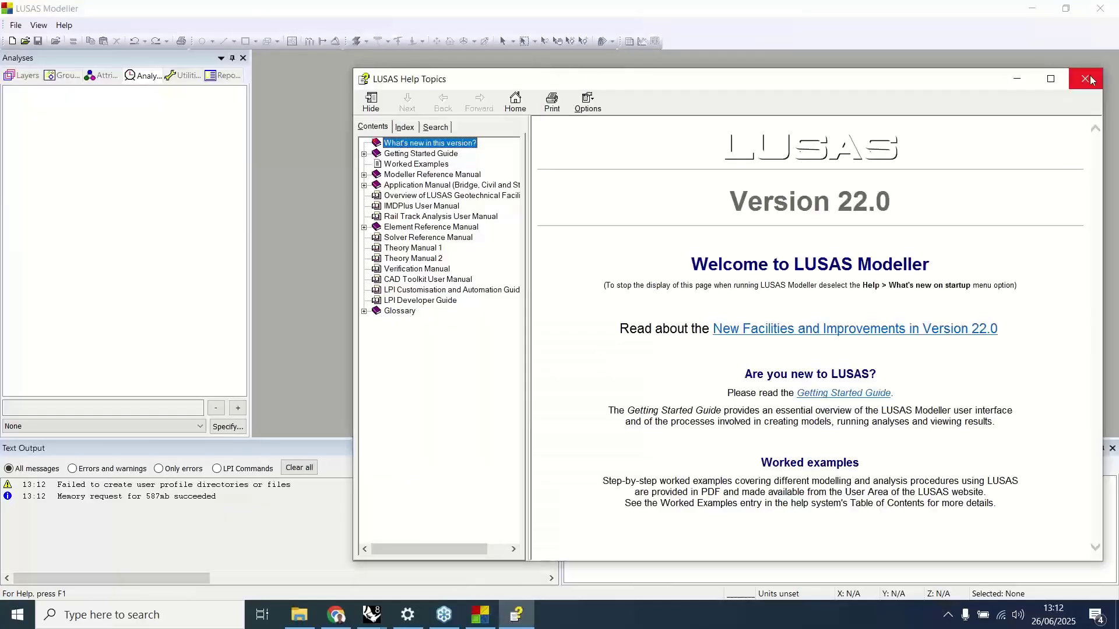
click(1087, 80)
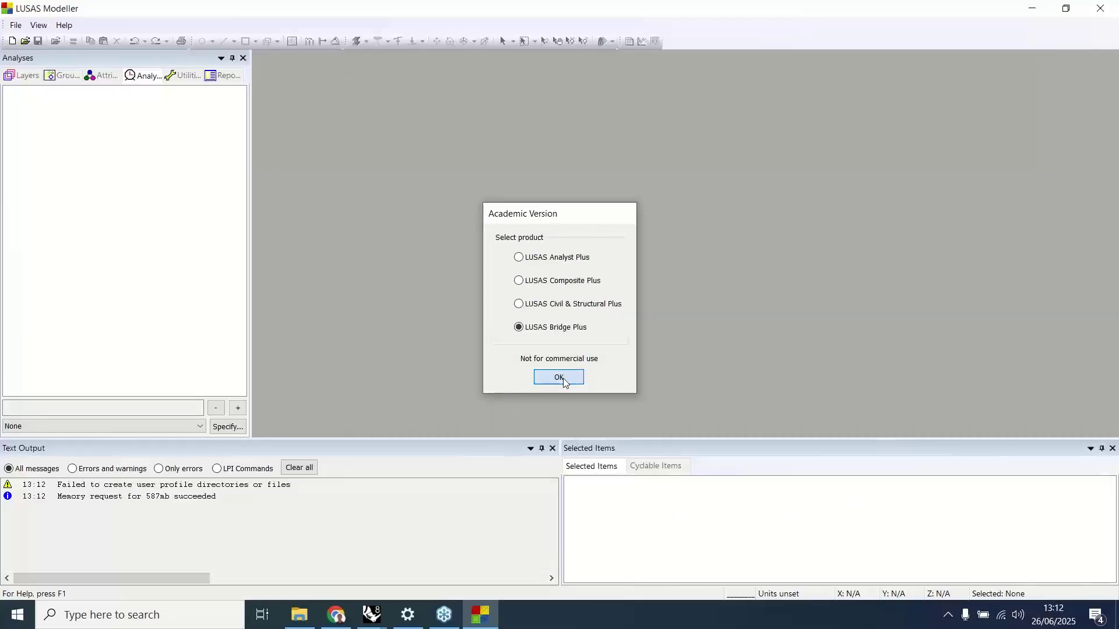
click(564, 379)
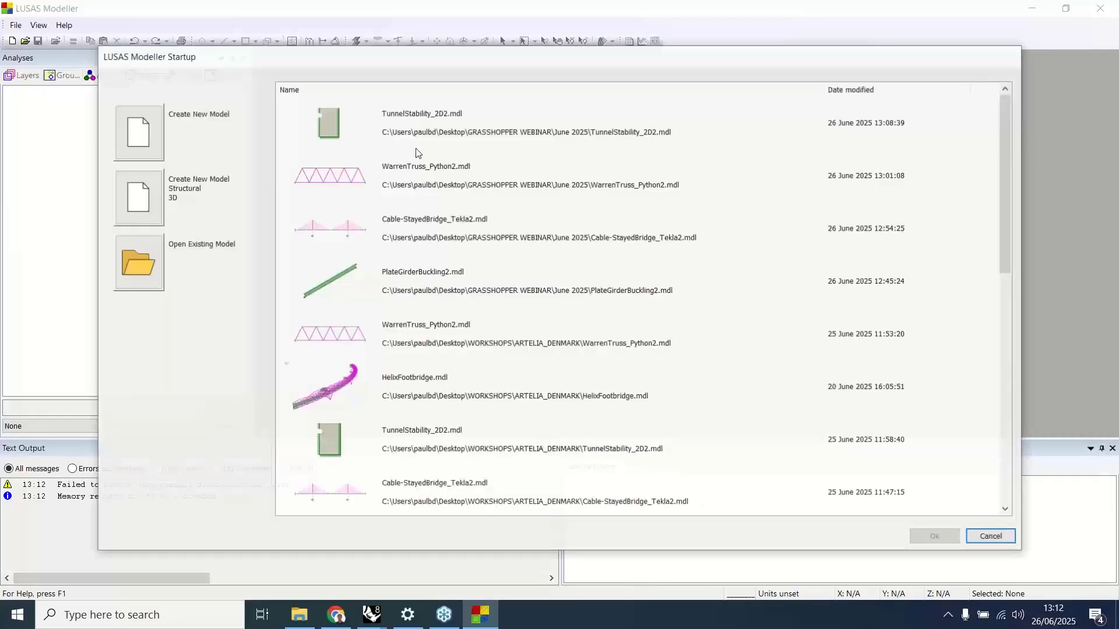
- Open the recent model HelixFootbridge.mdl from the ARTELIA_DENMARK workshop folder
click(350, 385)
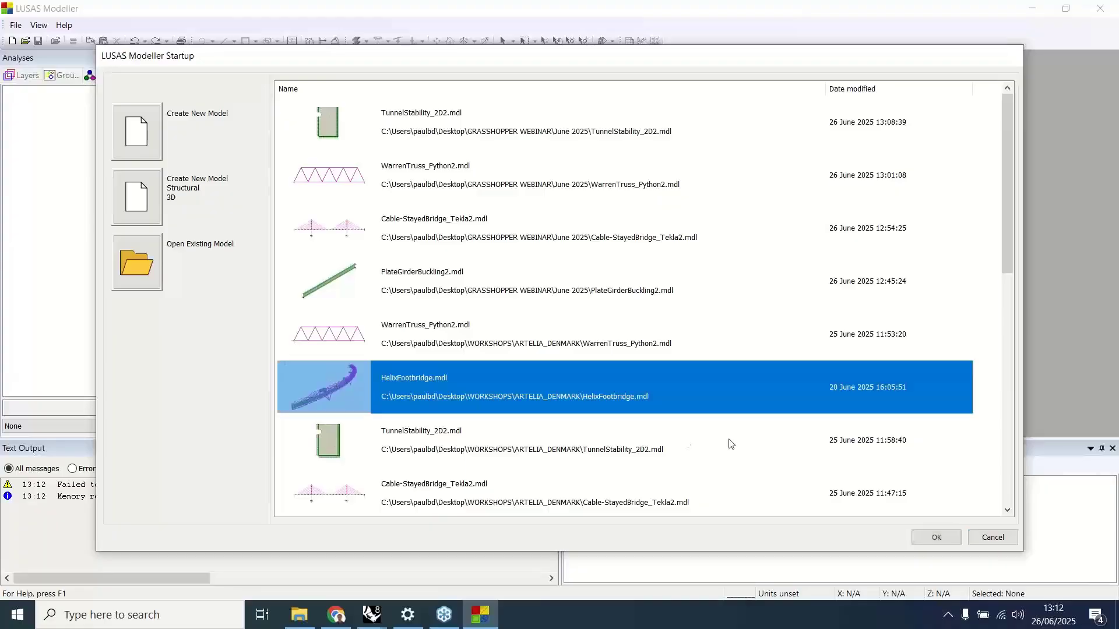
scroll(868, 386, down, 3)
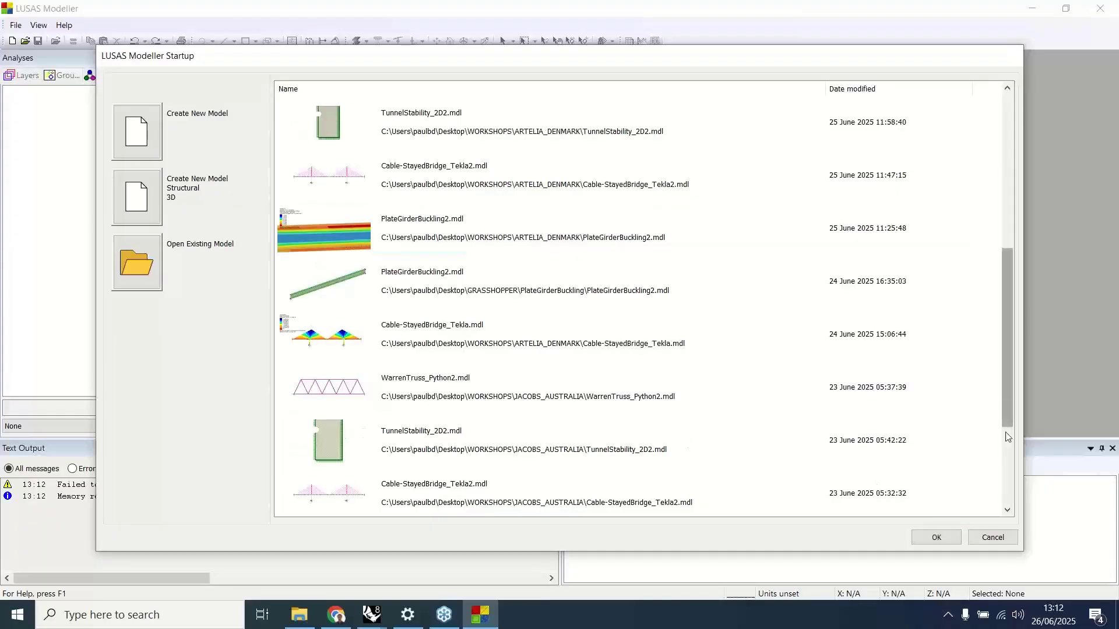
click(1006, 435)
click(955, 531)
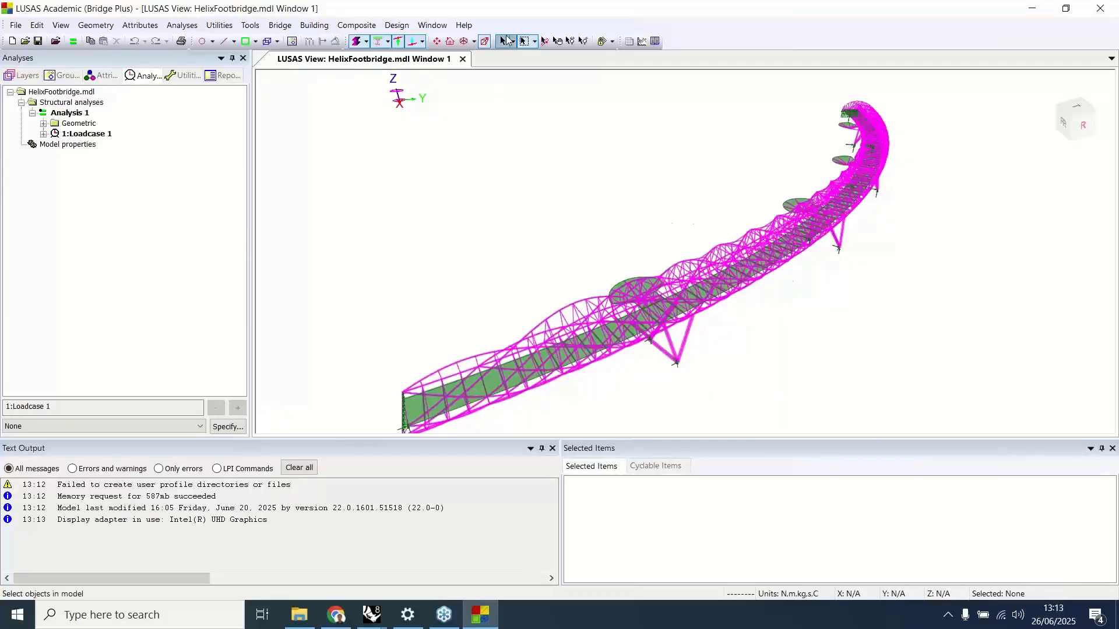
- Examine the imported helix footbridge model from several angles and close up, including its truss members, columns and supports
click(544, 41)
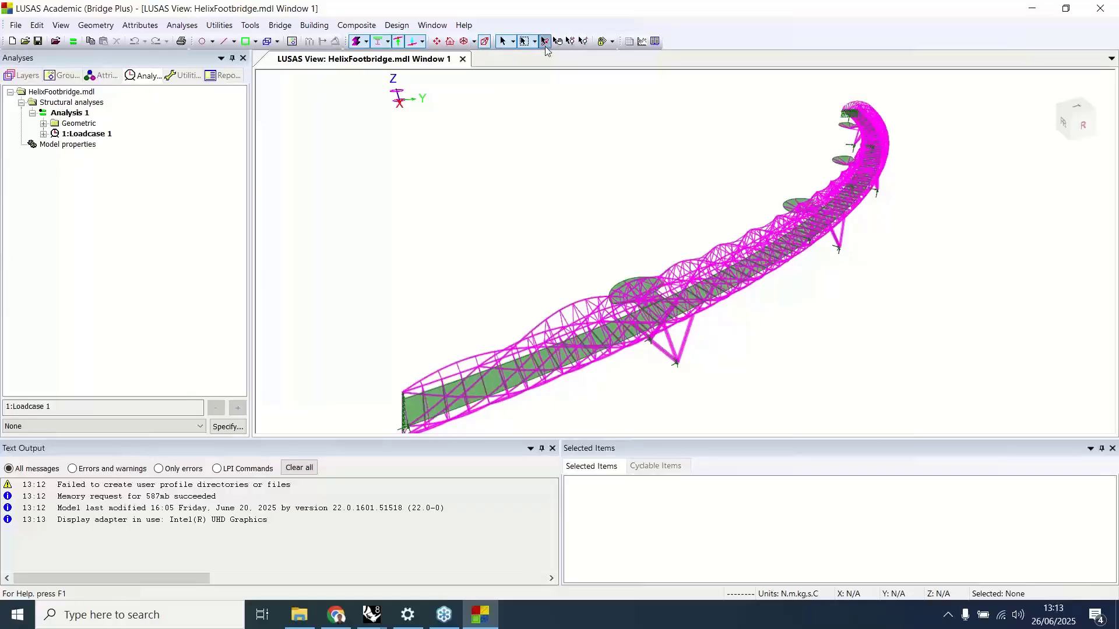
drag(867, 318, 1116, 309)
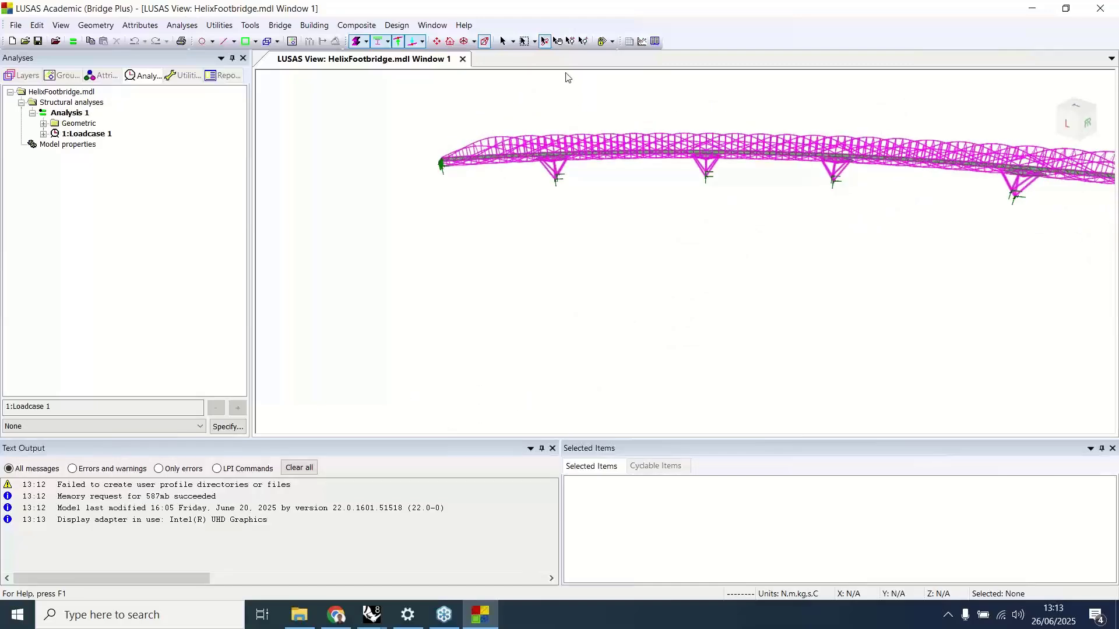
click(582, 41)
drag(677, 111, 856, 191)
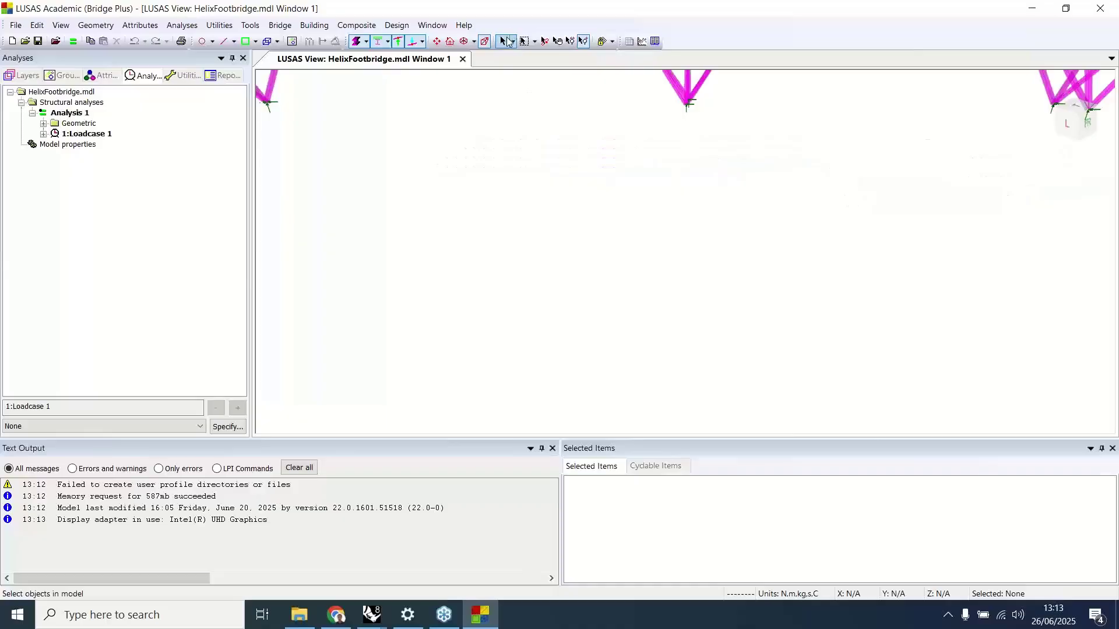
click(556, 42)
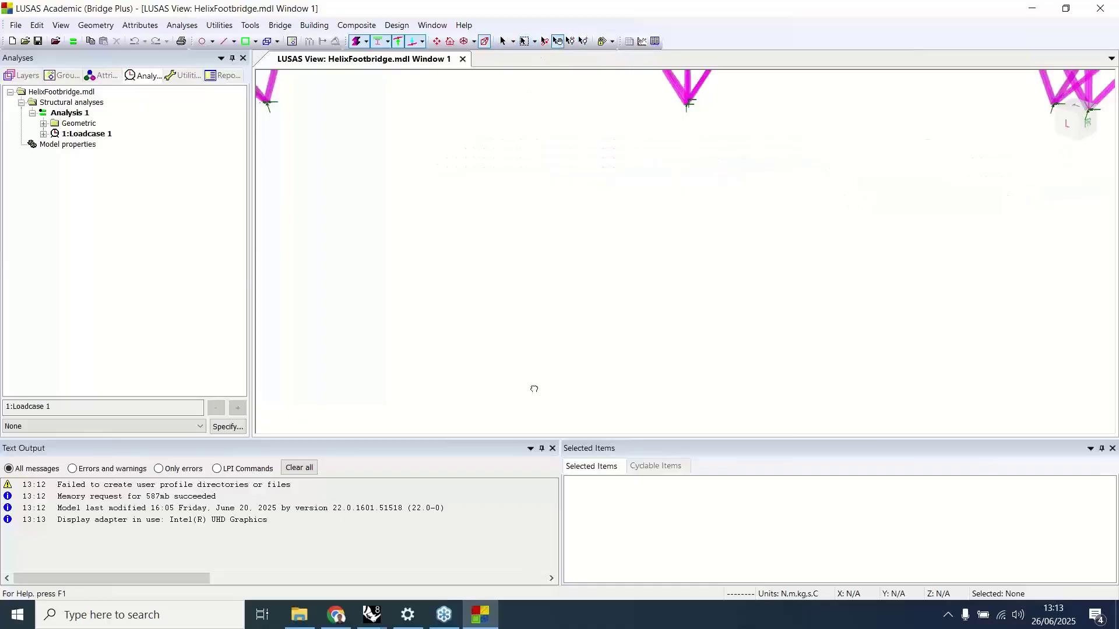
drag(532, 387, 490, 430)
drag(809, 180, 525, 474)
click(484, 41)
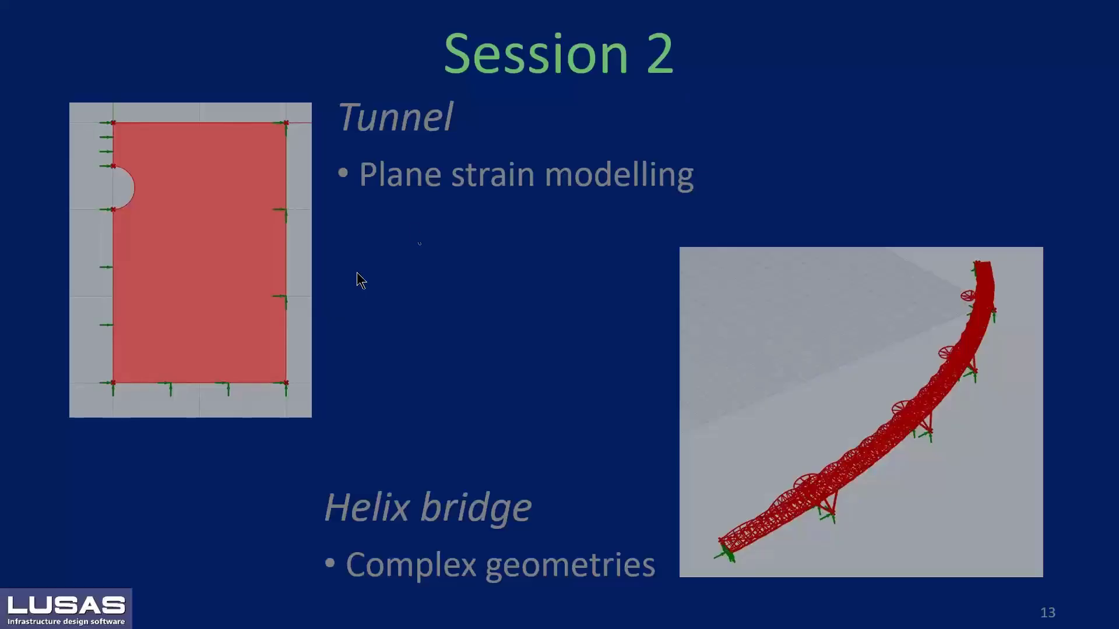
click(832, 159)
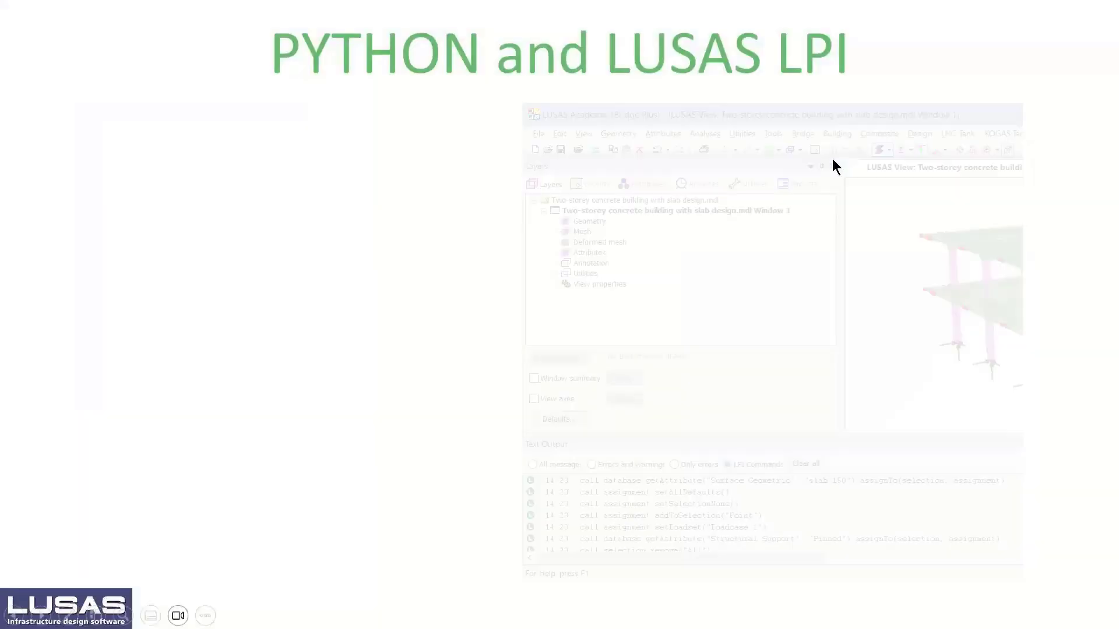